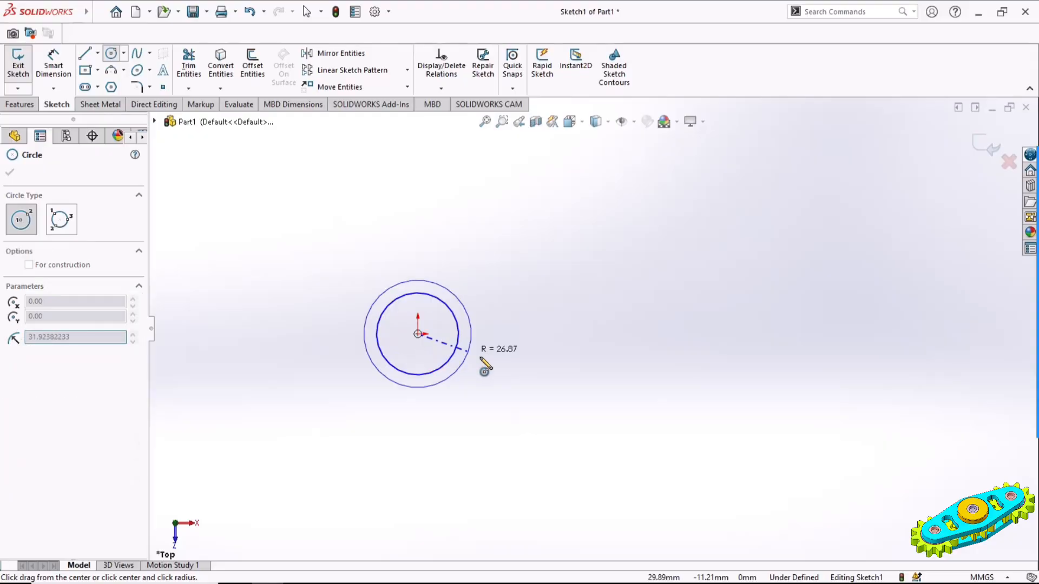
Draw a larger circle around the origin and two concentric circles centred about 136 mm to its right, the outer about 31 mm in radius
click(496, 367)
click(688, 333)
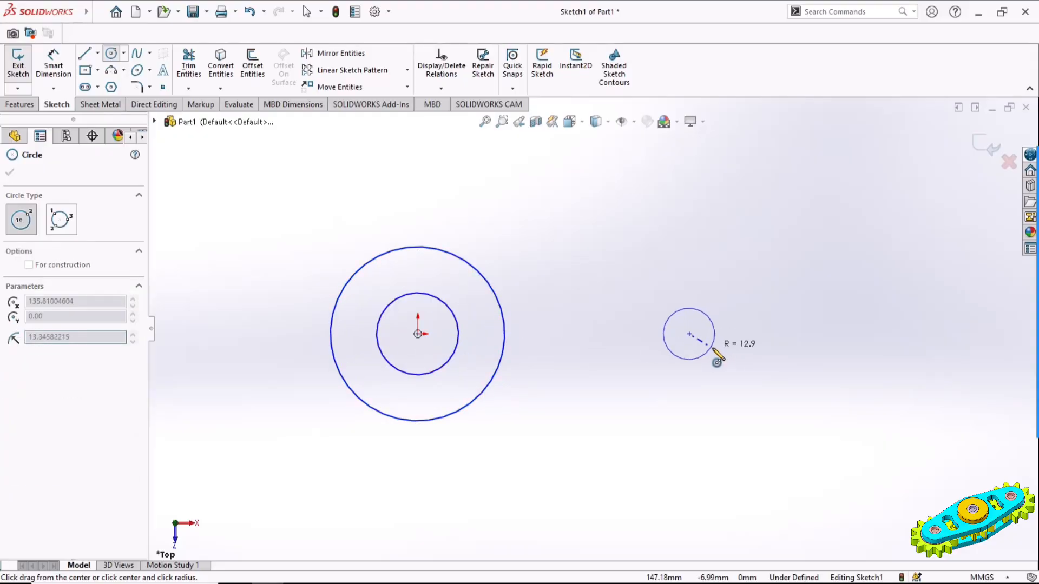
click(716, 347)
click(689, 334)
click(746, 358)
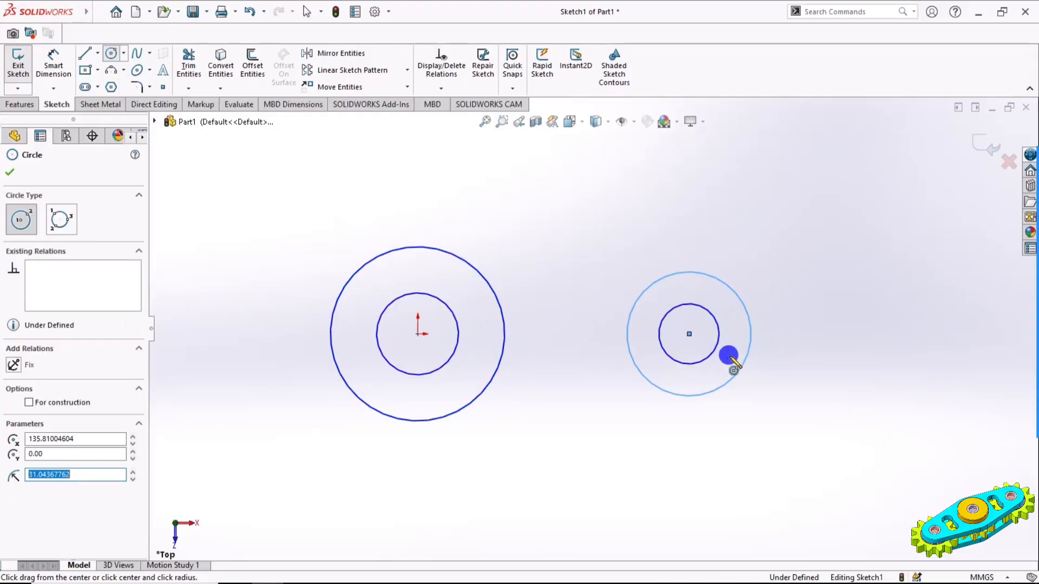
Dimension the two circles around the origin with diameters of 24 mm for the inner and 36 mm for the outer
click(56, 68)
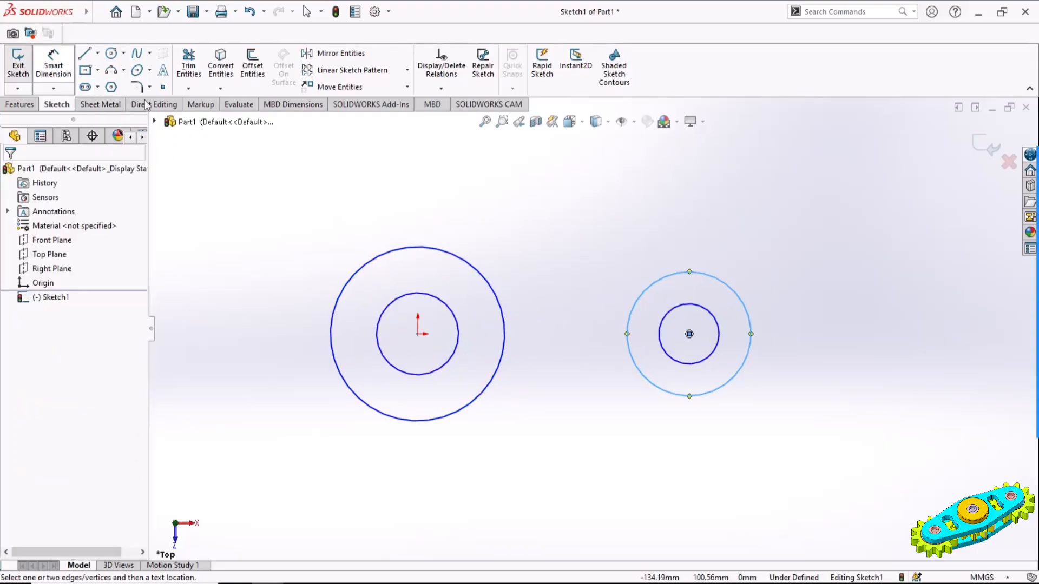
click(451, 306)
click(526, 253)
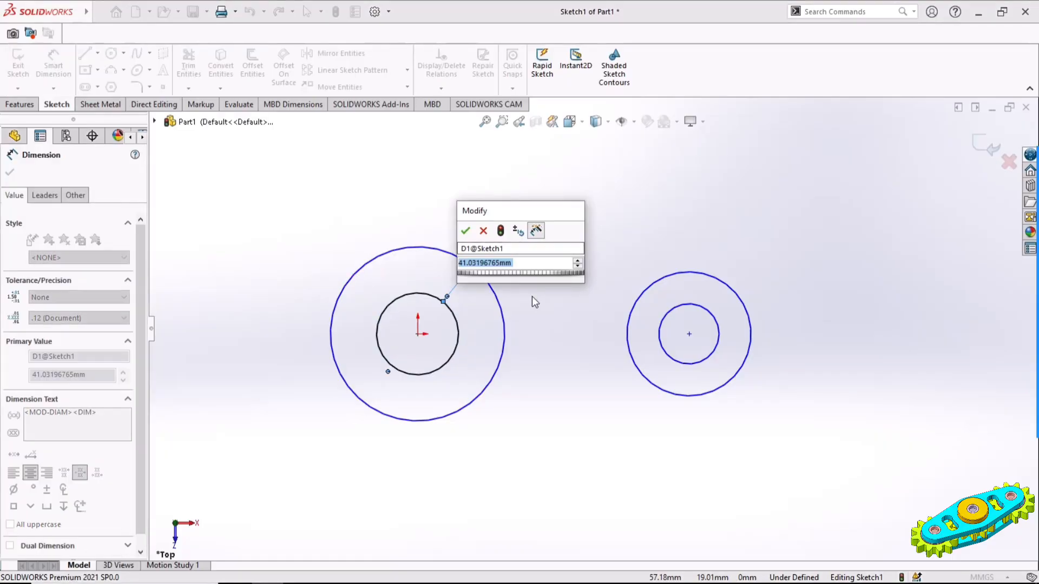
text(24)
key(Return)
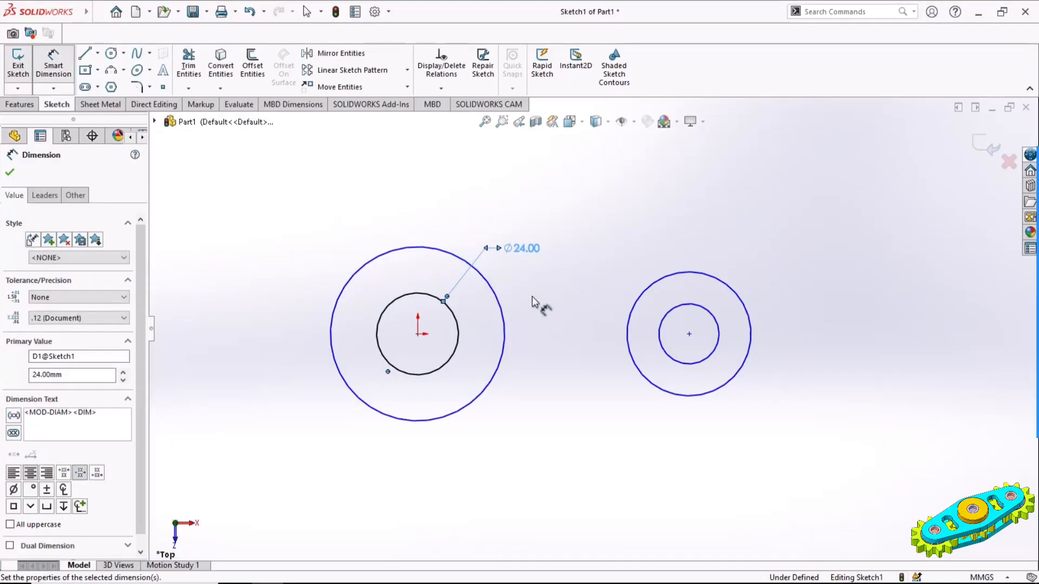
click(496, 287)
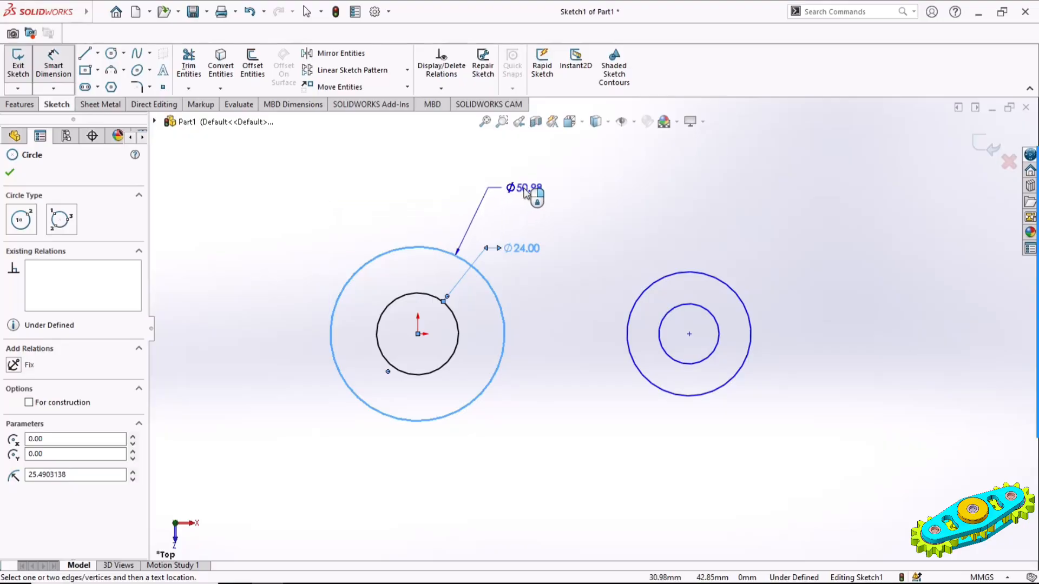
click(506, 186)
text(36)
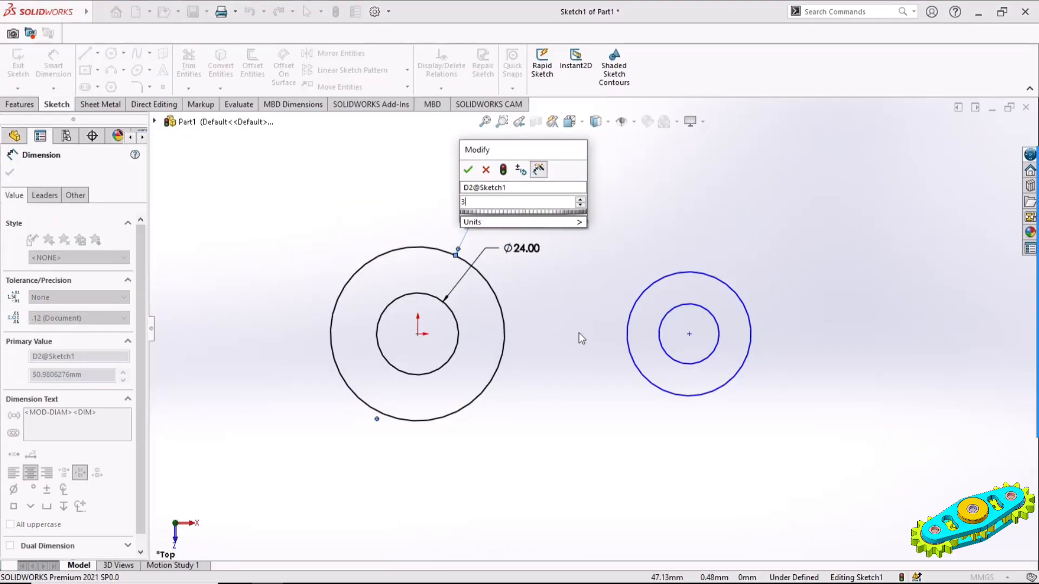
key(Return)
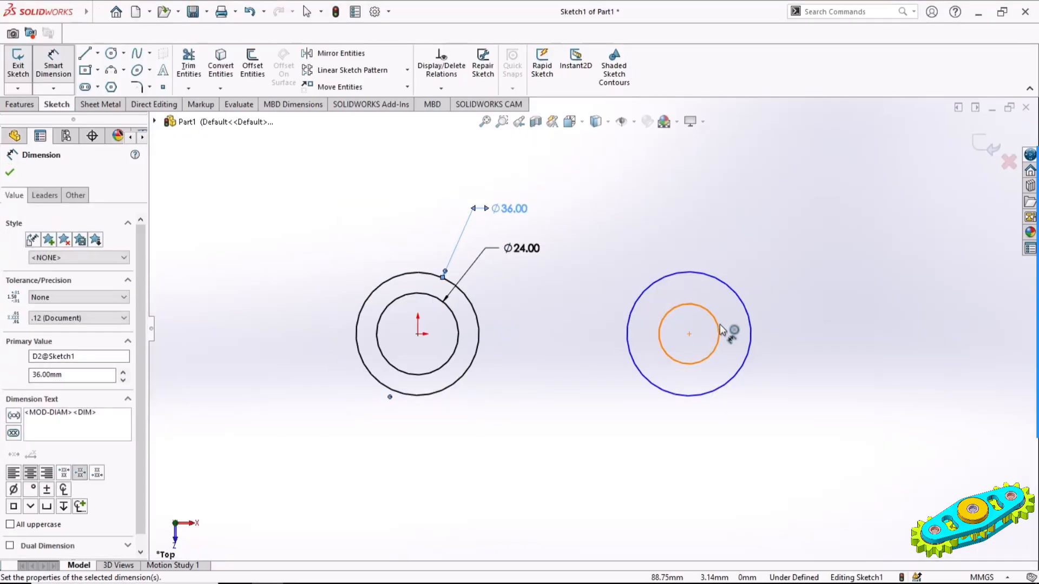
Dimension the right pair of concentric circles with an 8 mm inner diameter and a 22 mm outer diameter
click(698, 323)
click(804, 259)
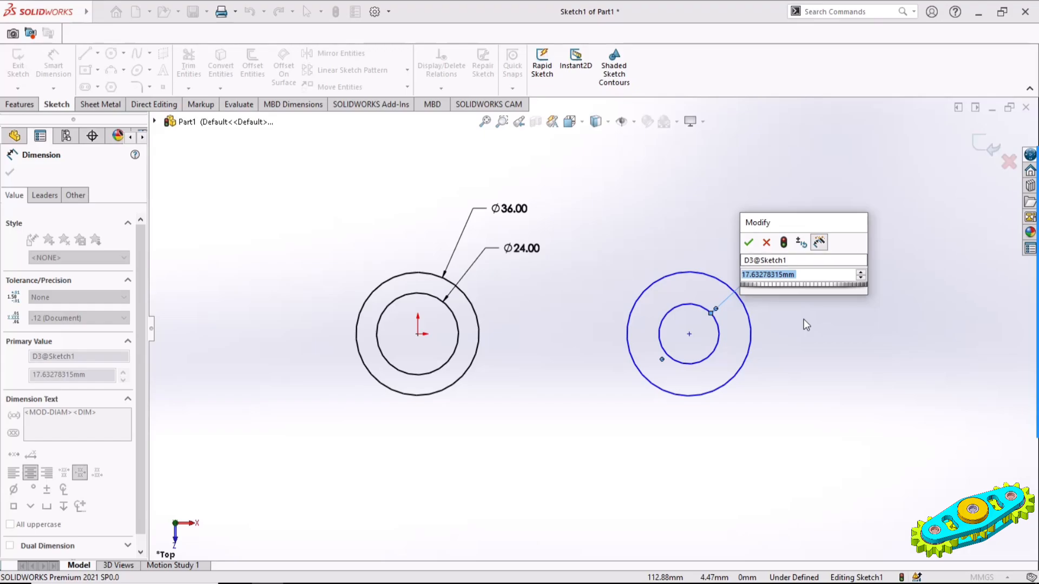
text(8)
key(Return)
click(751, 319)
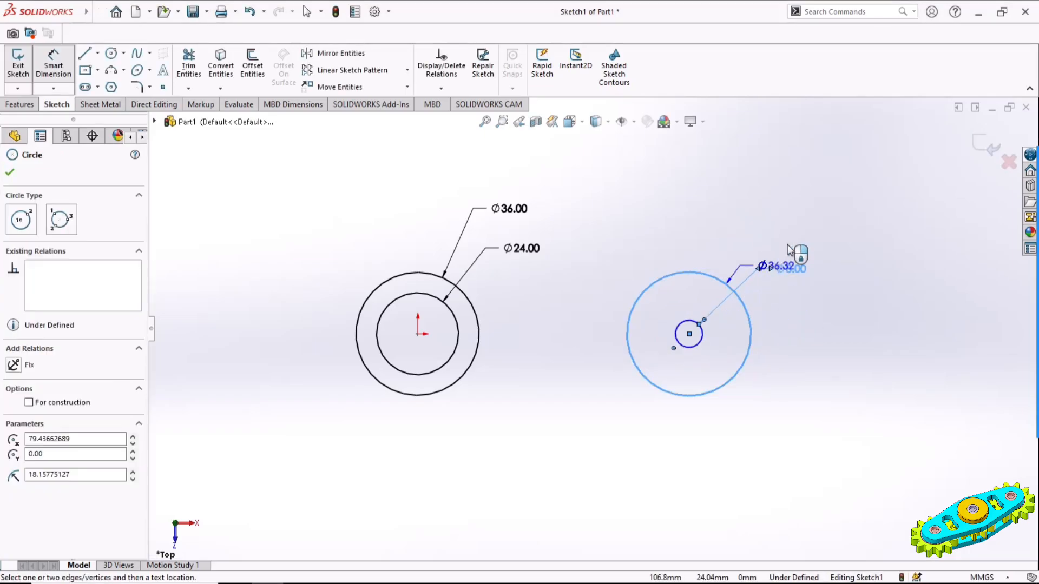
click(785, 222)
text(22)
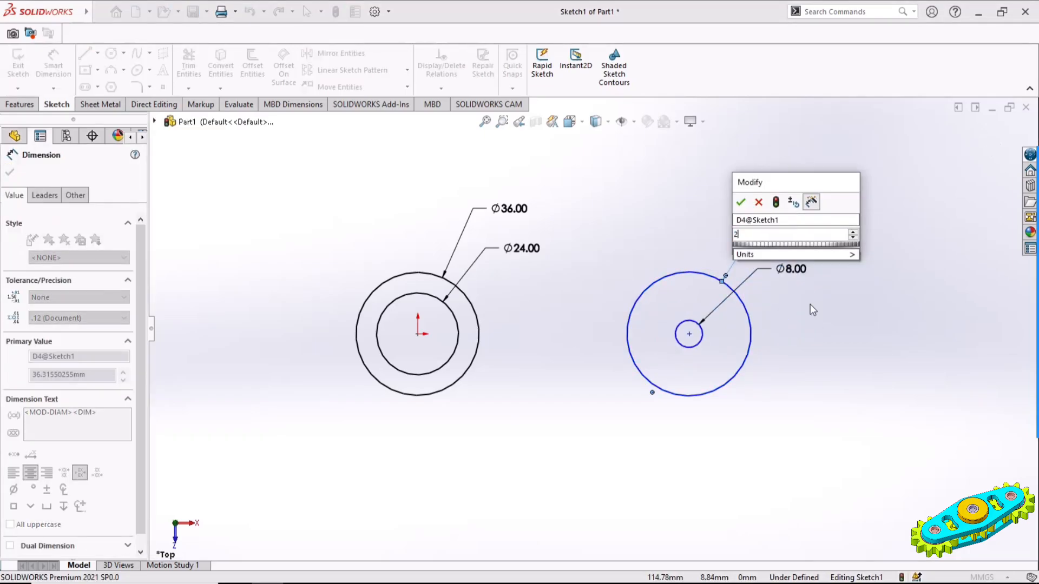
key(Return)
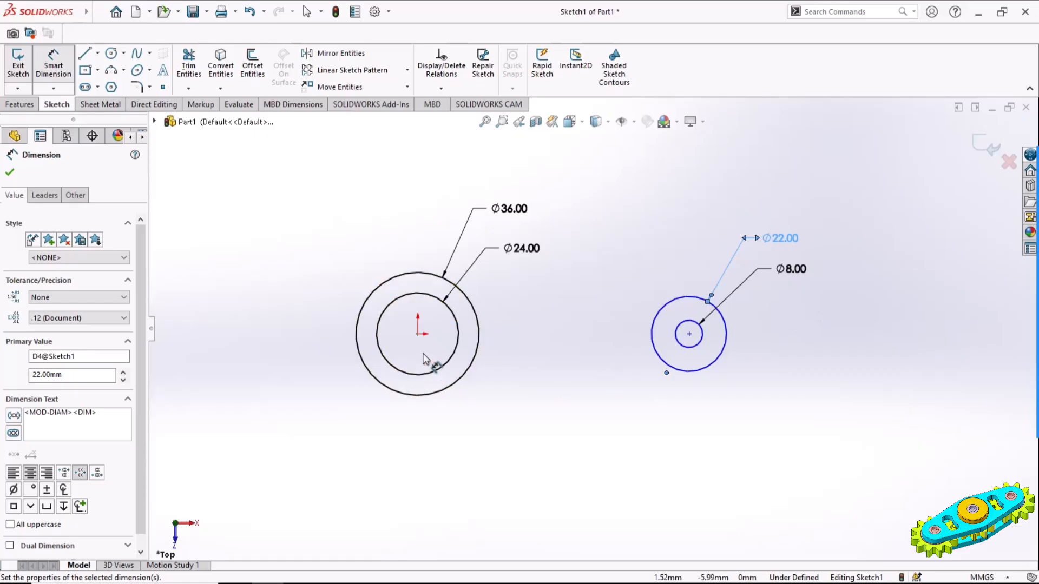
Dimension the distance between the origin and the centre of the right circles as 37 mm
click(419, 336)
click(688, 335)
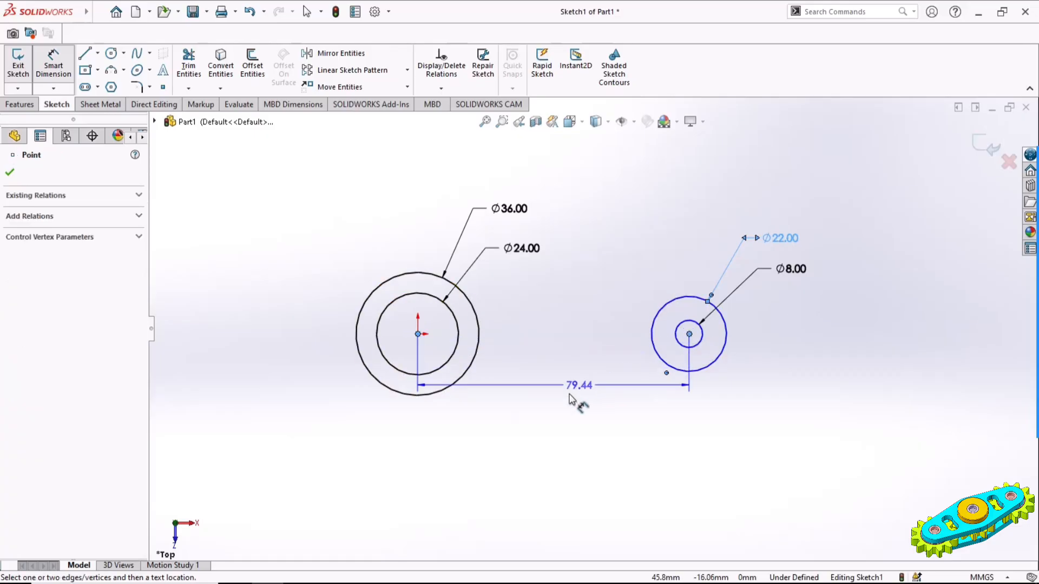
click(561, 407)
text(37)
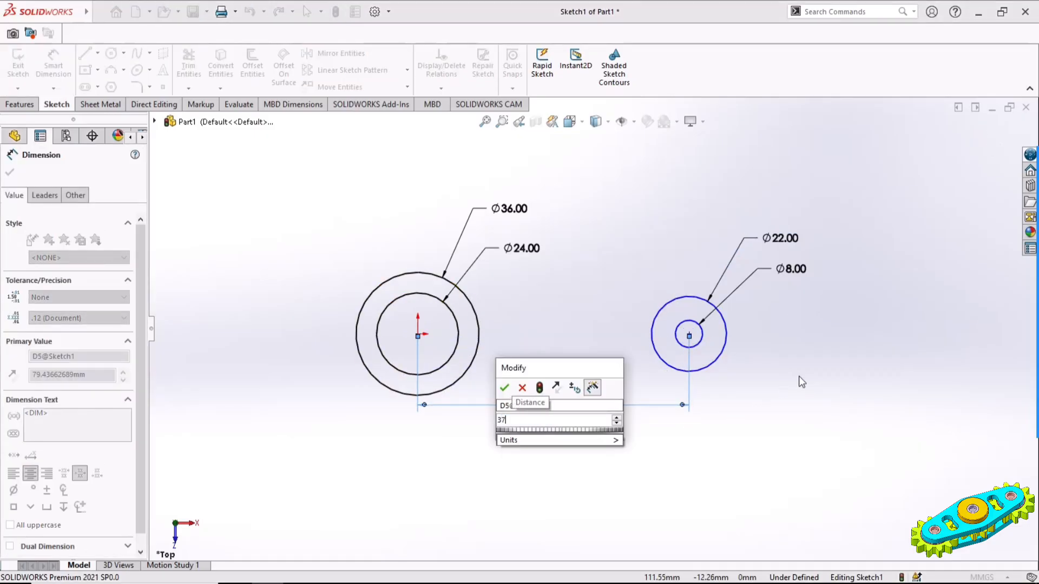
key(Return)
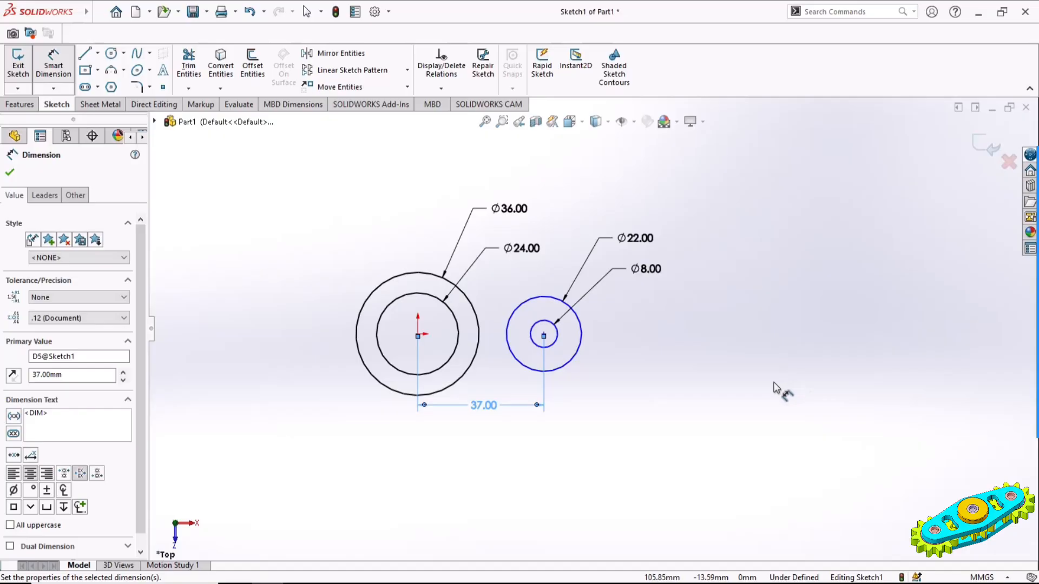
click(12, 174)
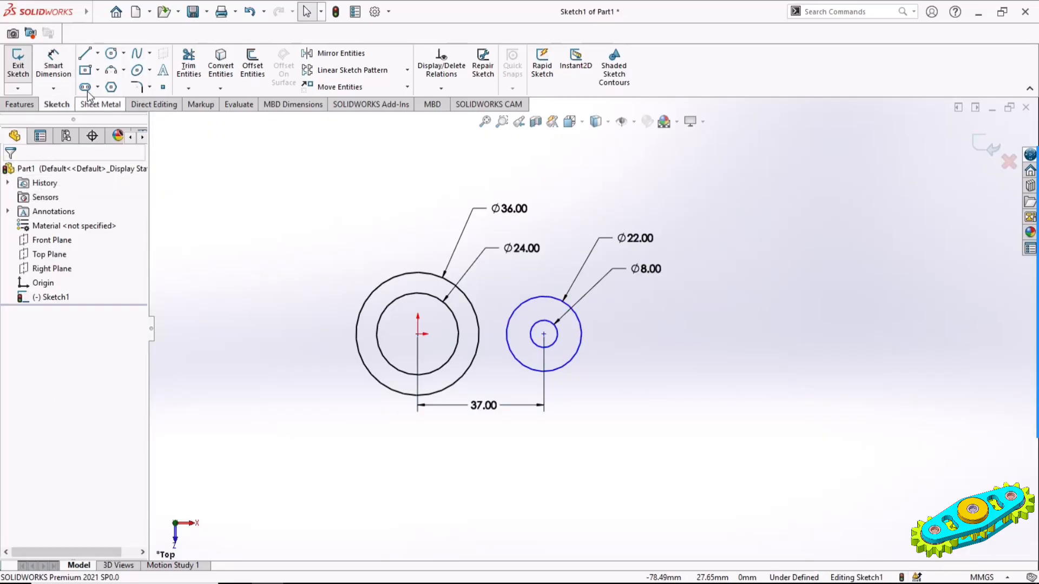
Draw a vertical line about 31.6 mm long upward from the origin and convert it to construction geometry
click(84, 53)
drag(418, 333, 418, 226)
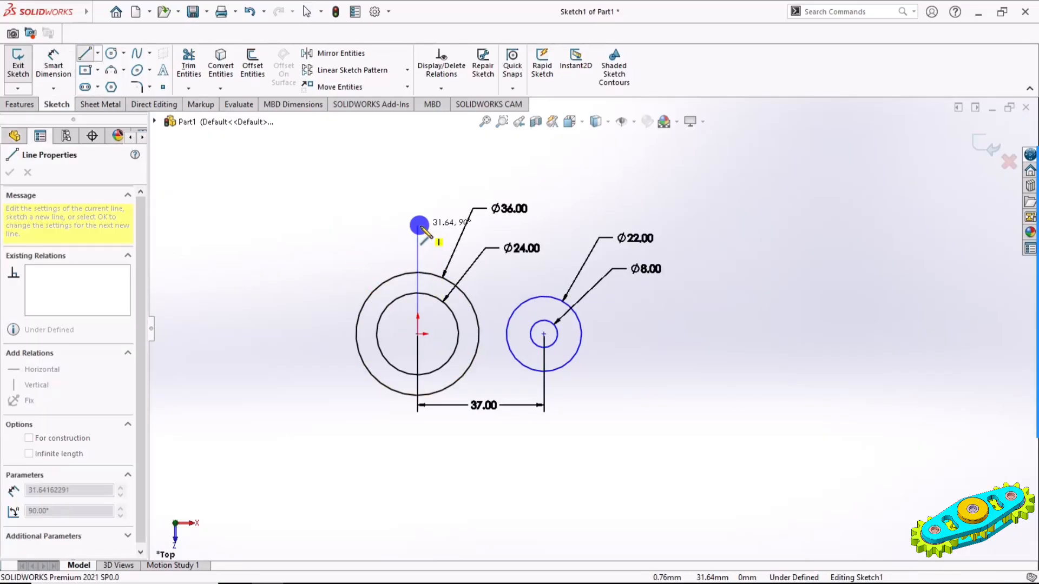
key(Escape)
click(419, 257)
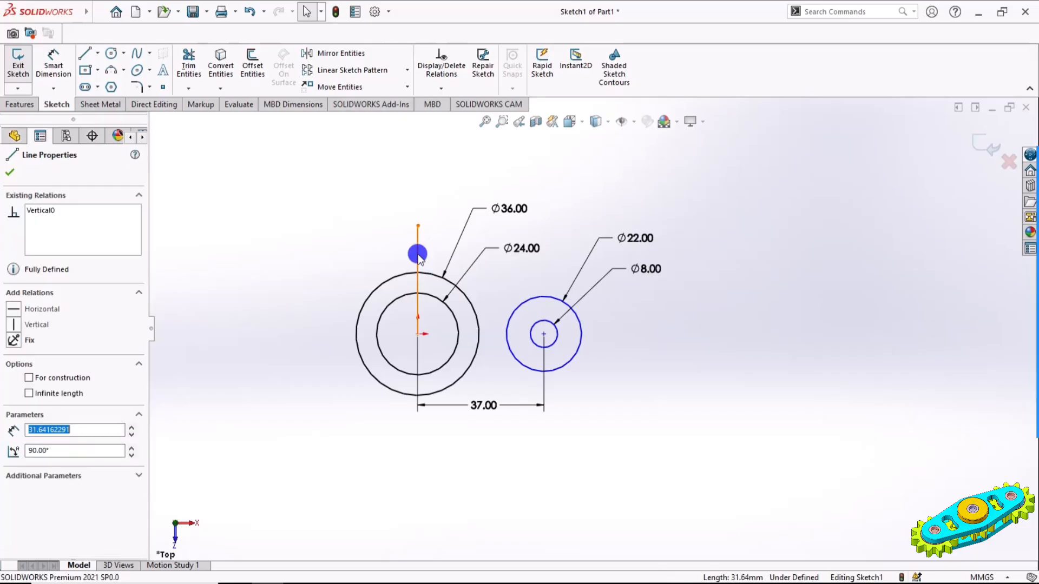
click(29, 379)
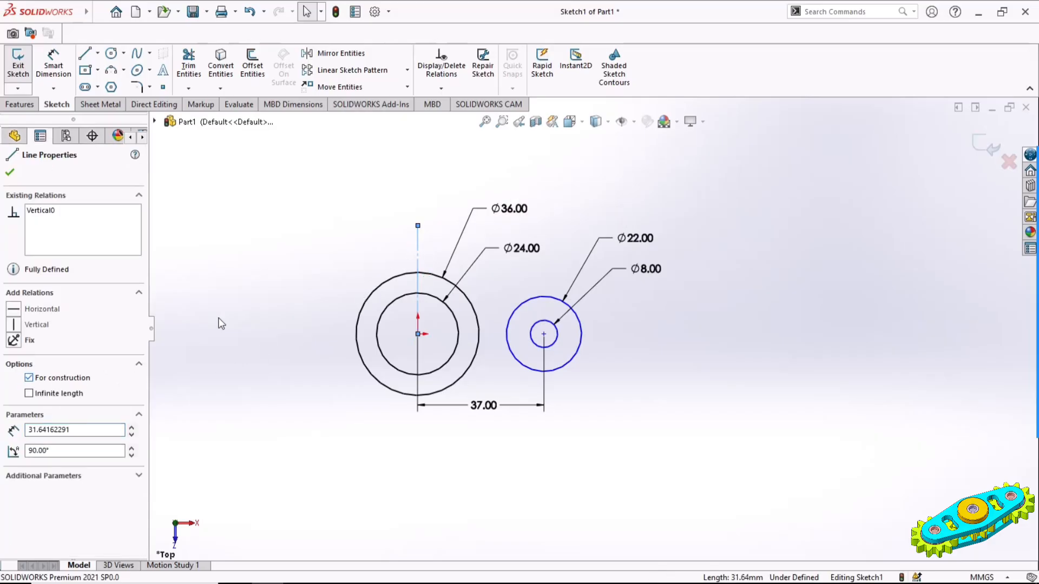
click(243, 283)
Mirror the 8 mm and 22 mm circles about the vertical construction line
drag(501, 280, 605, 394)
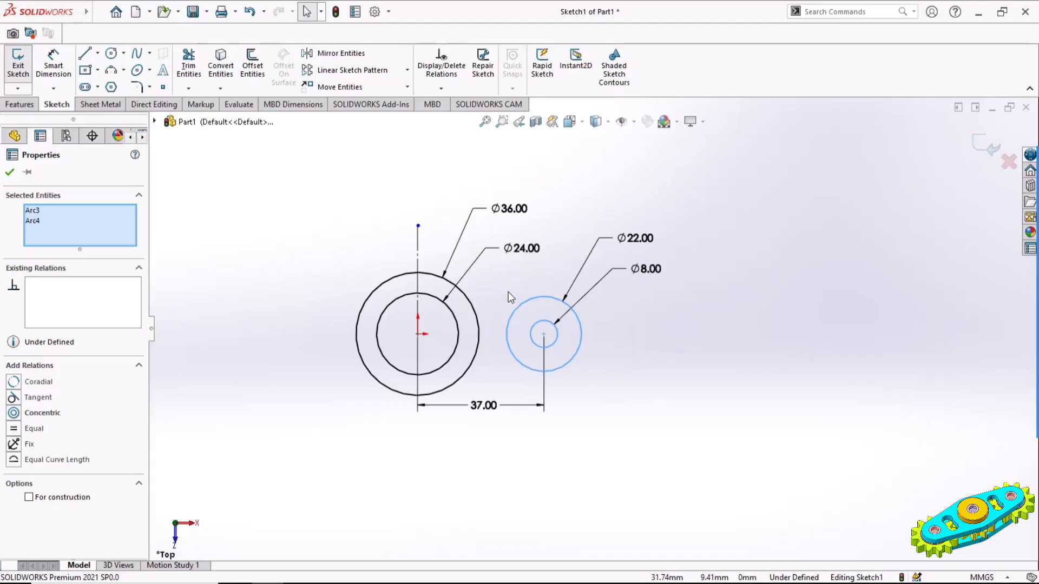
ctrl+click(418, 258)
click(340, 53)
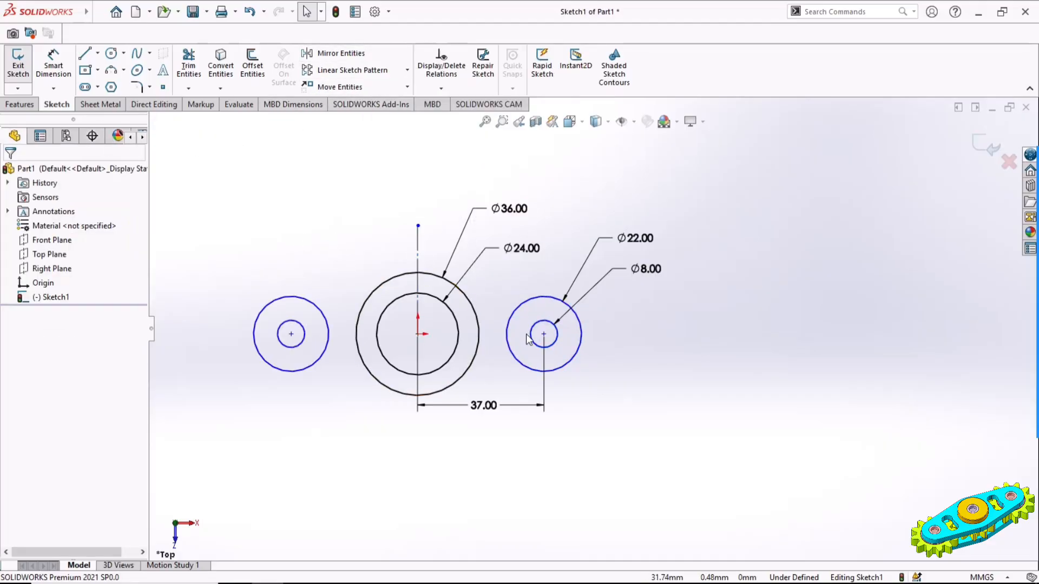
Add a horizontal relation between the centre of the right circles and the origin
click(545, 336)
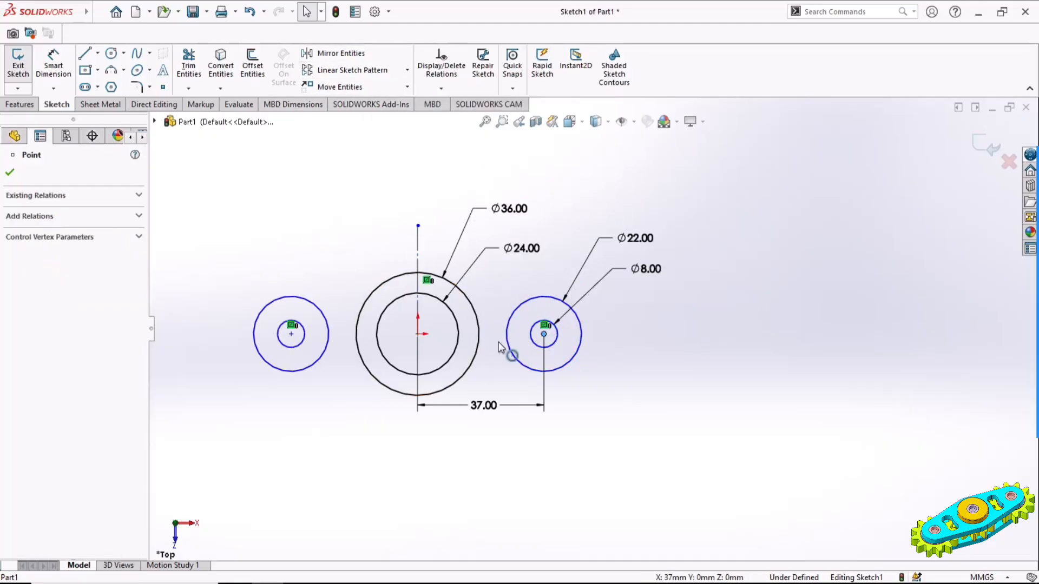
ctrl+click(421, 335)
click(464, 295)
click(695, 364)
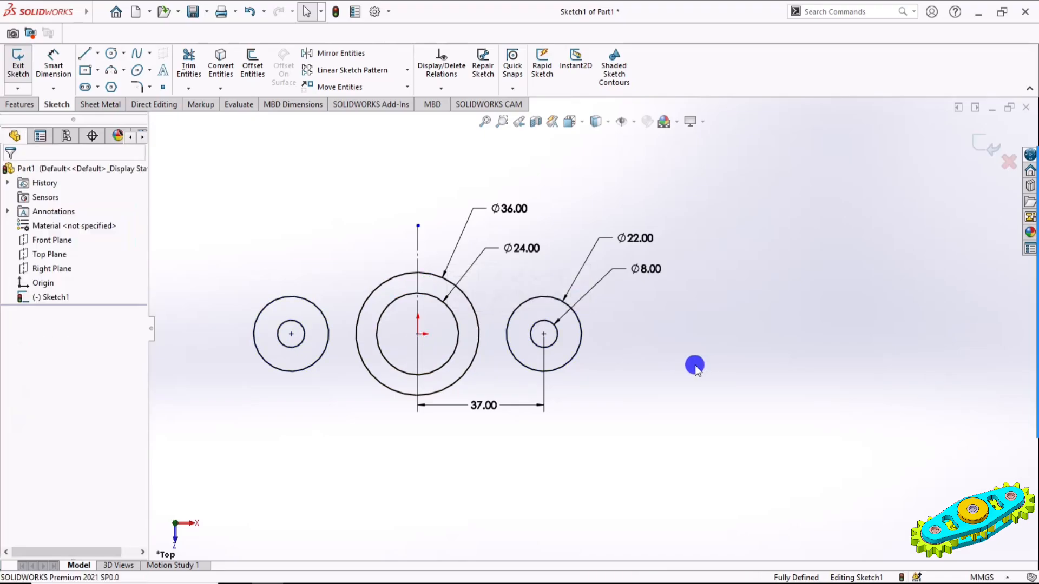
Connect the left and middle outer circles with an upper line about 18.5 mm long and a lower tangent line about 36.3 mm long
scroll(398, 347, down, 2)
ctrl+middle_drag(400, 347, 493, 379)
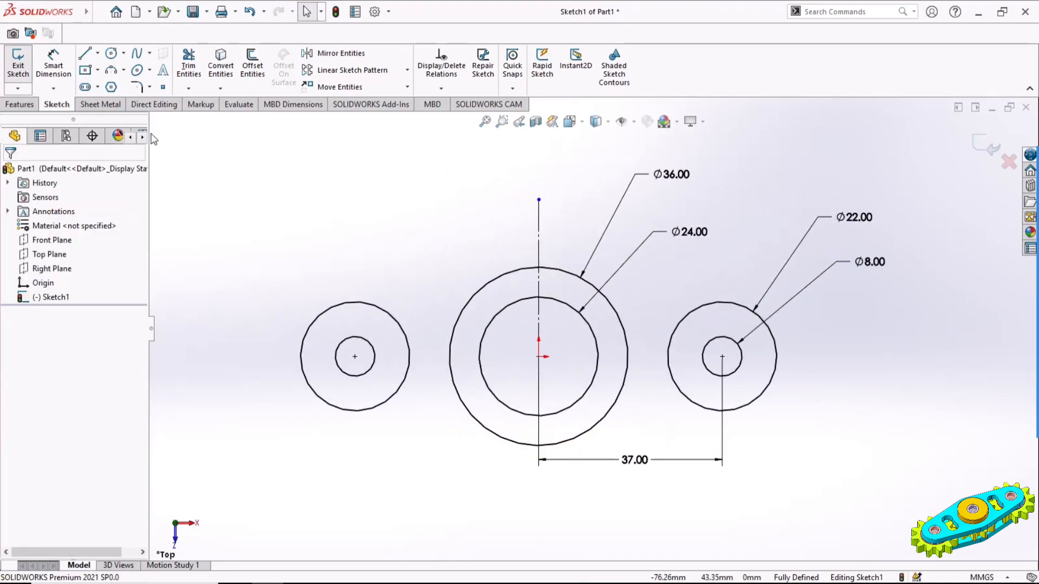
click(87, 54)
click(393, 317)
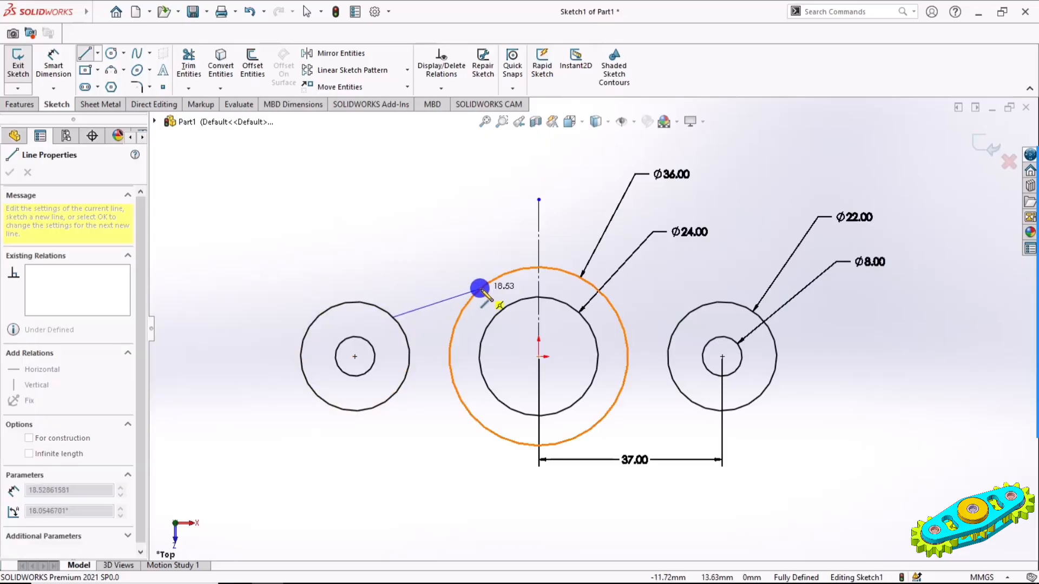
click(480, 288)
click(355, 411)
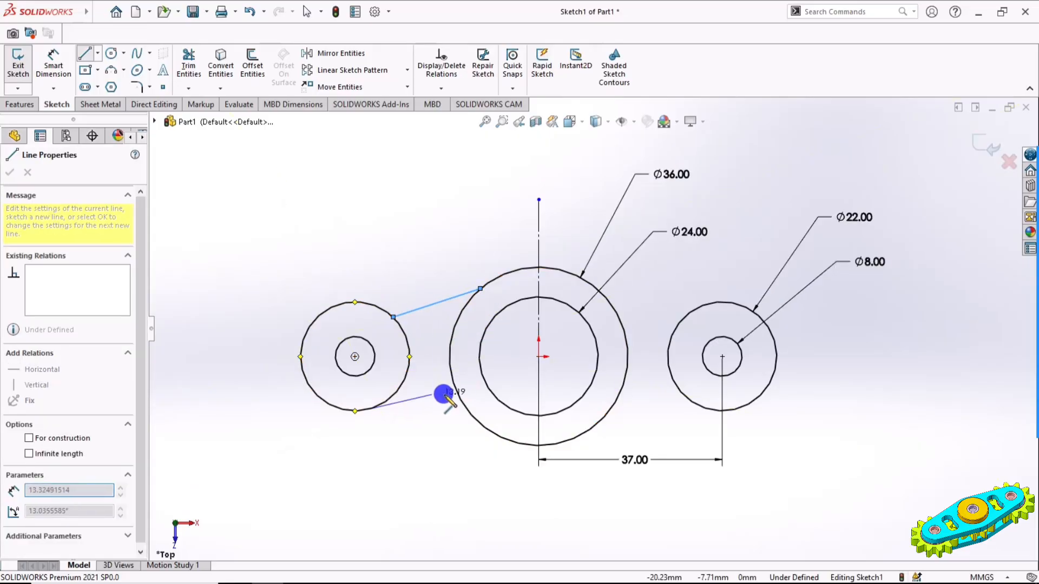
double_click(493, 431)
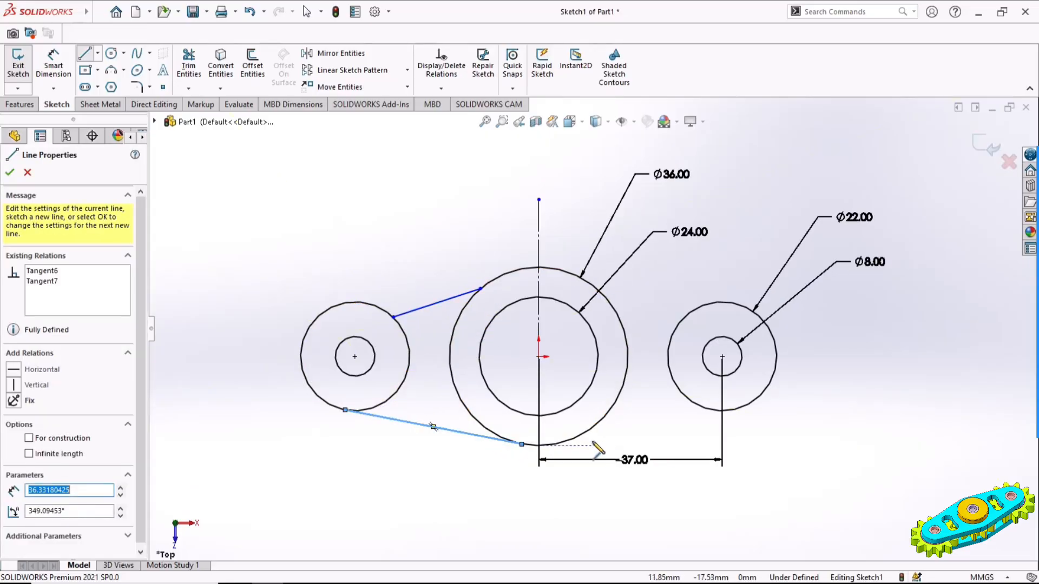
Connect the middle and right outer circles with a lower tangent line about 36.3 mm long and an upper line about 24.3 mm long
click(556, 444)
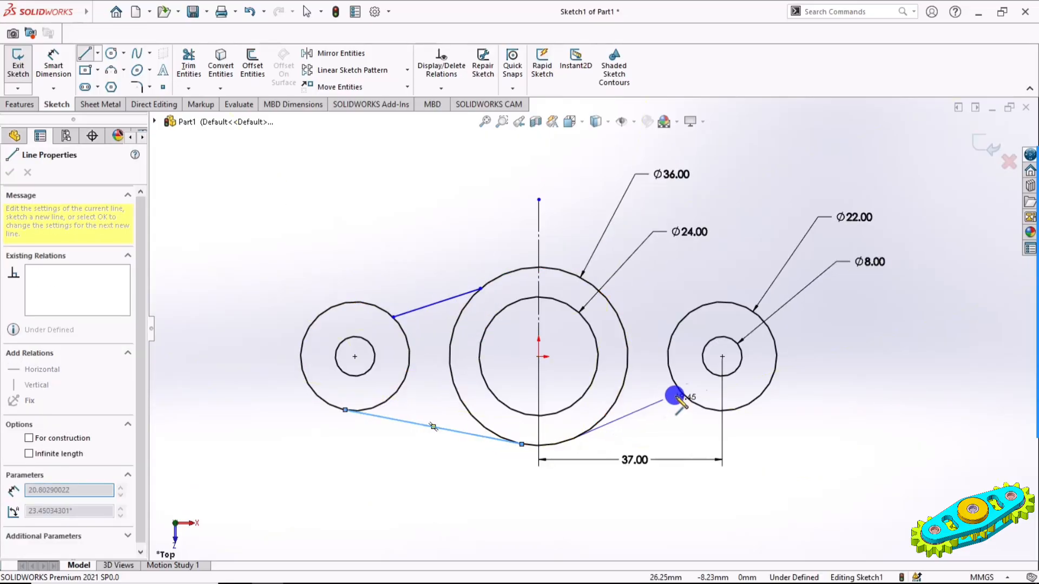
double_click(734, 410)
click(705, 304)
click(587, 282)
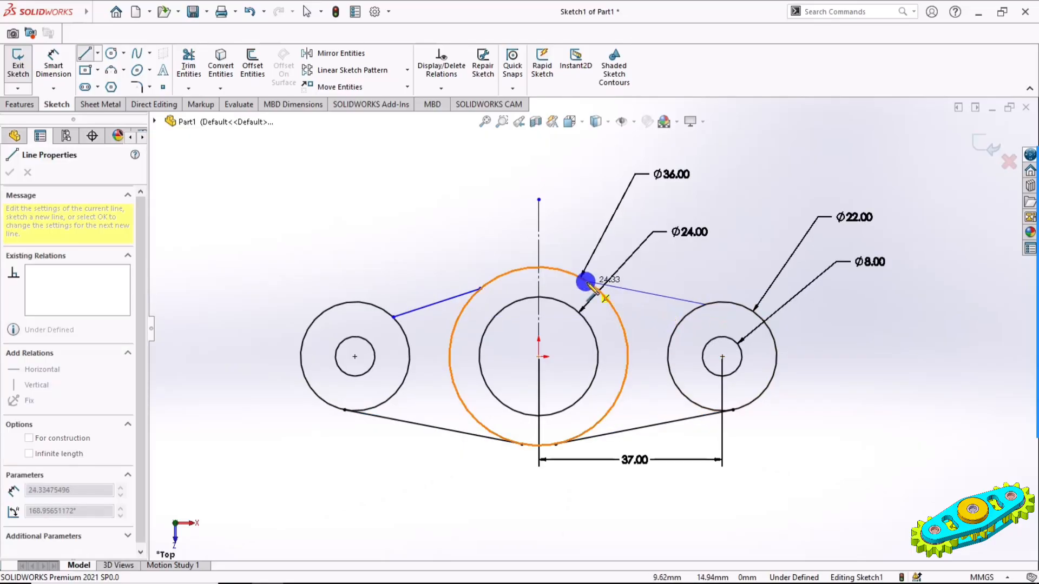
key(Escape)
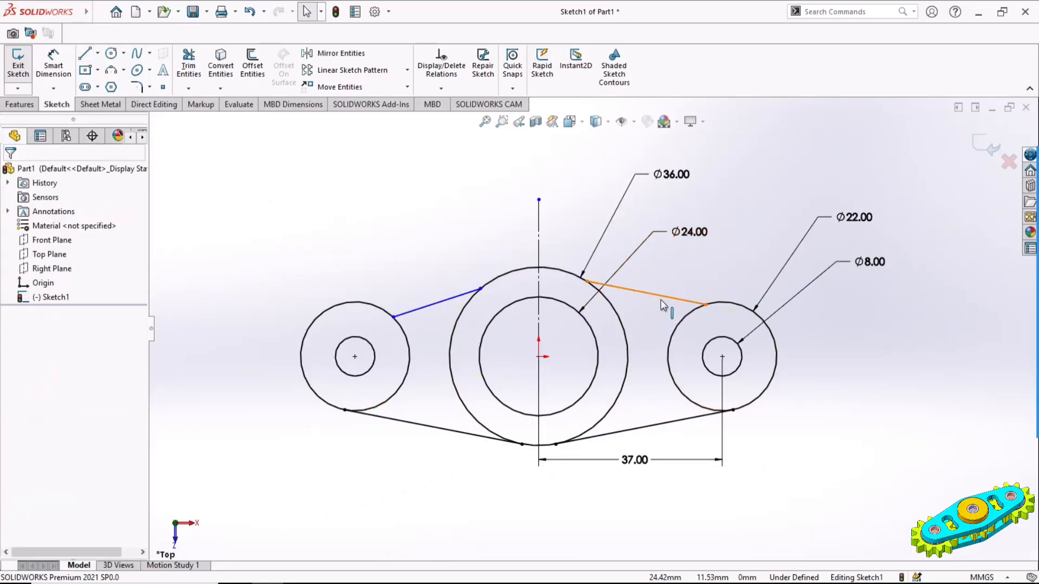
Make the upper-right connecting line tangent to the right outer circle and to the middle 36 mm circle
click(677, 299)
ctrl+click(742, 301)
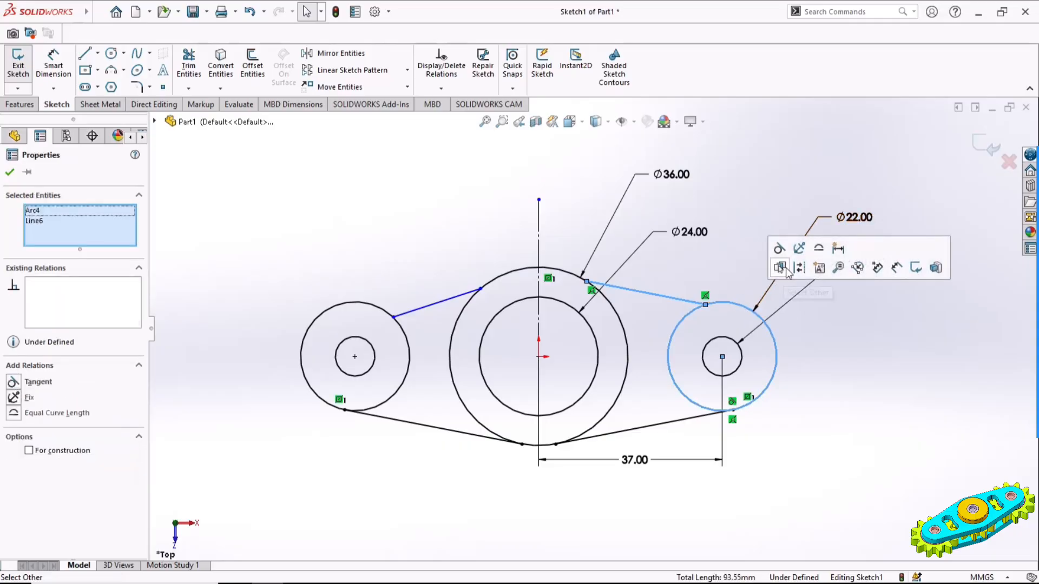
click(774, 255)
click(635, 289)
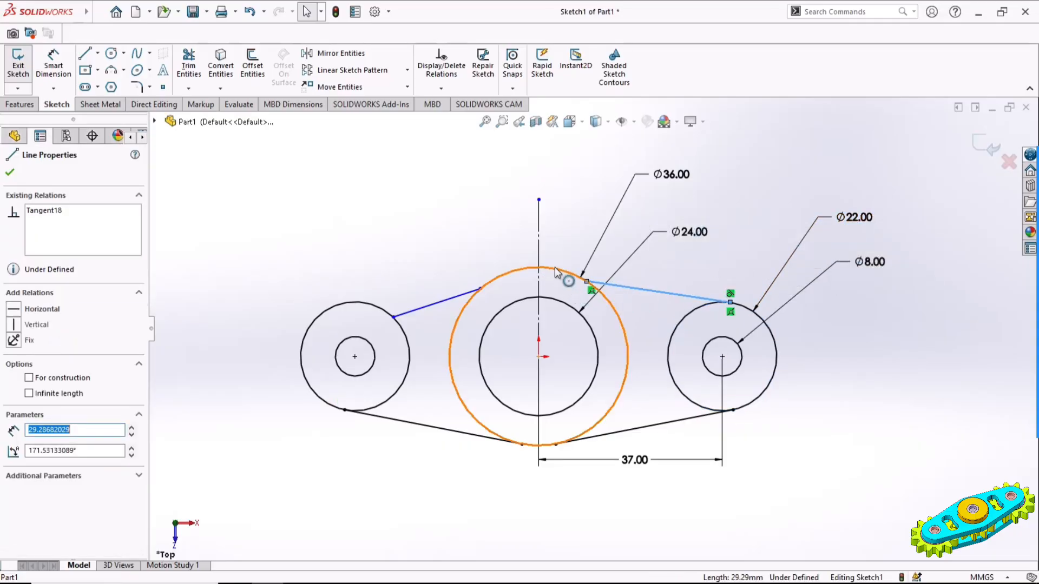
ctrl+click(563, 271)
click(593, 210)
click(471, 278)
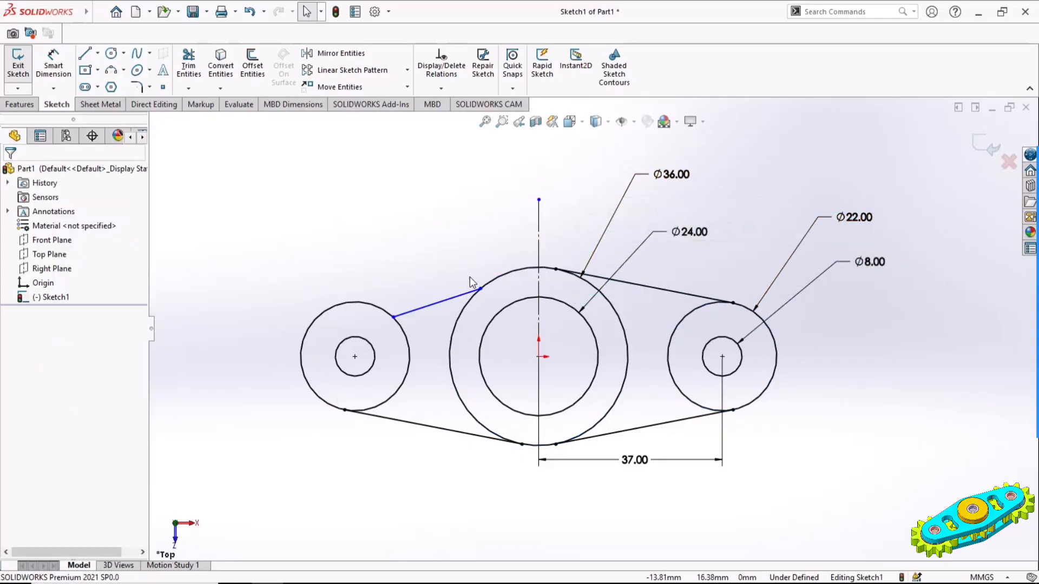
Make the upper-left connecting line tangent to the middle 36 mm circle and to the left outer circle
click(472, 290)
ctrl+click(505, 275)
click(544, 219)
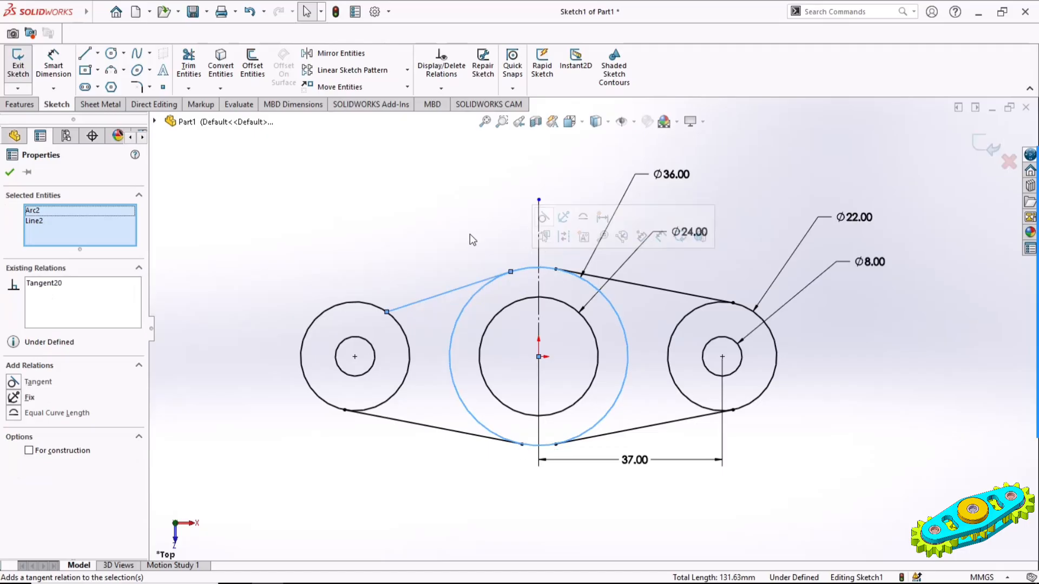
click(469, 235)
click(407, 305)
ctrl+click(358, 302)
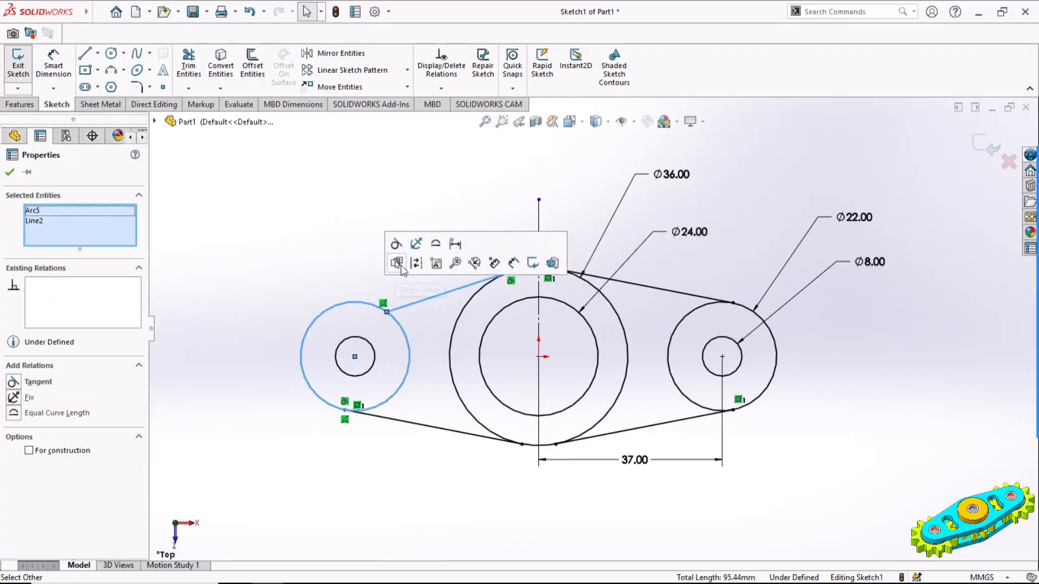
click(394, 252)
click(359, 248)
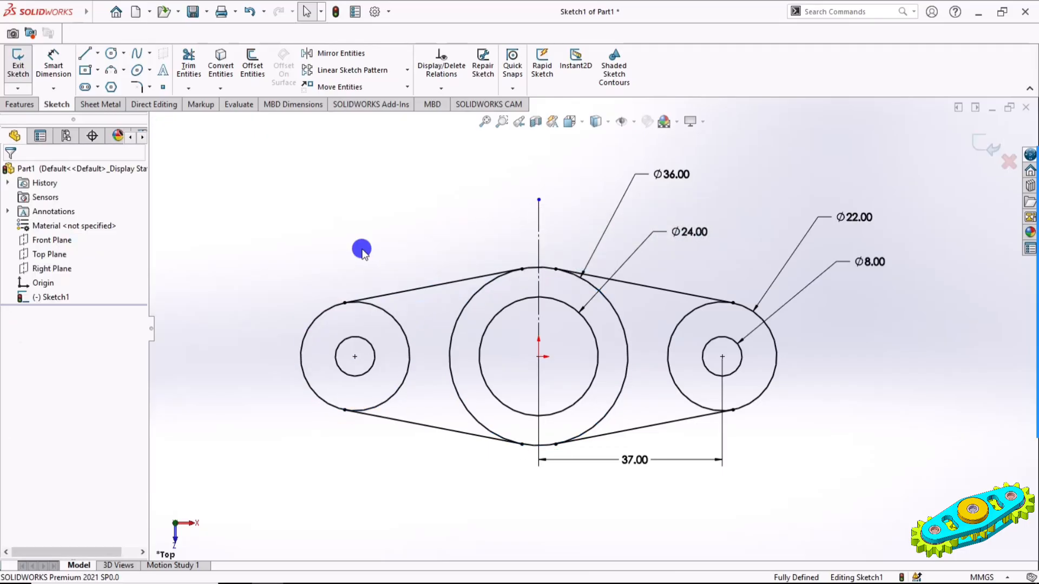
Offset the upper-left tangent line 5 mm towards the inside of the profile
click(259, 70)
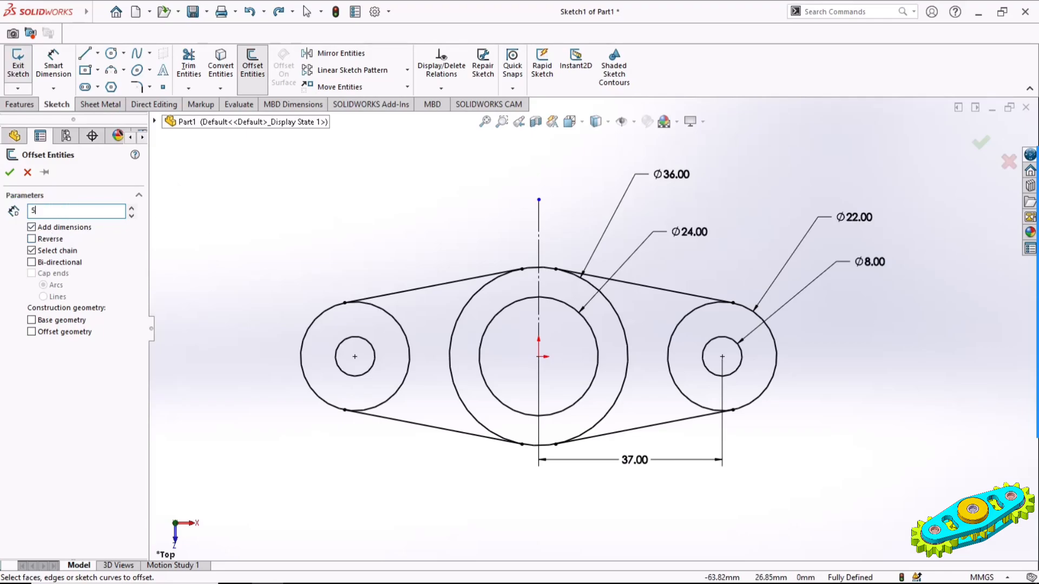
click(446, 283)
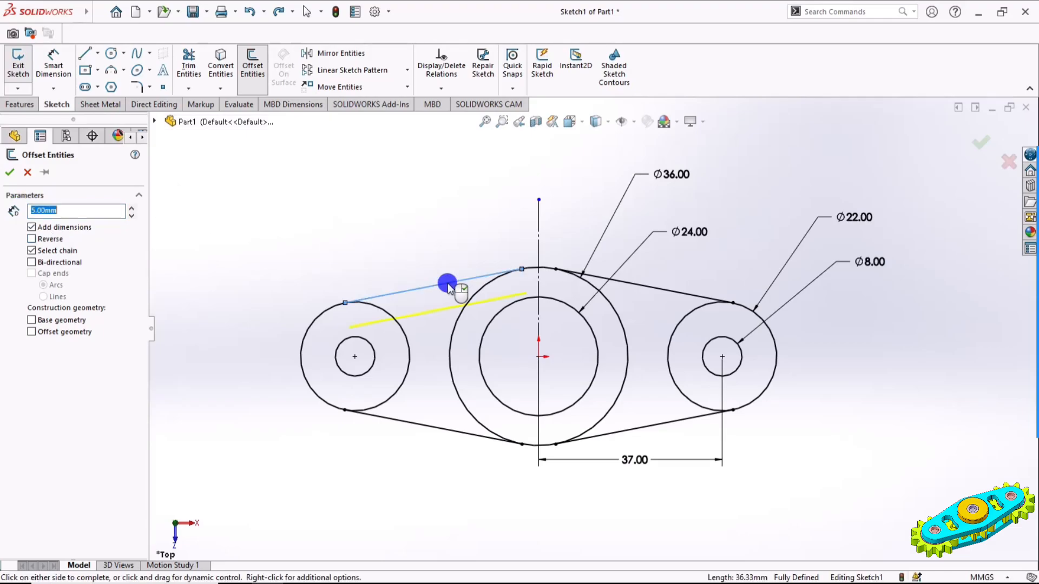
click(9, 173)
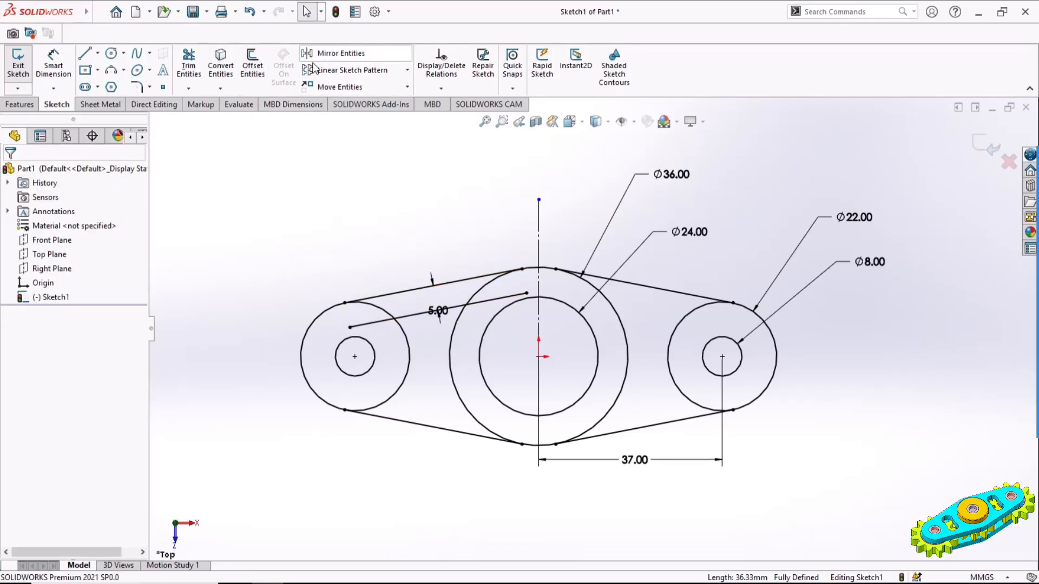
Offset the lower-left, lower-right and upper-right tangent lines 5 mm inward, reversing the offset direction
click(252, 65)
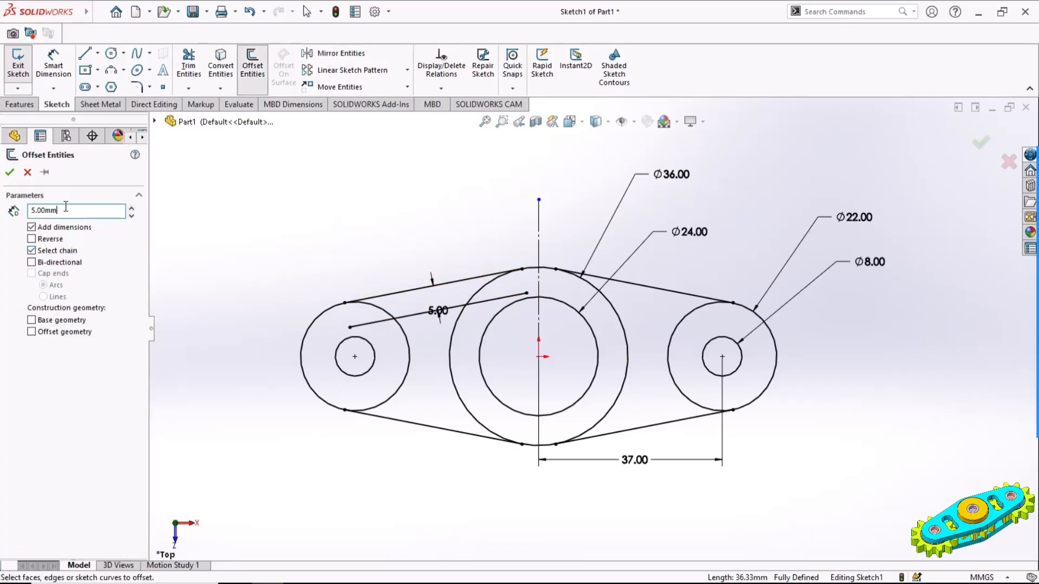
click(430, 428)
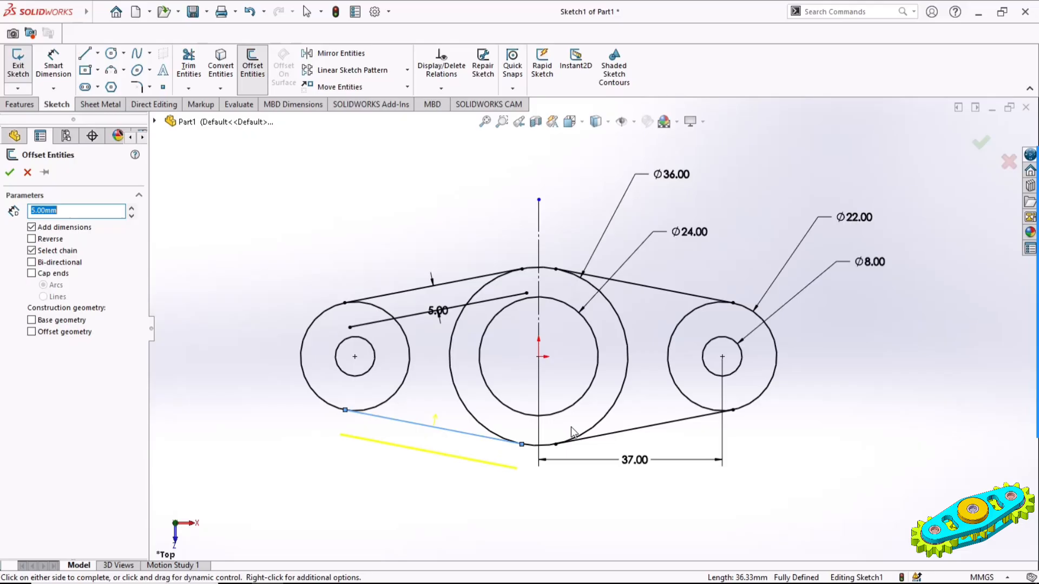
click(656, 429)
click(661, 295)
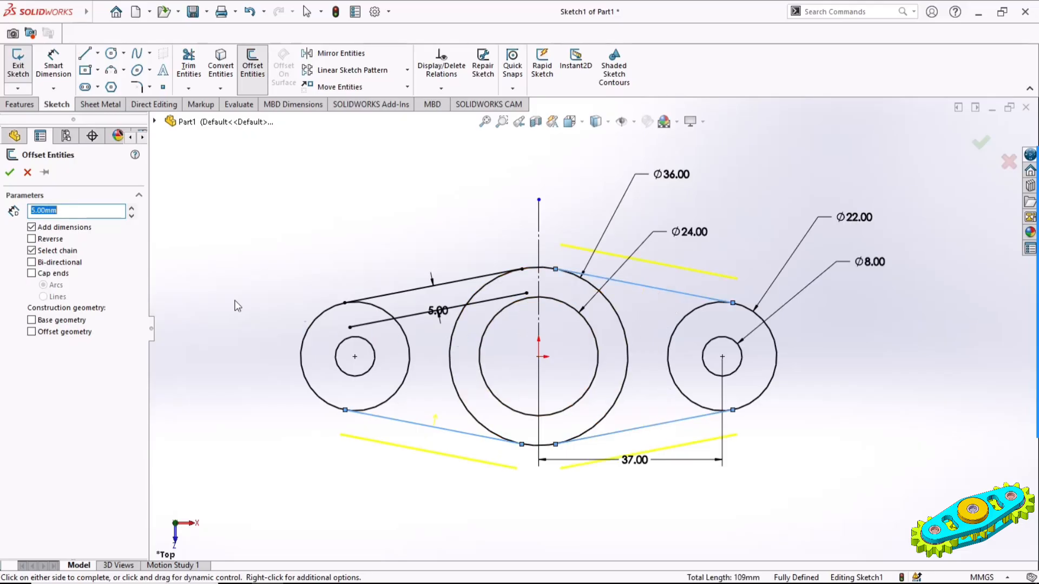
click(32, 239)
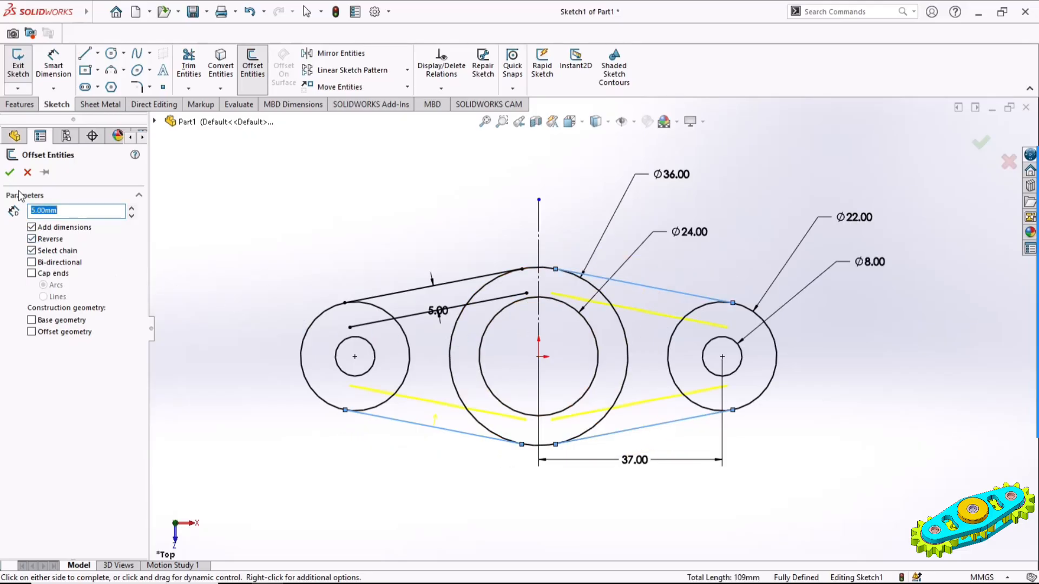
click(9, 173)
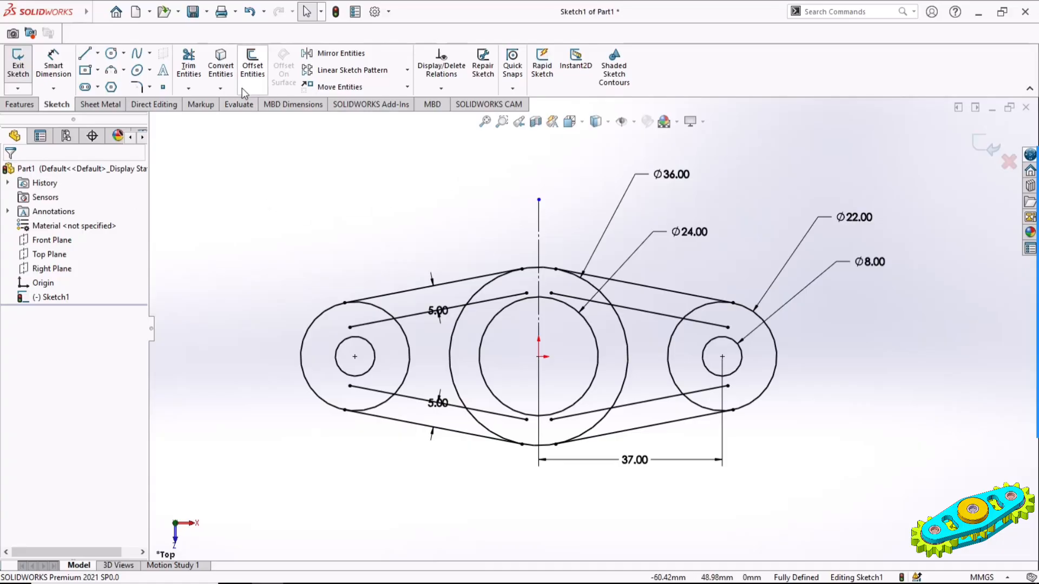
Power-trim the overlapping lines and arcs, leaving the plate outline, the three holes and a closed four-sided window on each side of the centre hole
click(188, 64)
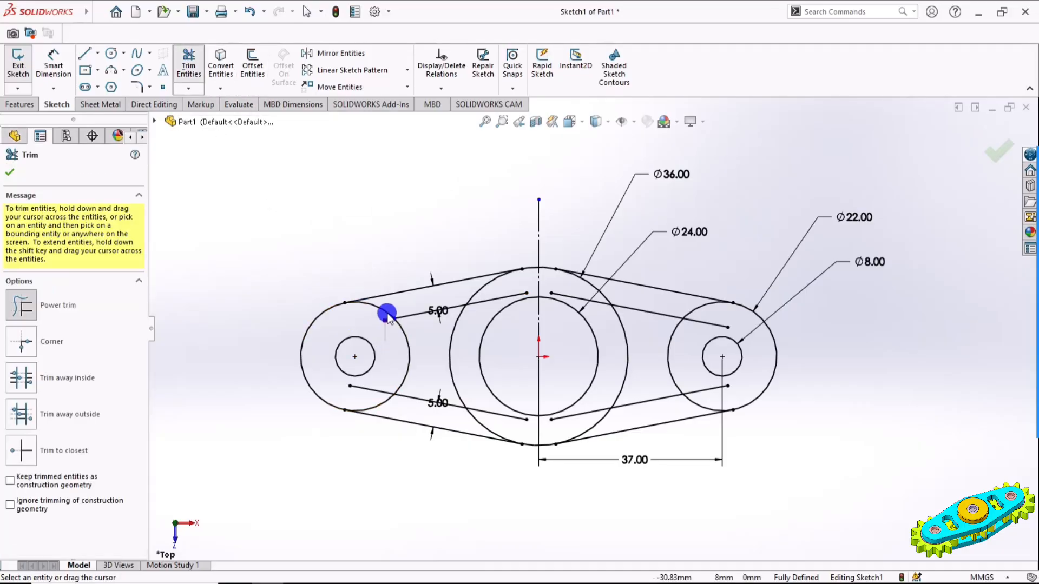
mouse_move(387, 315)
mouse_down()
mouse_move(406, 297)
mouse_move(359, 352)
mouse_move(399, 408)
mouse_move(483, 421)
mouse_move(494, 341)
mouse_move(476, 279)
mouse_move(490, 311)
mouse_move(627, 306)
mouse_move(601, 316)
mouse_up()
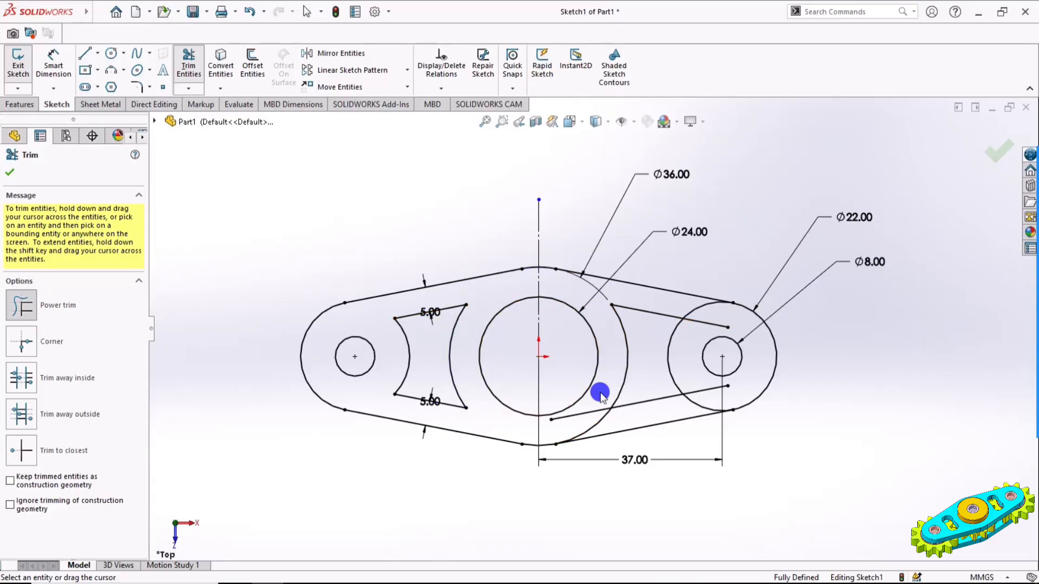
mouse_move(601, 394)
mouse_down()
mouse_move(599, 420)
mouse_move(655, 416)
mouse_move(701, 381)
mouse_up()
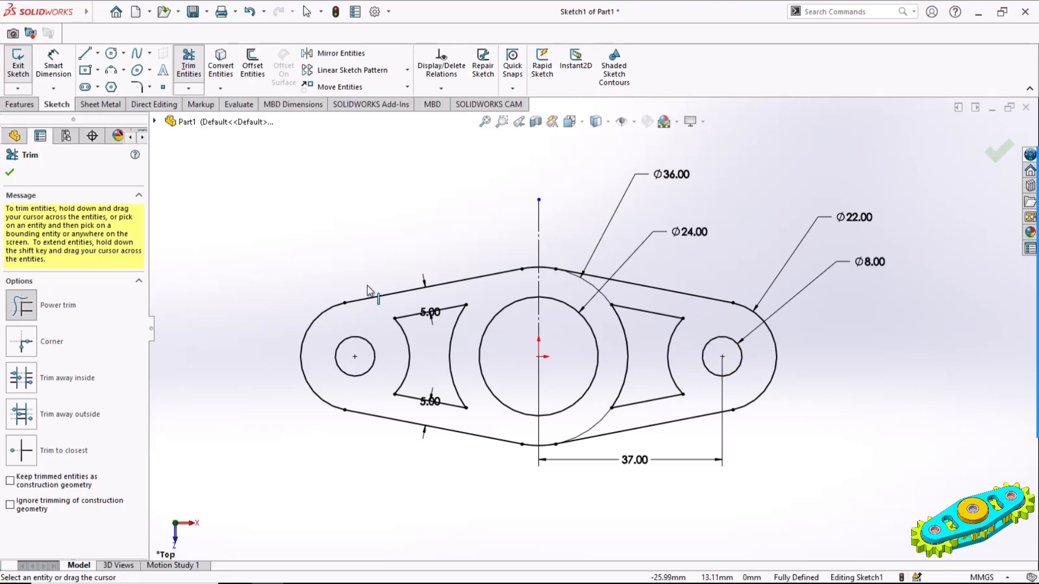
click(10, 173)
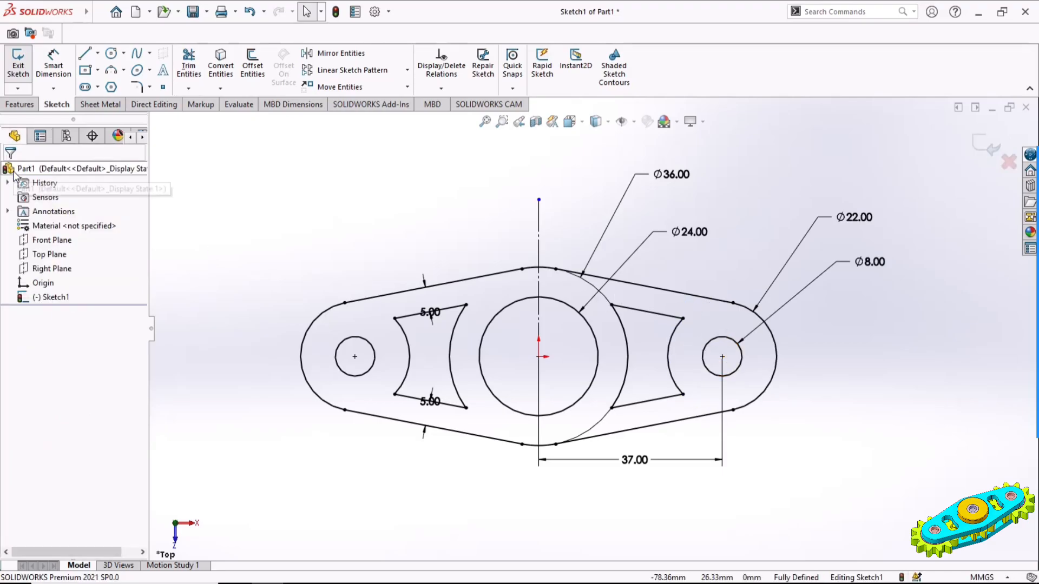
Extrude the plate profile 5 mm with the Mid Plane end condition
click(18, 105)
click(23, 62)
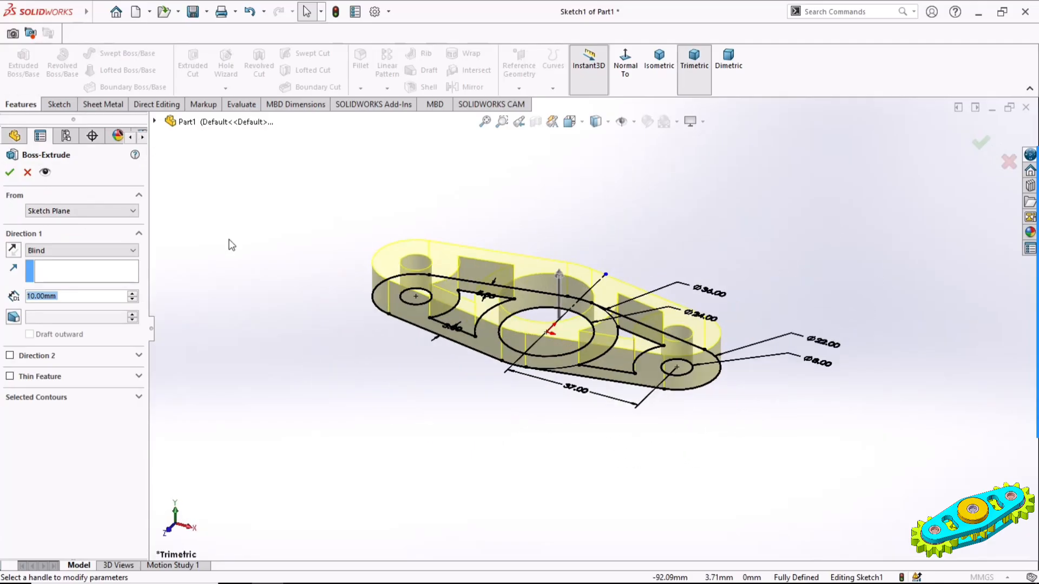
click(67, 251)
click(49, 308)
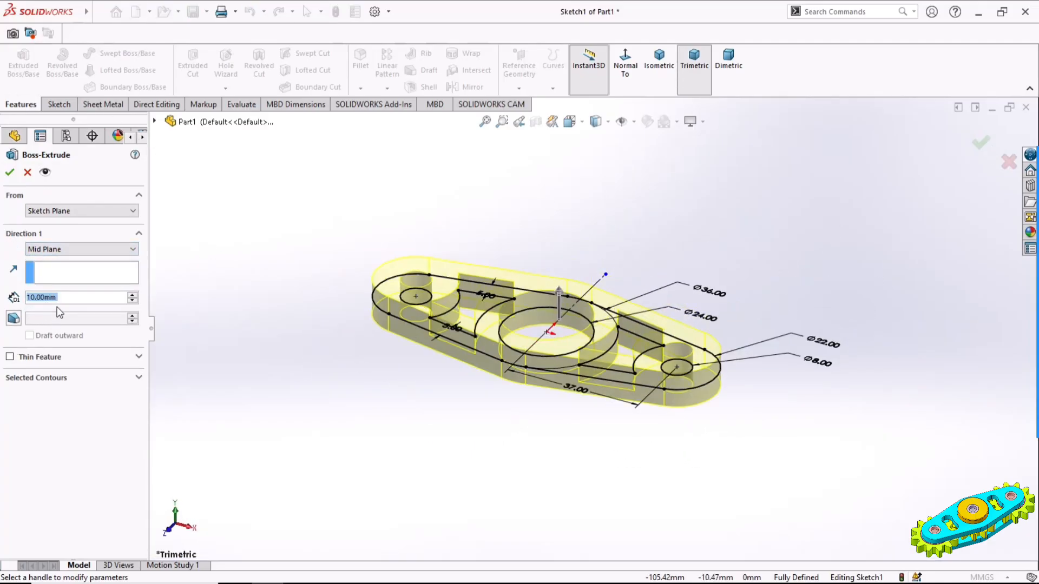
drag(76, 297, 17, 299)
text(5)
key(Return)
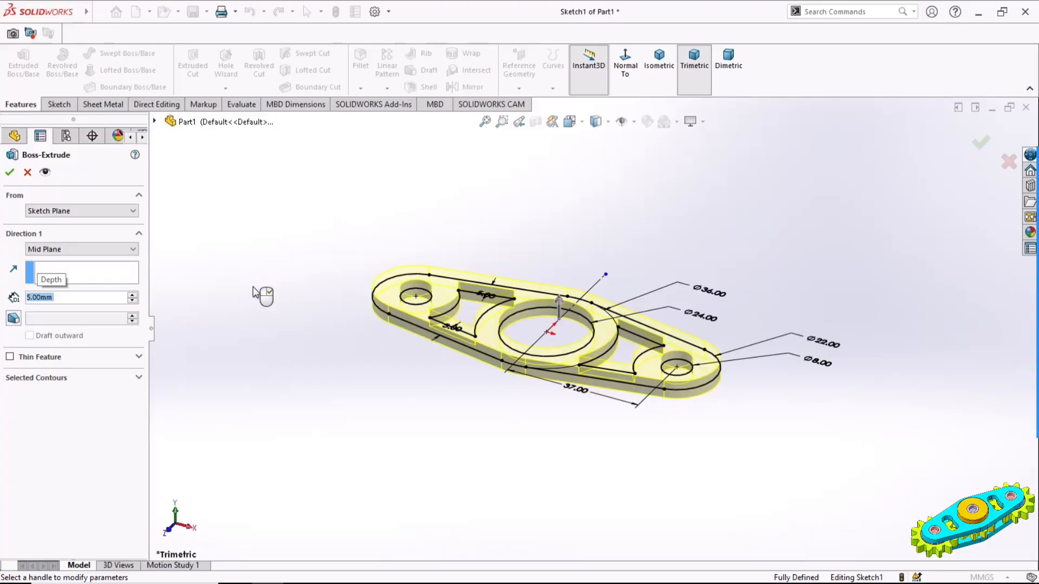
click(9, 172)
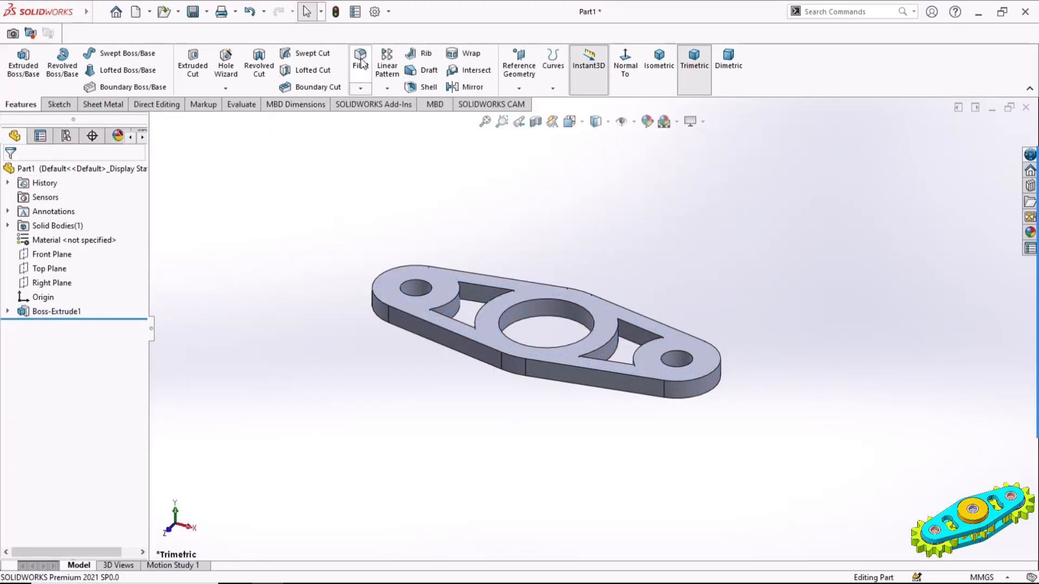
Fillet all eight vertical corner edges of the two window cutouts with a 4 mm radius
click(361, 59)
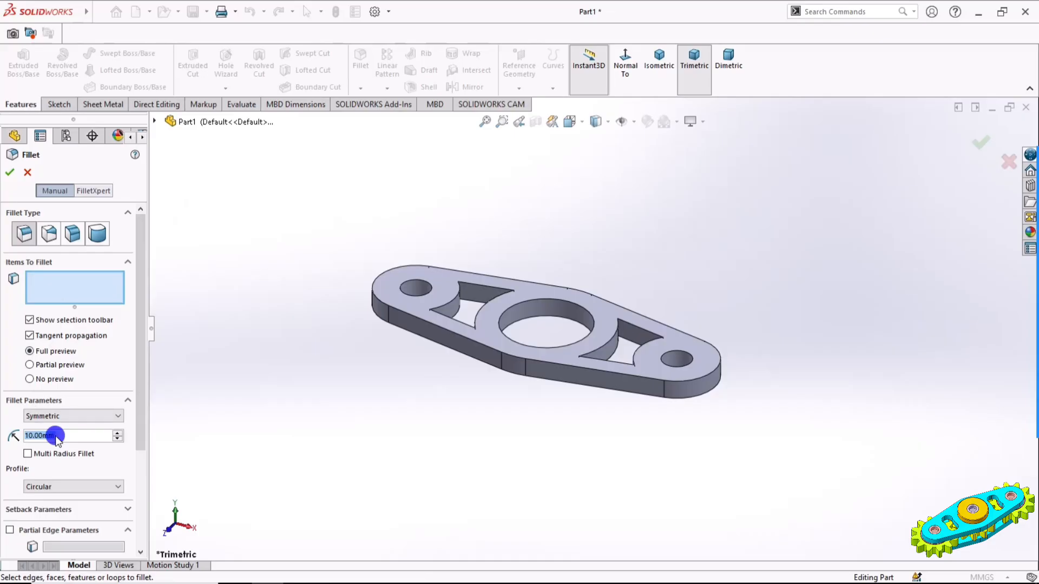
text(4)
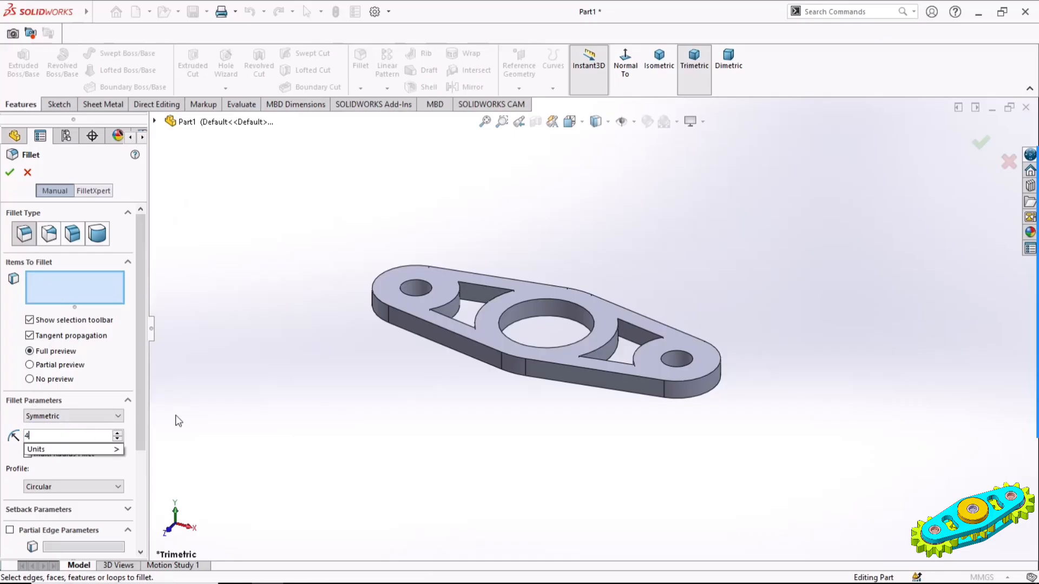
key(Return)
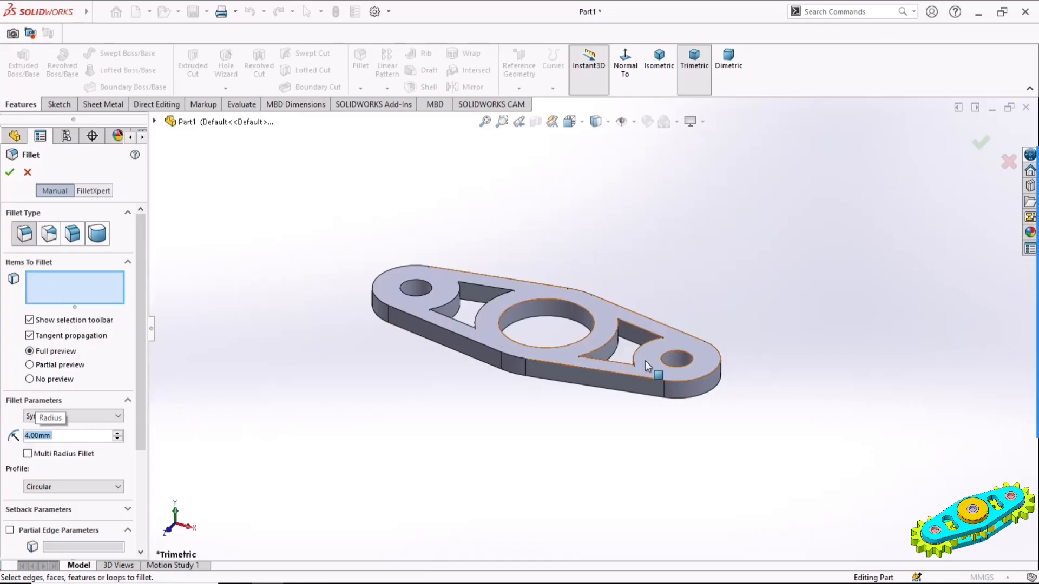
scroll(611, 357, down, 3)
scroll(626, 341, down, 5)
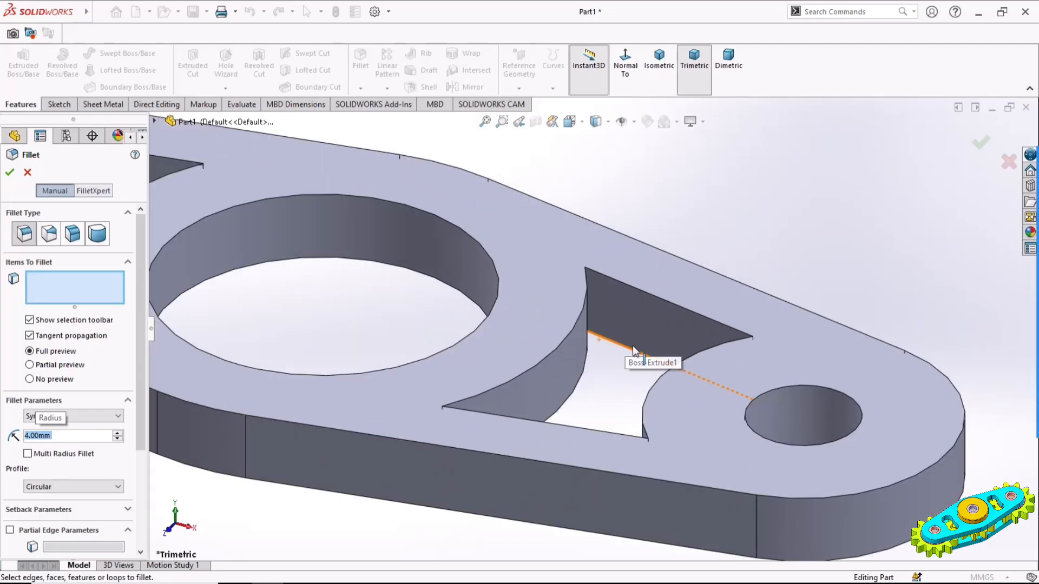
click(606, 307)
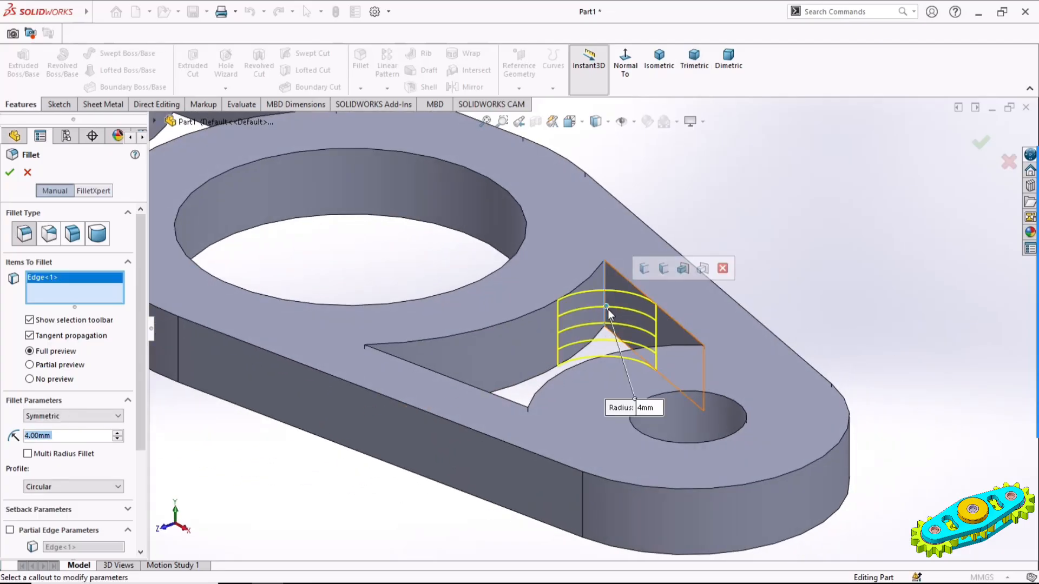
click(663, 269)
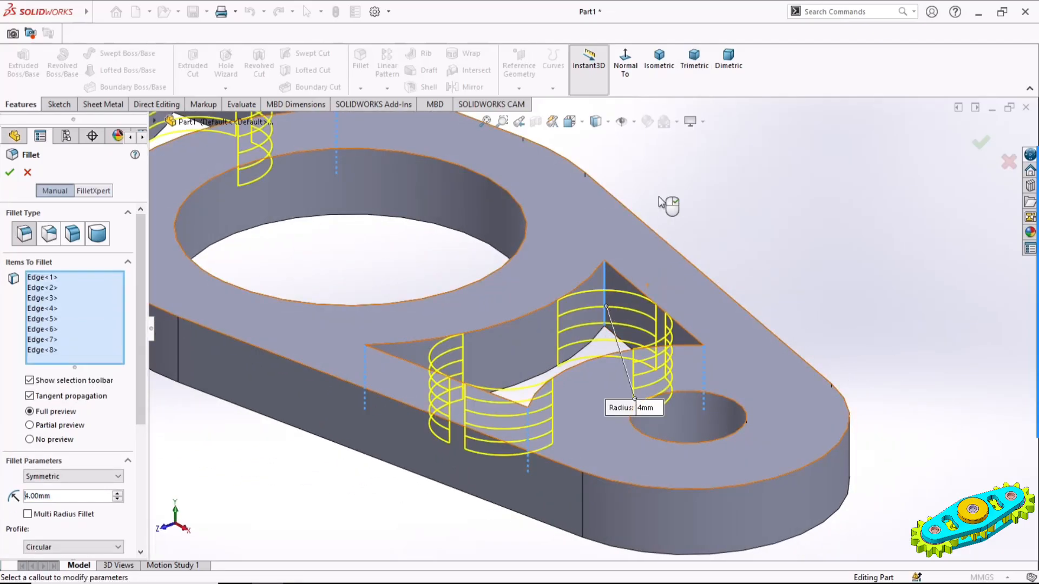
click(659, 60)
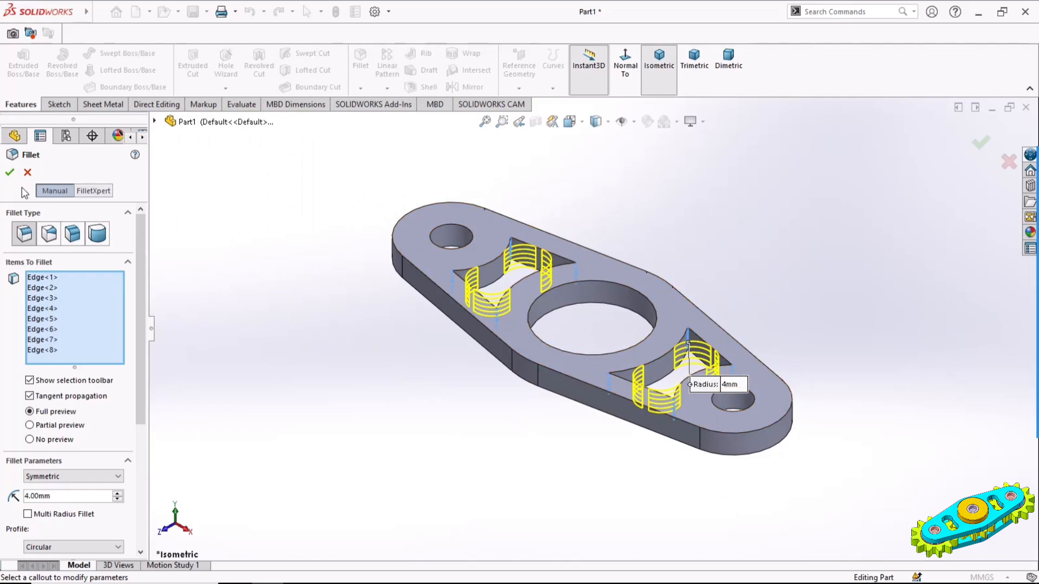
click(10, 173)
click(359, 318)
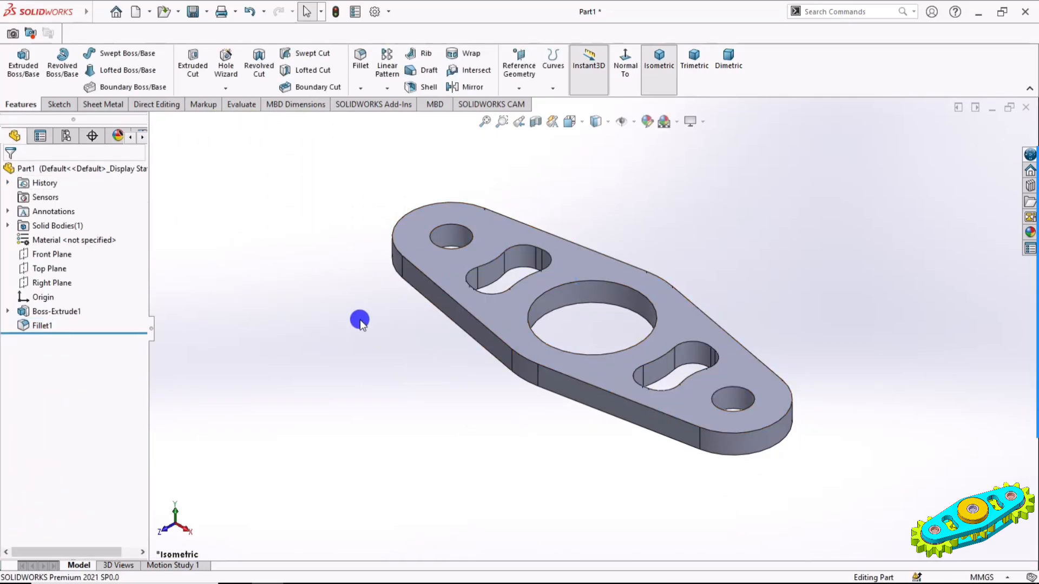
Chamfer the upper and lower rims of both small end holes by 1 mm at 45 degrees
click(360, 87)
click(367, 126)
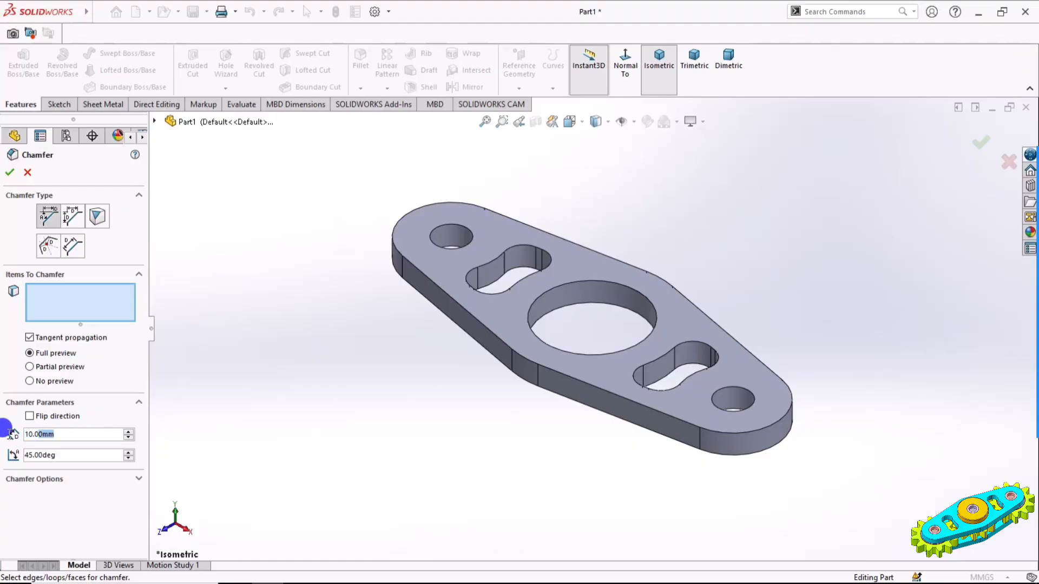
text(1)
key(Return)
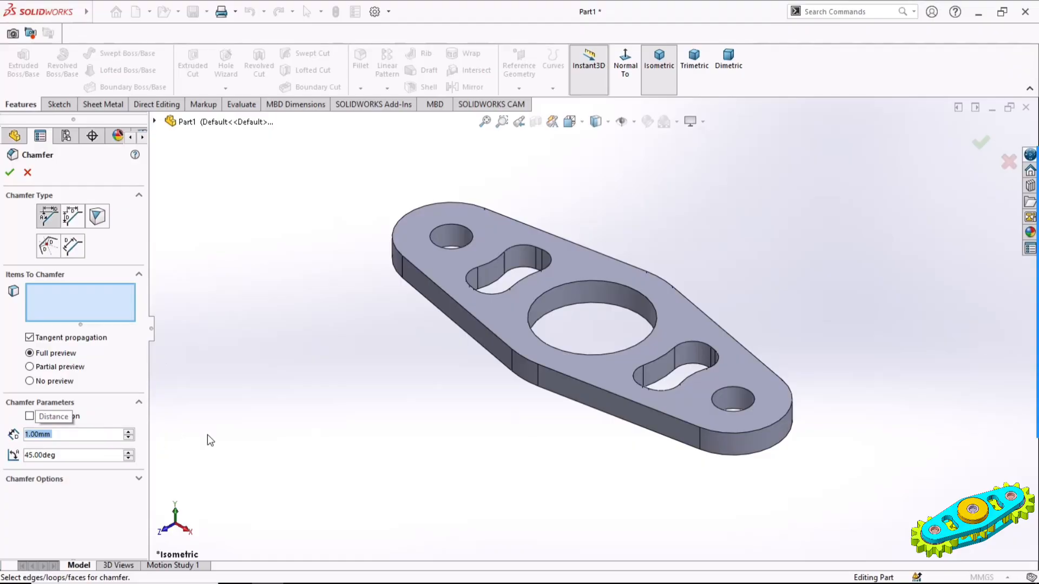
click(471, 243)
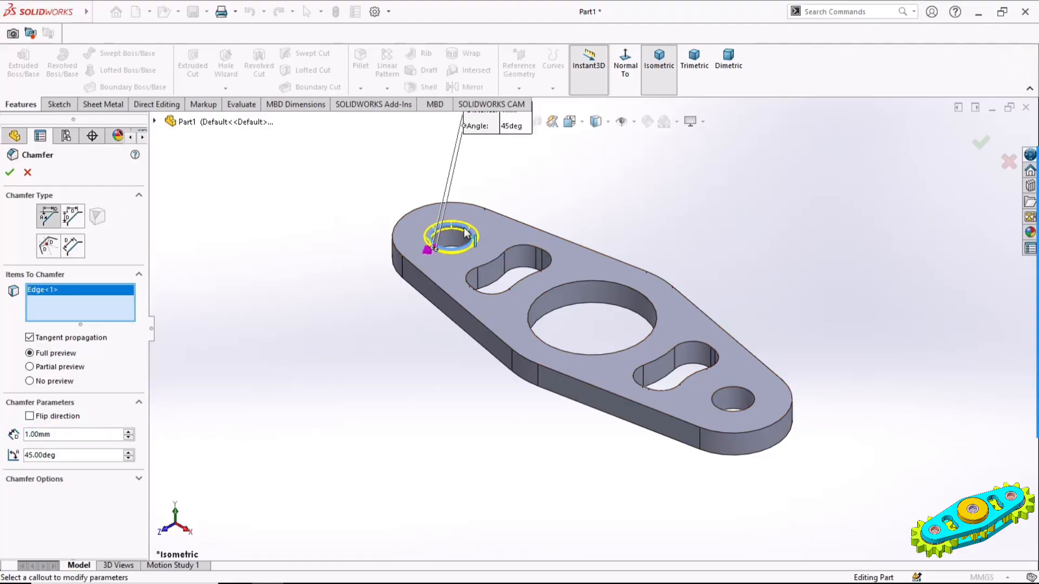
click(744, 407)
middle_drag(625, 479, 658, 268)
click(775, 315)
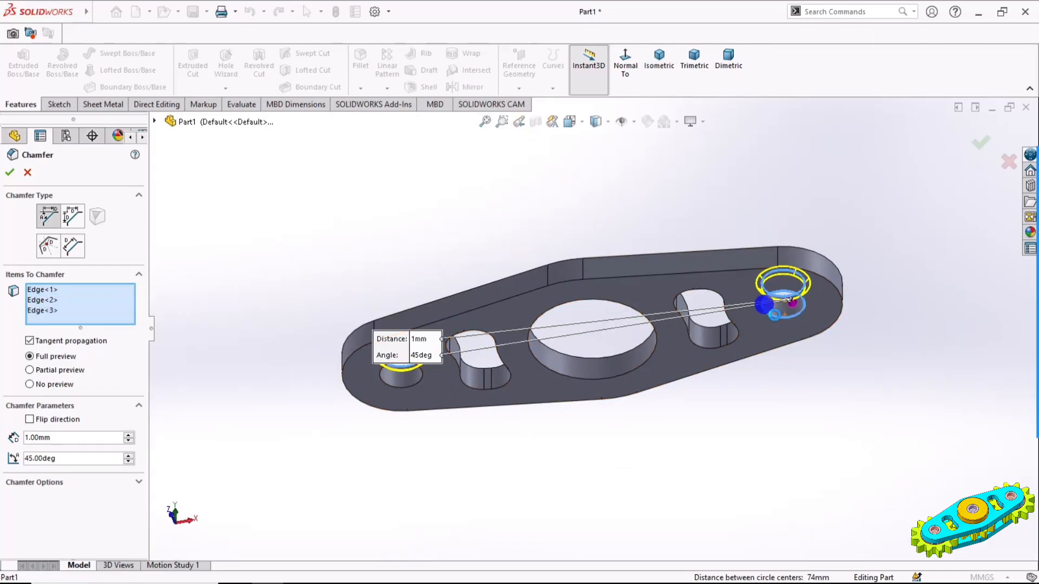
click(411, 386)
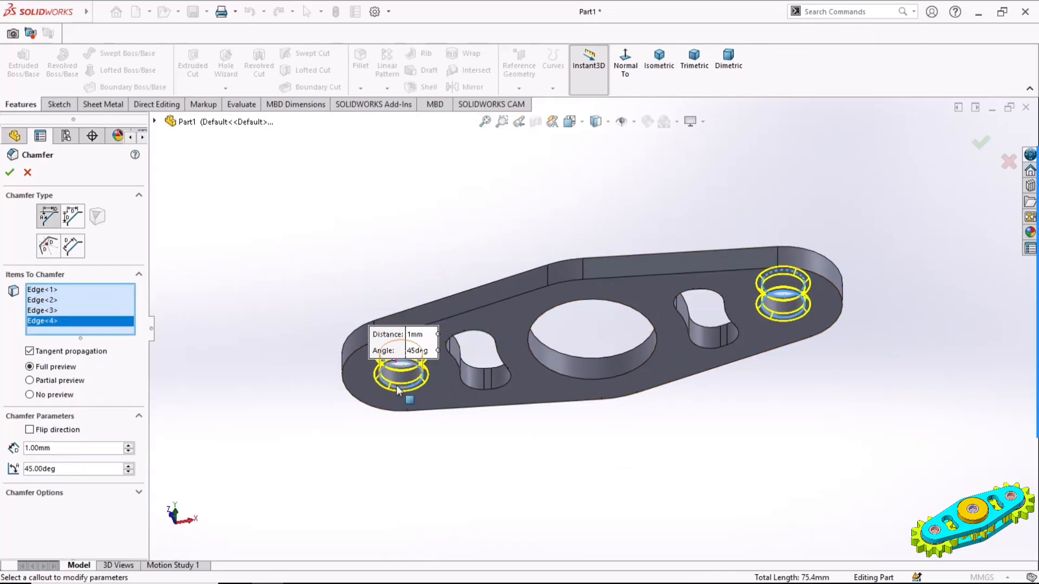
click(656, 58)
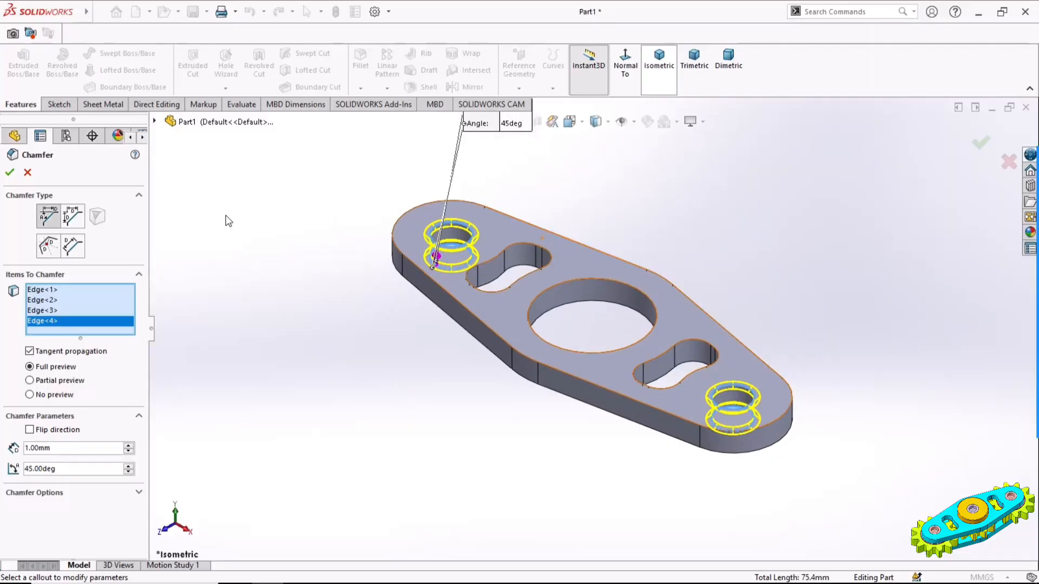
click(9, 172)
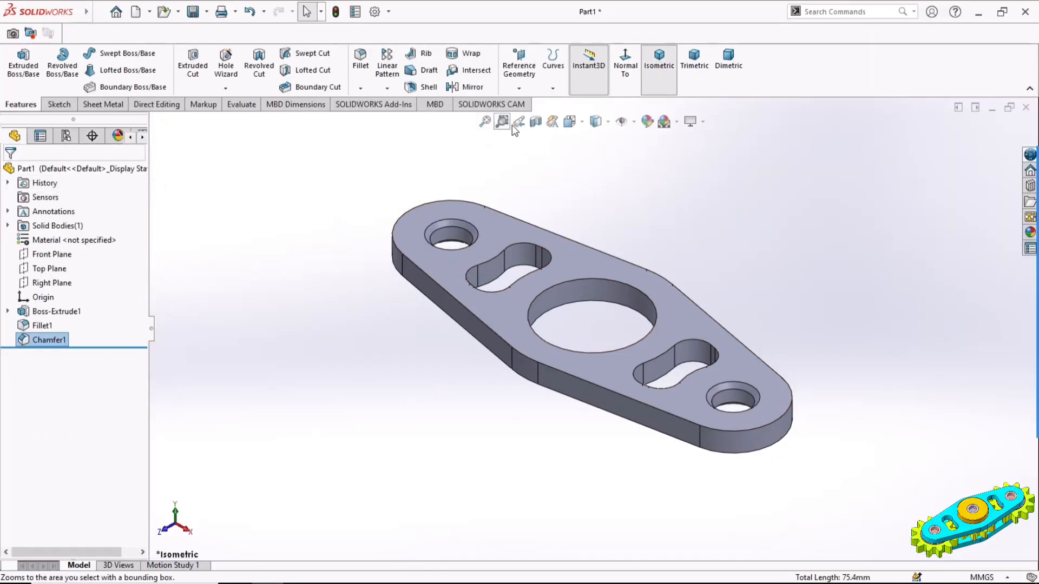
Apply a turquoise colour appearance to the whole link plate
click(647, 121)
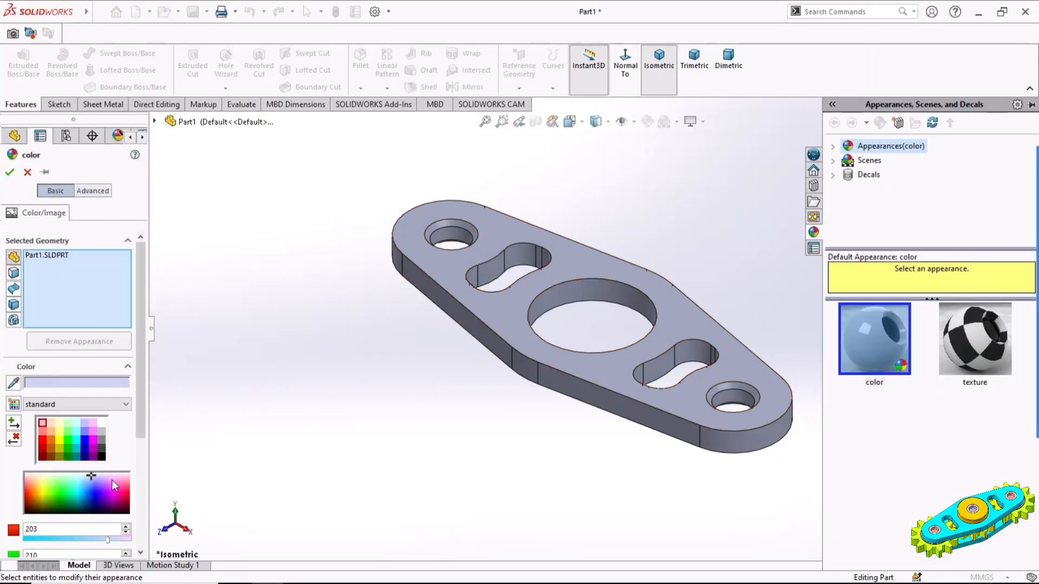
drag(112, 479, 78, 488)
click(10, 173)
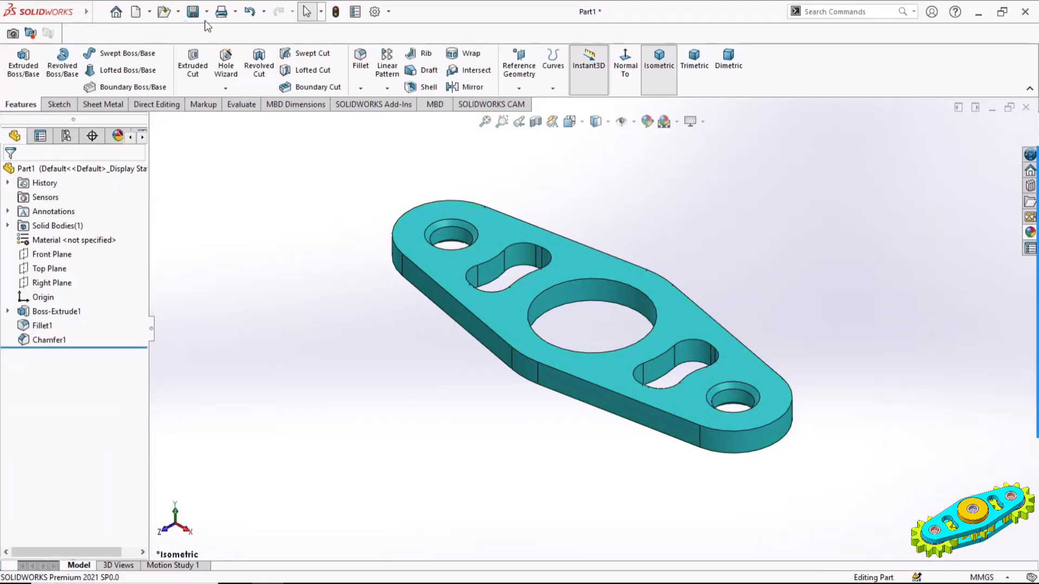
Save the plate as Part1 in the Final Model folder on the Desktop
click(194, 12)
click(462, 302)
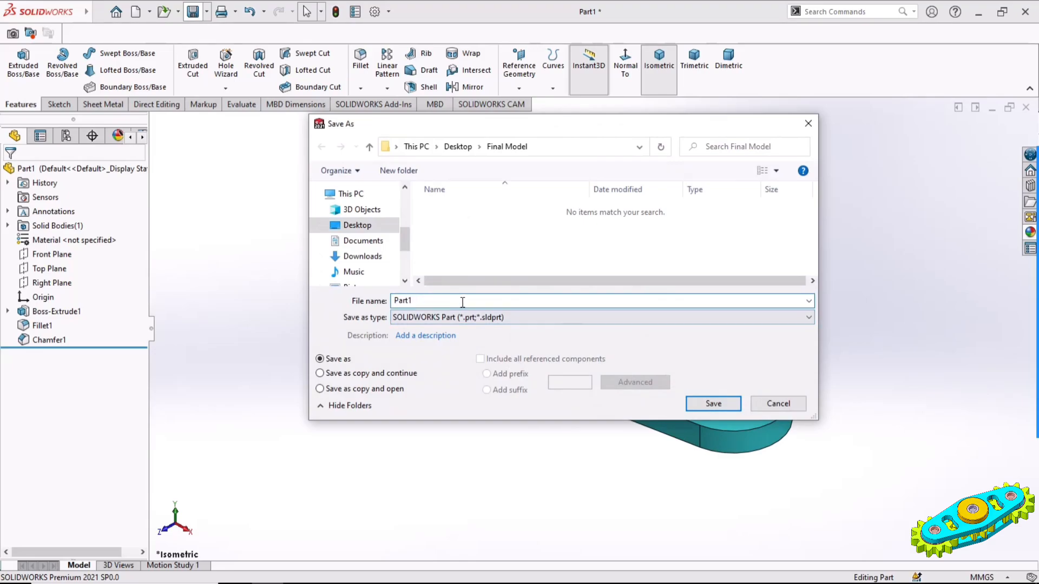
click(730, 409)
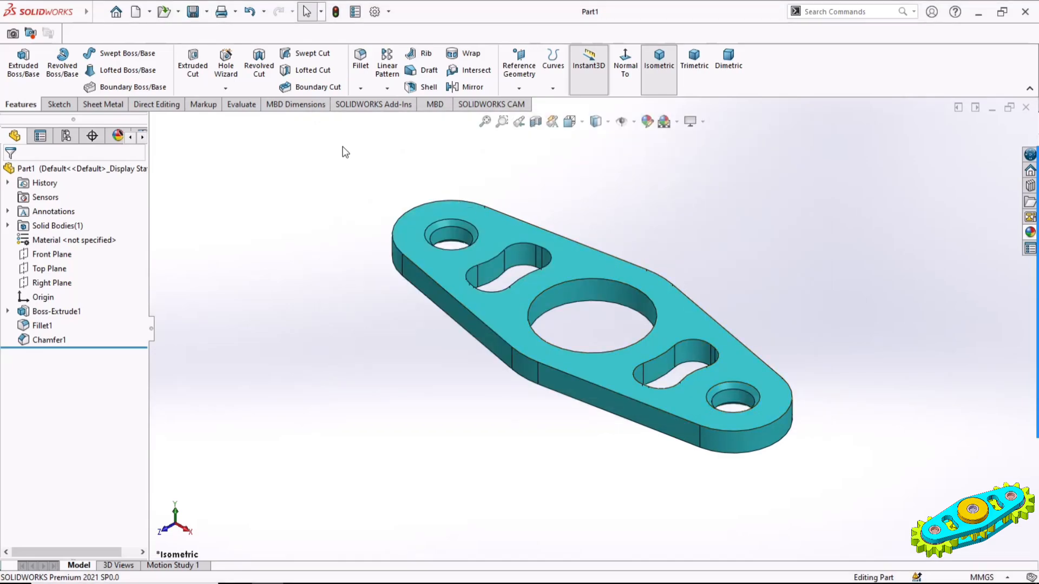
Create a new part document and start a sketch on the Top Plane
click(133, 13)
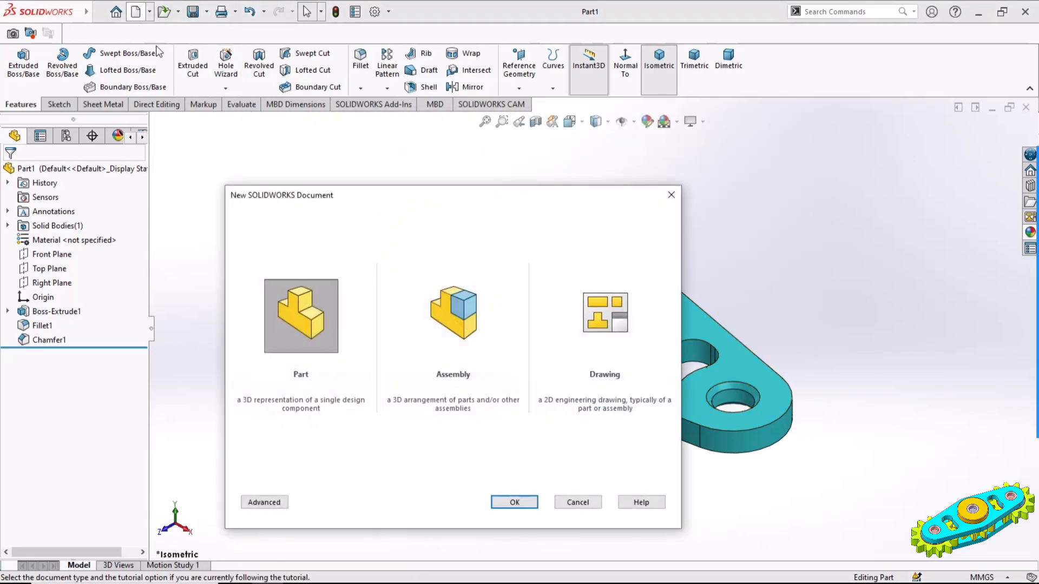
double_click(309, 341)
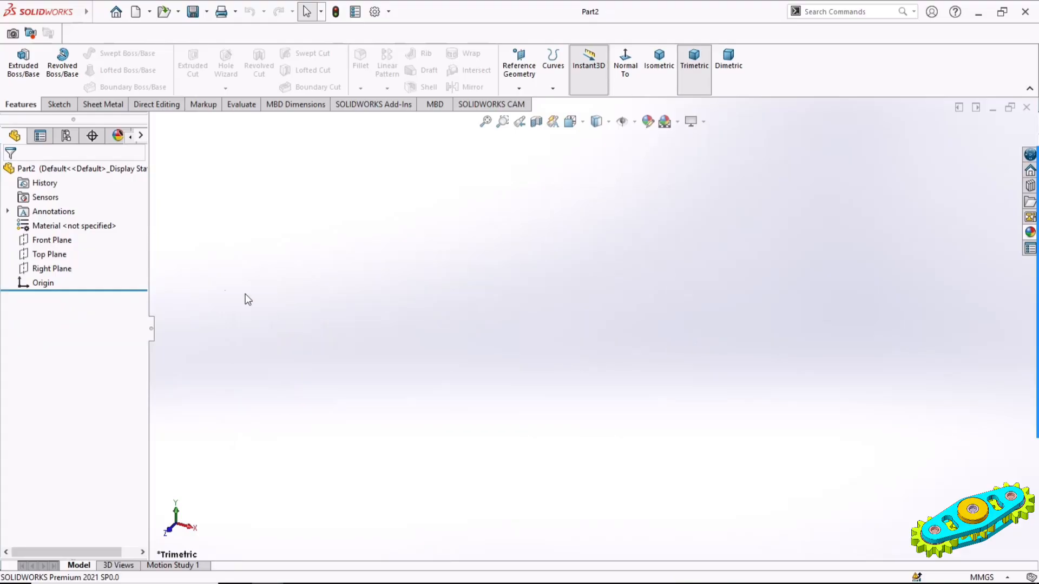
click(49, 254)
click(70, 235)
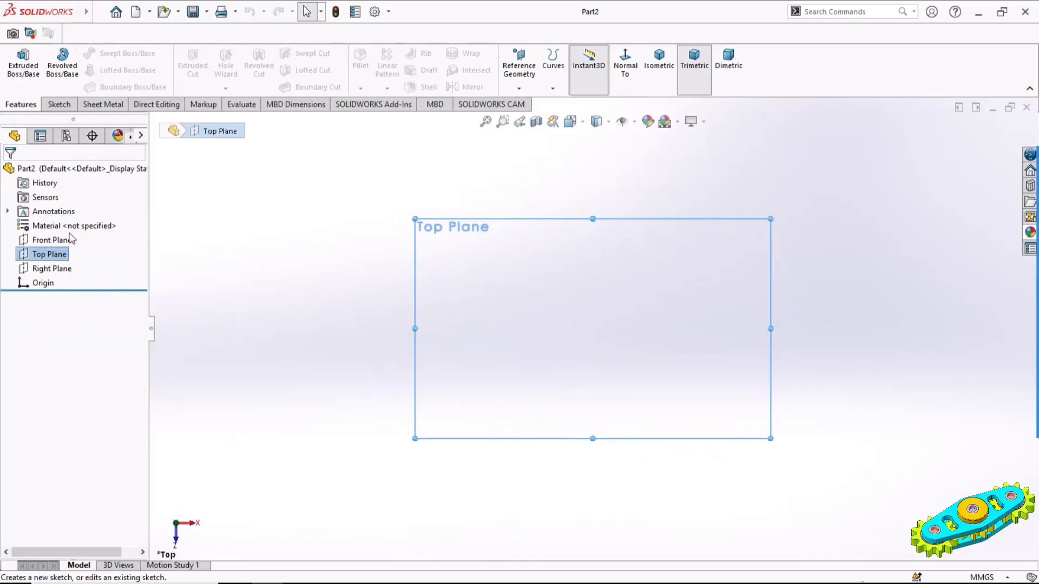
Sketch two concentric circles centred on the origin, the inner one about 49 mm in diameter
click(111, 53)
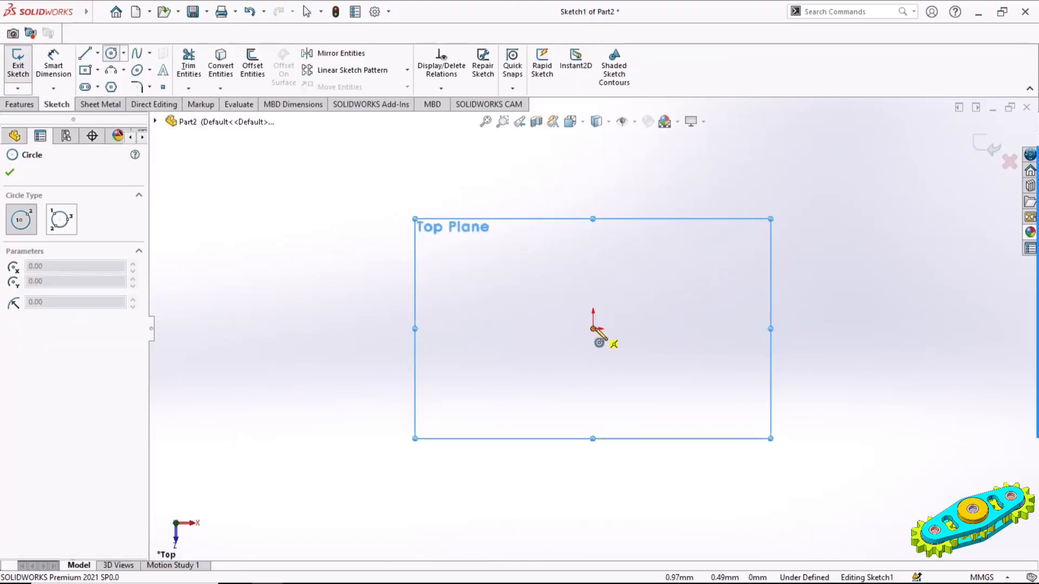
click(594, 329)
click(639, 349)
click(593, 329)
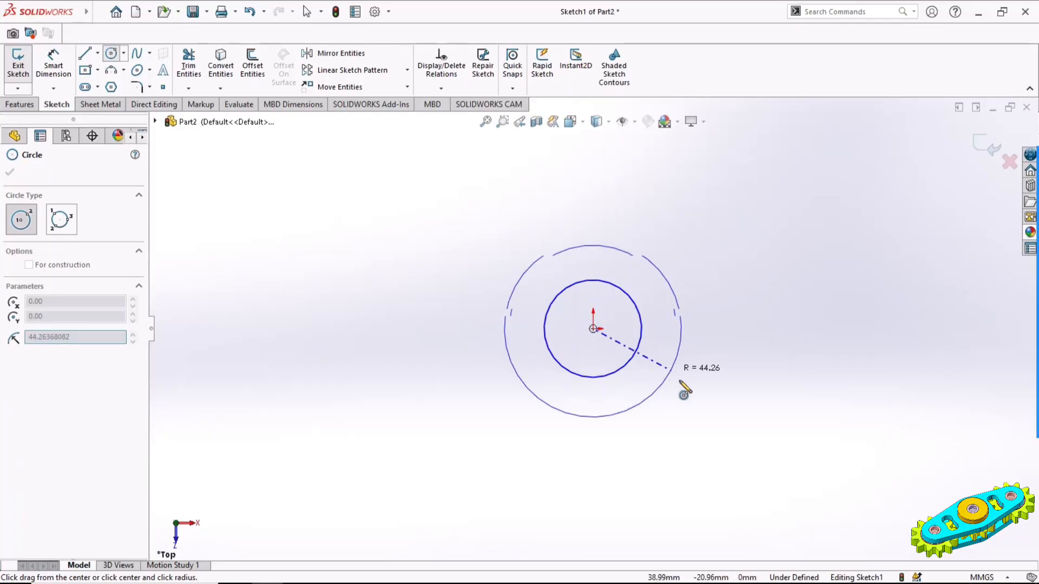
click(696, 397)
Dimension the inner circle's diameter as 8 mm and the outer circle's diameter as 26 mm
click(53, 64)
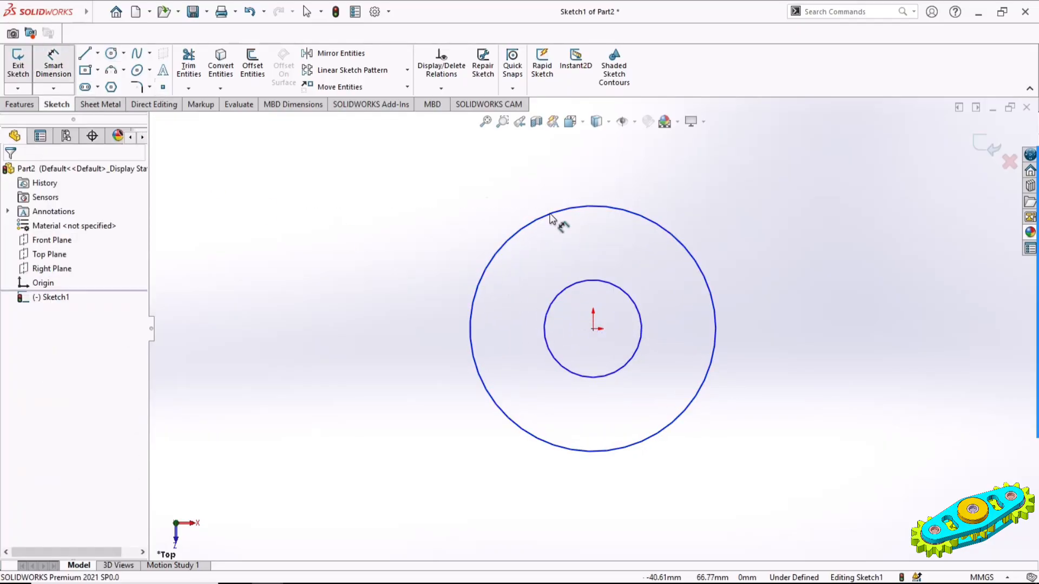
click(638, 332)
click(763, 225)
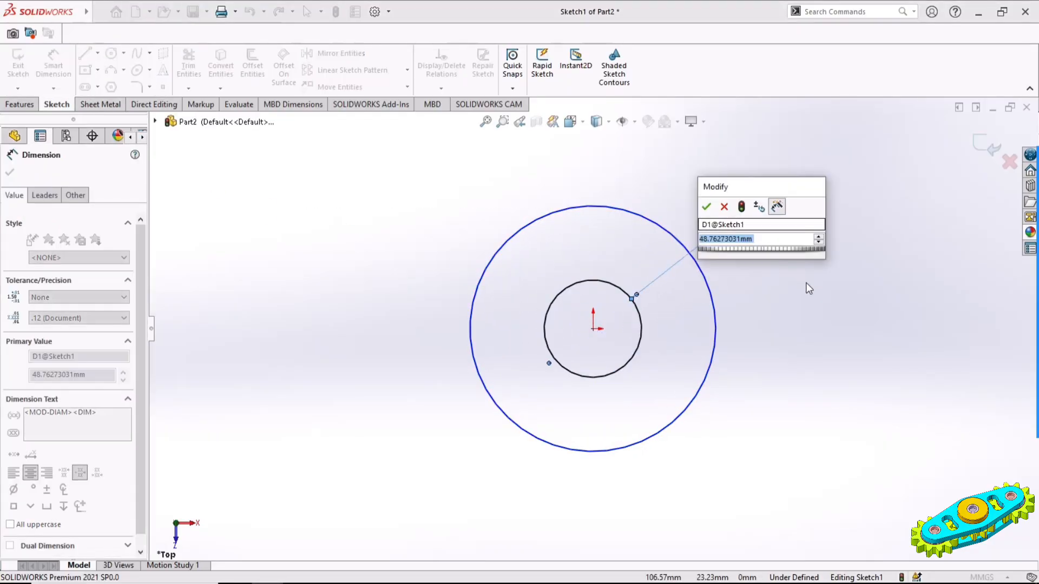
text(8)
key(Return)
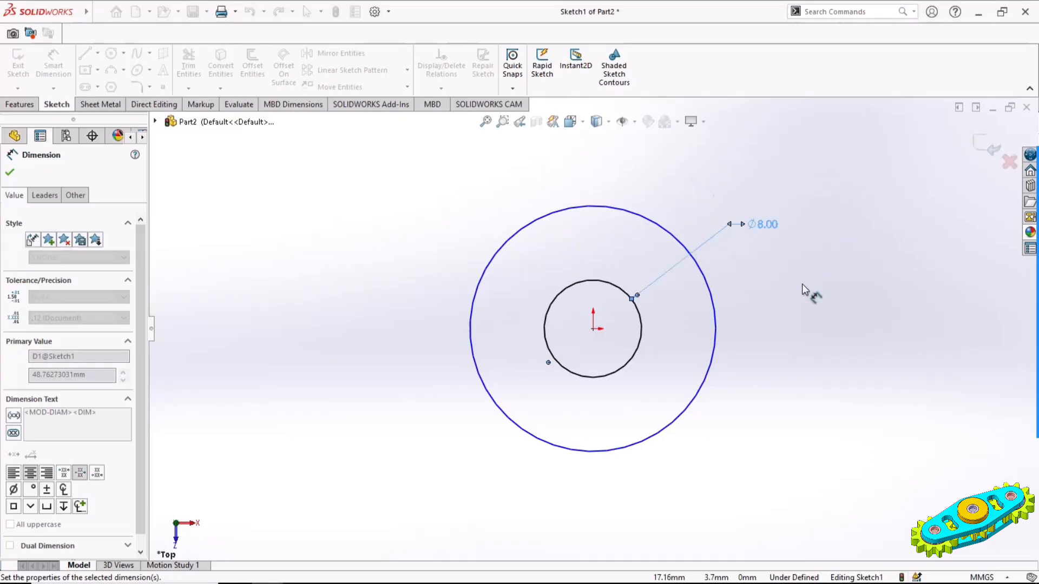
click(711, 301)
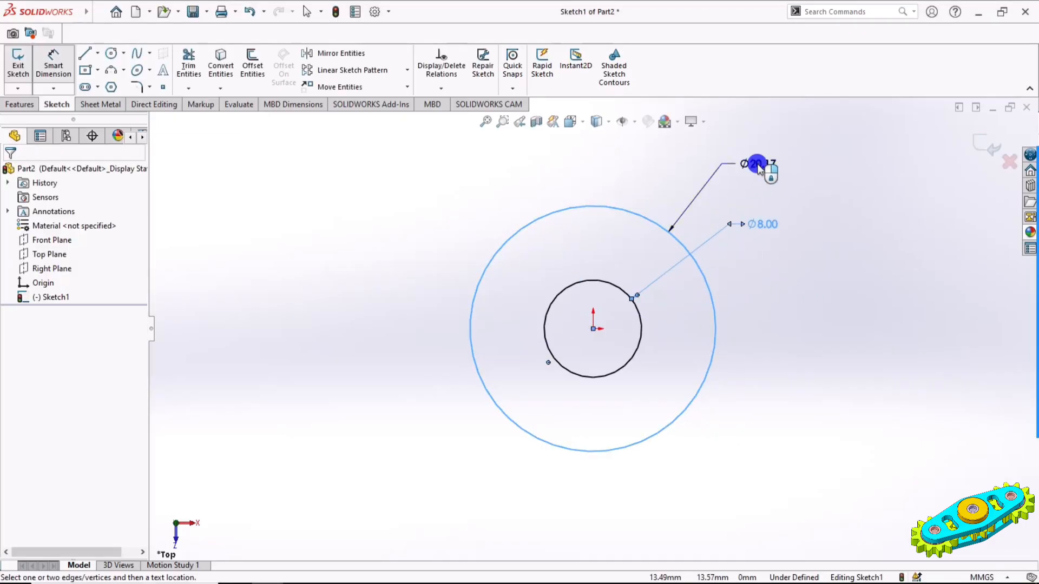
click(759, 167)
text(26)
key(Return)
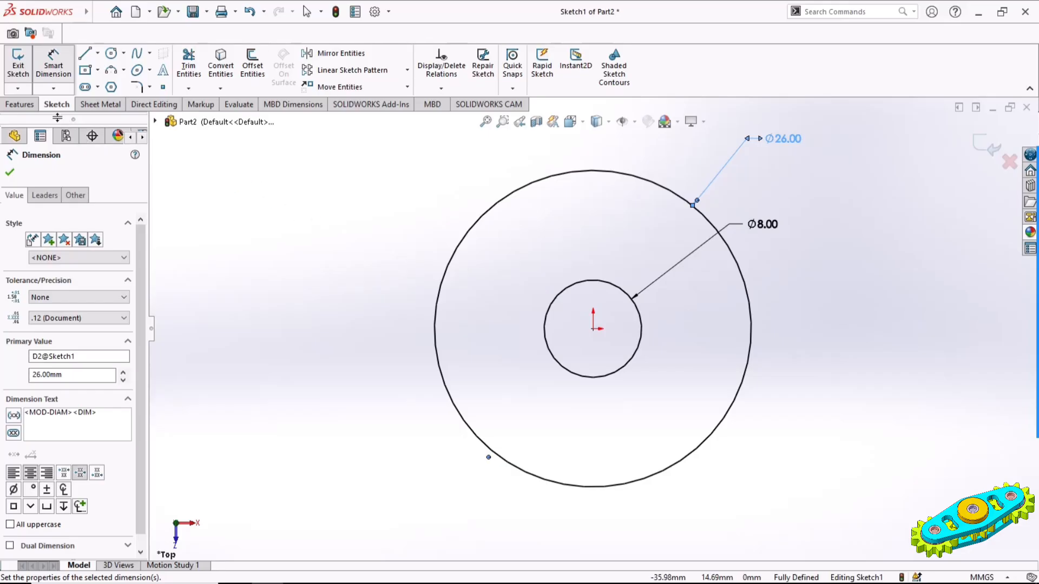
Extrude the ring profile 5 mm with the Mid Plane end condition
click(21, 105)
click(29, 64)
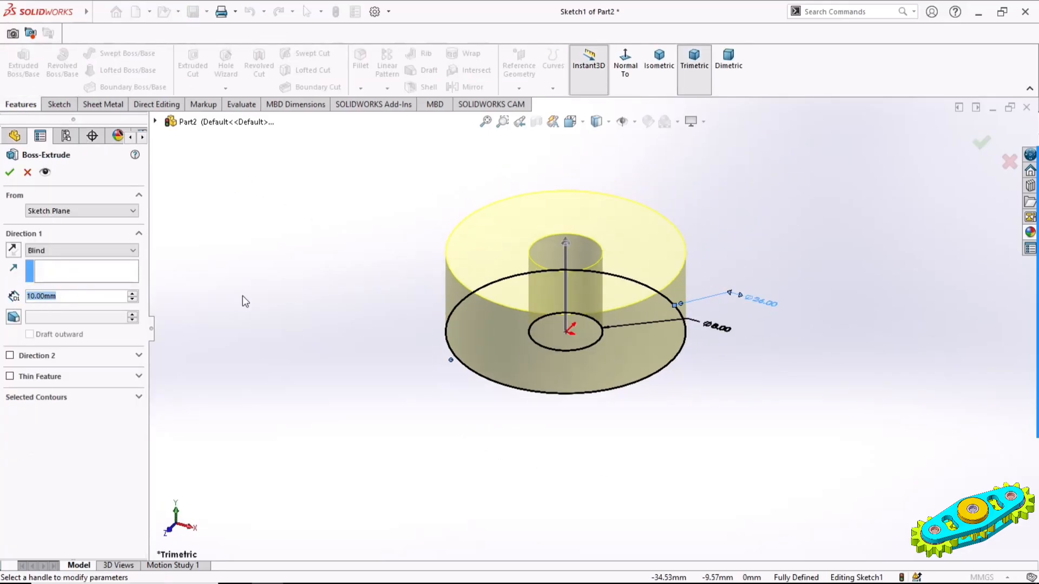
text(5)
key(Return)
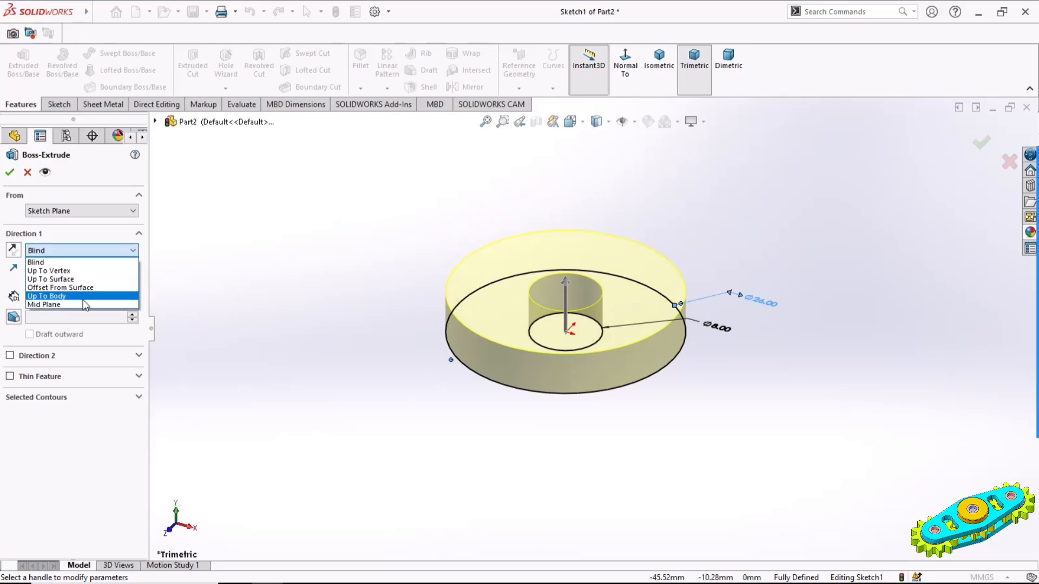
click(65, 292)
click(11, 173)
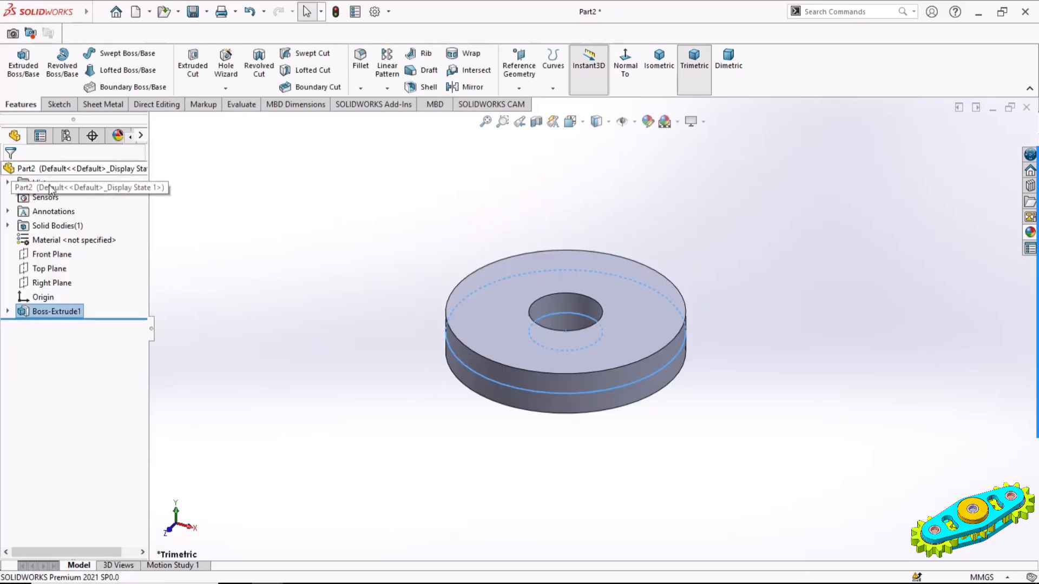
Fillet the upper and lower outer edges of the disc with a 0.5 mm radius
click(386, 314)
click(361, 60)
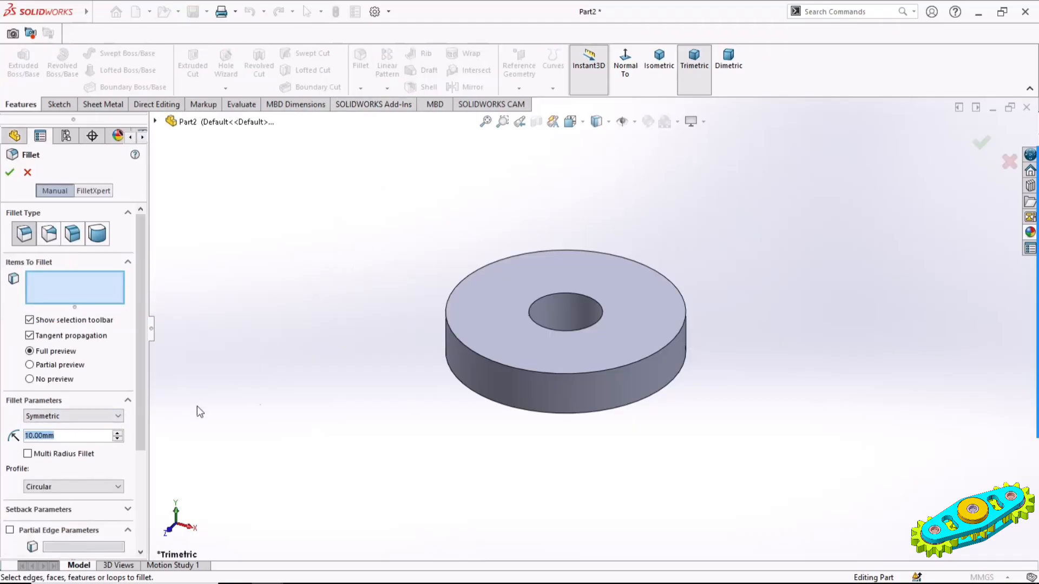
text(0.5)
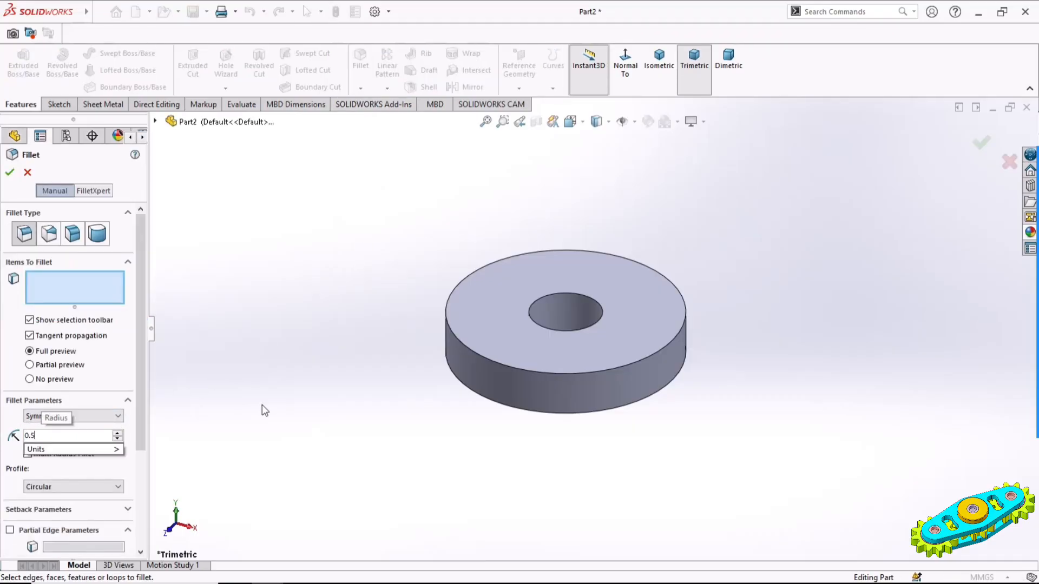
key(Return)
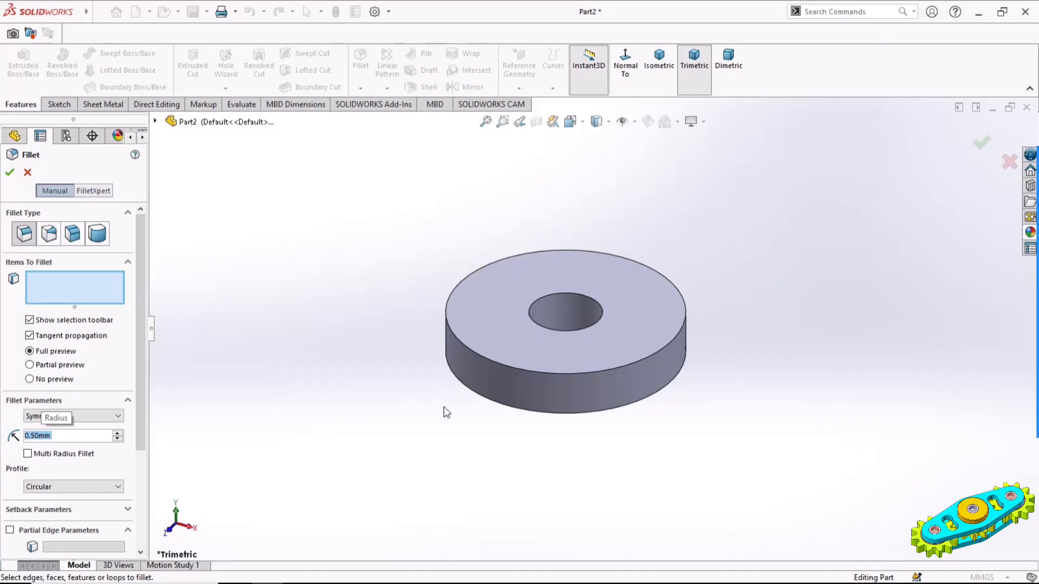
click(504, 364)
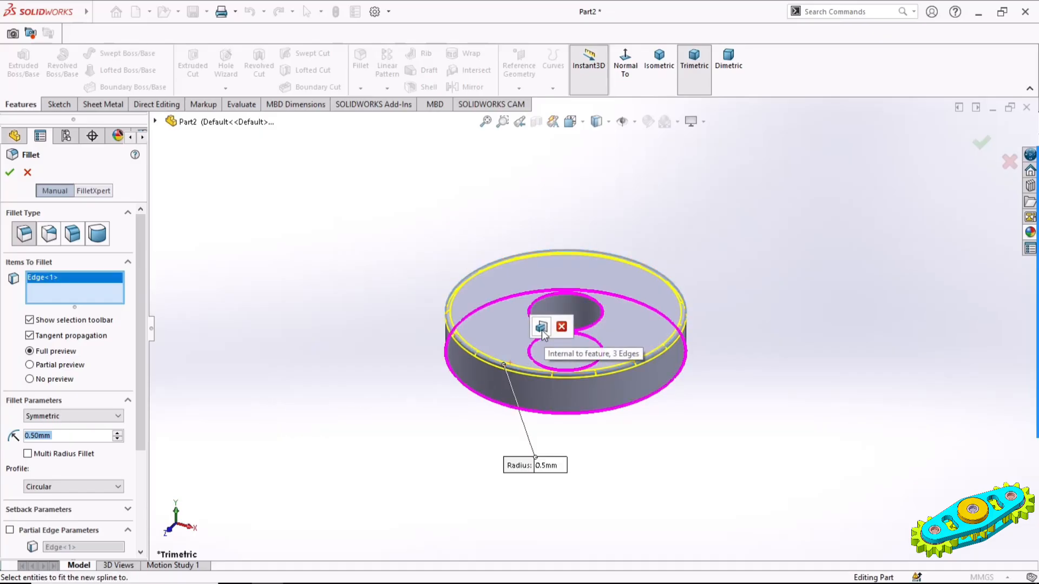
click(534, 414)
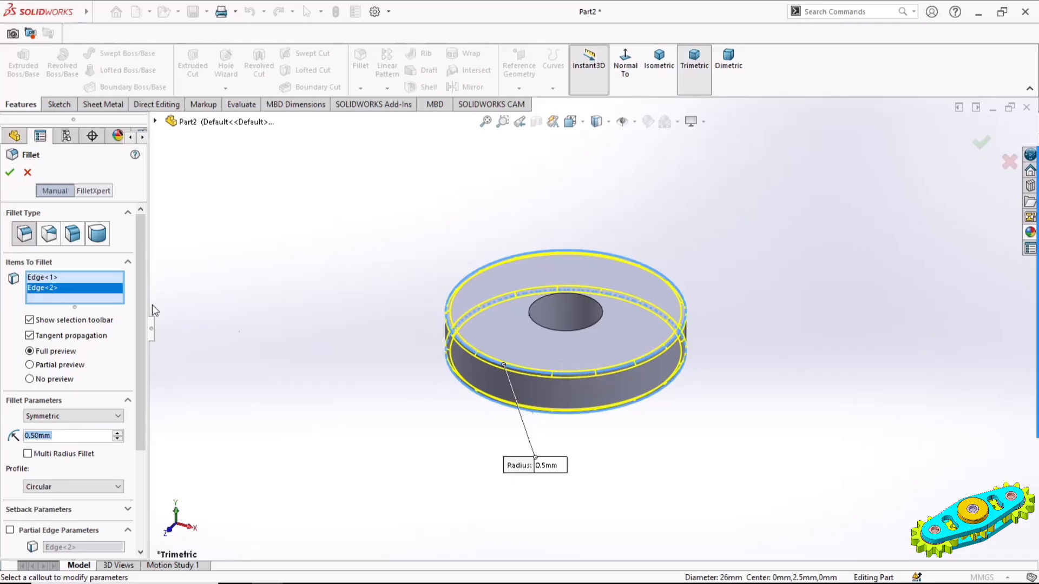
click(11, 173)
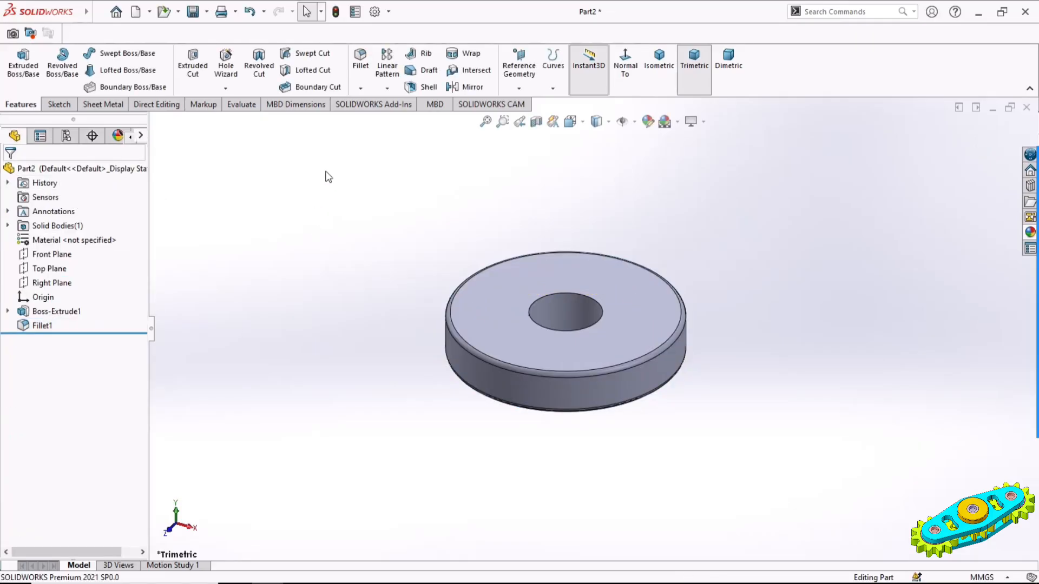
Chamfer both rims of the disc's centre hole by 1 mm at 45 degrees
click(360, 88)
click(370, 121)
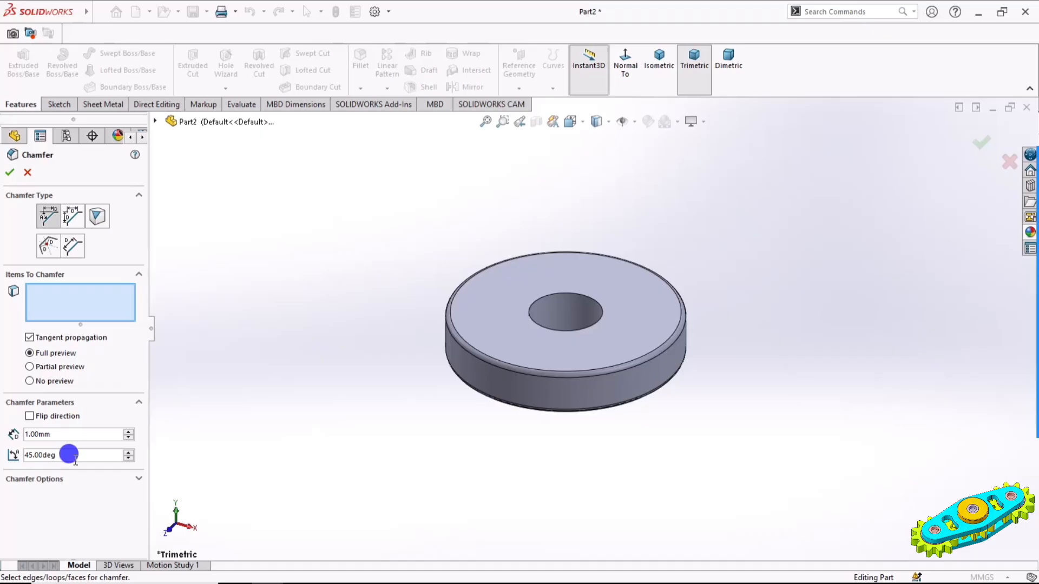
click(566, 294)
middle_drag(714, 394, 612, 355)
click(599, 363)
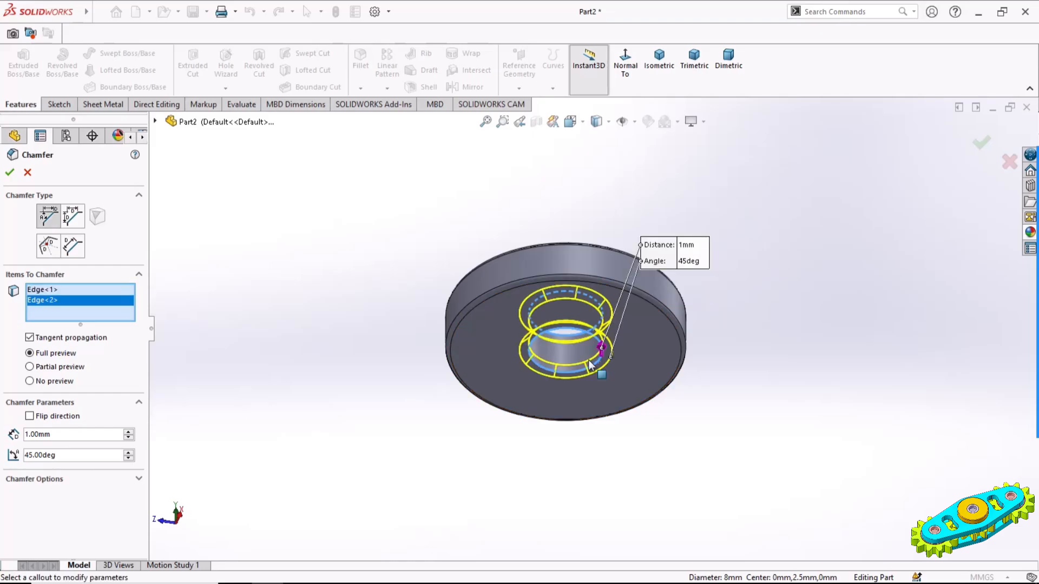
click(10, 172)
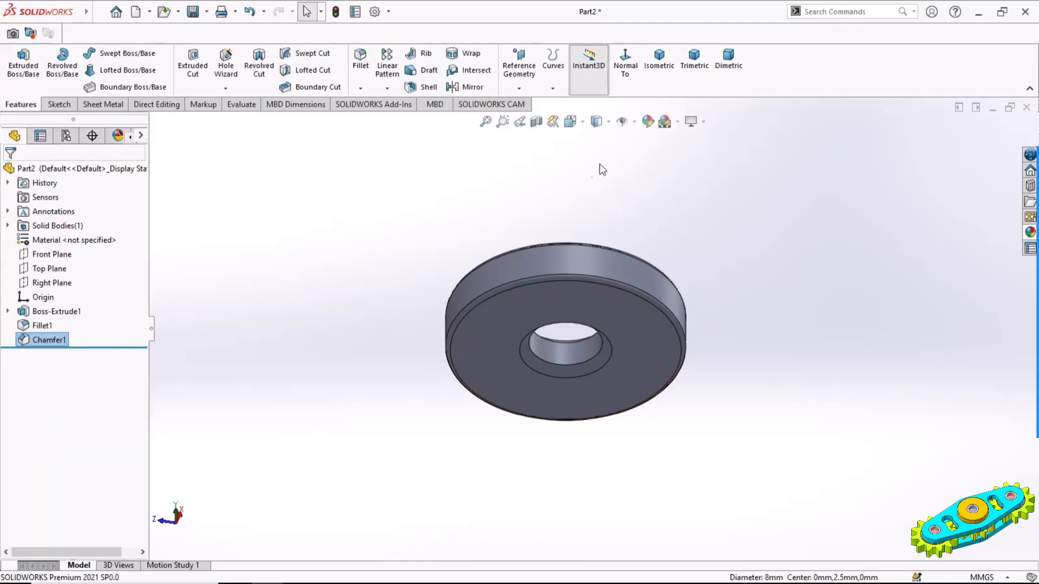
Show the disc in isometric view and apply a golden yellow colour to the whole part
click(666, 81)
click(666, 81)
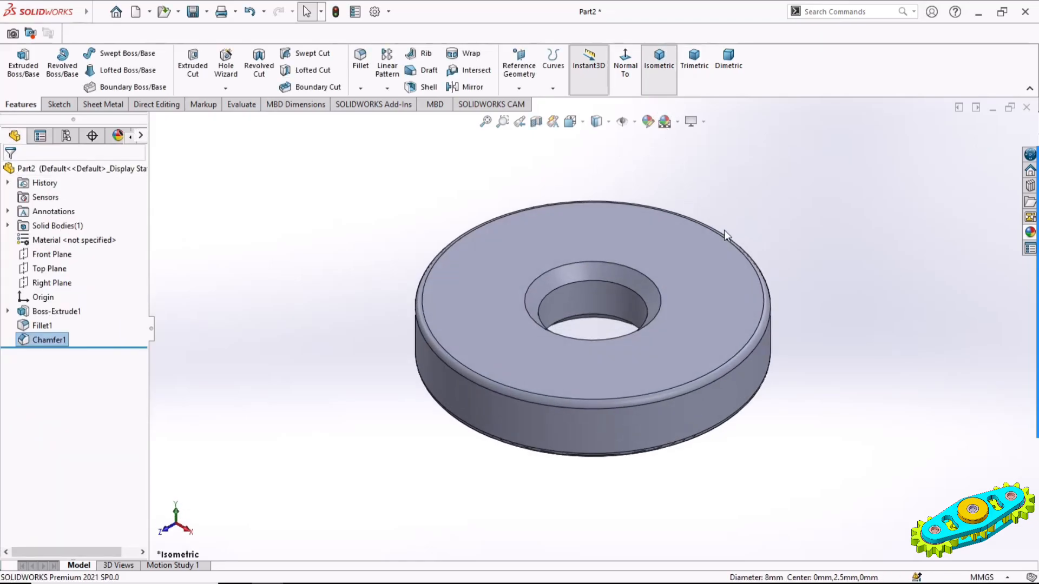
click(662, 125)
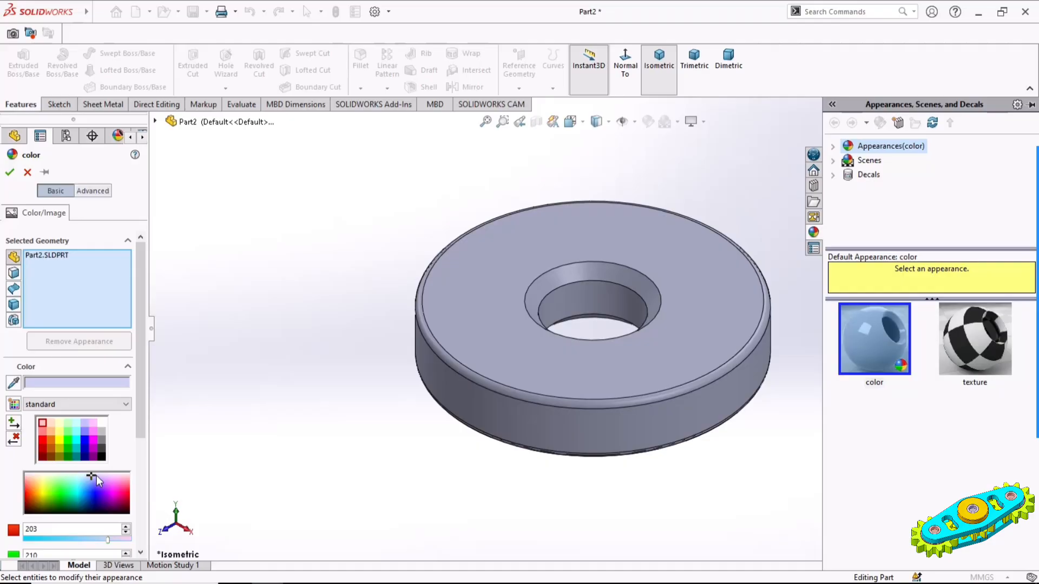
drag(96, 477, 40, 490)
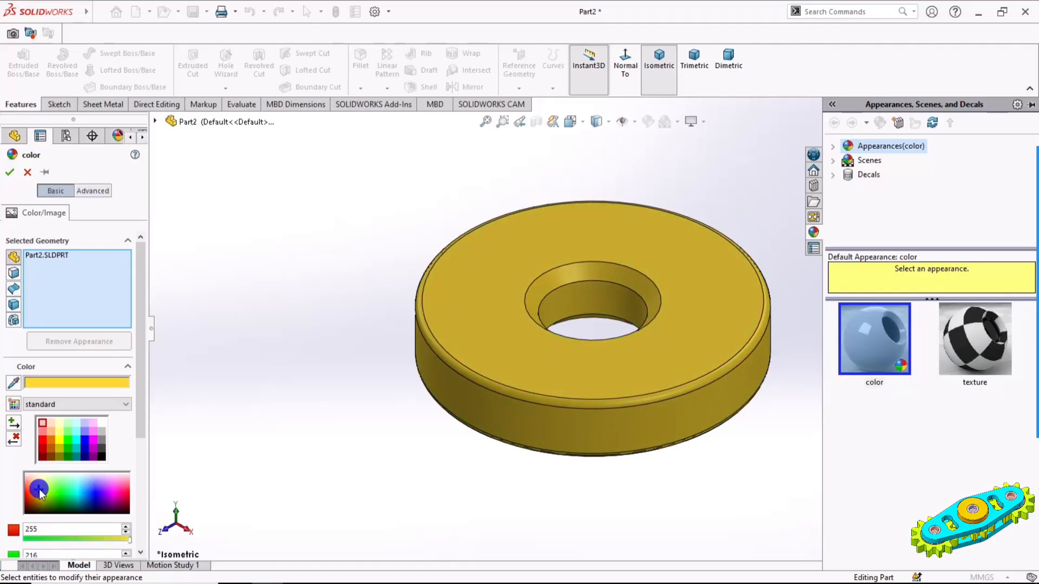
click(10, 172)
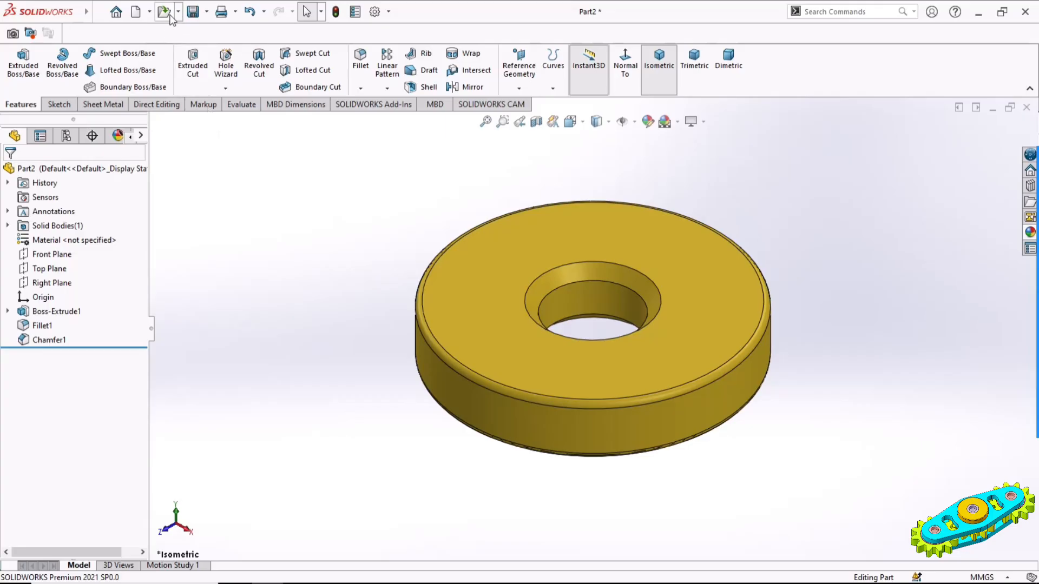
Save the disc as Part2 in the Final Model folder on the Desktop
click(193, 12)
click(430, 297)
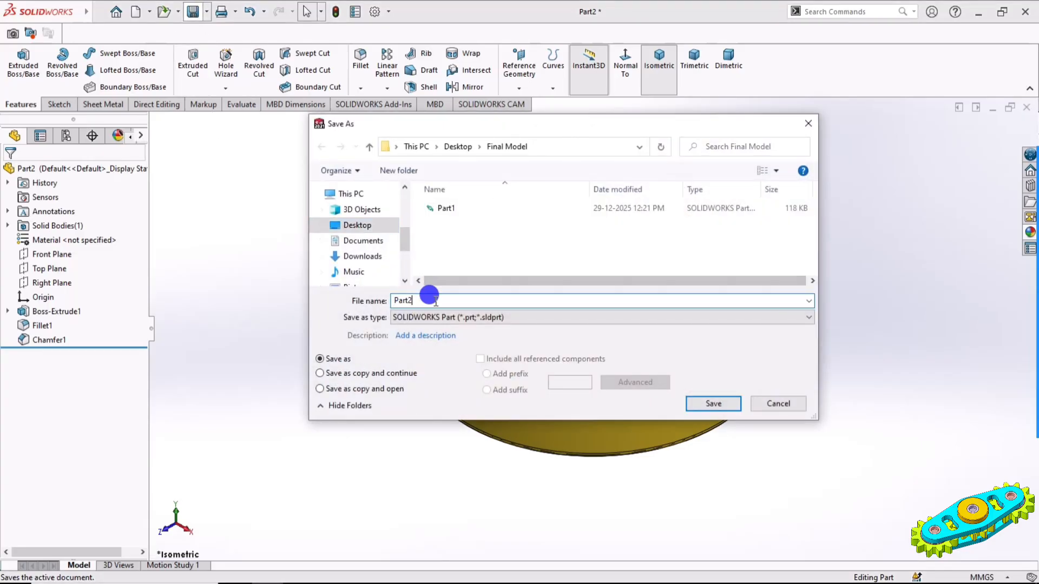
click(712, 403)
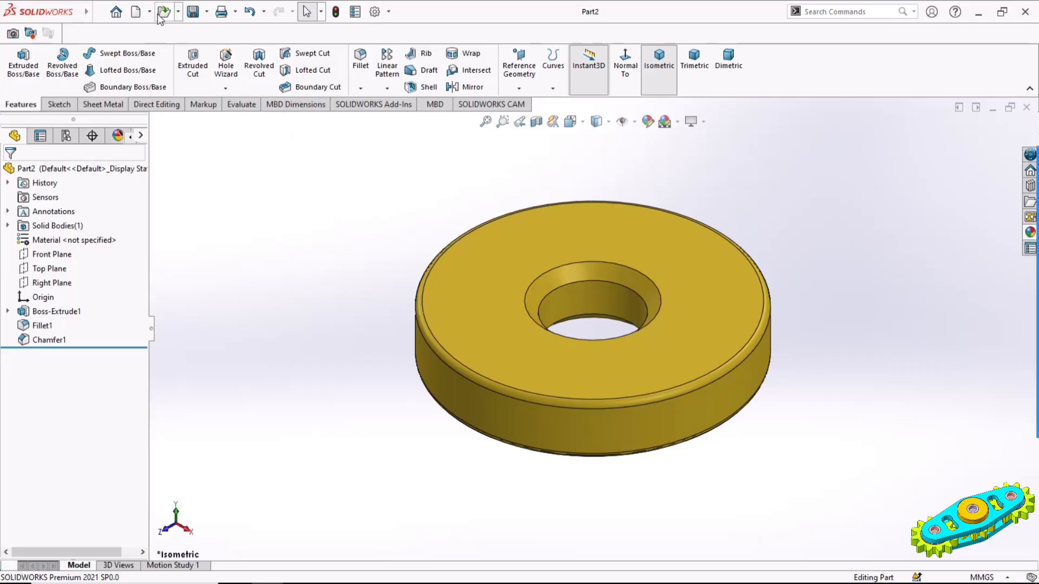
Create another new part document and open a sketch on its Top Plane
click(137, 11)
double_click(301, 306)
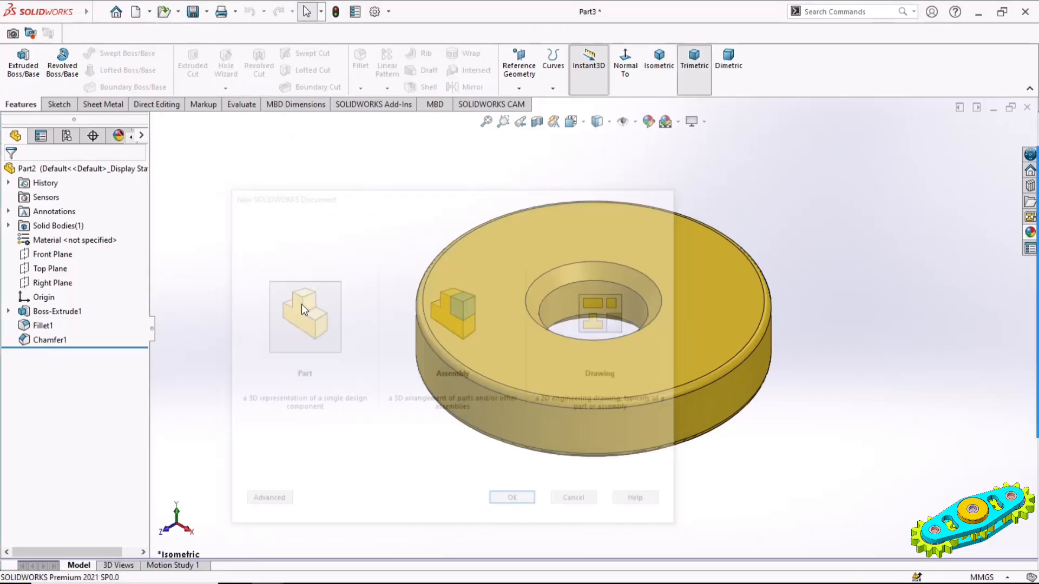
click(50, 254)
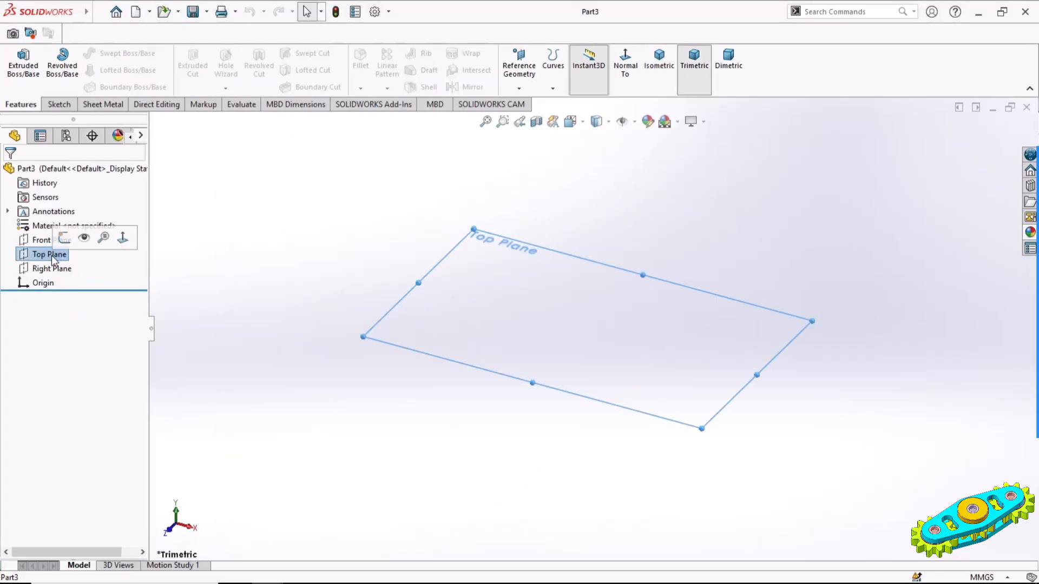
click(62, 238)
click(629, 307)
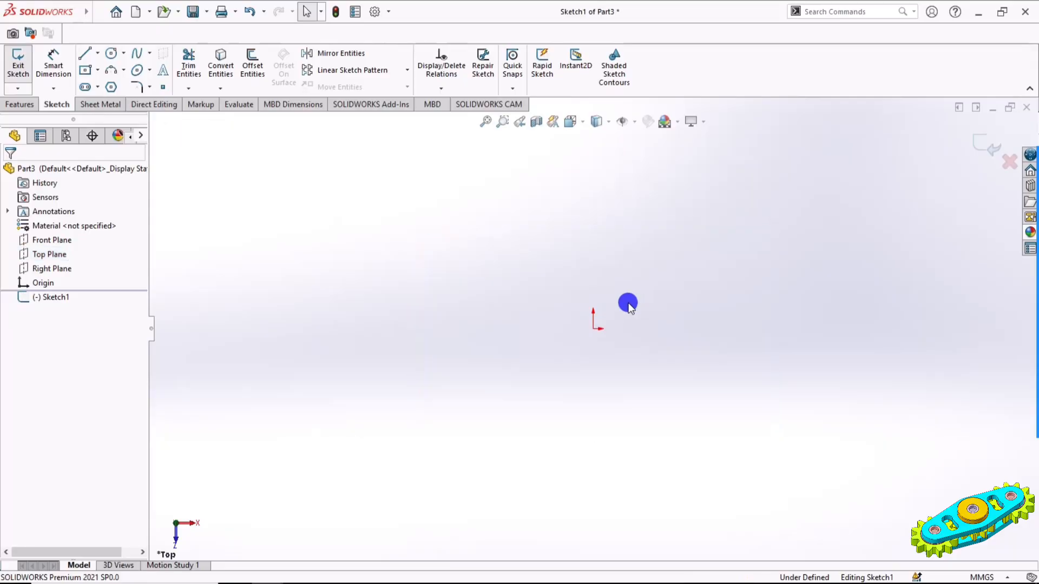
Sketch two concentric circles centred on the origin, about 39 mm and 150 mm in diameter
click(111, 54)
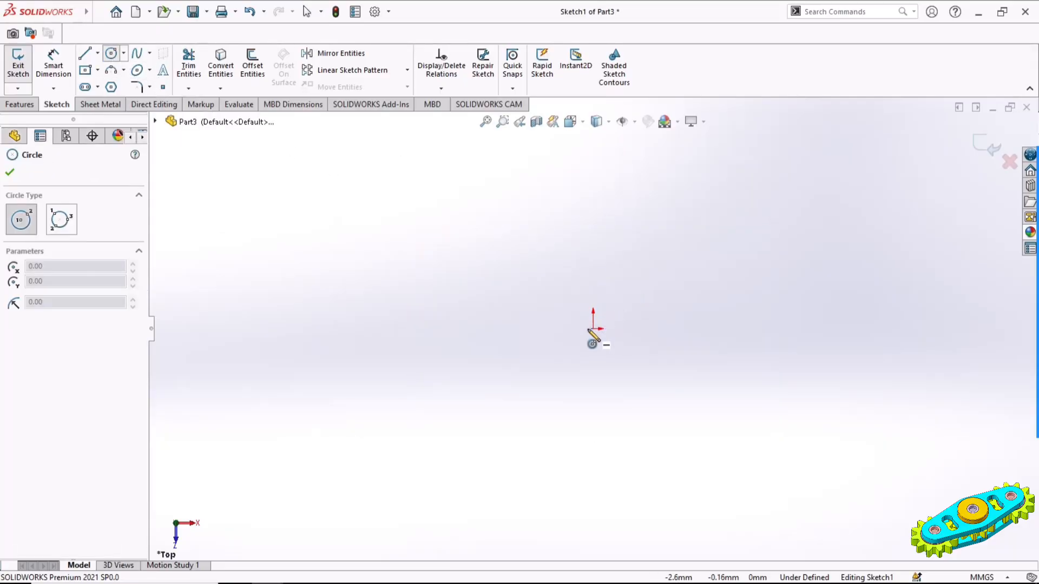
click(594, 329)
click(627, 342)
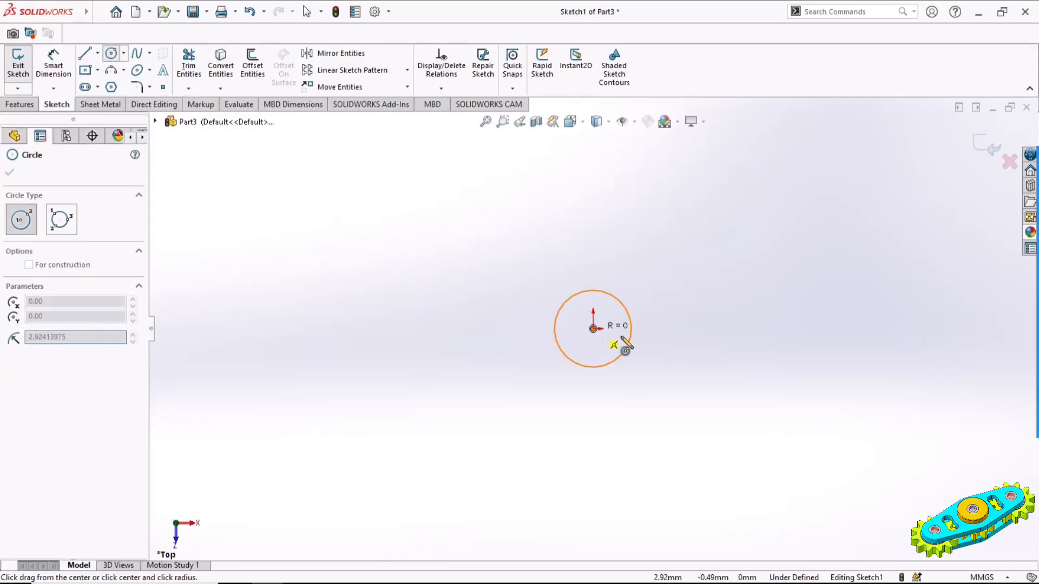
click(593, 328)
click(726, 398)
Dimension the inner circle to 8 mm and the outer circle to 40 mm in diameter
click(55, 63)
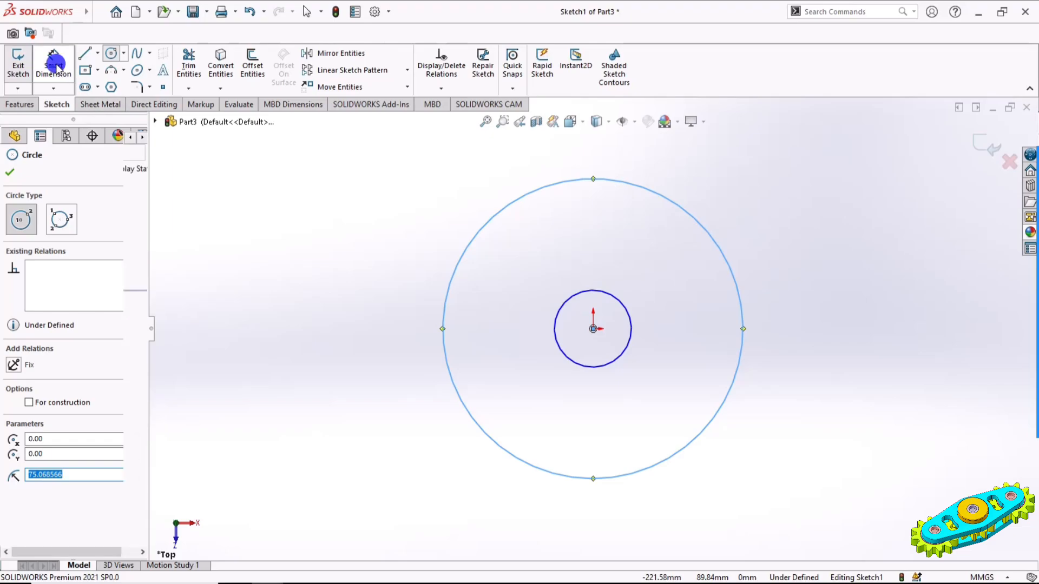
click(632, 326)
click(823, 227)
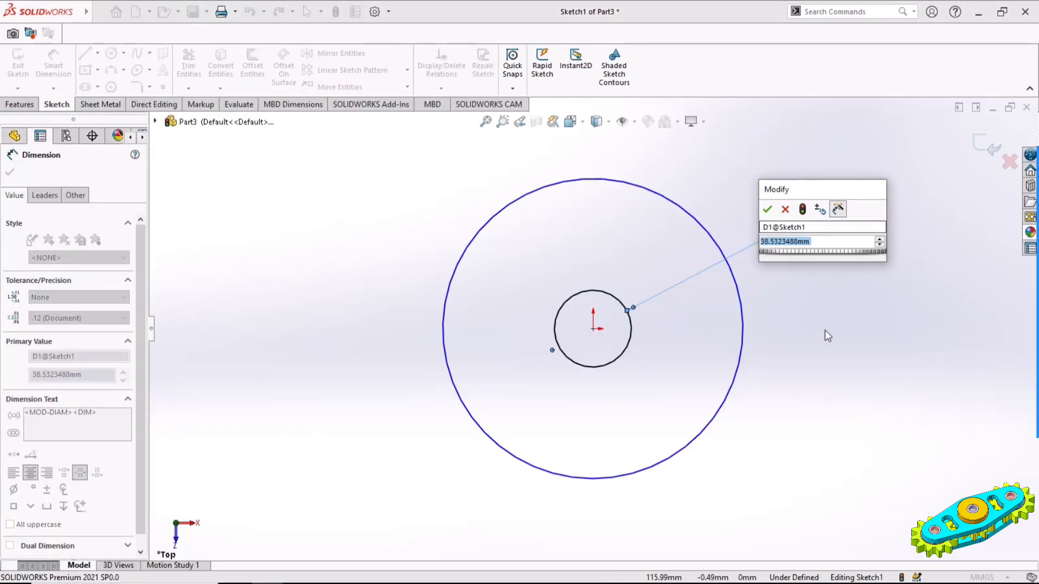
text(8)
key(Return)
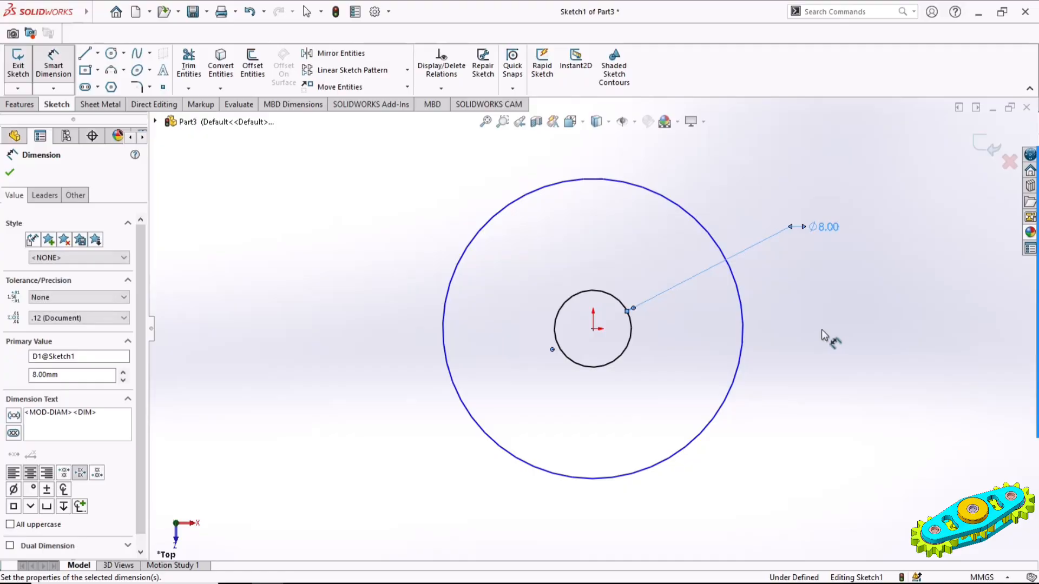
click(740, 300)
click(811, 157)
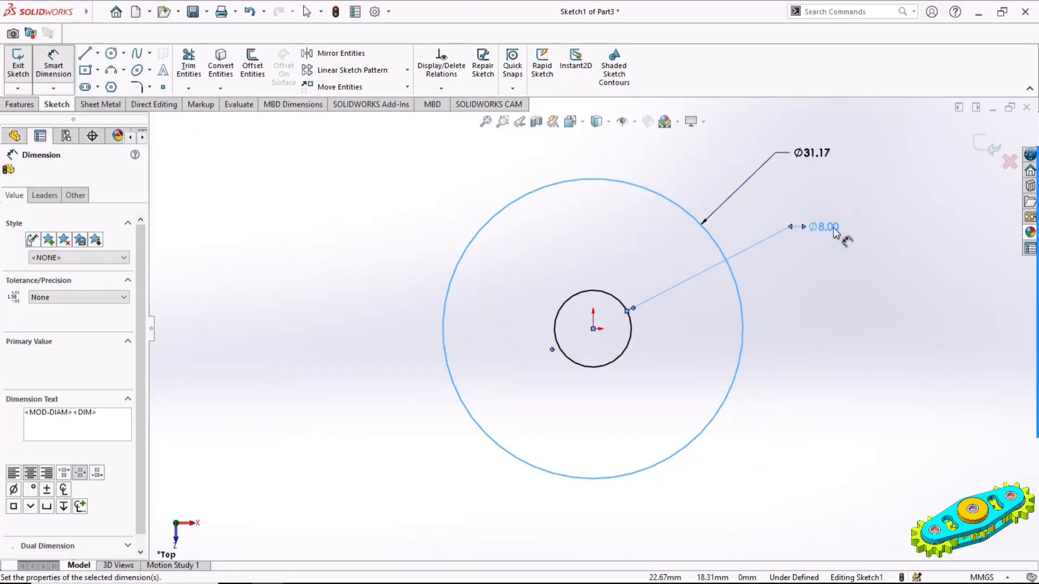
text(40)
key(Return)
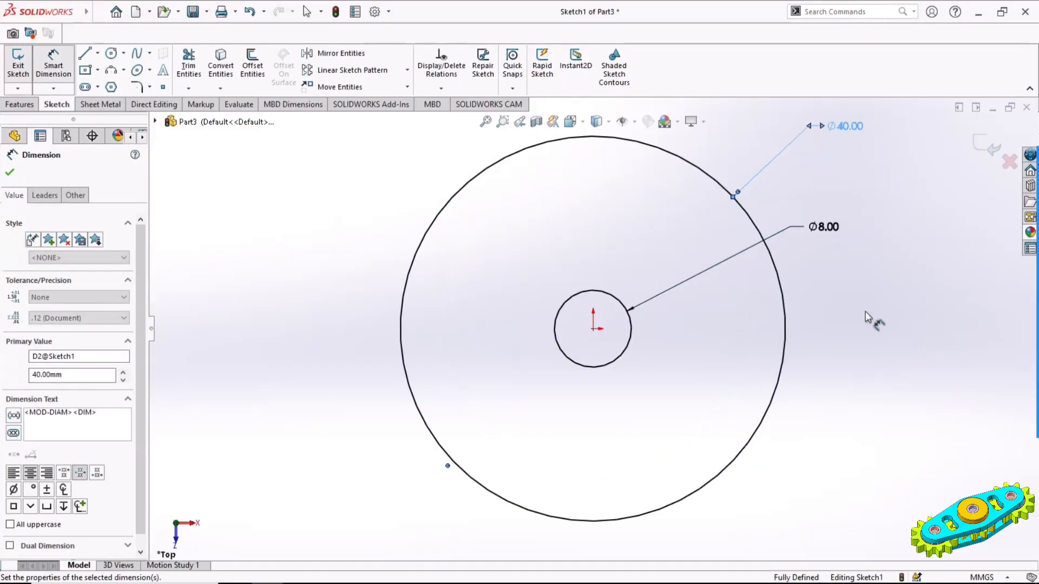
click(865, 313)
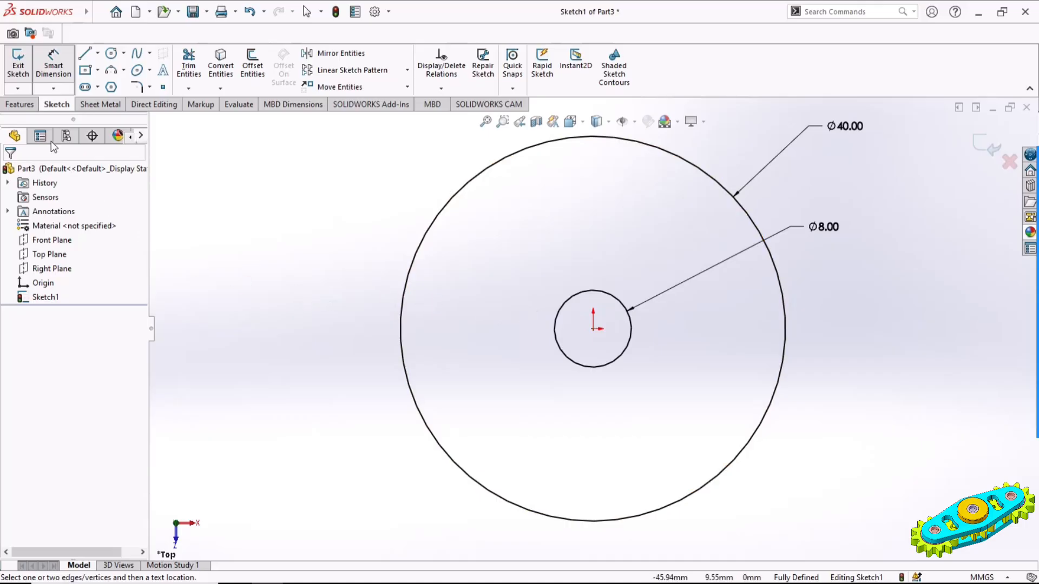
Extrude the ring profile 8 mm using the Mid Plane end condition
click(28, 105)
click(27, 69)
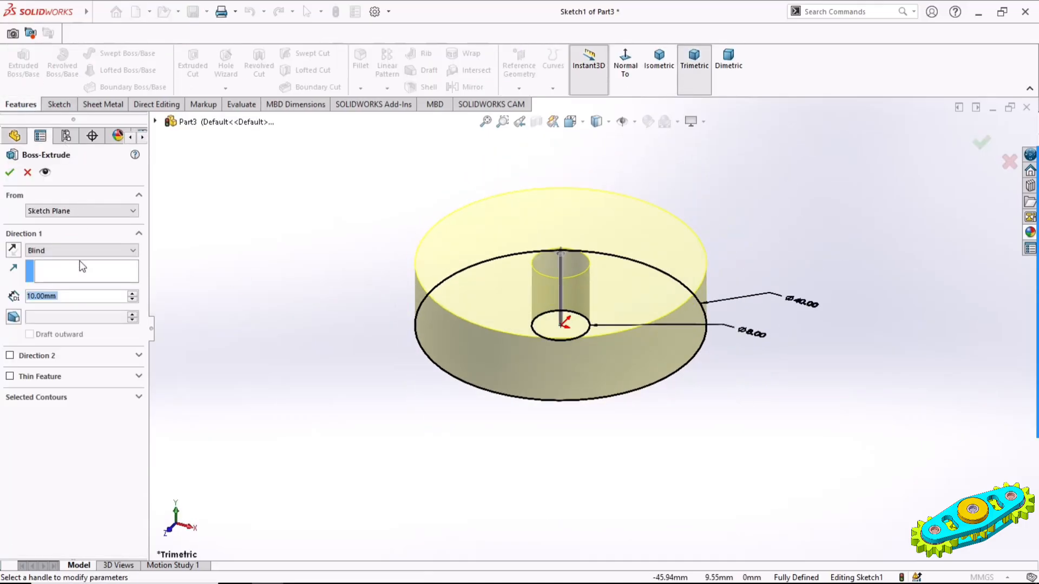
click(54, 253)
click(54, 290)
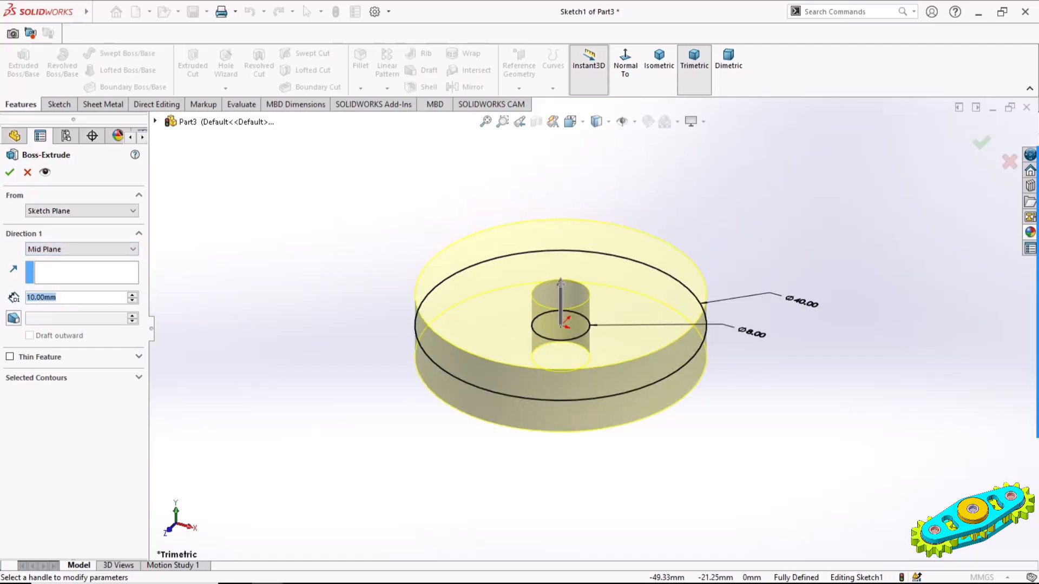
text(8)
key(Return)
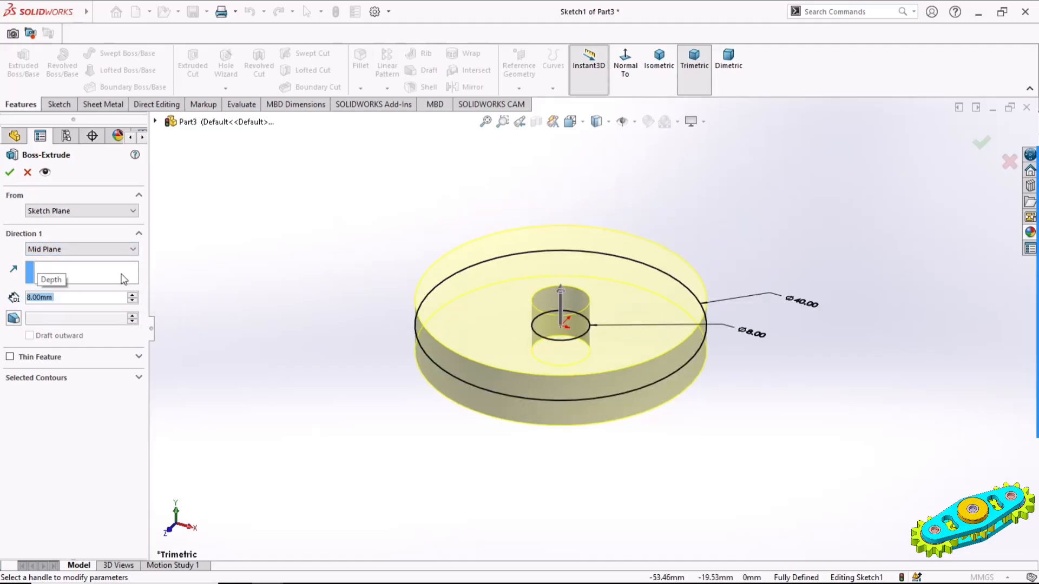
click(9, 173)
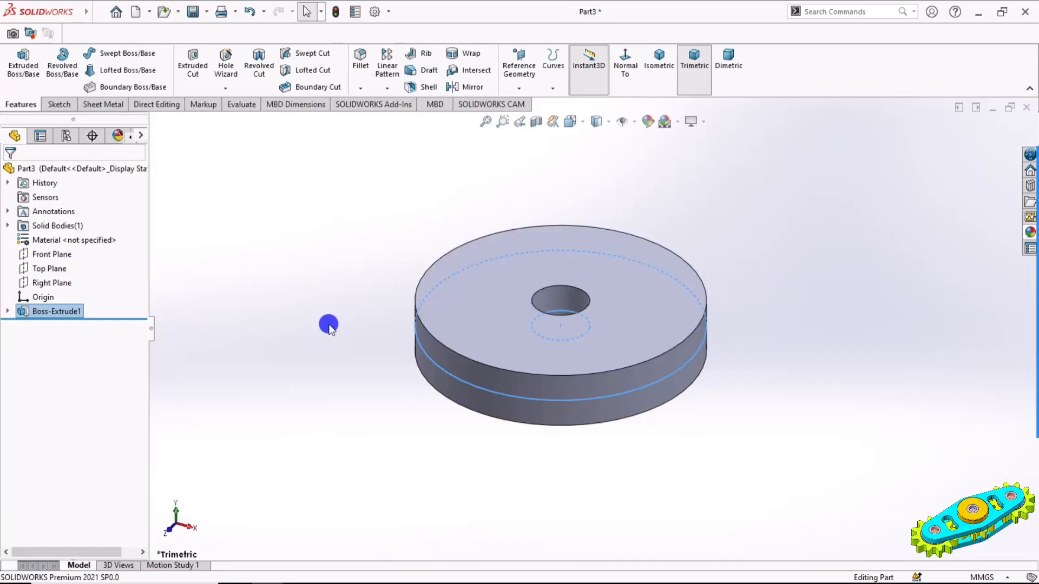
Open a sketch on the disc's top face and draw an origin-centred circle about 28 mm in diameter
click(671, 266)
click(723, 206)
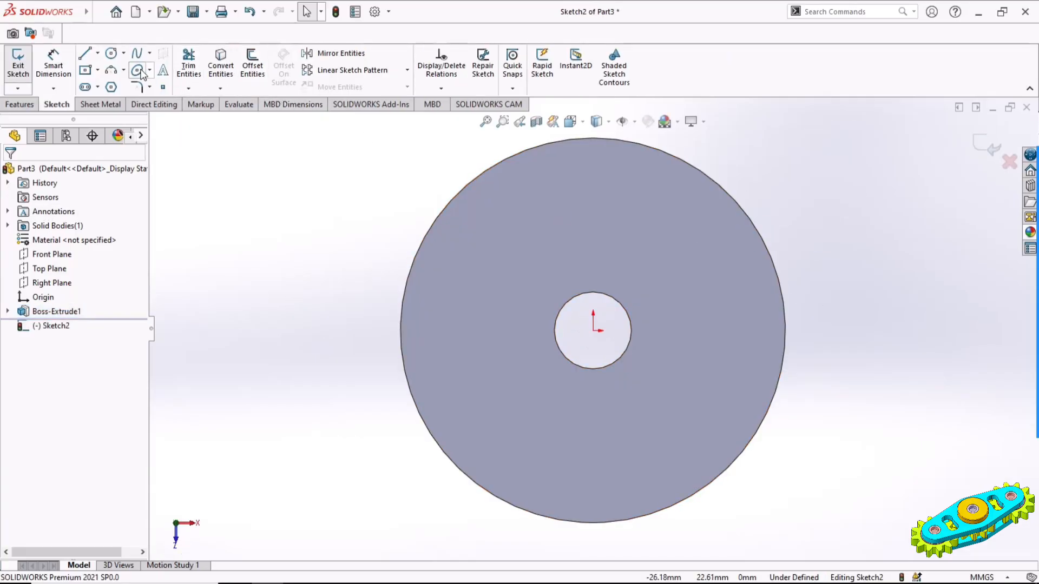
click(114, 54)
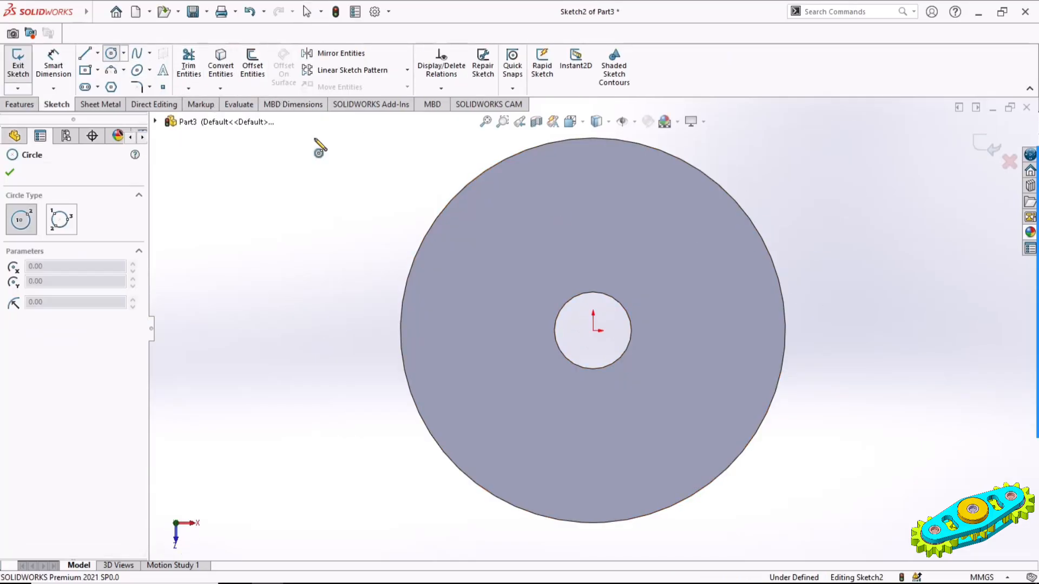
click(593, 331)
click(719, 368)
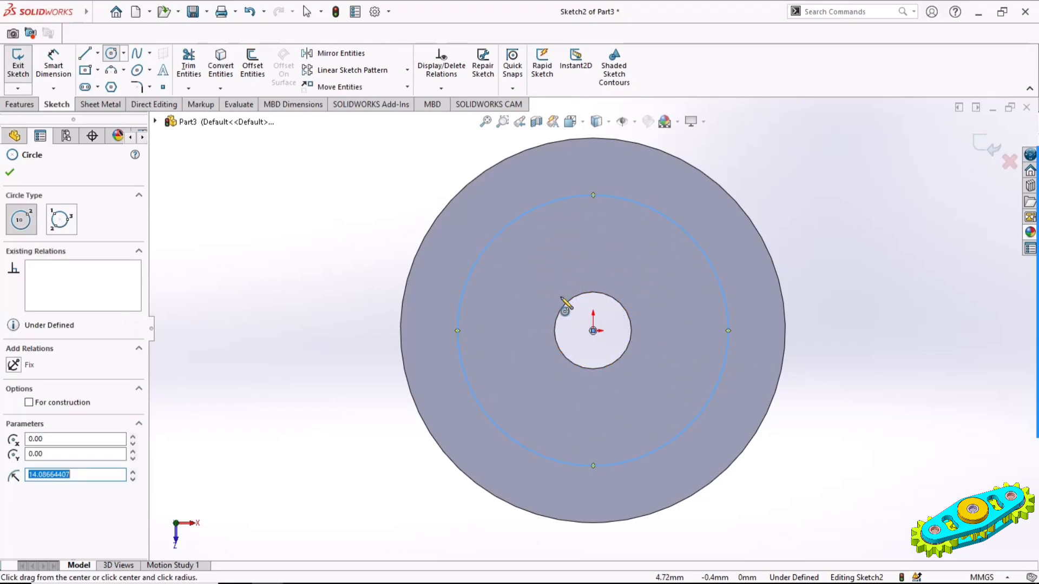
Dimension the new circle's diameter to 30 mm
click(56, 67)
click(725, 292)
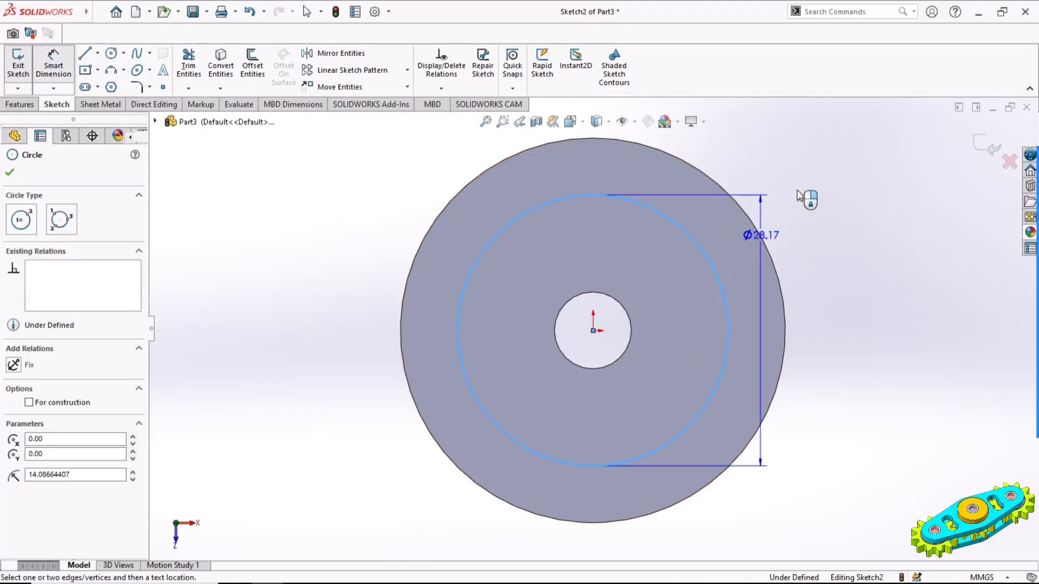
click(811, 168)
text(30)
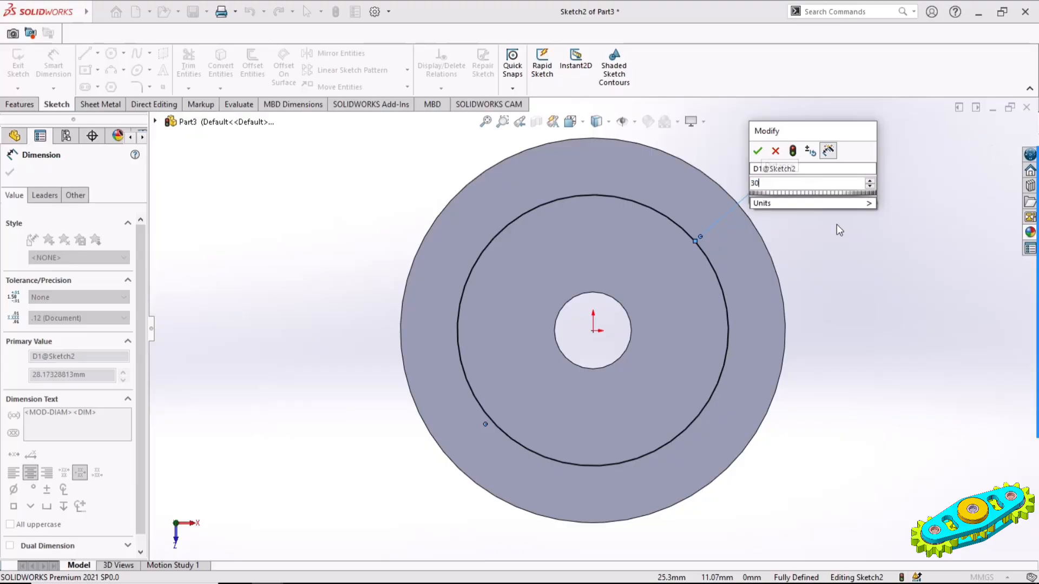
key(Return)
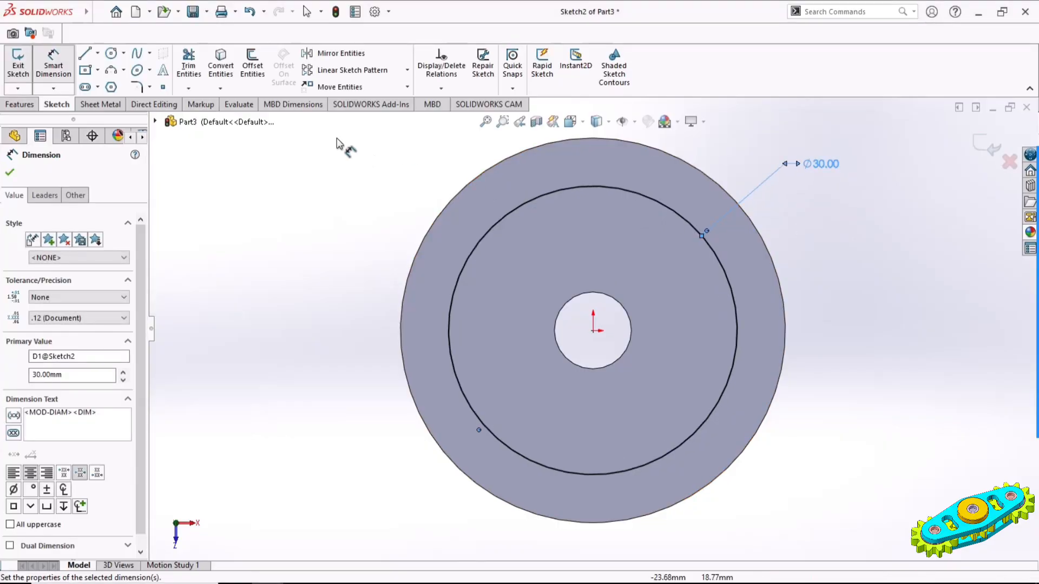
Convert the disc's outer edge into a circle in the current sketch
click(221, 66)
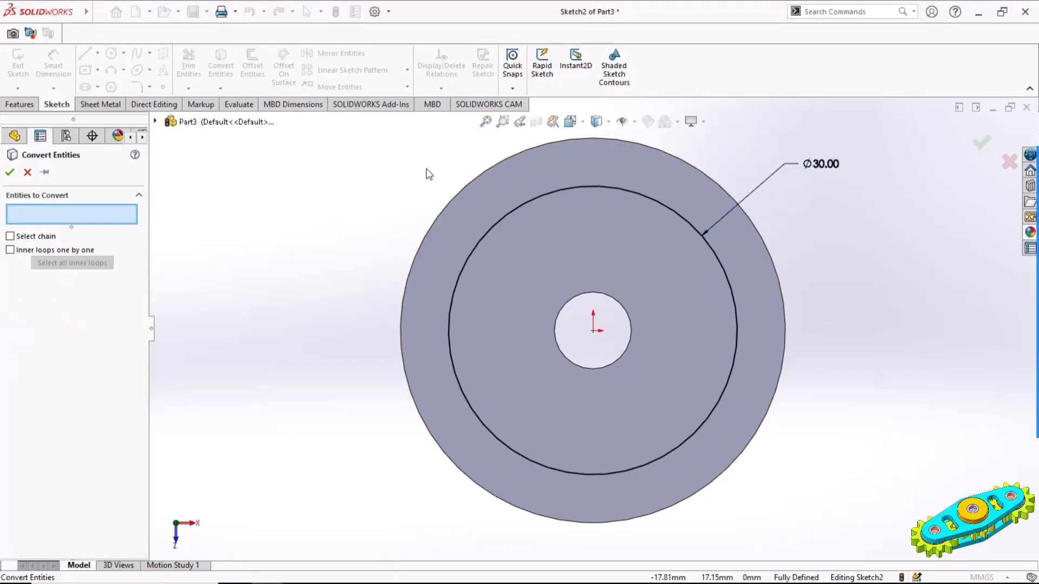
click(457, 194)
click(10, 173)
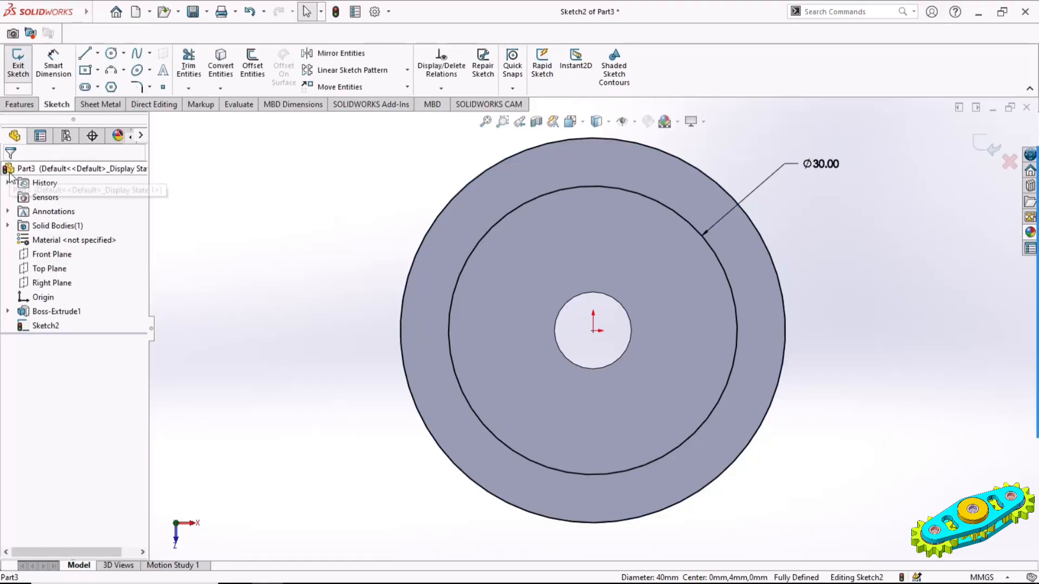
Draw a vertical line joining the uppermost points of the outer and 30 mm circles and make it construction geometry
click(86, 53)
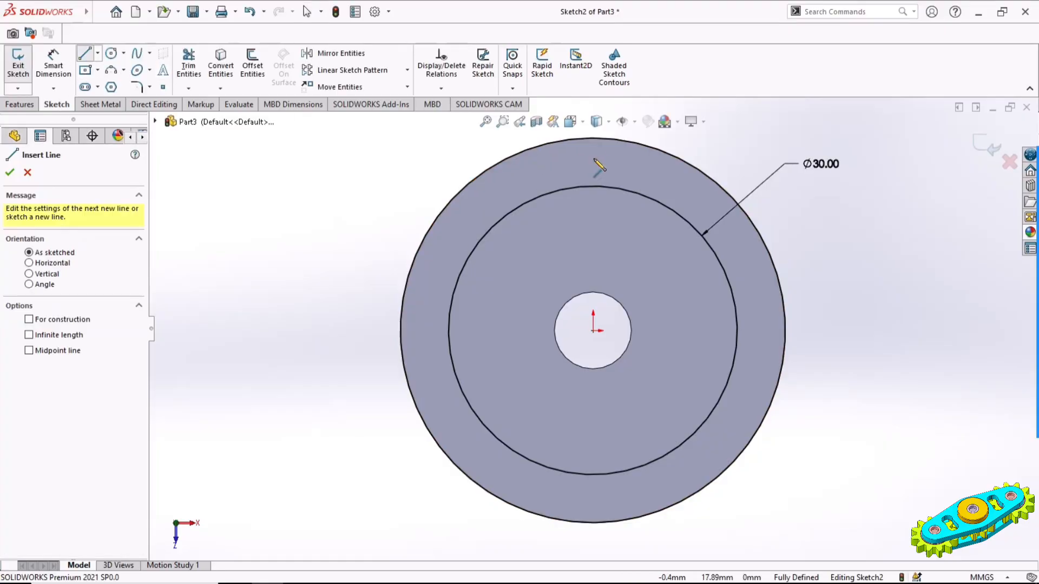
scroll(601, 165, down, 5)
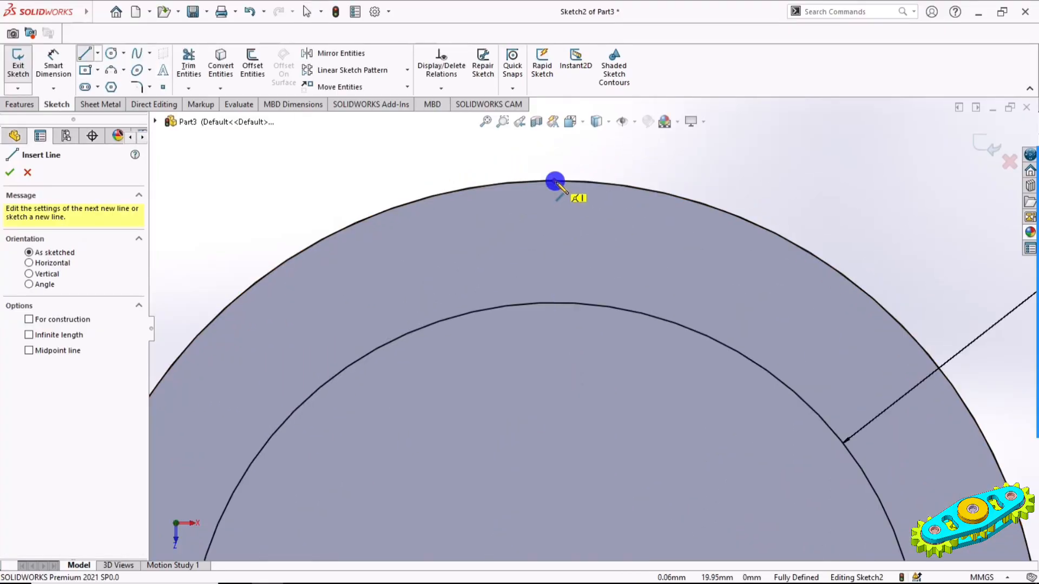
click(555, 182)
click(554, 302)
key(Escape)
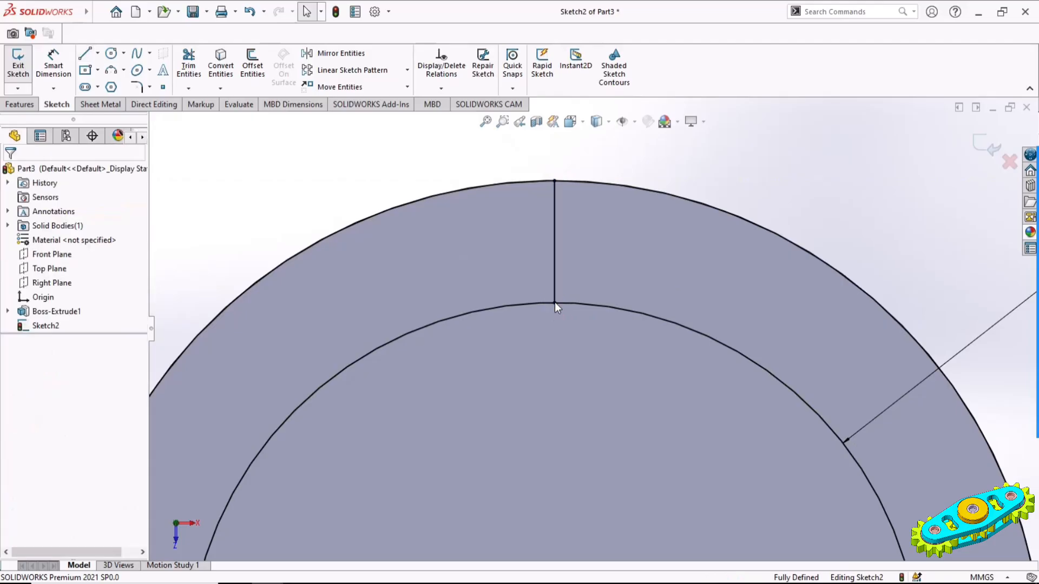
click(555, 265)
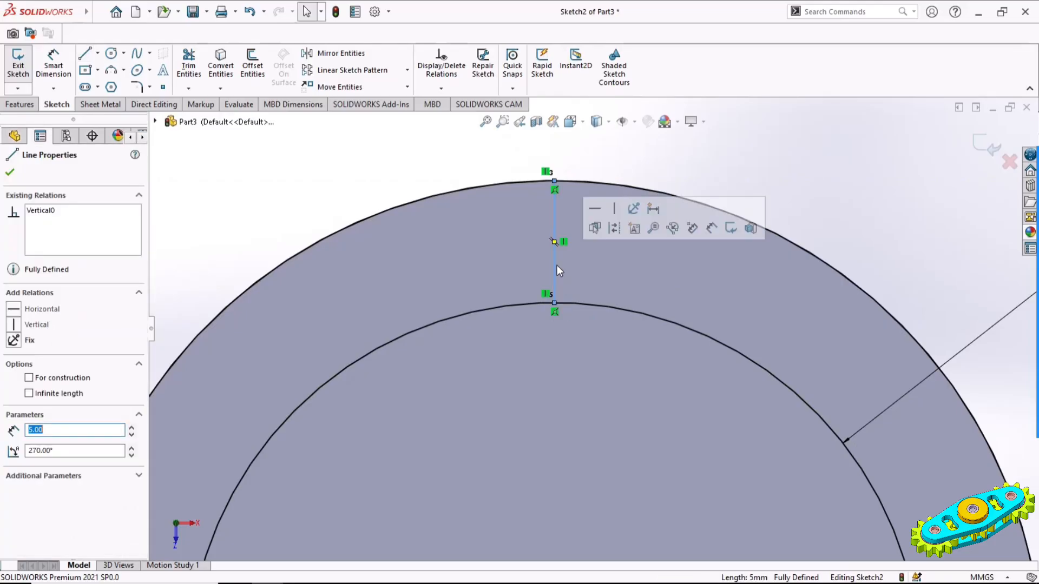
click(613, 231)
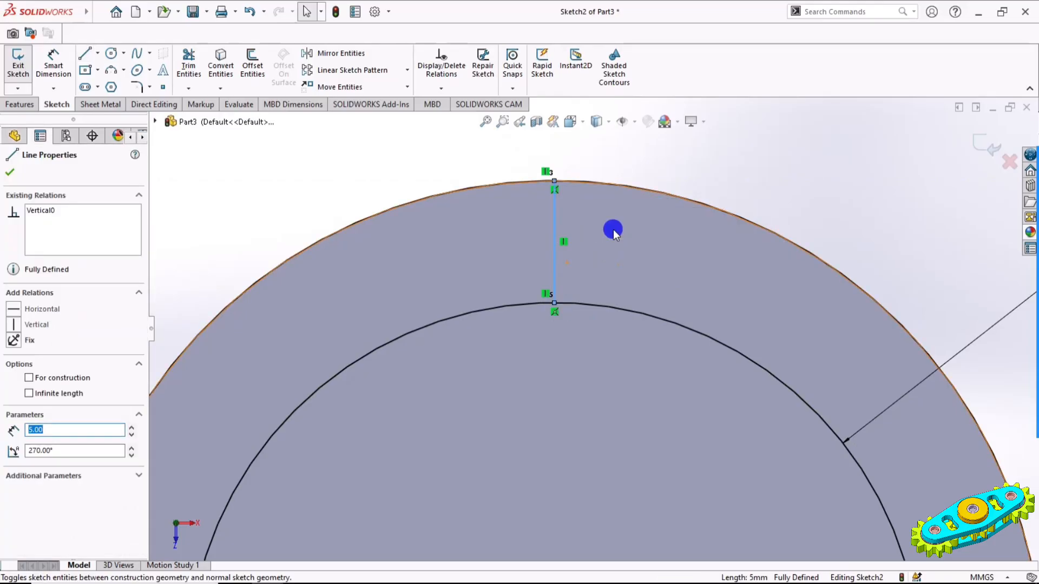
Draw a three-point arc left of the centreline from the outer circle to the 30 mm circle, bulging outward, as a tooth flank
click(112, 70)
click(507, 184)
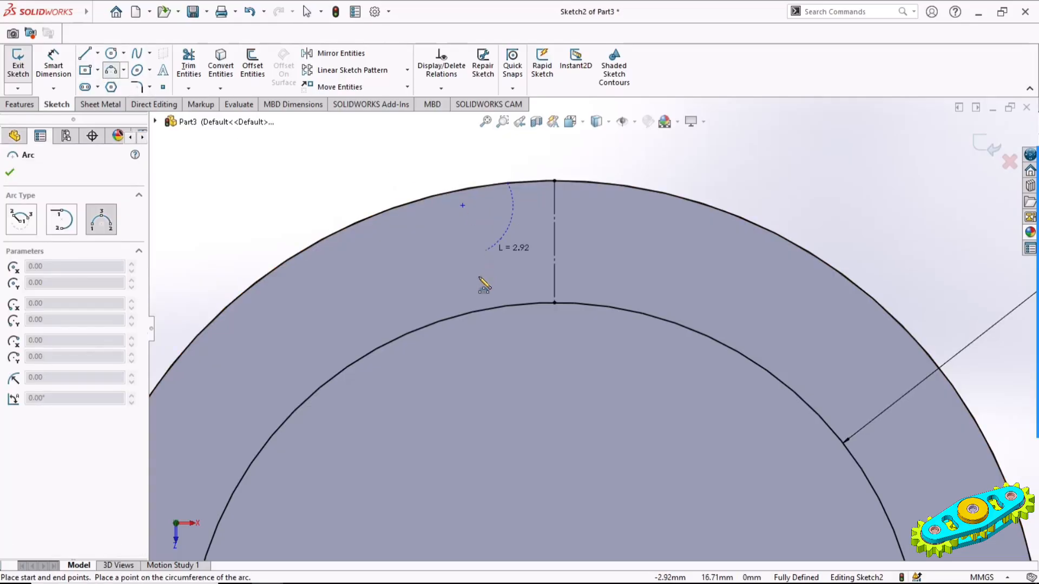
click(475, 311)
click(475, 266)
key(Escape)
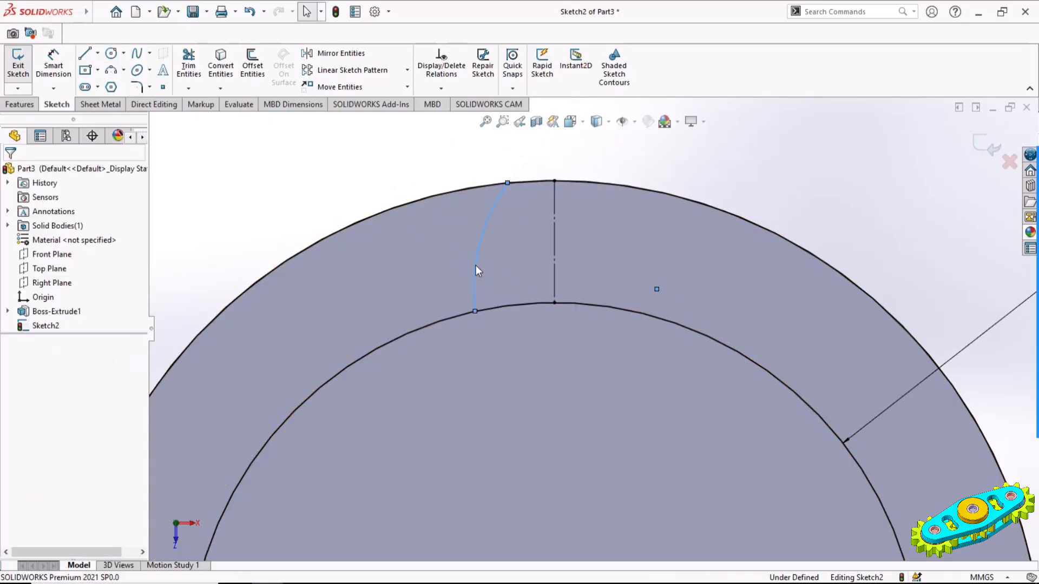
click(630, 166)
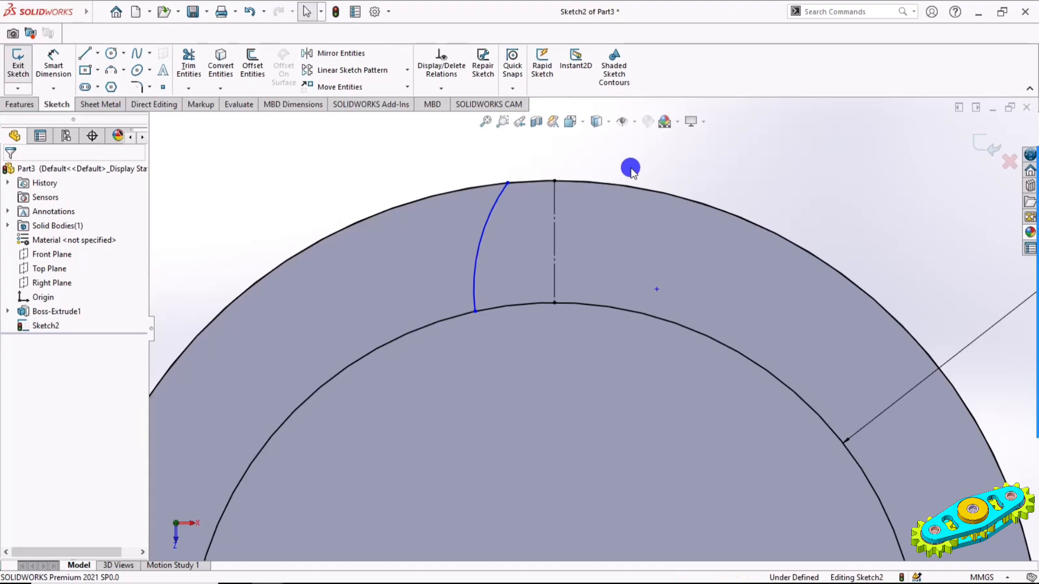
Mirror the flank arc about the vertical construction line
click(555, 246)
ctrl+click(479, 243)
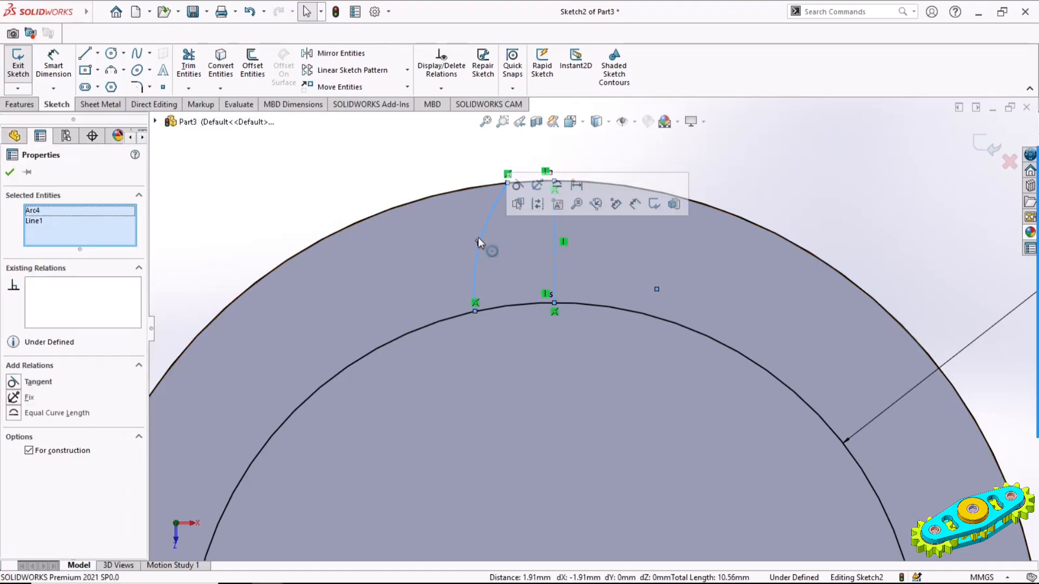
click(332, 53)
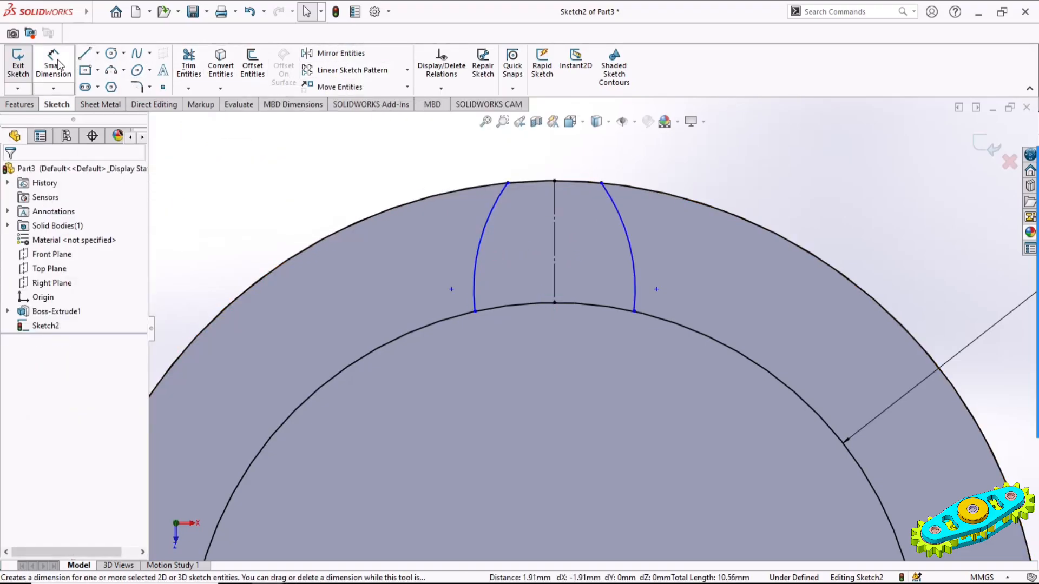
Dimension the distance between the two arcs' ends on the outer circle to 2 mm
click(58, 65)
click(507, 184)
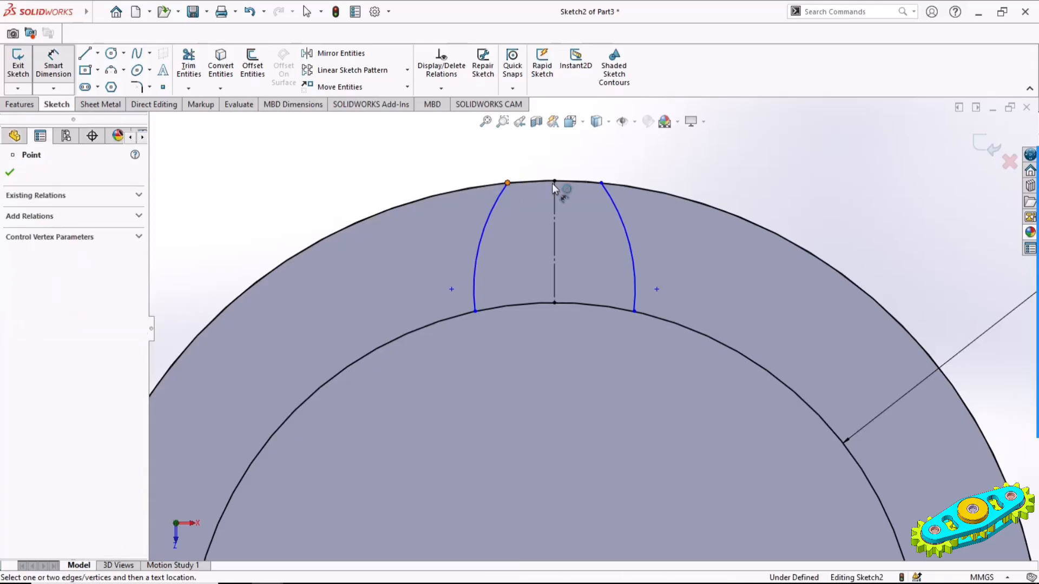
click(601, 184)
click(559, 165)
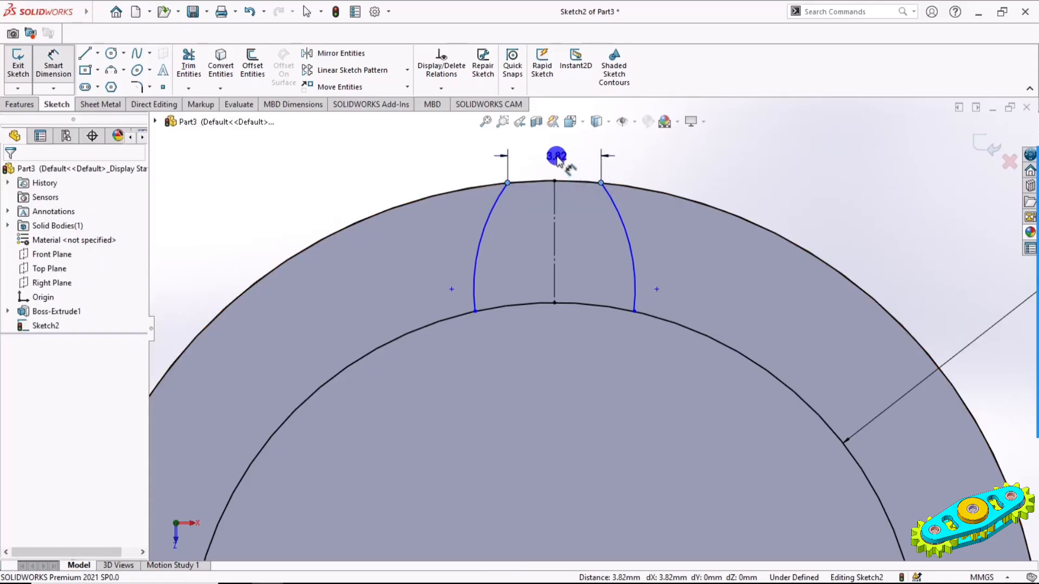
text(2)
key(Return)
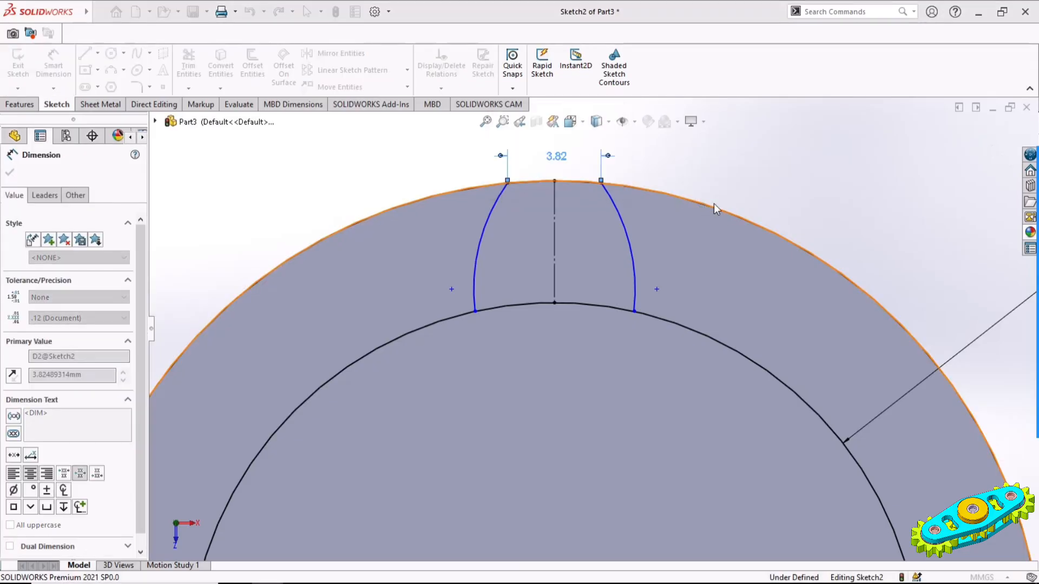
Dimension the distance between the two flank arcs' ends on the 30 mm circle to 5.35 mm
click(497, 307)
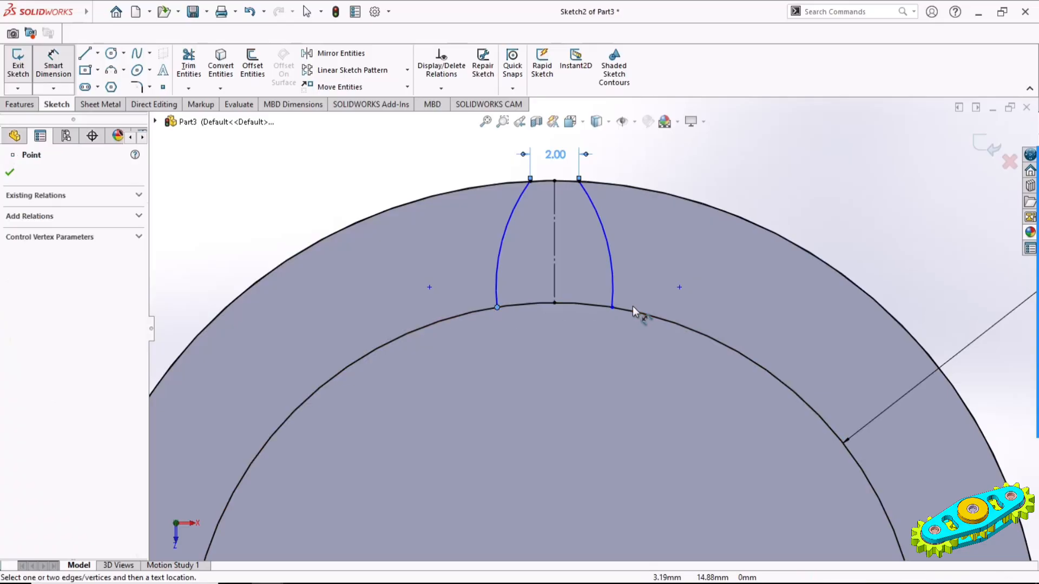
click(612, 307)
click(552, 338)
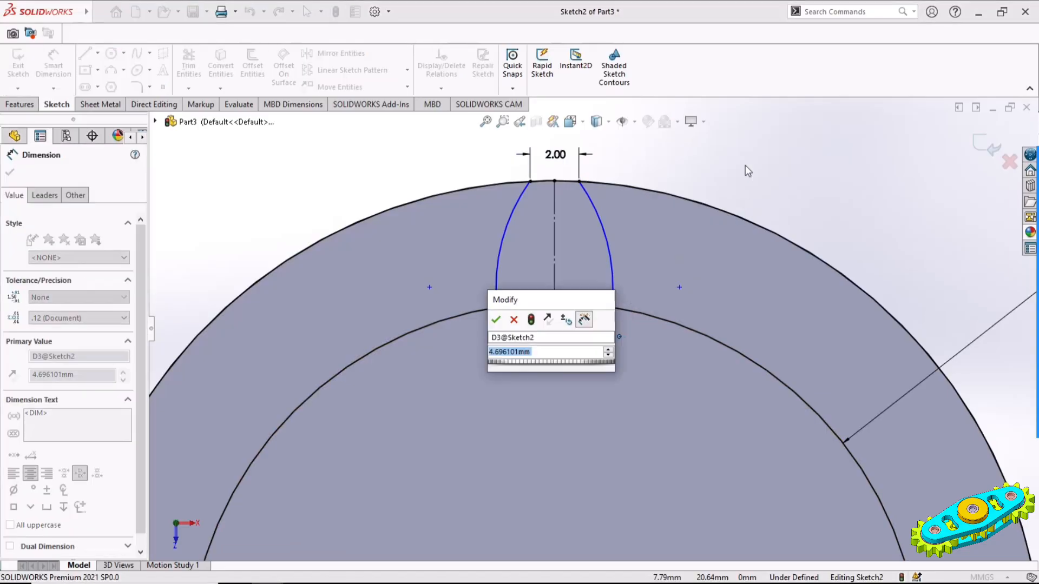
text(5.35)
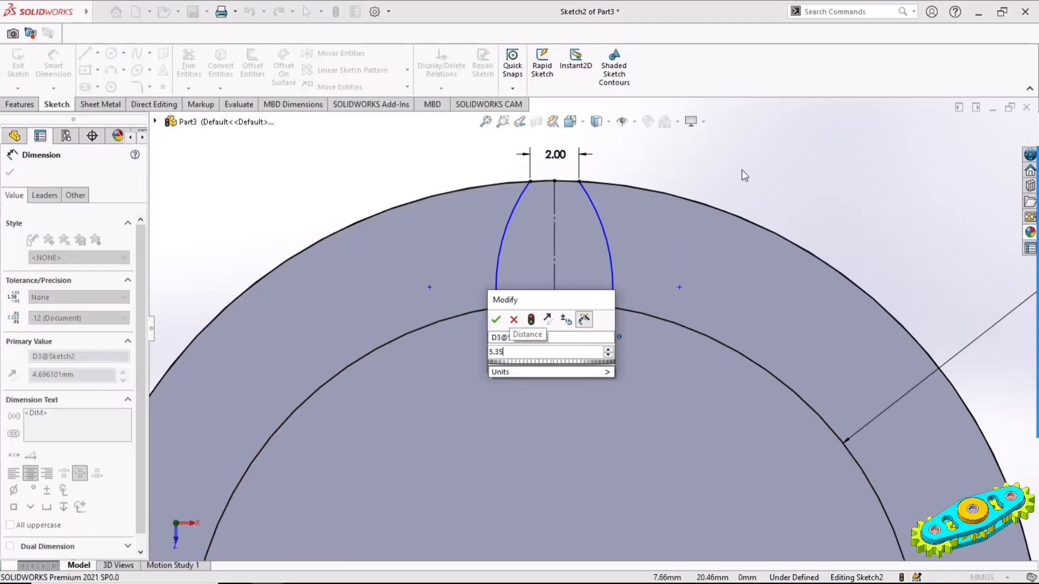
key(Return)
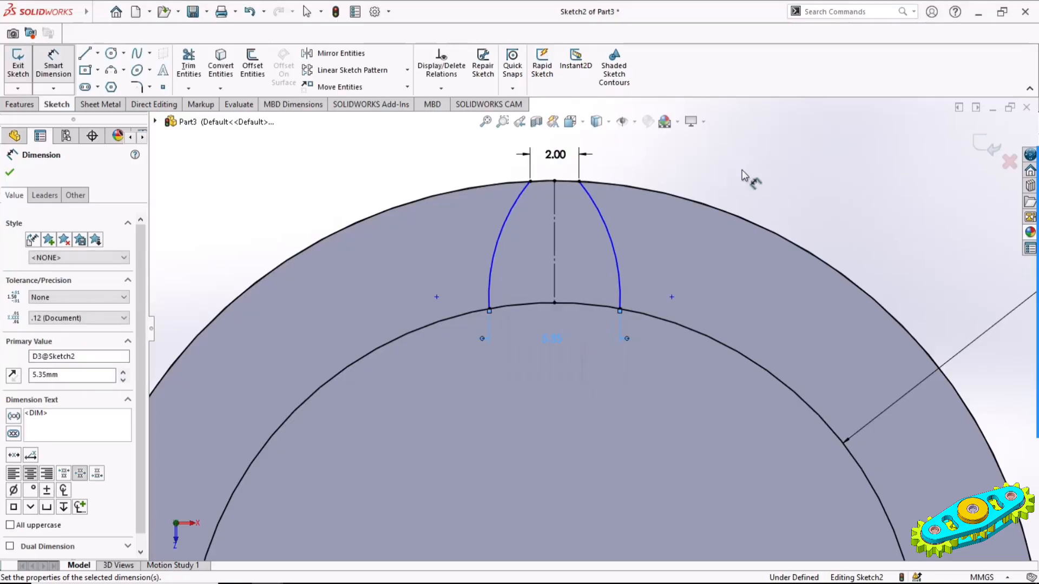
Dimension the radius of the tooth's right flank arc to 10 mm
click(615, 251)
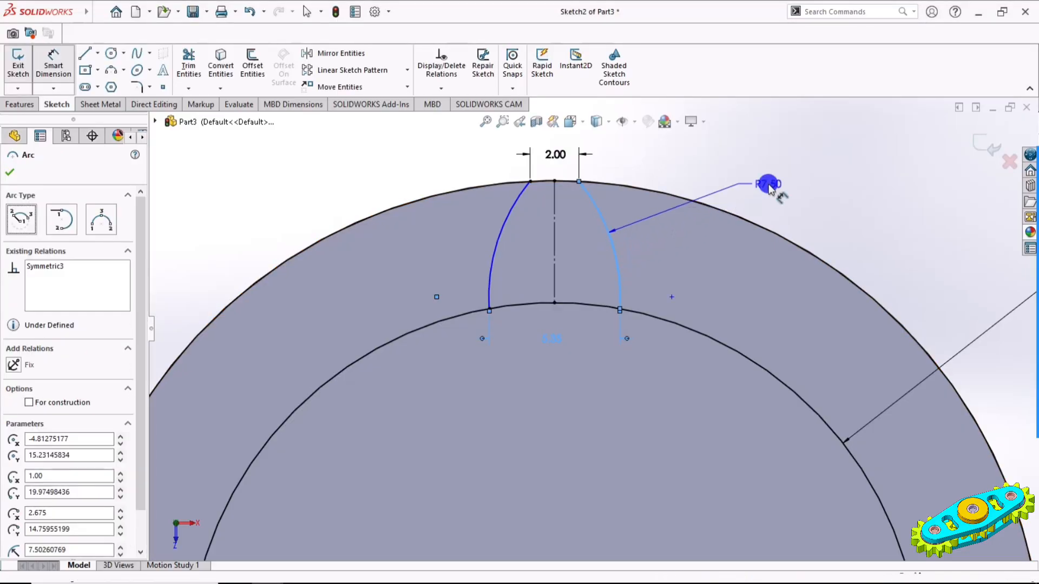
click(838, 224)
text(7.5)
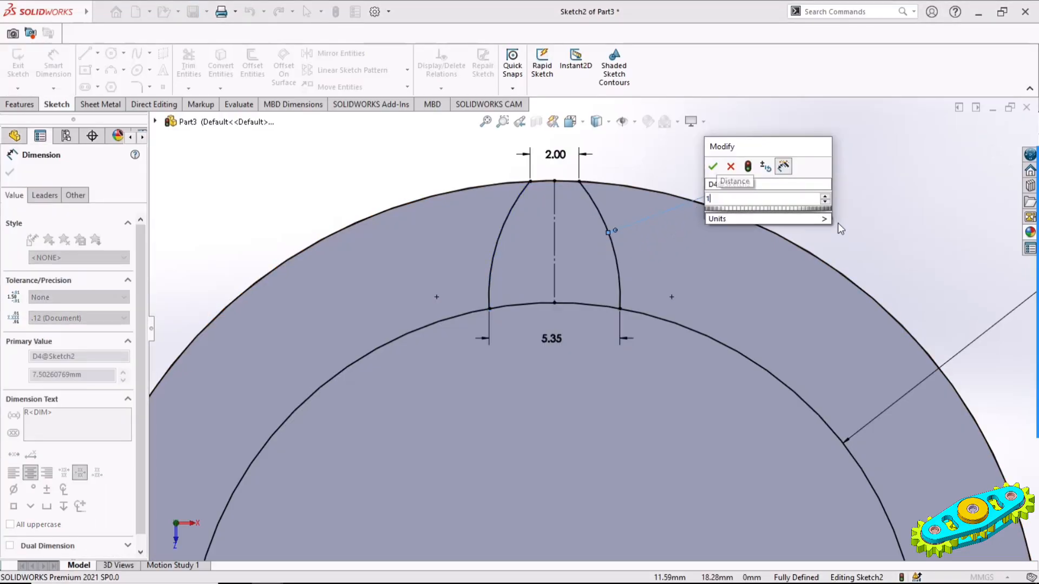
key(Return)
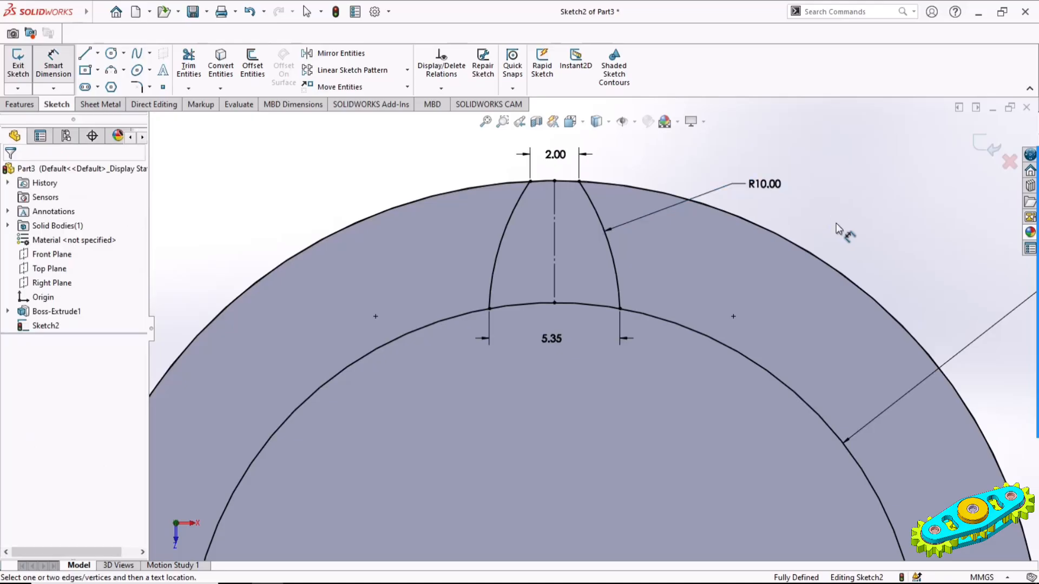
Pattern both flank arcs circularly about the origin with 12 equally spaced instances over 360 degrees
click(407, 70)
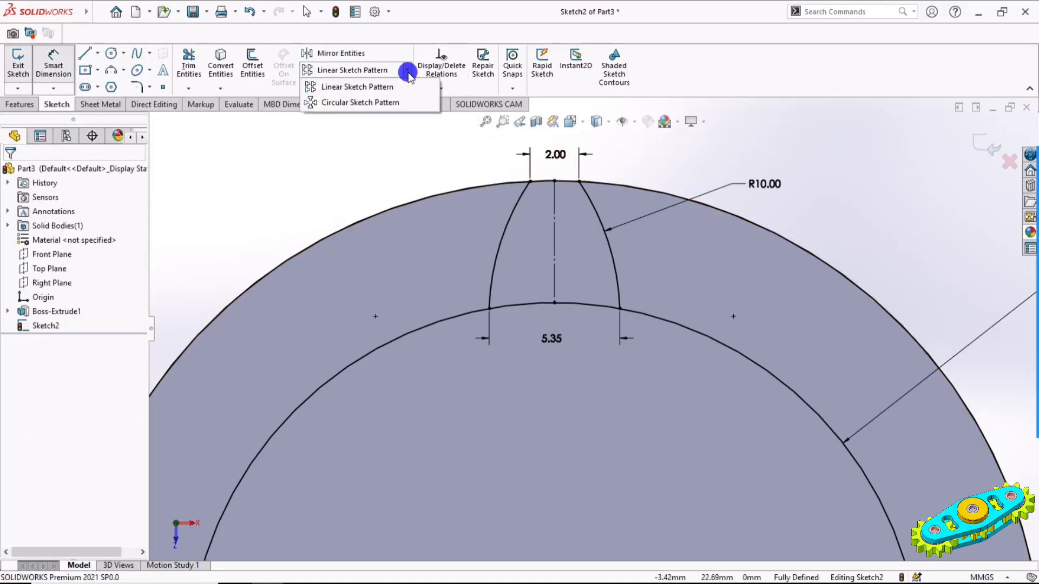
click(383, 100)
scroll(593, 330, up, 5)
ctrl+middle_drag(667, 338, 643, 223)
click(578, 191)
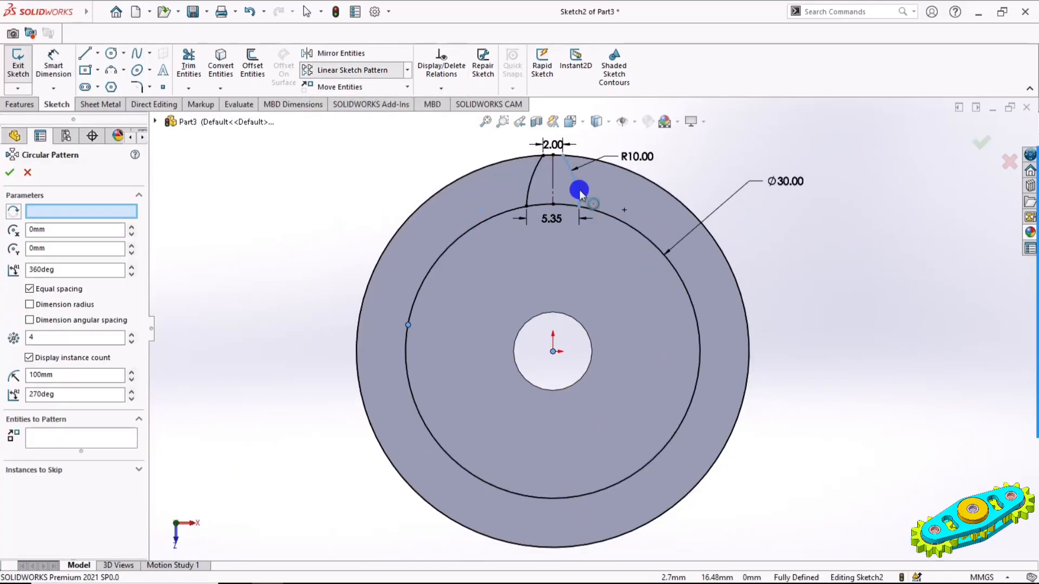
click(530, 190)
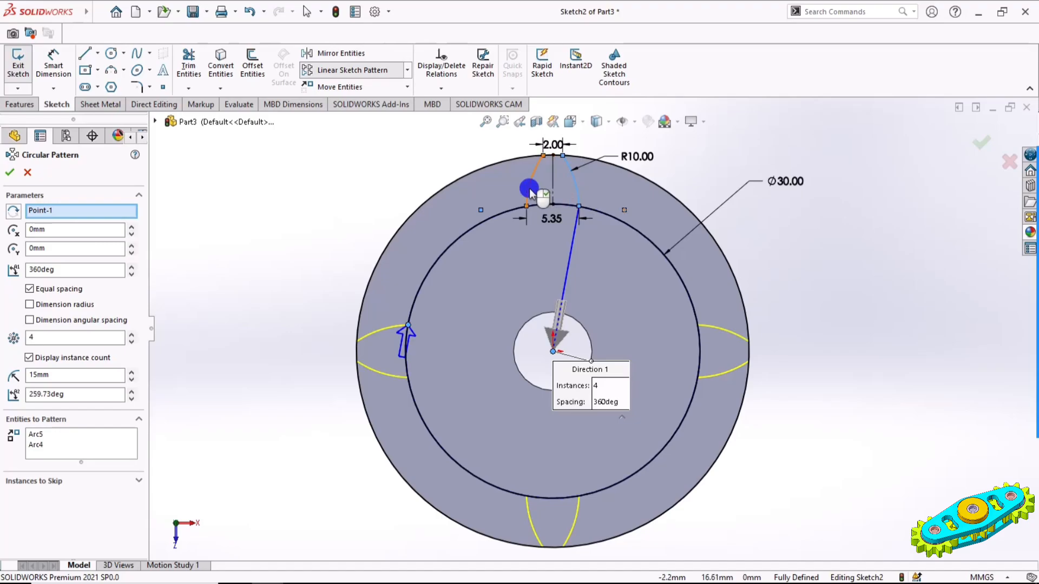
double_click(58, 337)
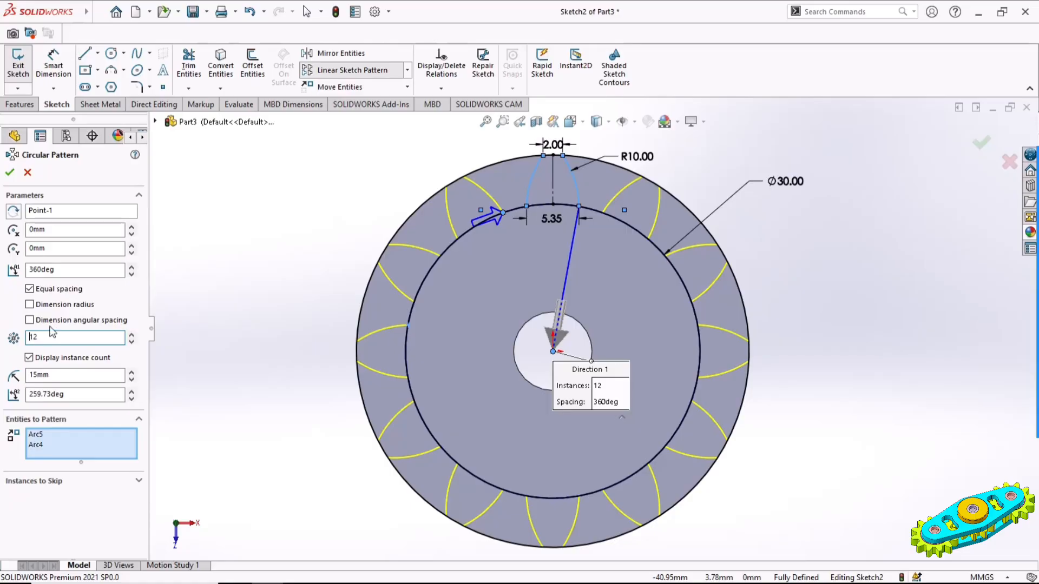
click(10, 172)
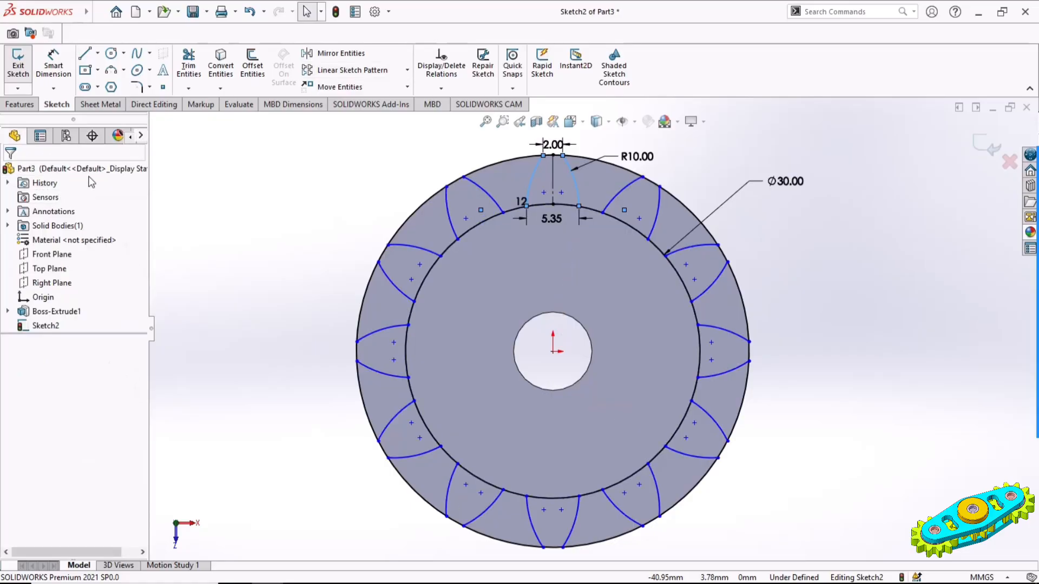
Draw a horizontal line about 7.3 mm long rightward from the origin and make it construction geometry
click(85, 54)
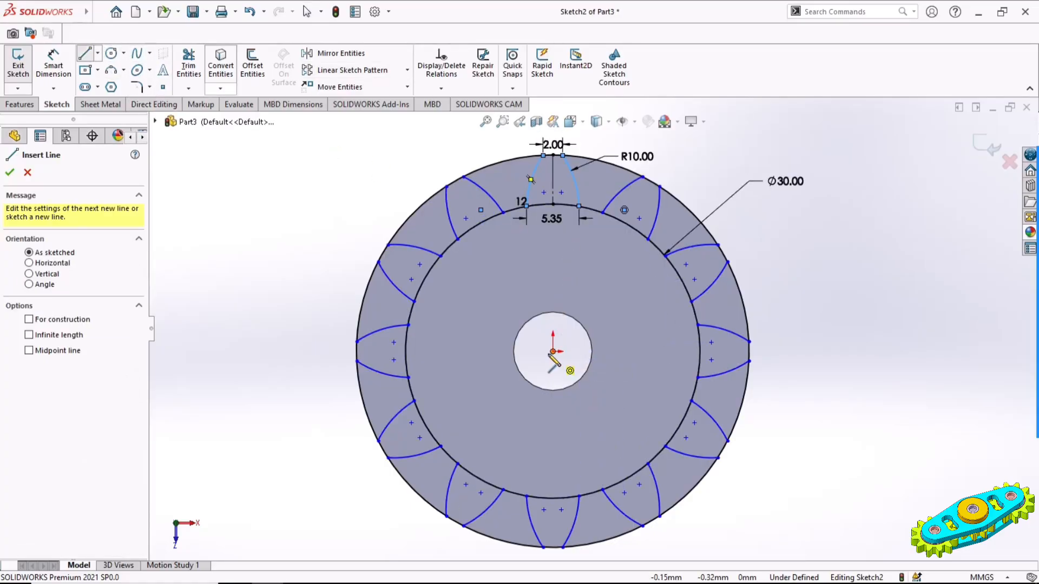
click(553, 351)
click(626, 352)
key(Escape)
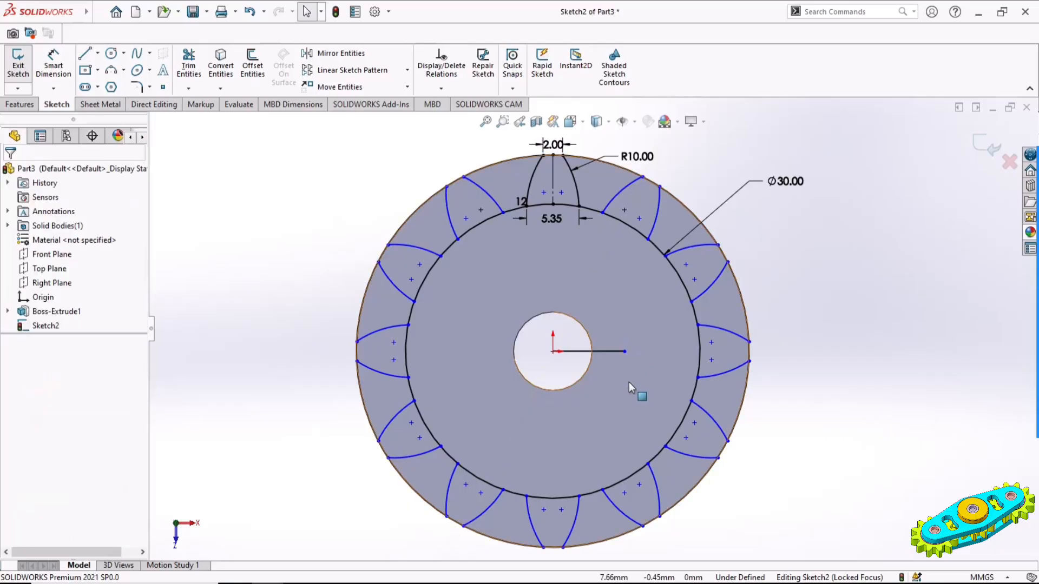
click(610, 352)
key(Escape)
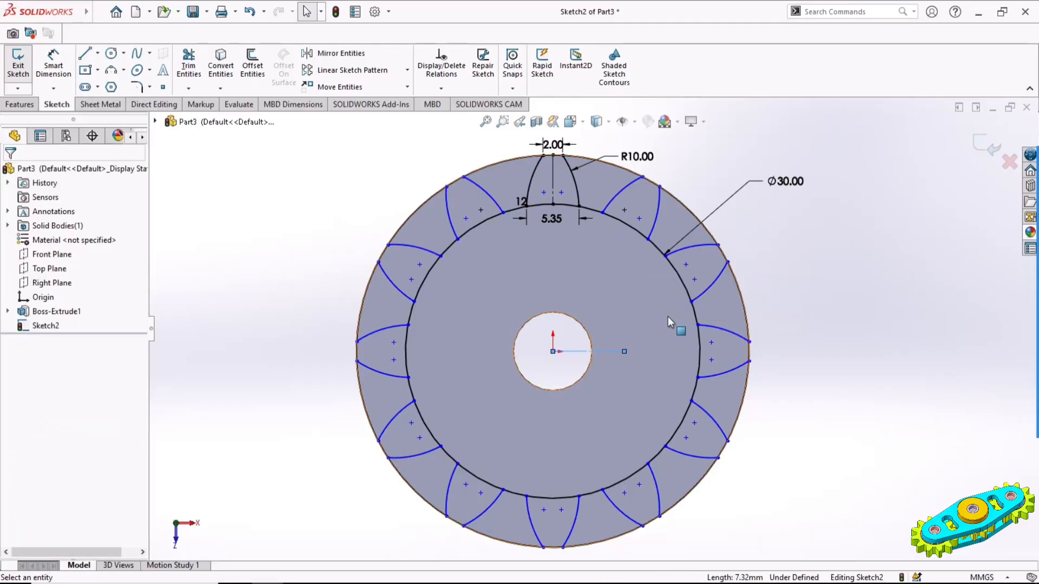
click(861, 369)
Make the centre points of the rightmost tooth's two flank arcs symmetric about the horizontal construction line
click(711, 342)
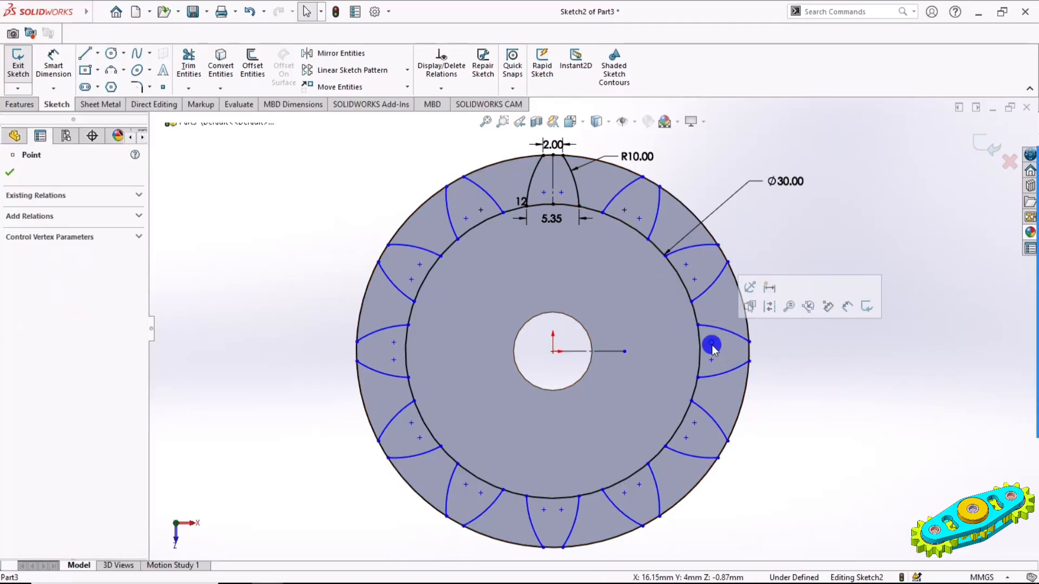
ctrl+click(711, 359)
ctrl+click(611, 351)
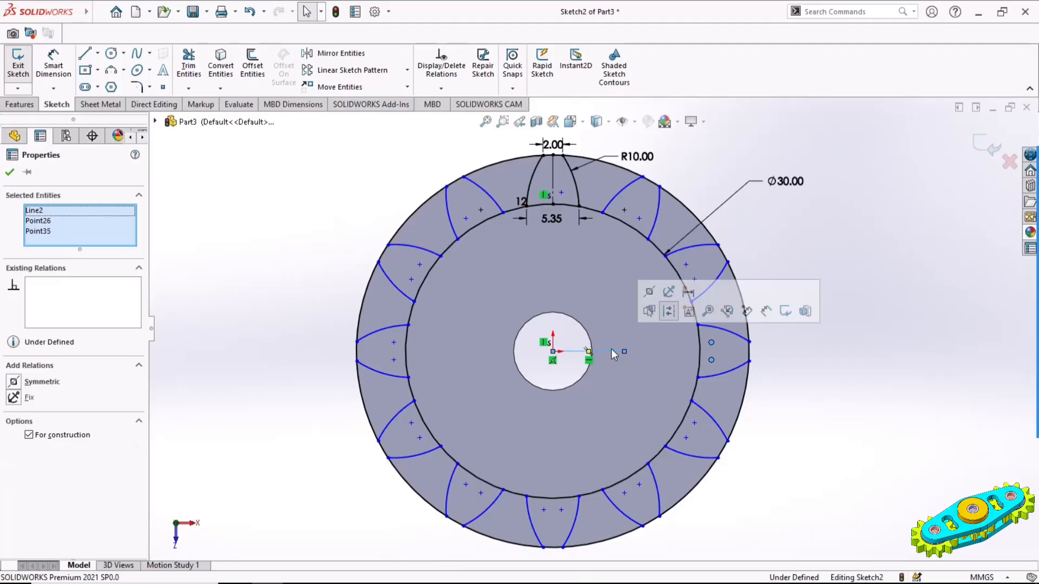
click(650, 293)
click(805, 360)
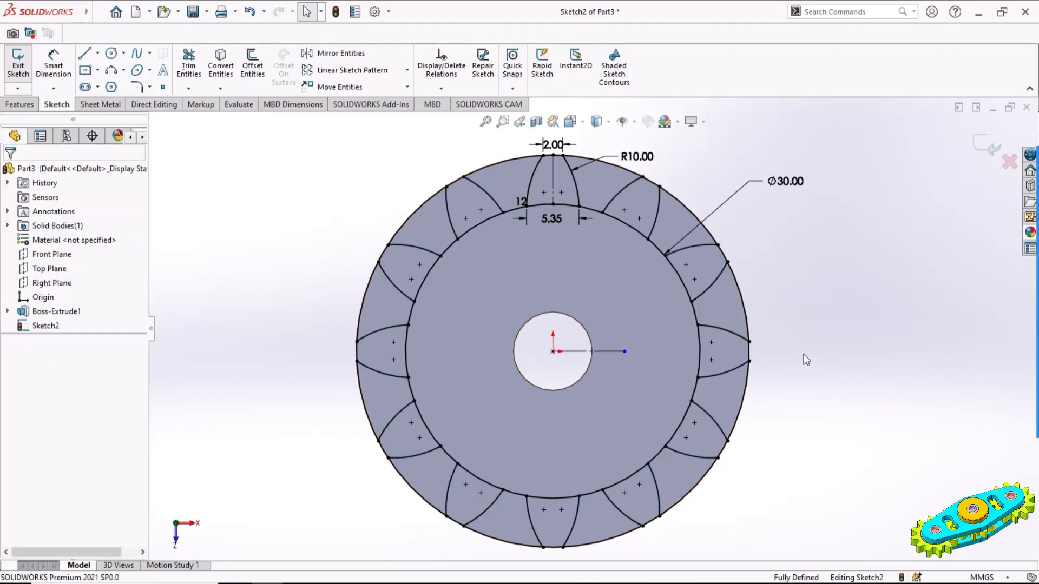
Cut-extrude the twelve gap regions between the teeth with a blind depth of 8 mm
click(12, 106)
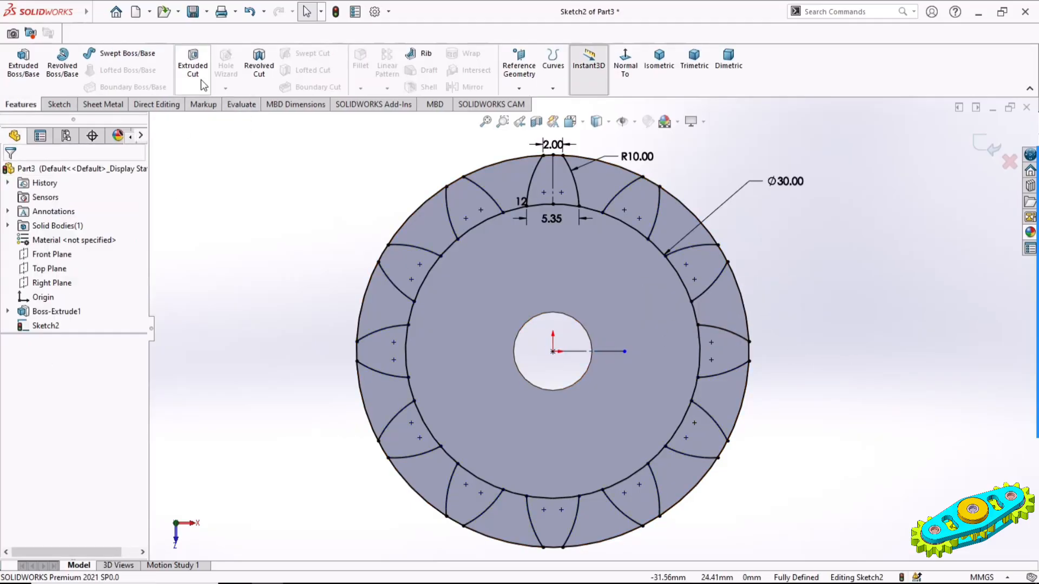
click(193, 62)
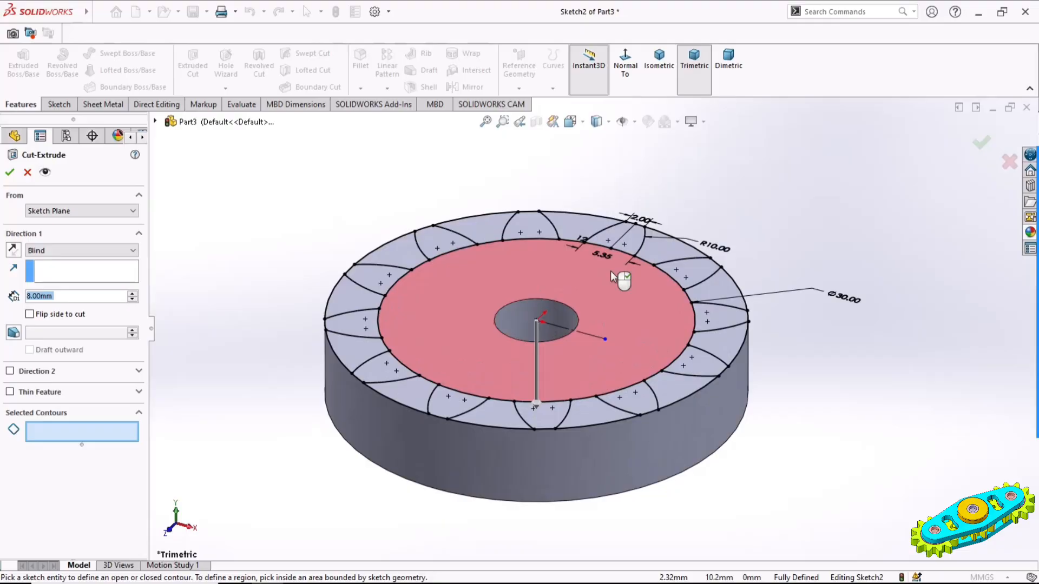
click(657, 236)
click(724, 288)
click(713, 340)
click(683, 382)
click(490, 413)
click(395, 386)
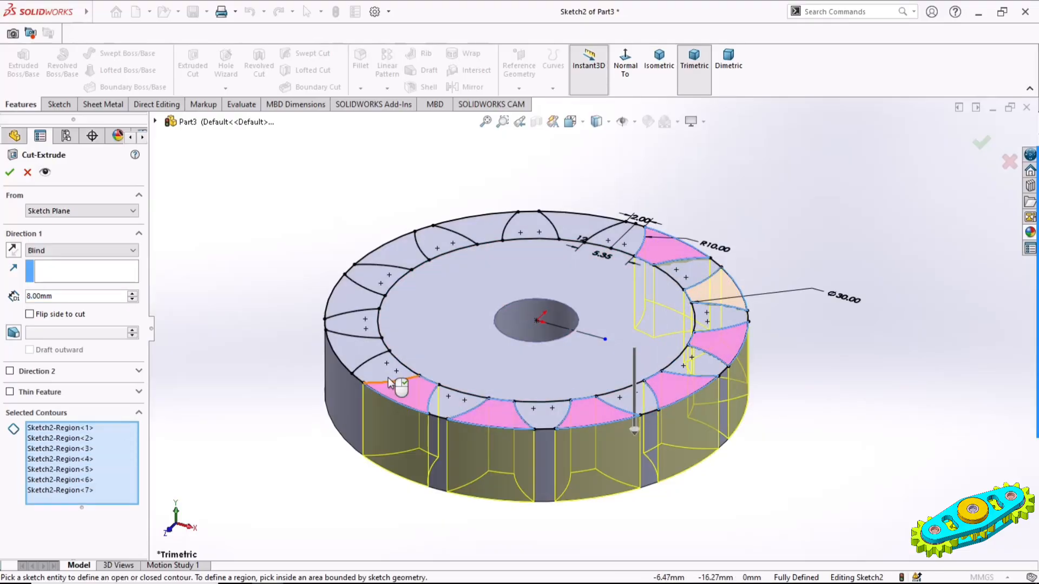
click(348, 348)
click(354, 299)
click(392, 251)
click(492, 229)
click(579, 225)
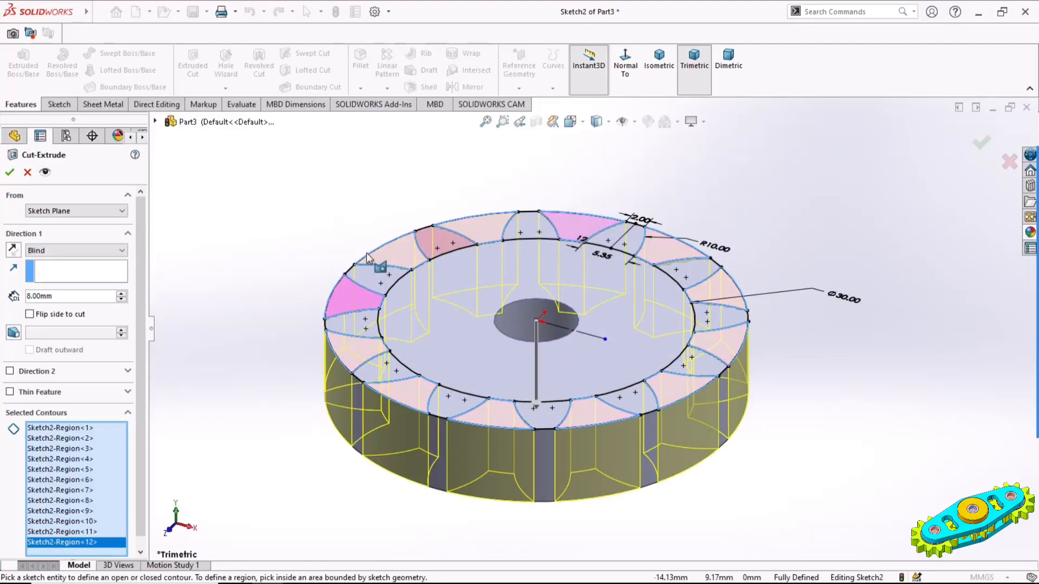
click(9, 172)
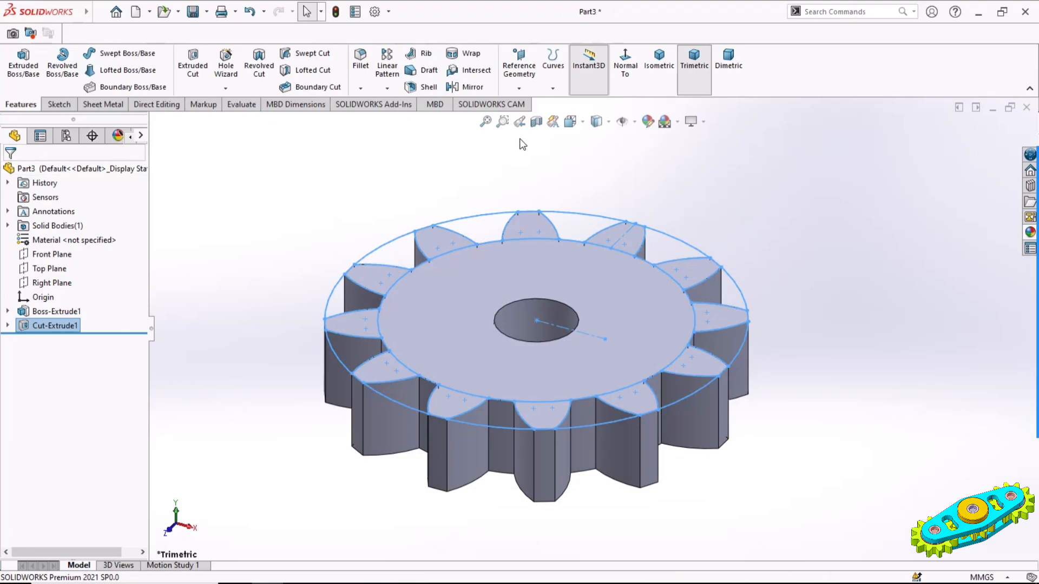
Show the gear in isometric view and apply a yellow-green colour to the whole part
click(659, 60)
click(827, 244)
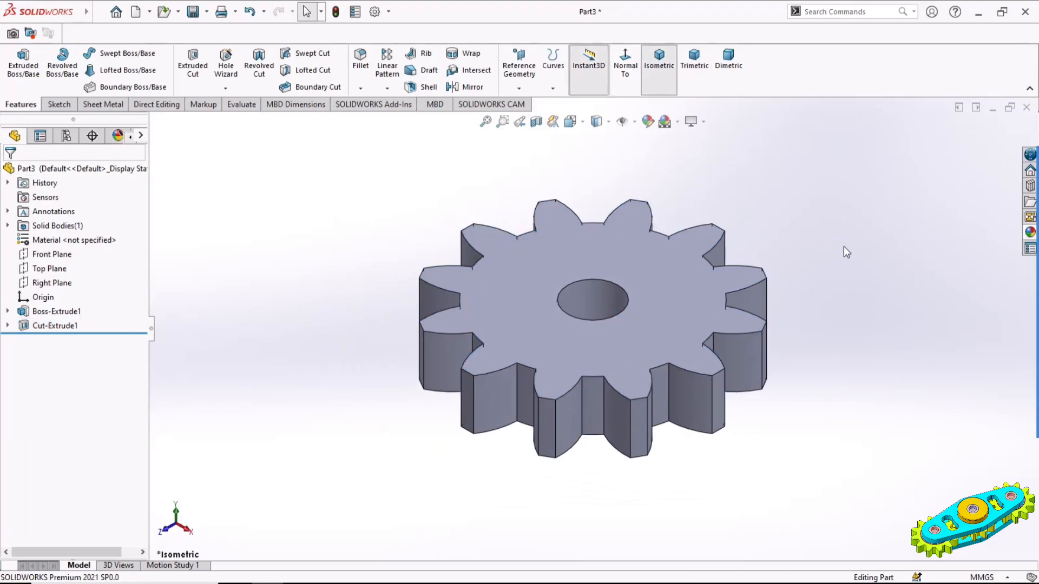
click(648, 122)
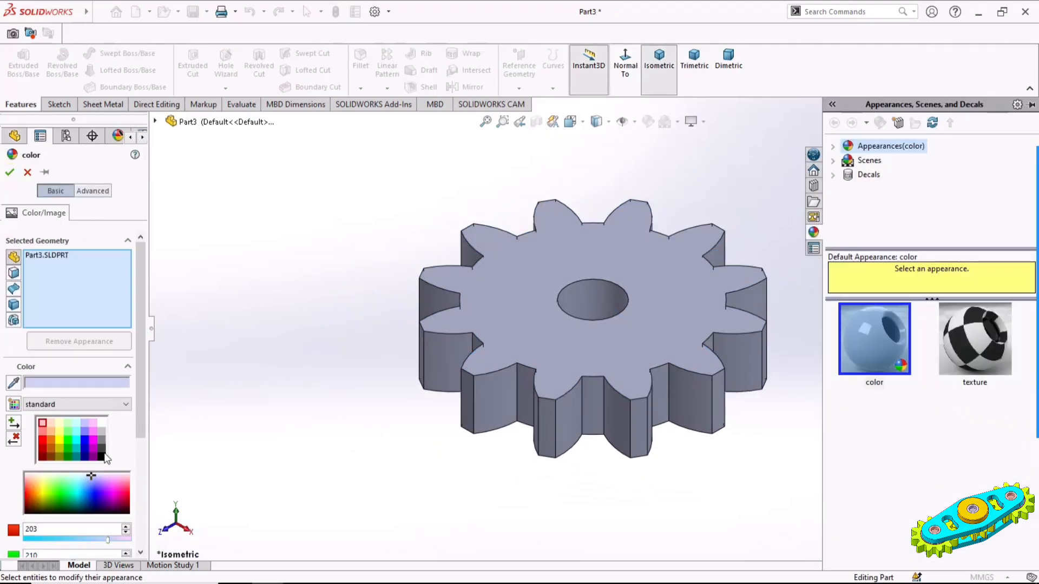
drag(91, 479, 46, 490)
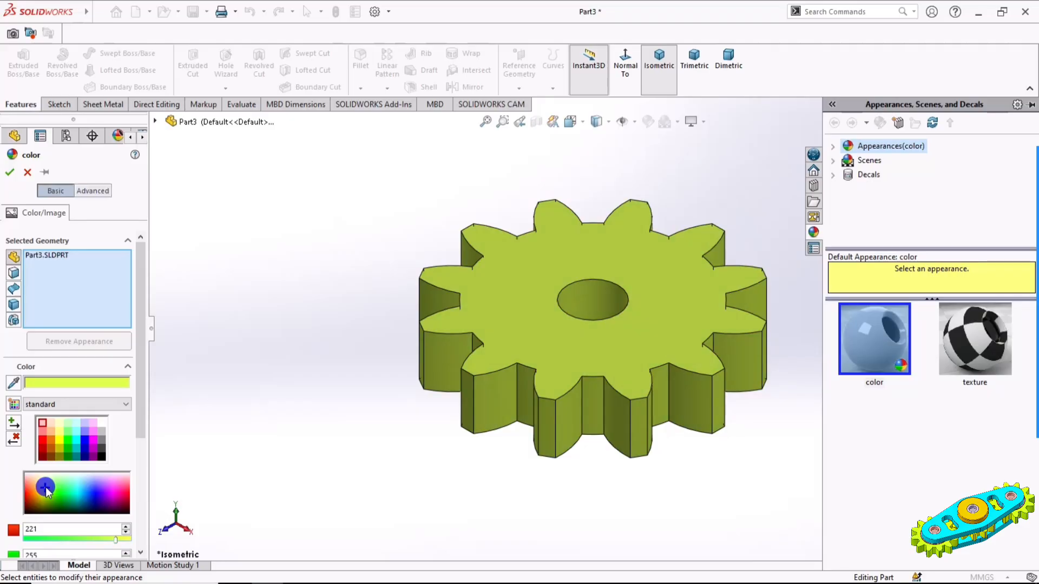
click(9, 173)
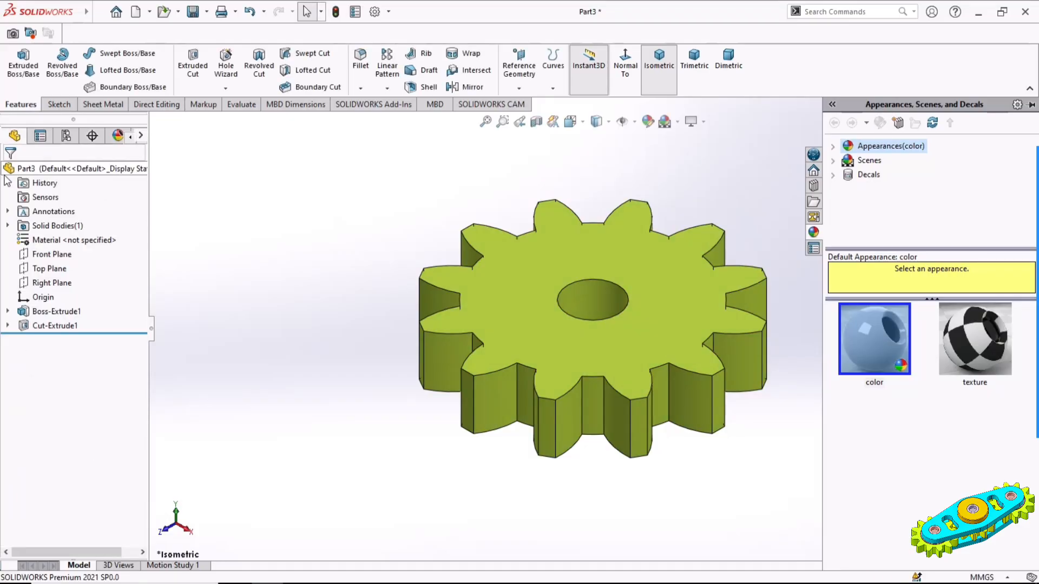
click(331, 223)
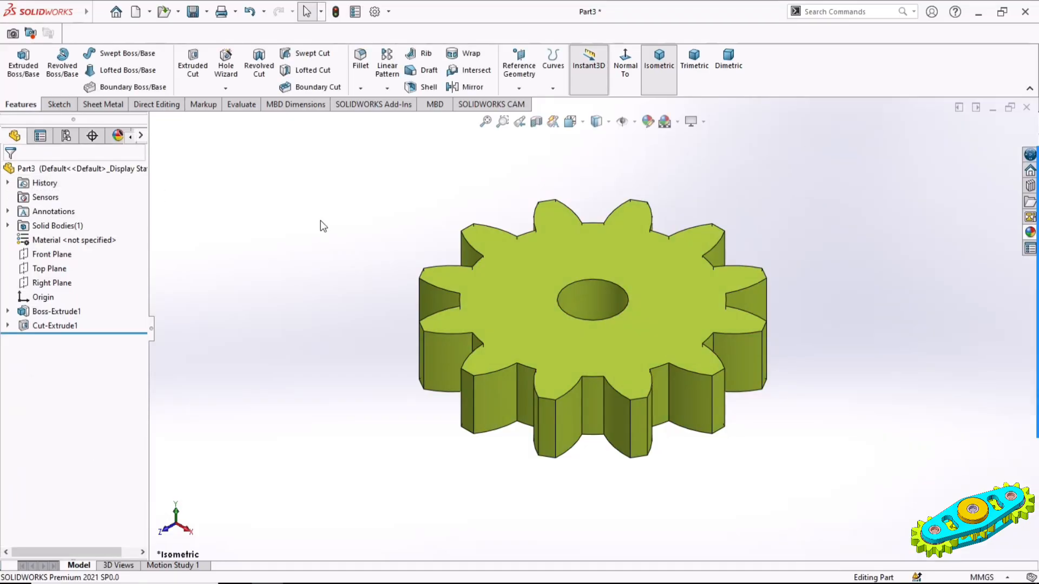
Save the gear as Part3 in the Final Model folder on the Desktop
click(193, 12)
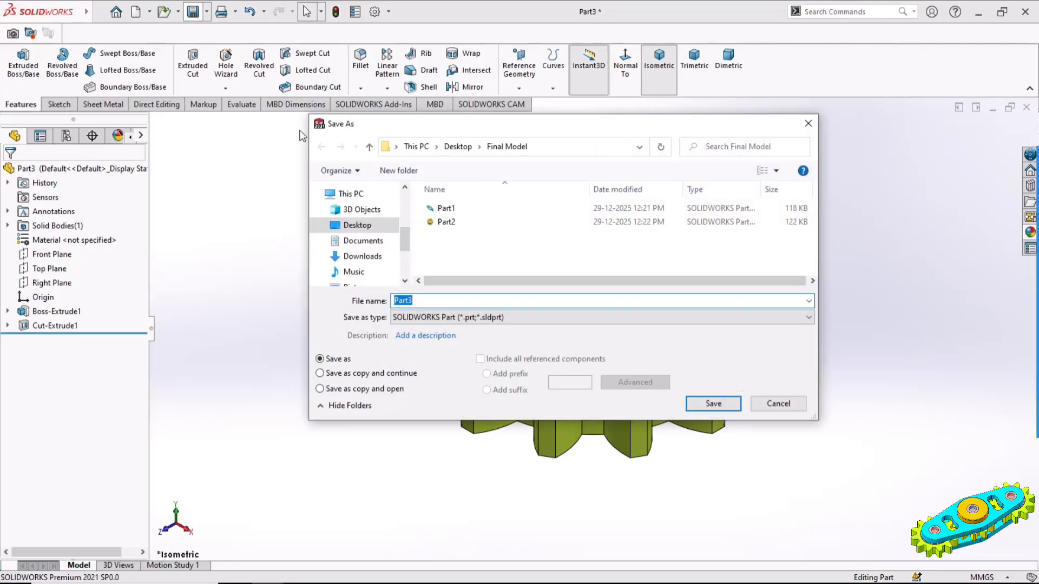
click(458, 302)
click(703, 404)
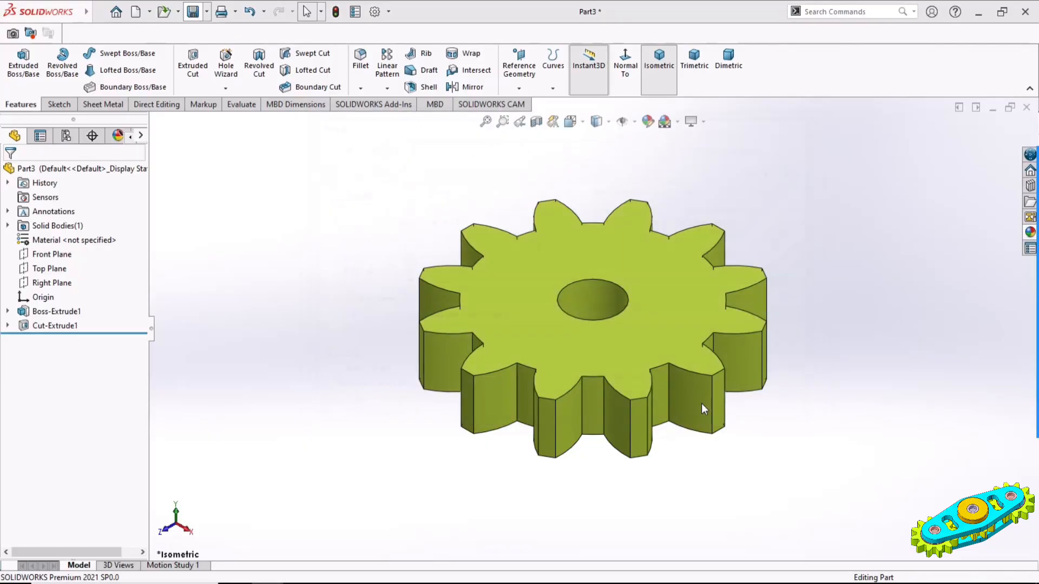
click(829, 370)
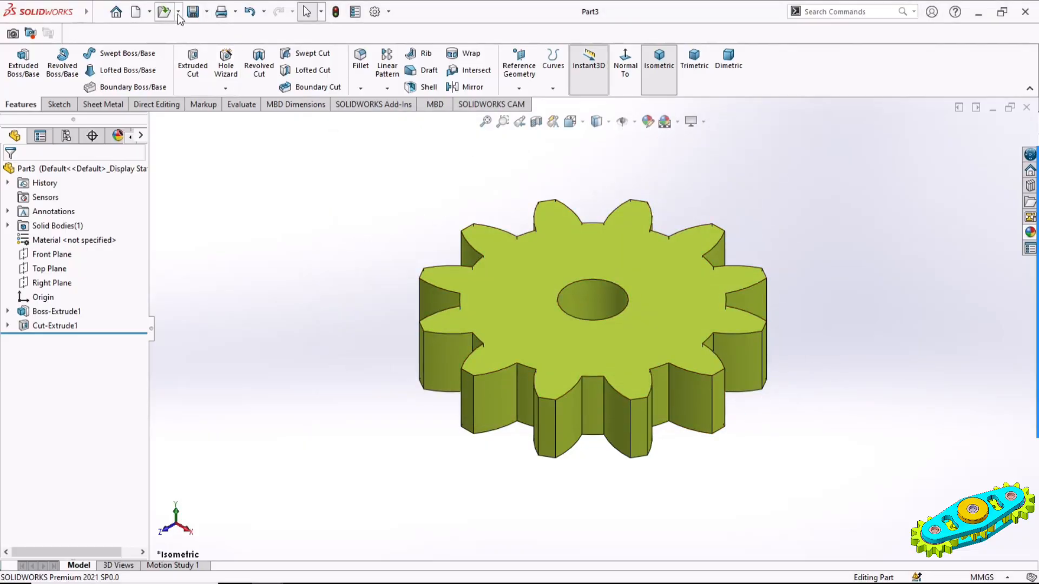
Create a new part and start a sketch on the Top Plane
click(135, 13)
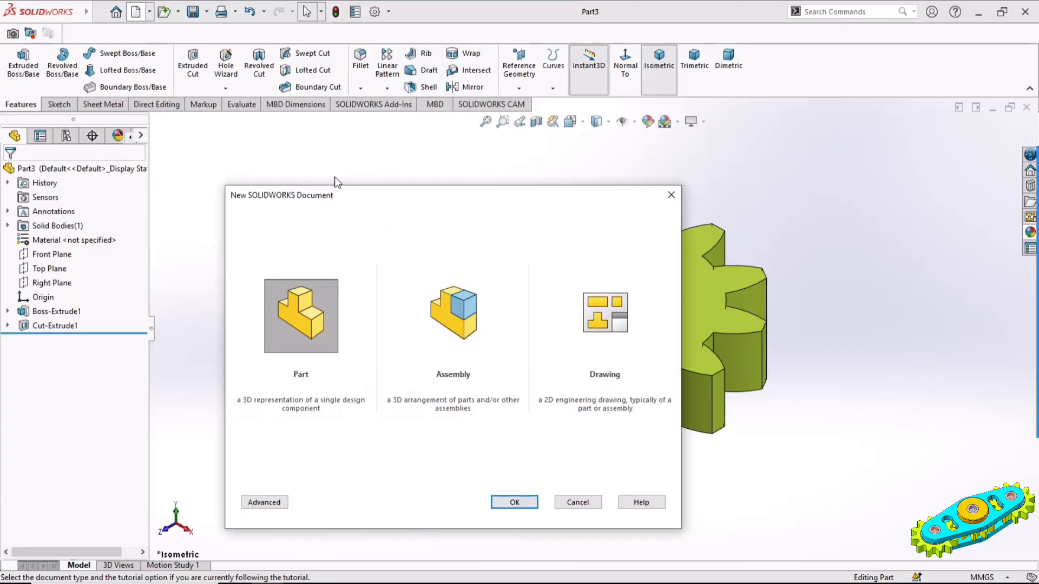
double_click(318, 318)
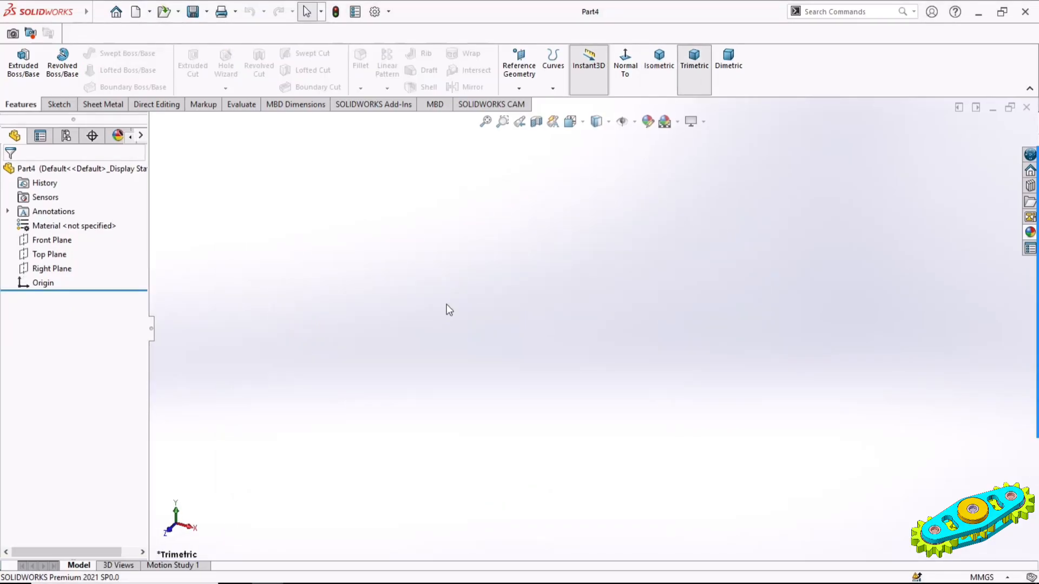
click(60, 254)
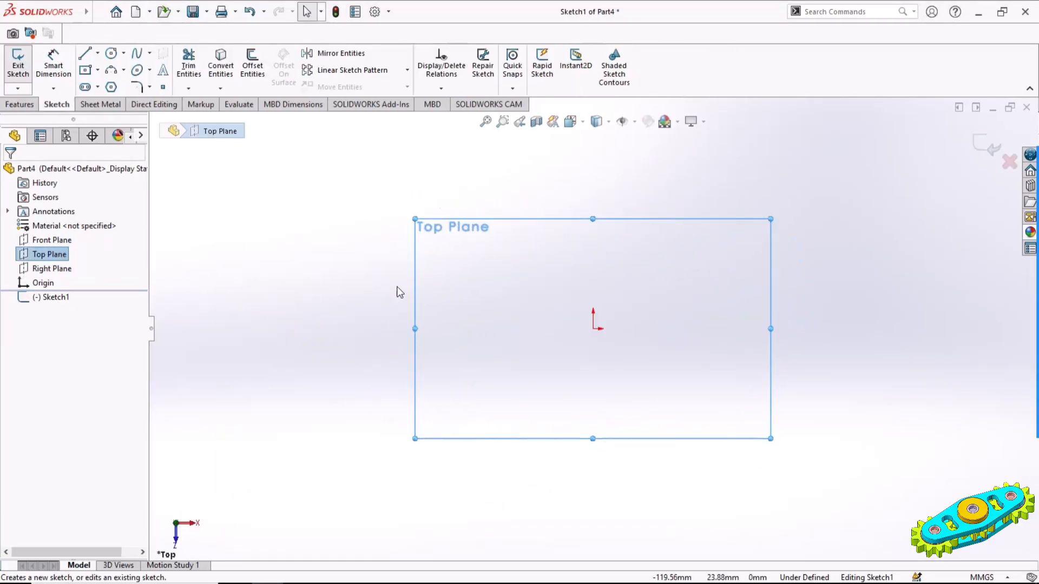
Draw two concentric circles centred on the origin, the inner one about 43 mm in diameter
click(110, 55)
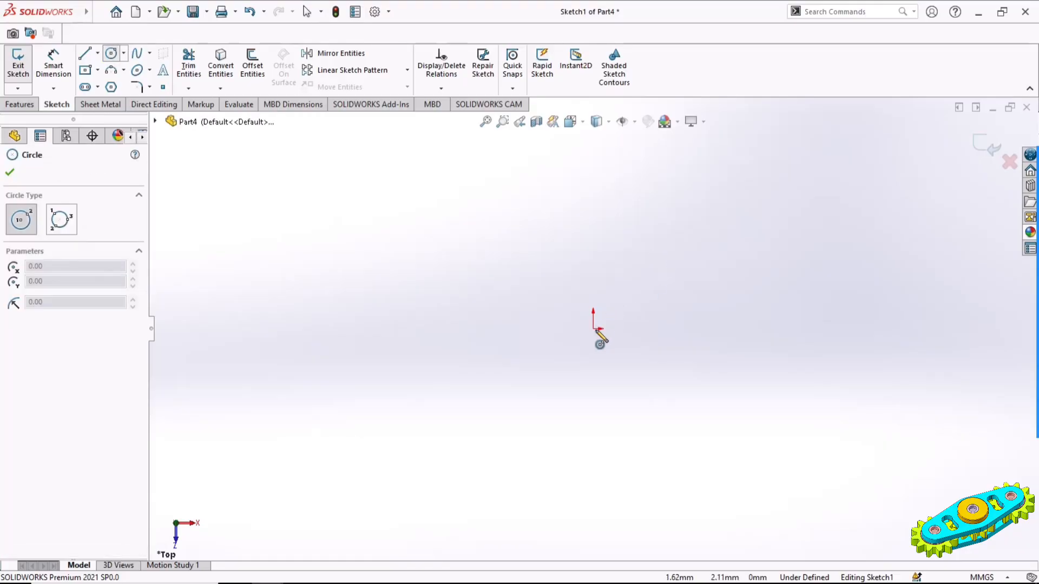
click(594, 328)
click(633, 338)
click(594, 329)
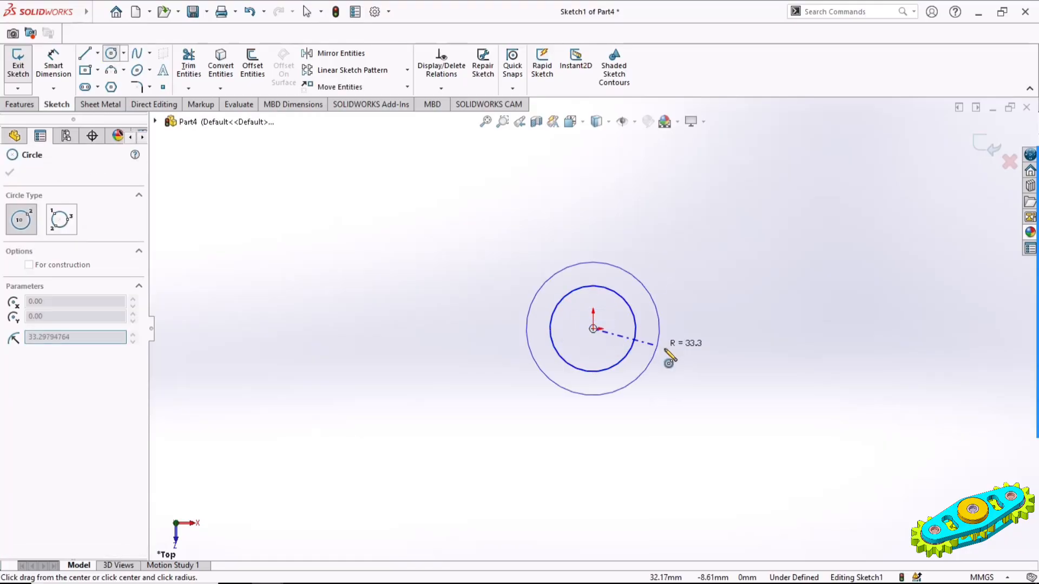
click(677, 352)
Dimension the inner circle's diameter as 24 mm and the outer circle's diameter as 40 mm
click(56, 77)
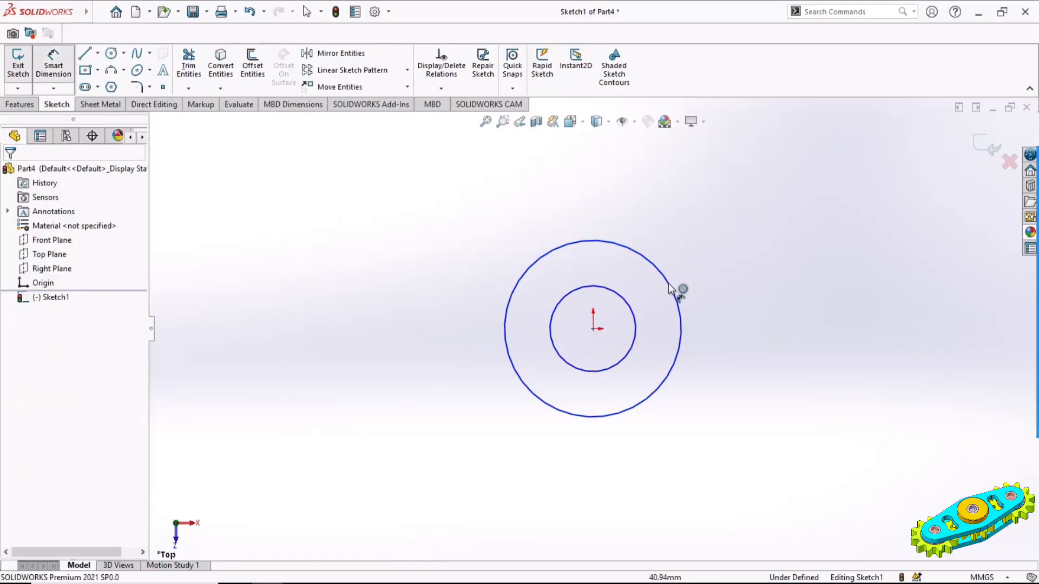
click(637, 320)
click(736, 239)
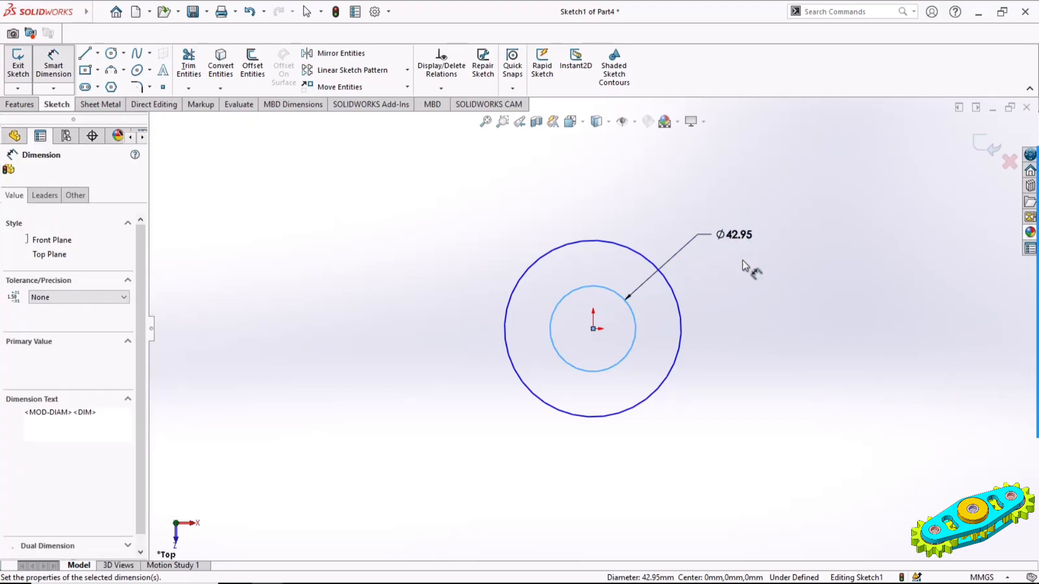
text(24)
key(Return)
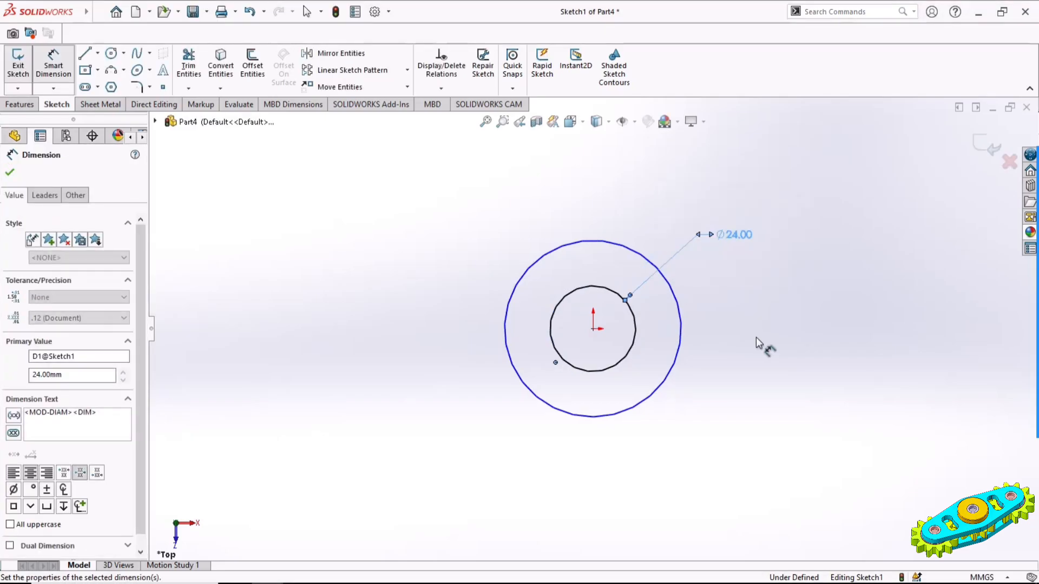
click(678, 303)
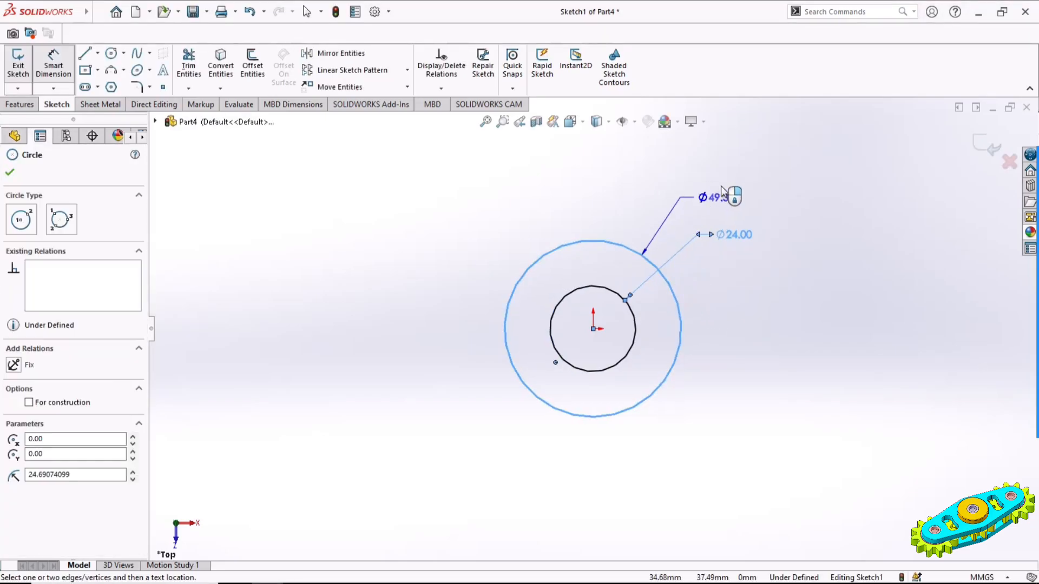
click(747, 216)
text(40)
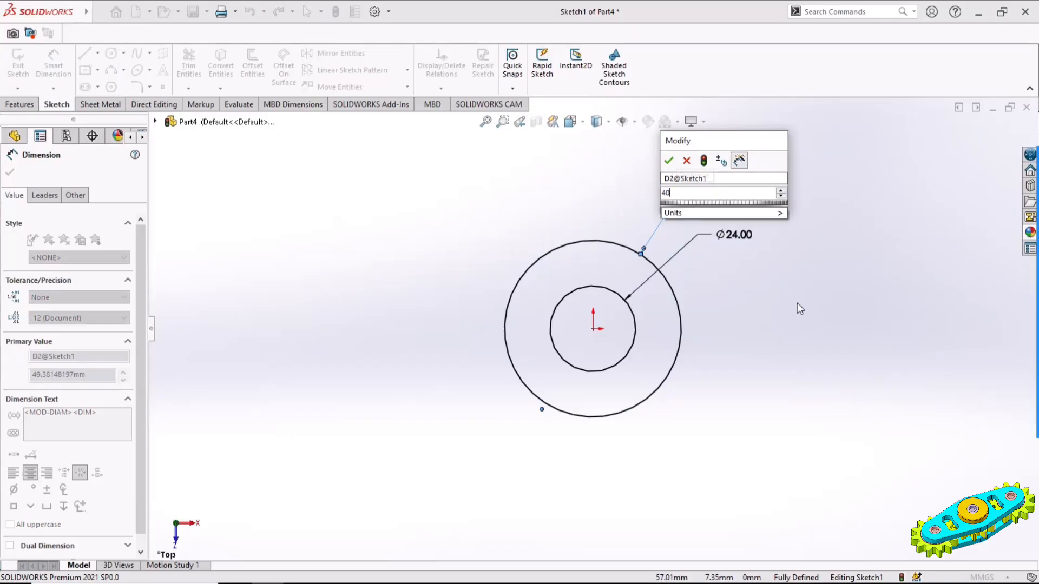
key(Return)
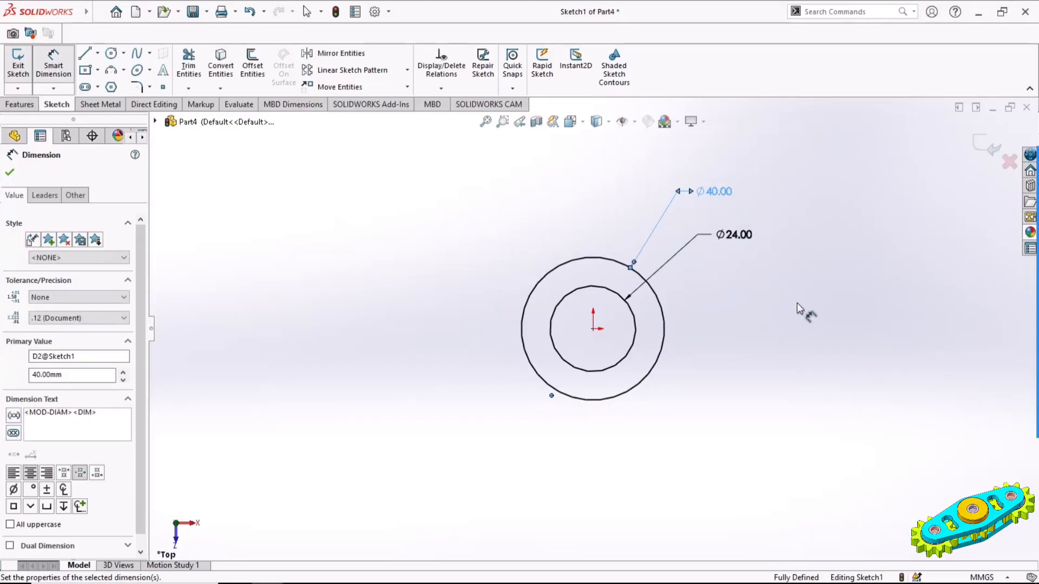
Extrude the ring profile 8 mm with the Mid Plane end condition
click(21, 105)
click(22, 59)
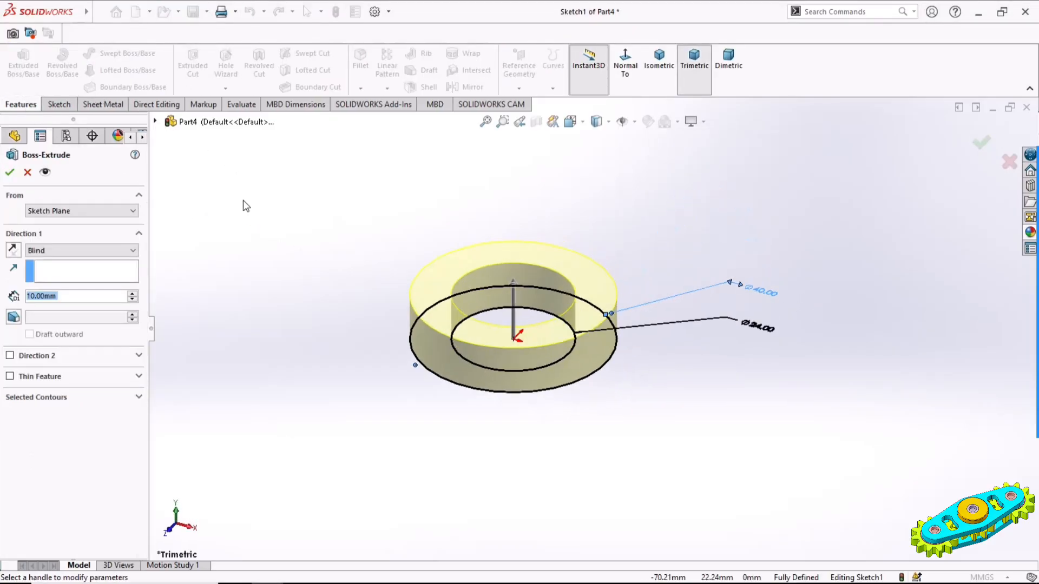
click(65, 250)
click(57, 298)
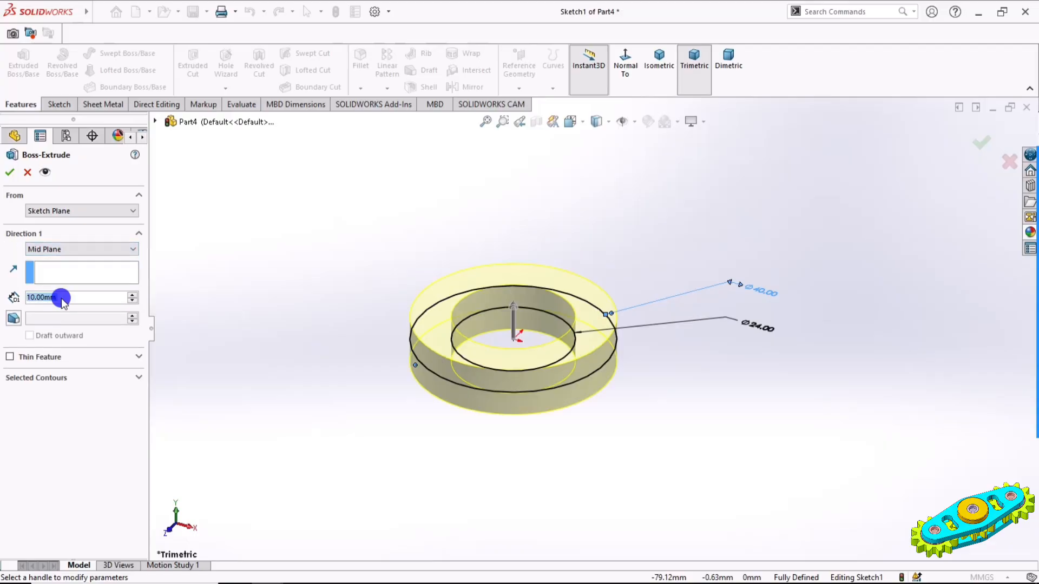
text(8)
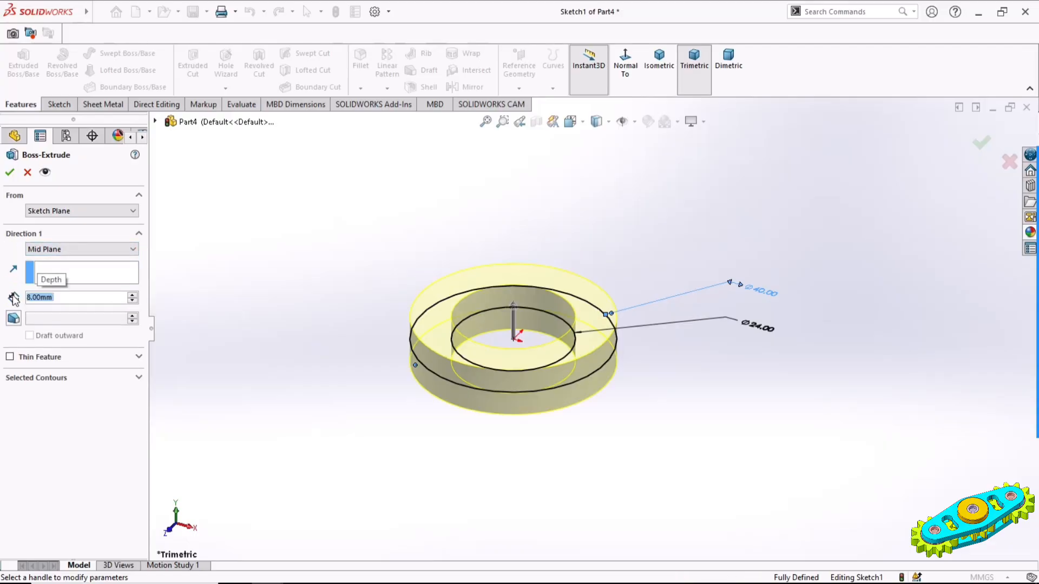
key(Return)
click(9, 172)
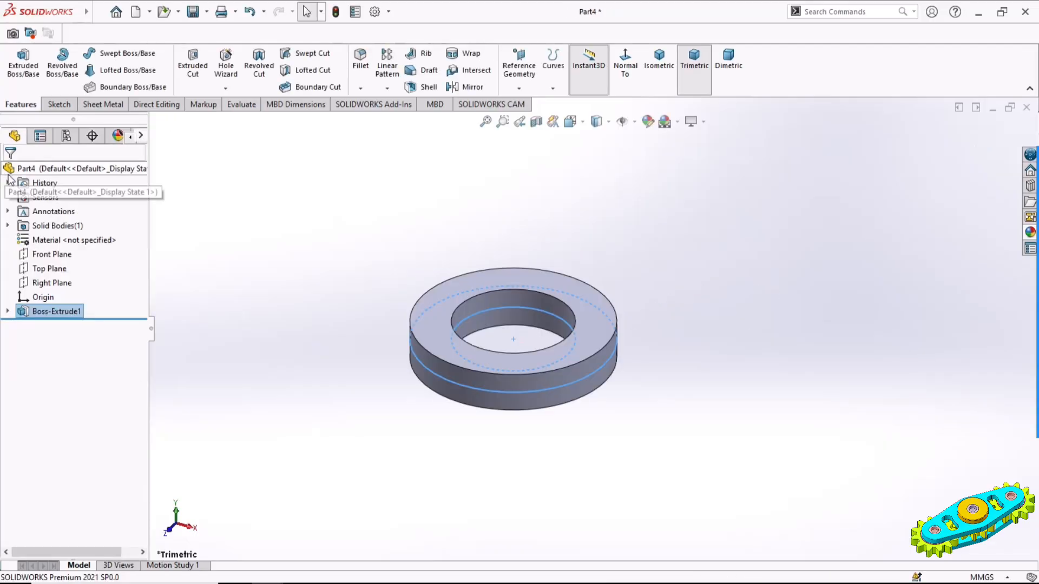
Start a sketch on the ring's upper flat face and convert its outer circular edge into a sketch entity
click(586, 300)
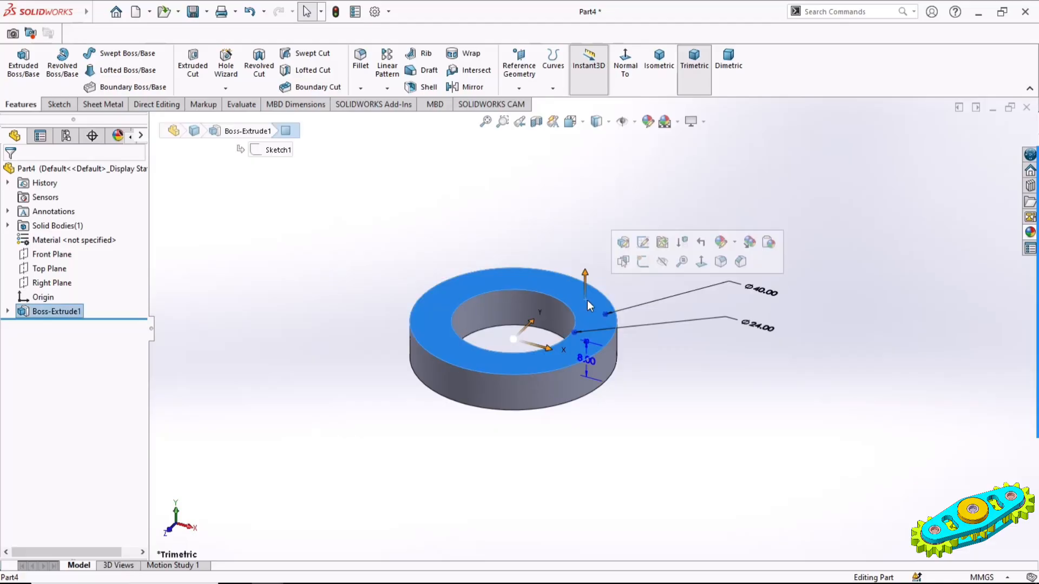
click(633, 259)
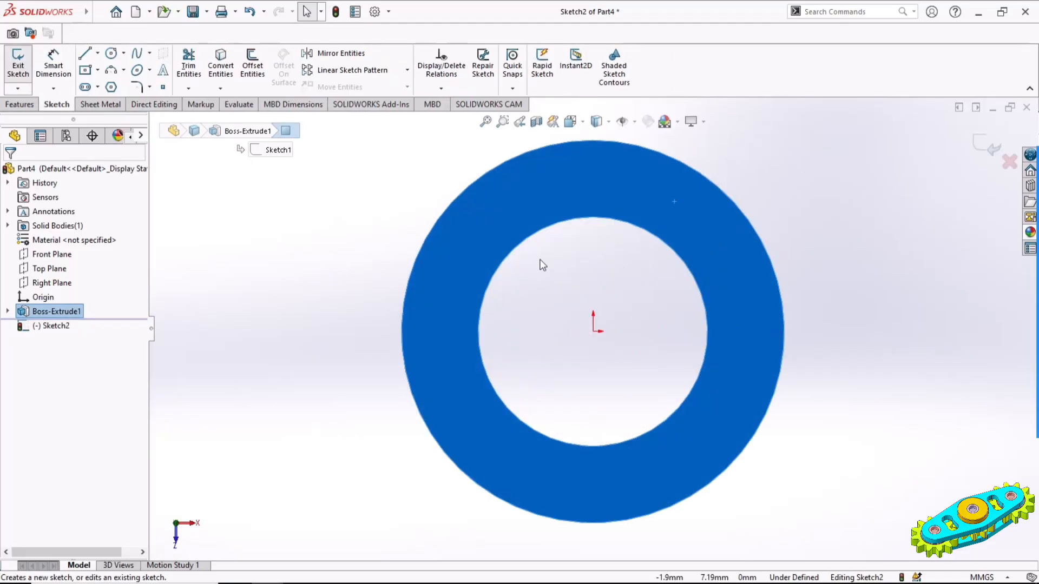
click(359, 227)
click(221, 65)
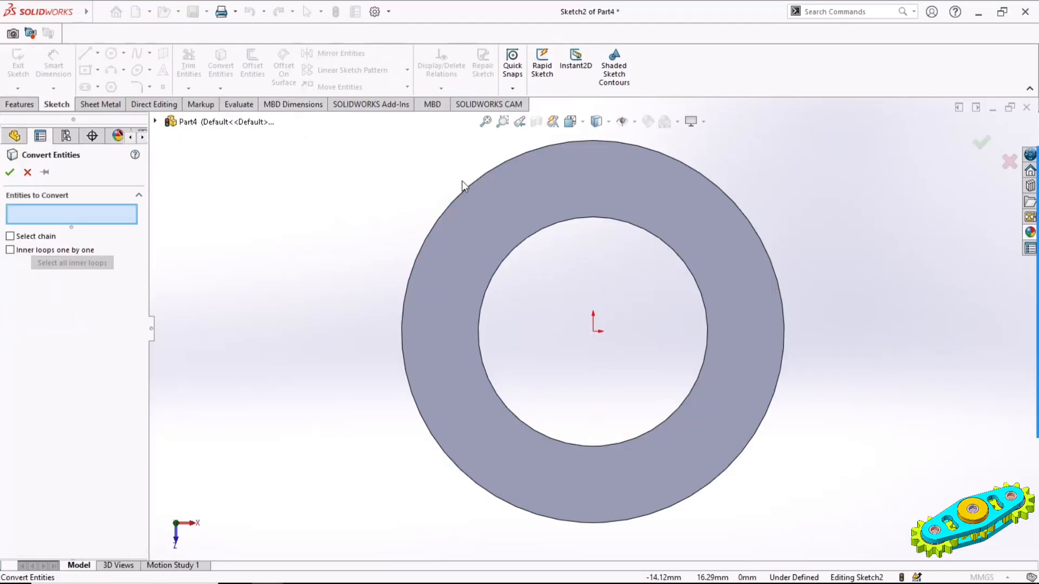
click(468, 193)
click(9, 172)
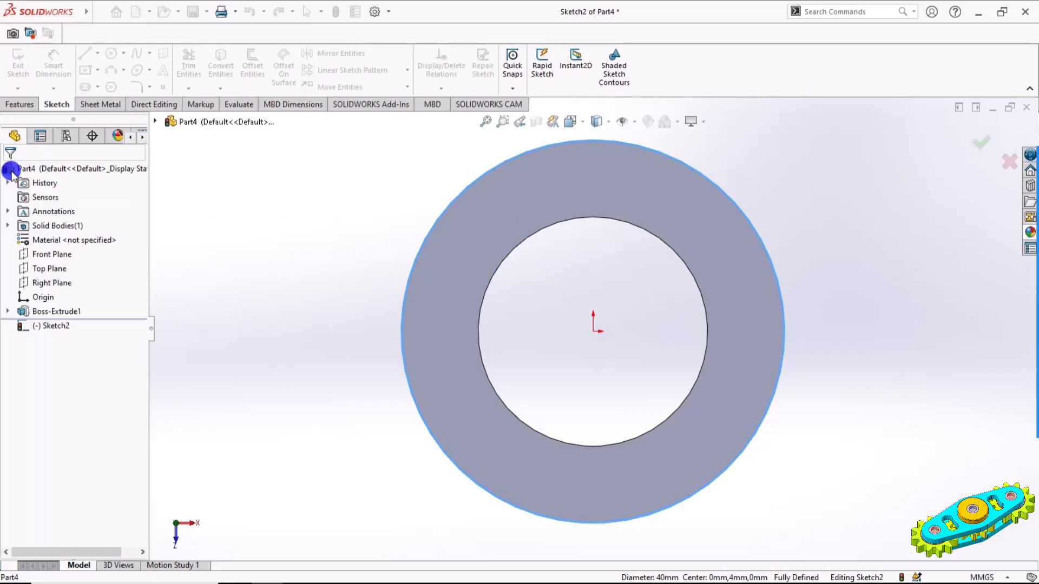
Draw a circle centred on the origin between the ring's inner and outer edges and set its diameter to 30 mm
click(112, 54)
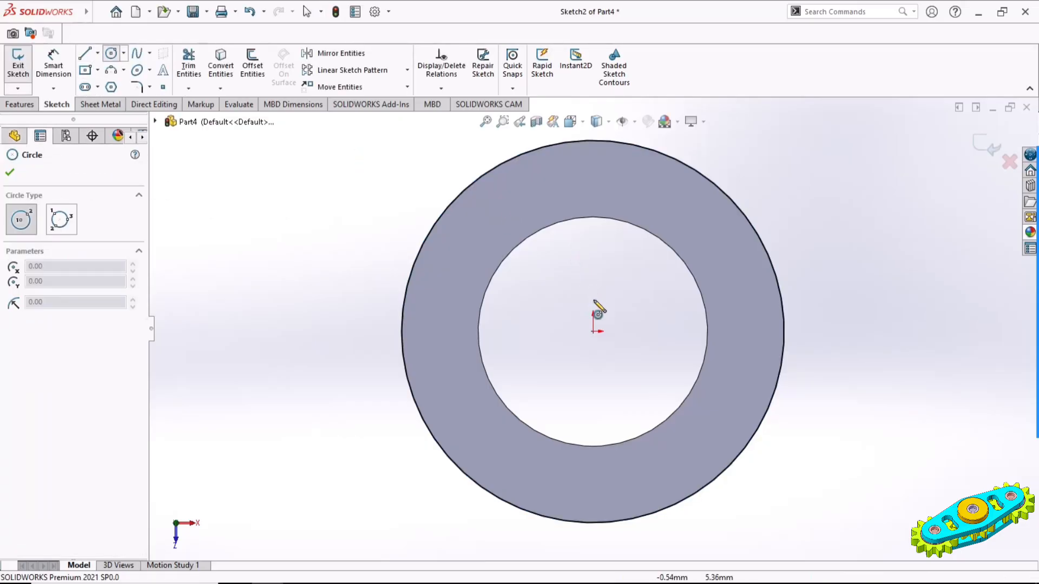
click(594, 331)
click(734, 368)
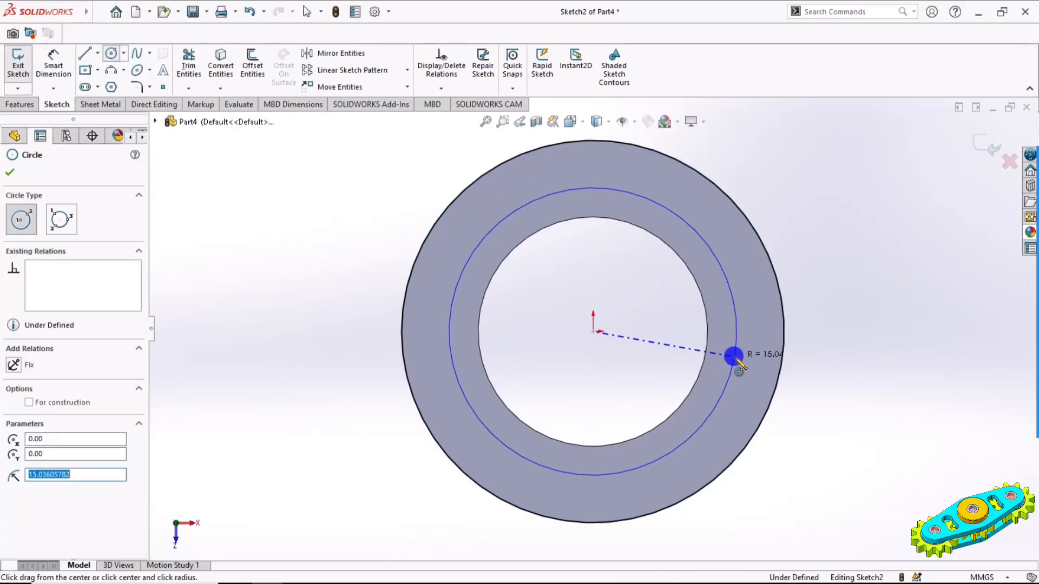
click(53, 62)
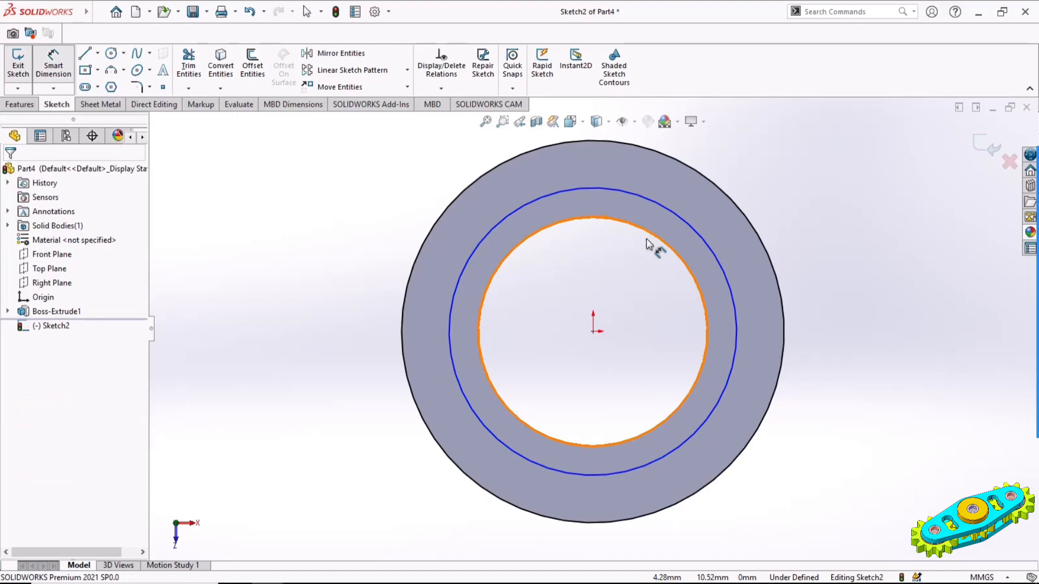
click(732, 290)
click(842, 165)
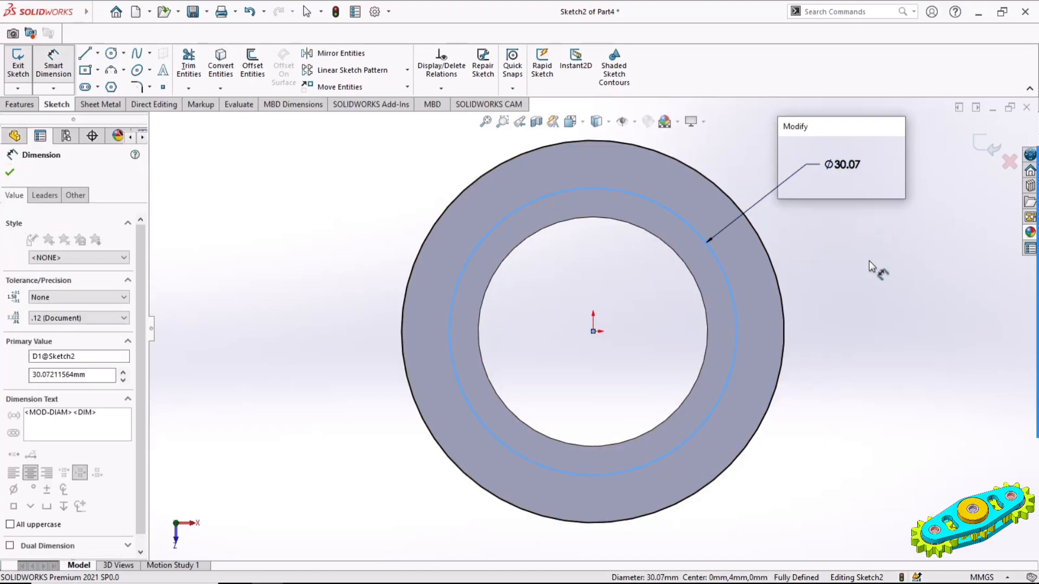
key(Return)
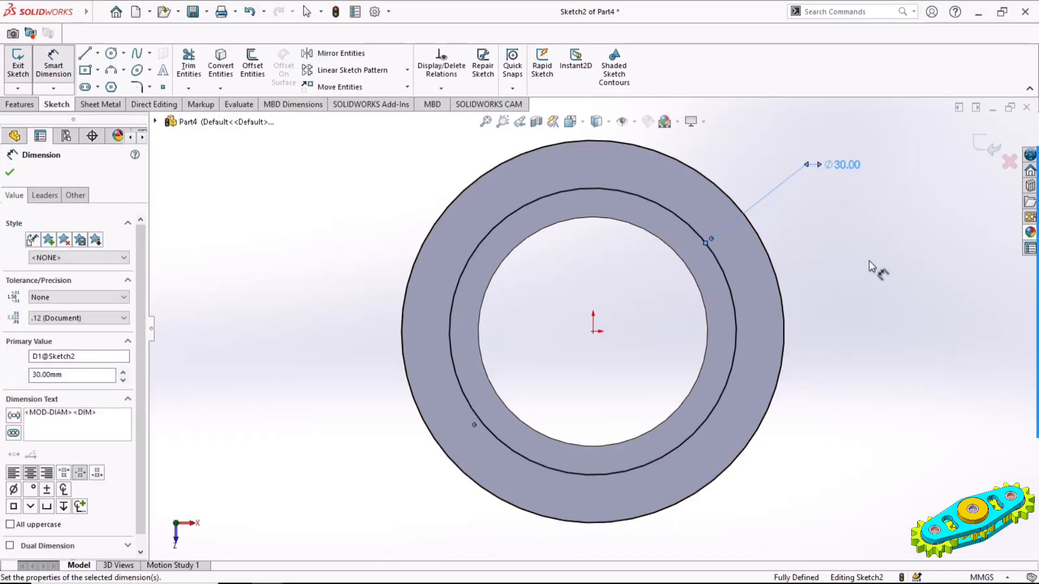
click(869, 263)
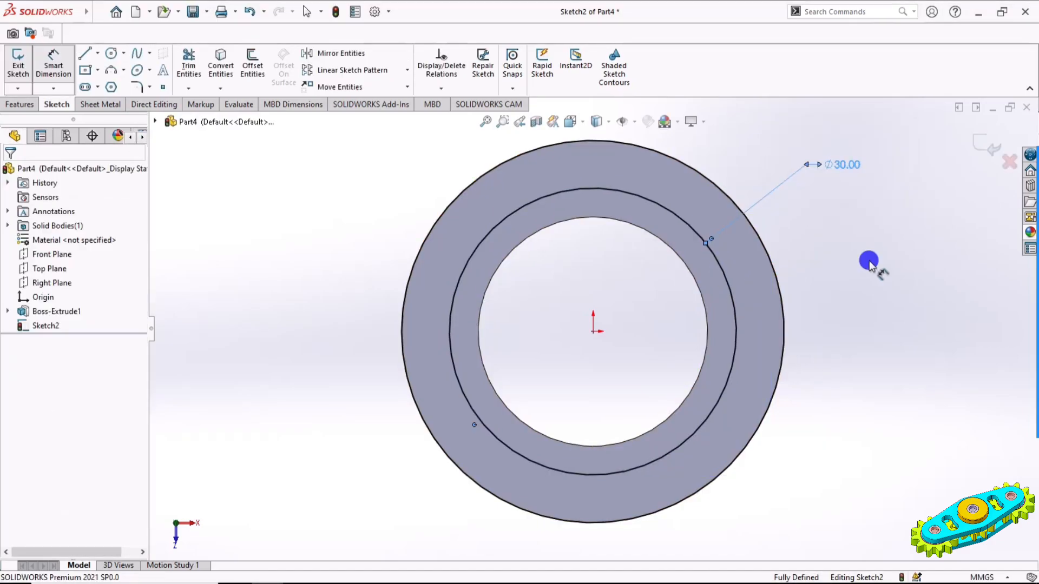
Draw a horizontal line rightward from the origin and a 5 mm vertical line joining the tops of the 30 mm and outer circles
click(85, 54)
click(593, 331)
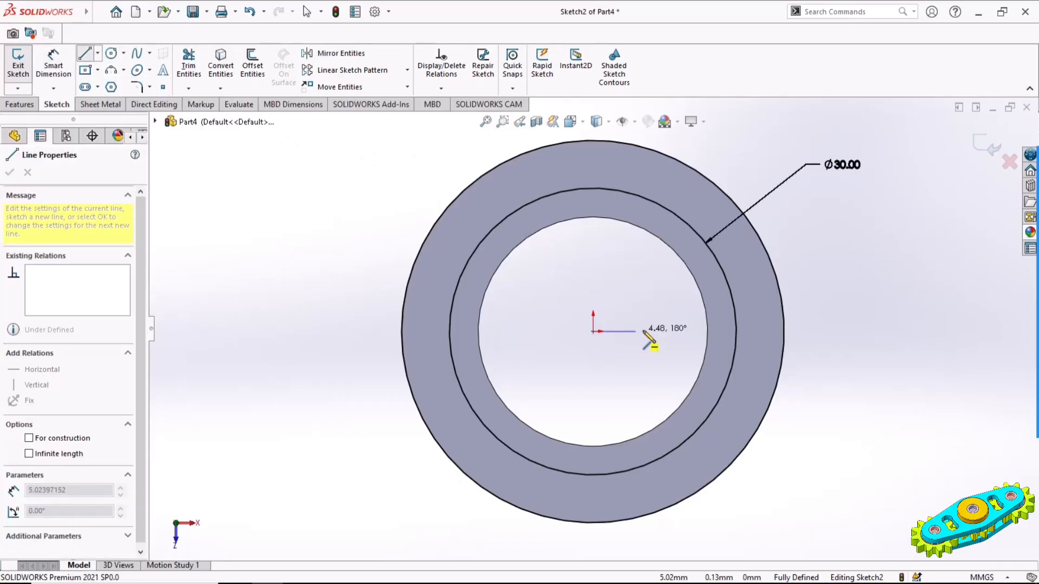
click(663, 329)
key(Escape)
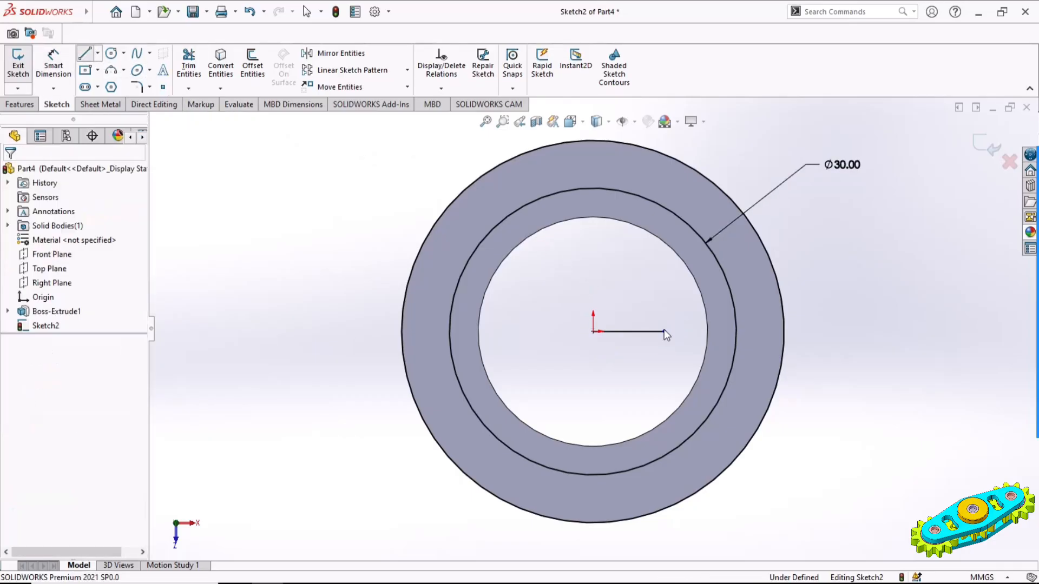
key(l)
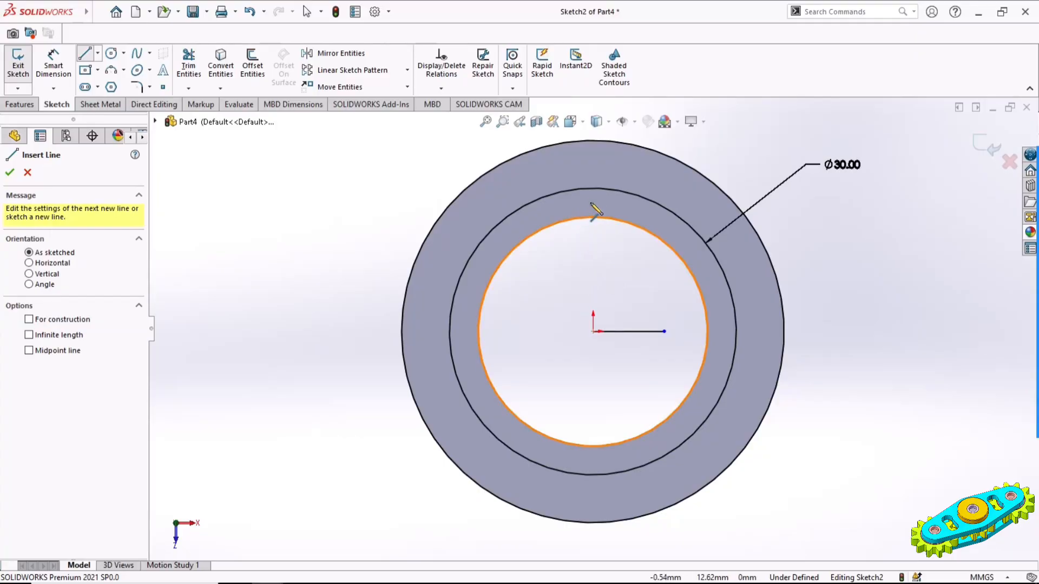
click(594, 189)
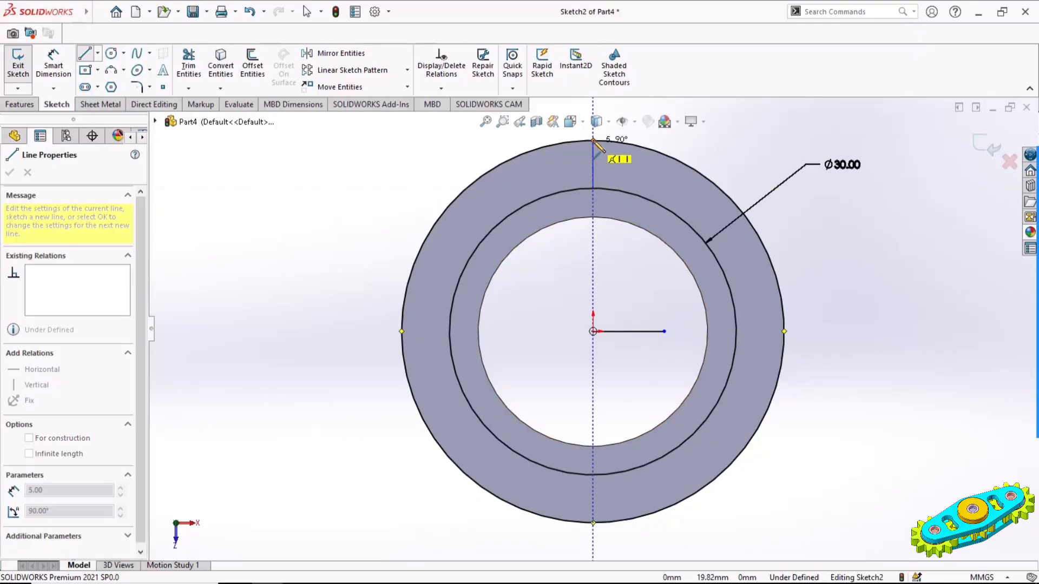
click(593, 140)
key(Escape)
Convert the horizontal line and the short vertical line to construction geometry
ctrl+middle_drag(637, 219, 614, 290)
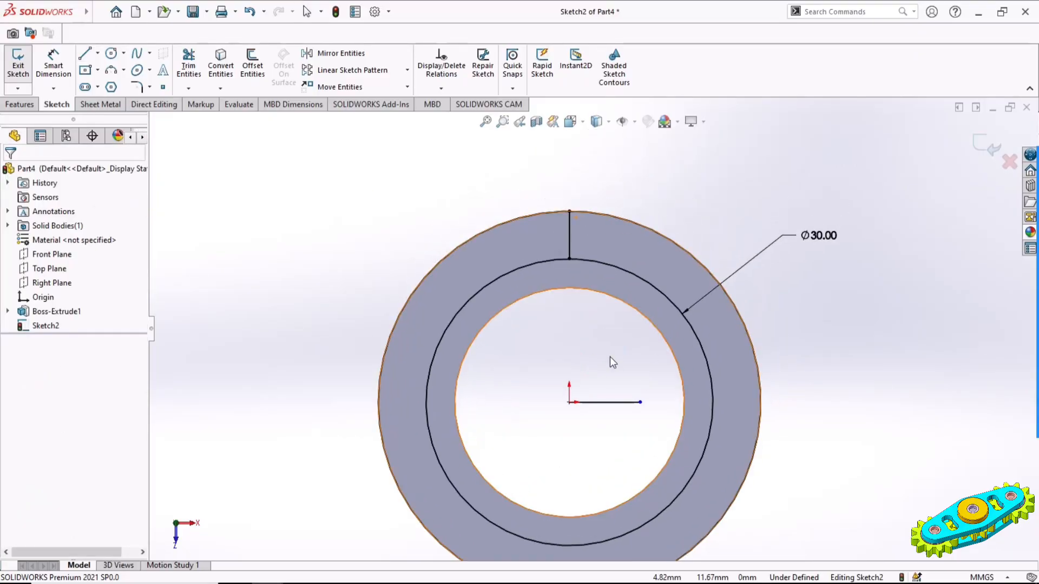
click(618, 403)
ctrl+click(568, 228)
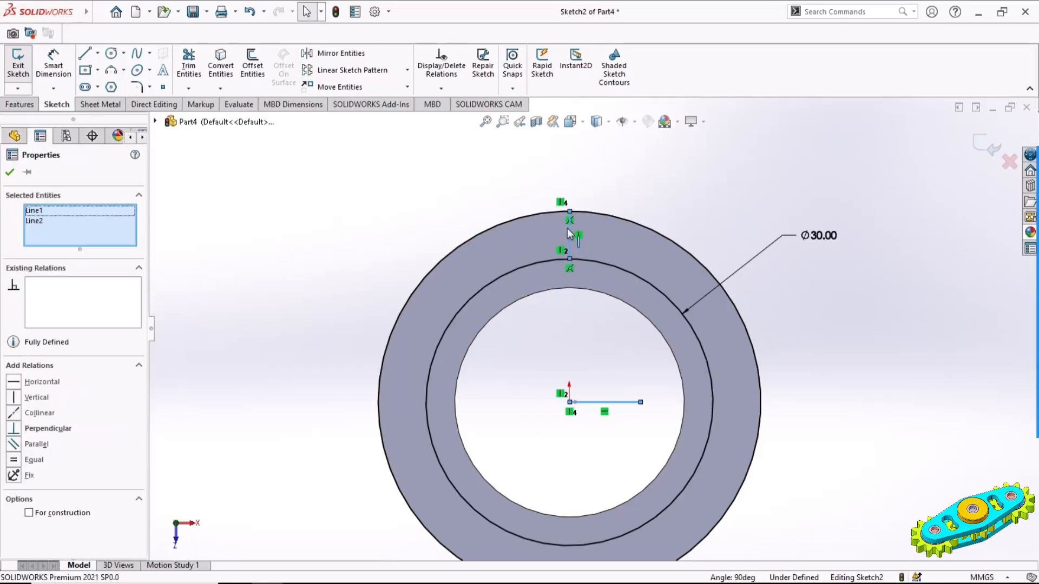
click(29, 513)
click(9, 172)
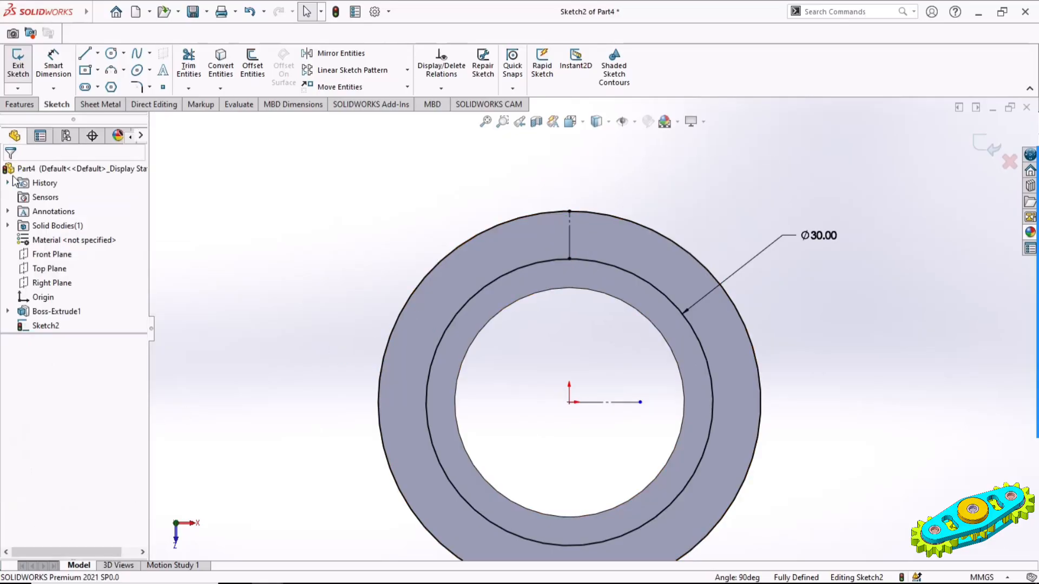
Draw a three-point arc from the outer circle, about 1.5 mm left of the vertical centreline, down to the 30 mm circle, bulging outward
scroll(597, 241, down, 3)
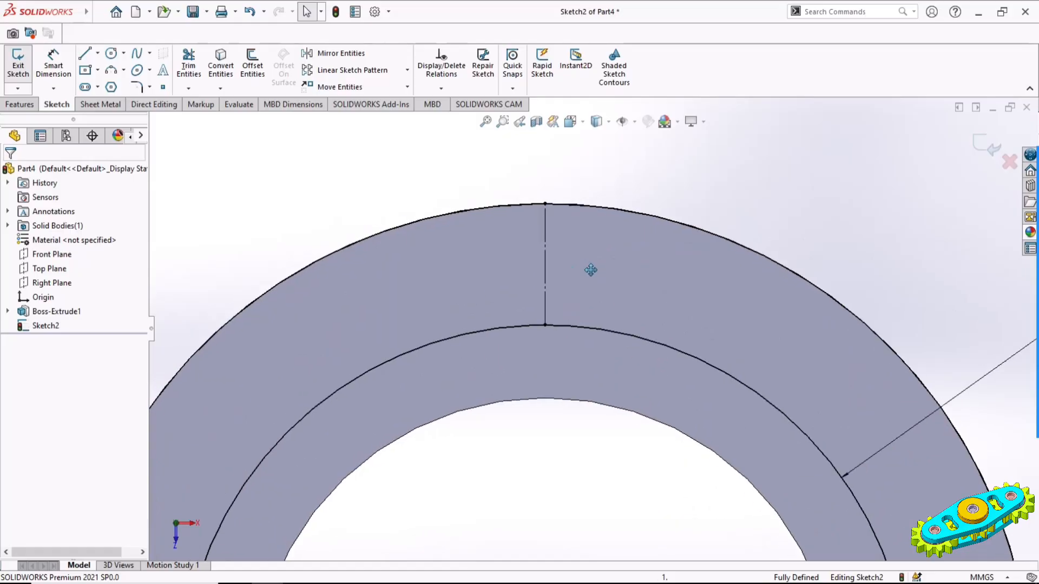
click(111, 75)
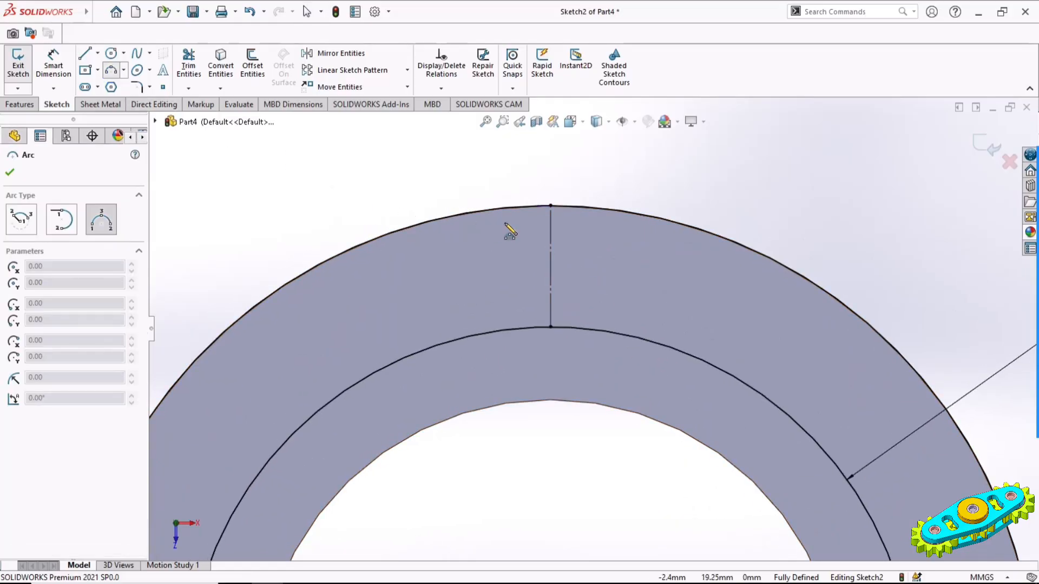
click(515, 208)
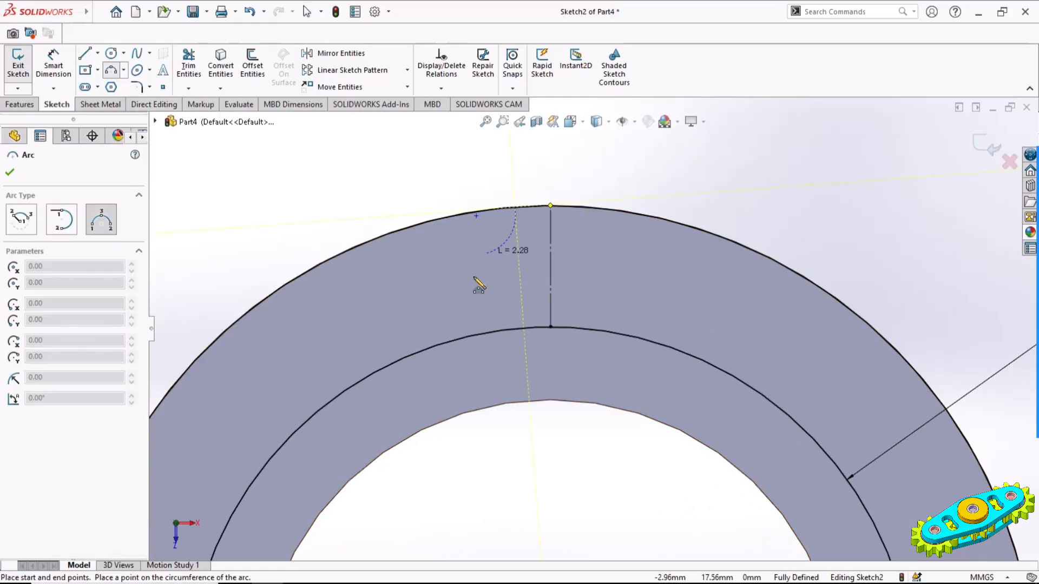
click(459, 339)
click(471, 283)
key(Escape)
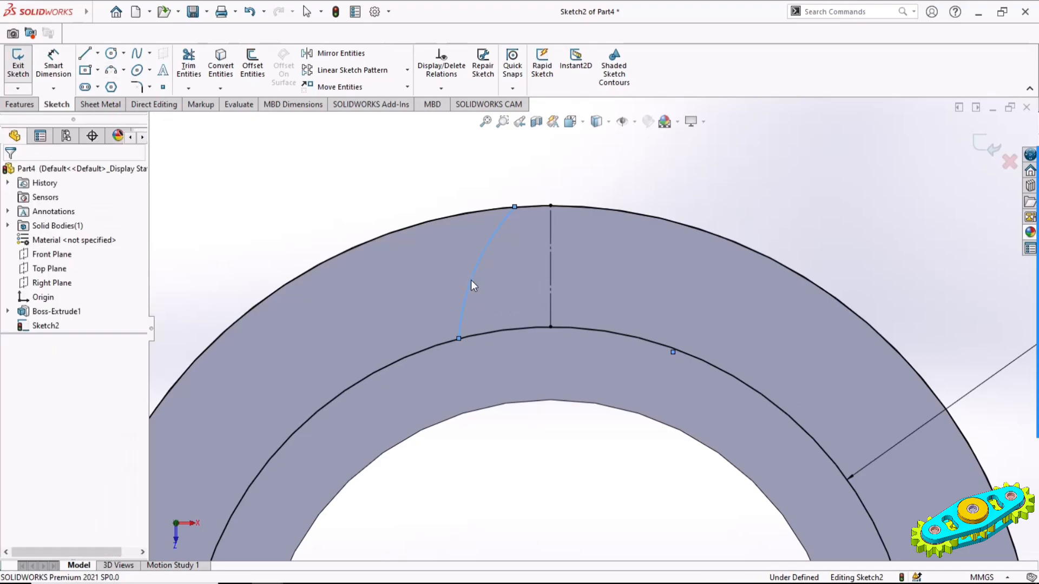
Mirror the tooth-flank arc about the short vertical construction line
click(487, 249)
ctrl+click(550, 260)
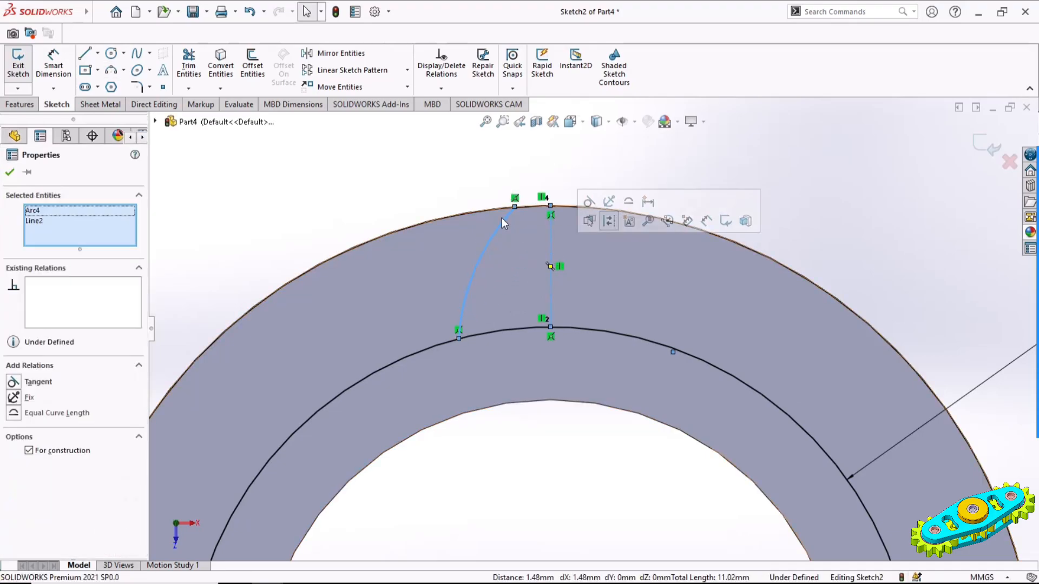
click(327, 56)
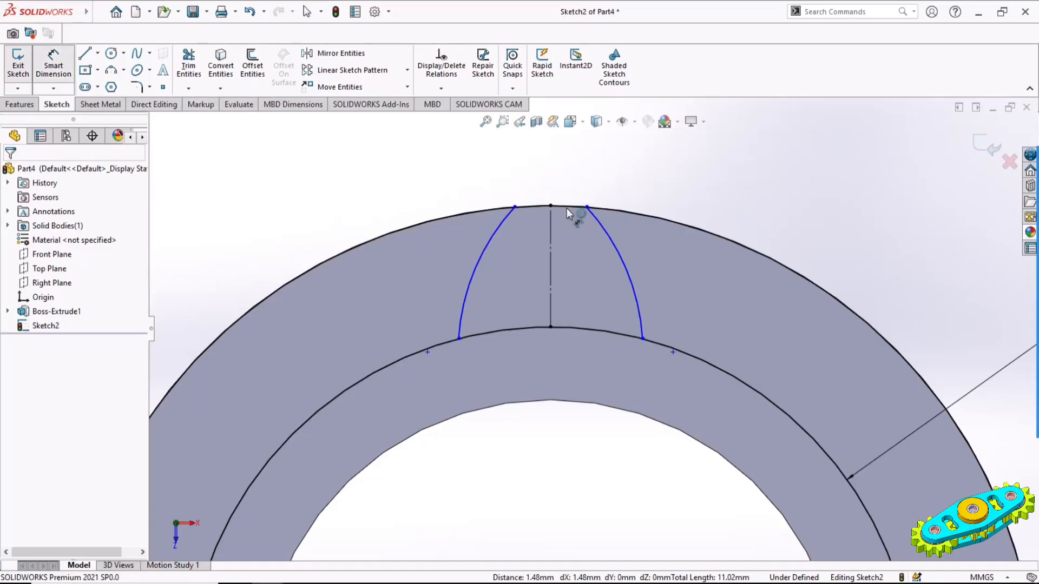
Dimension the gap between the two arcs' upper endpoints on the outer circle to 2 mm
click(515, 206)
click(587, 207)
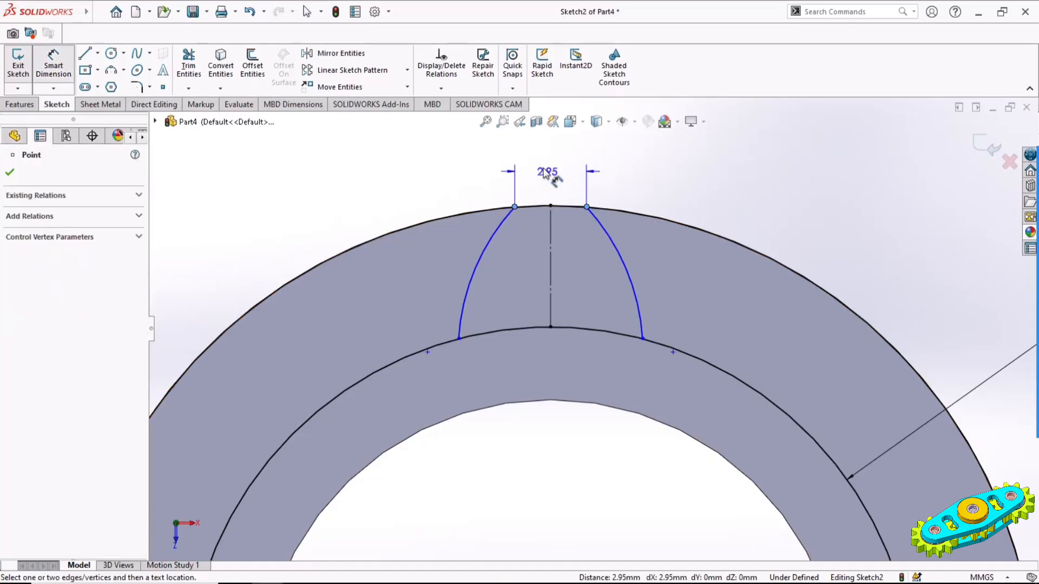
click(549, 171)
text(2.95076282mm)
key(Return)
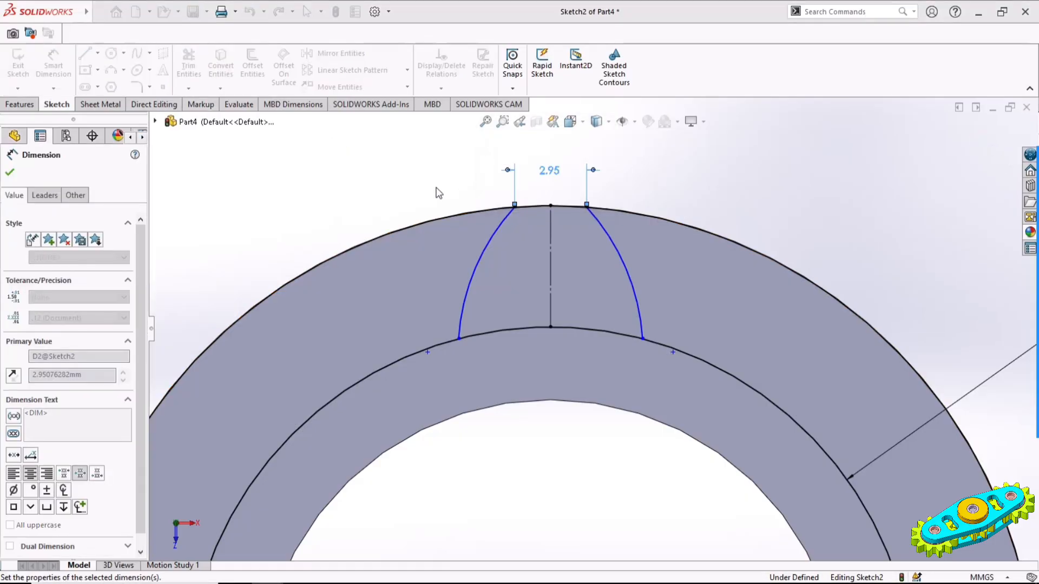
Dimension the distance between the two arcs' lower endpoints on the 30 mm circle to 5.35 mm
click(473, 336)
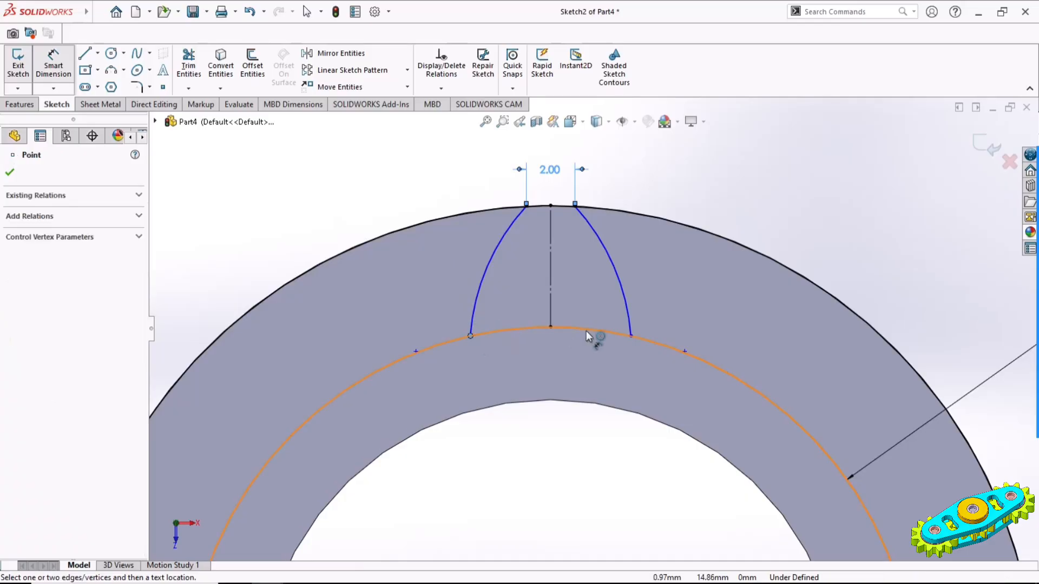
click(632, 338)
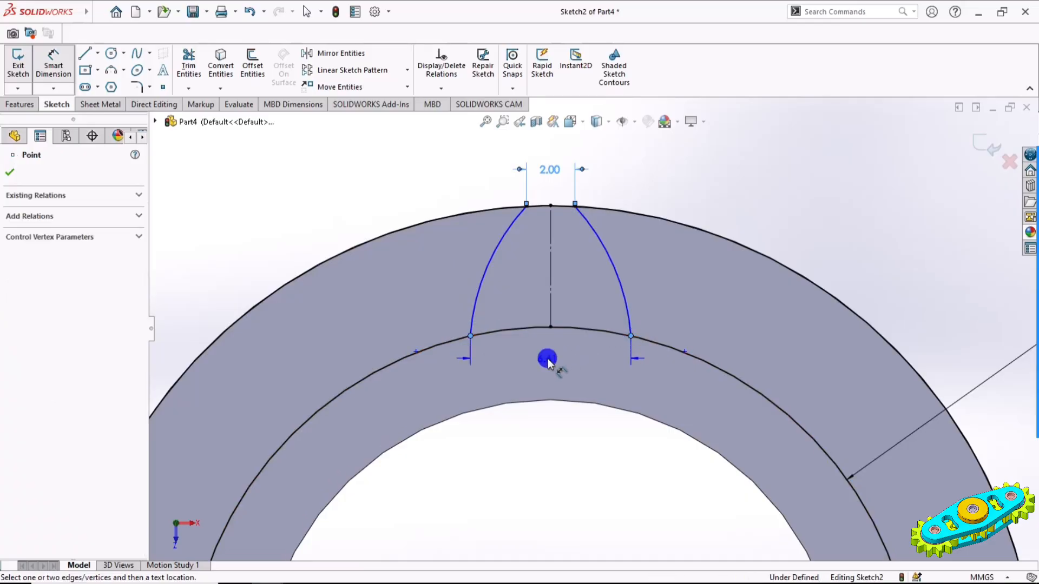
click(547, 361)
text(5.3)
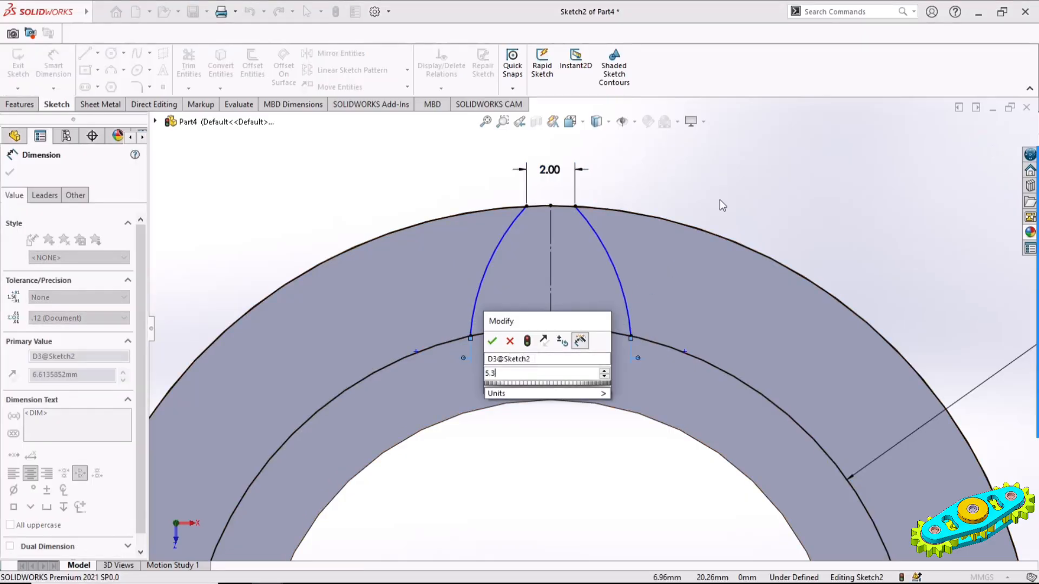
text(5)
key(Return)
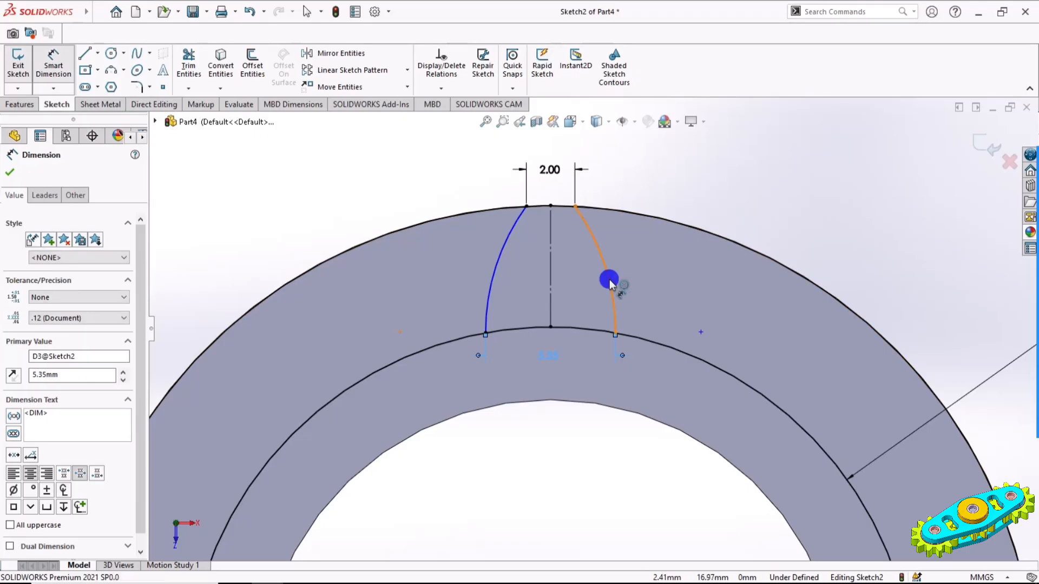
Set the radius of the right tooth-flank arc to 10 mm
click(609, 282)
click(830, 249)
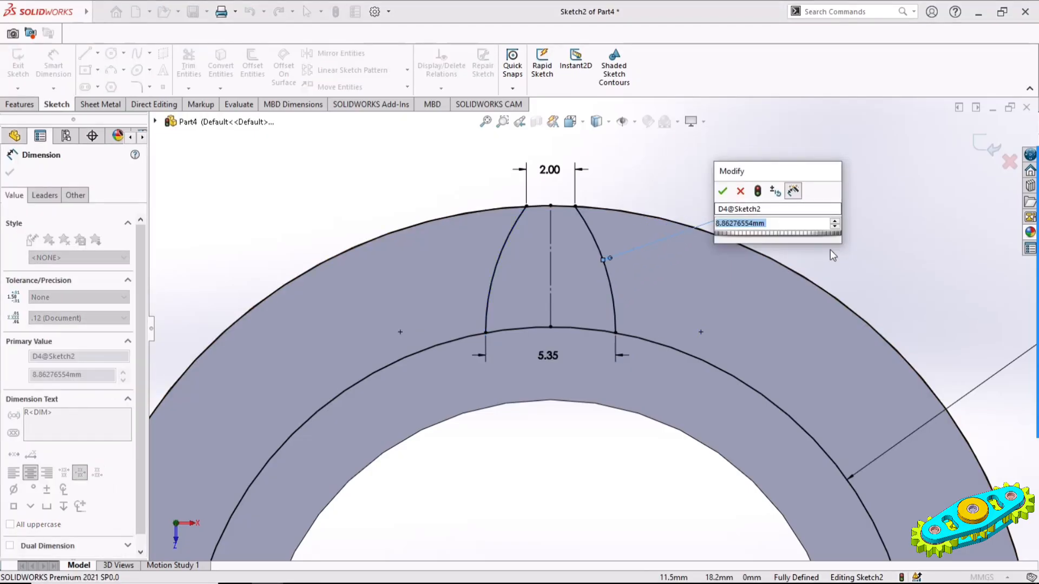
text(10)
key(Return)
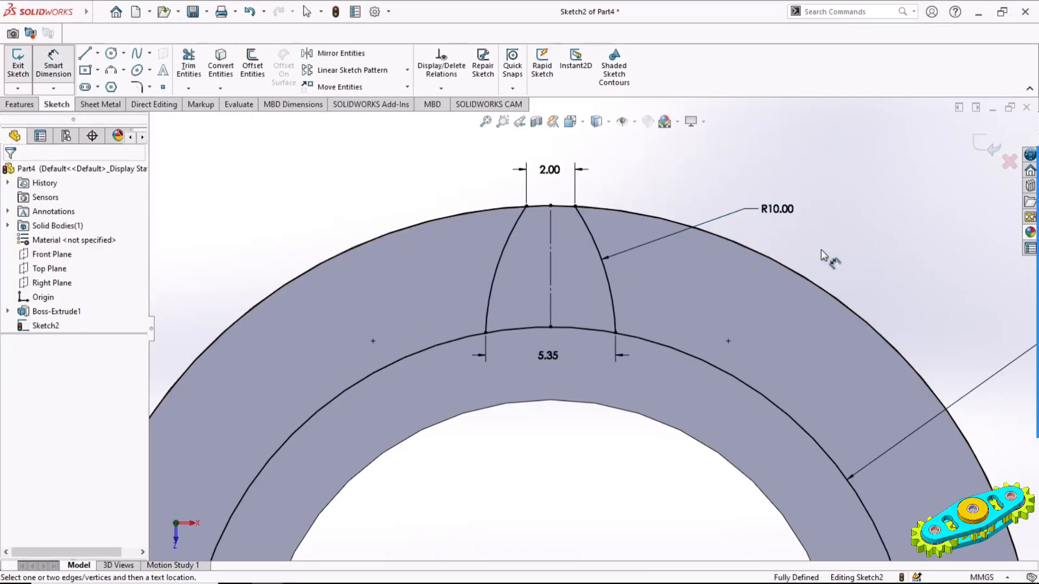
Circular-pattern both tooth-flank arcs around the origin with 12 equally spaced instances over 360 degrees
click(407, 70)
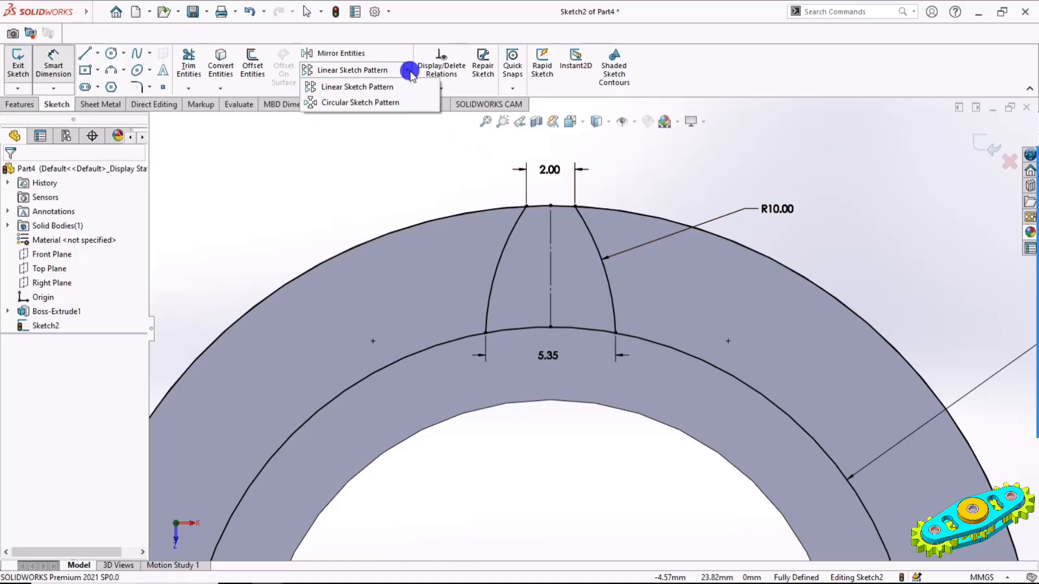
click(352, 101)
click(596, 241)
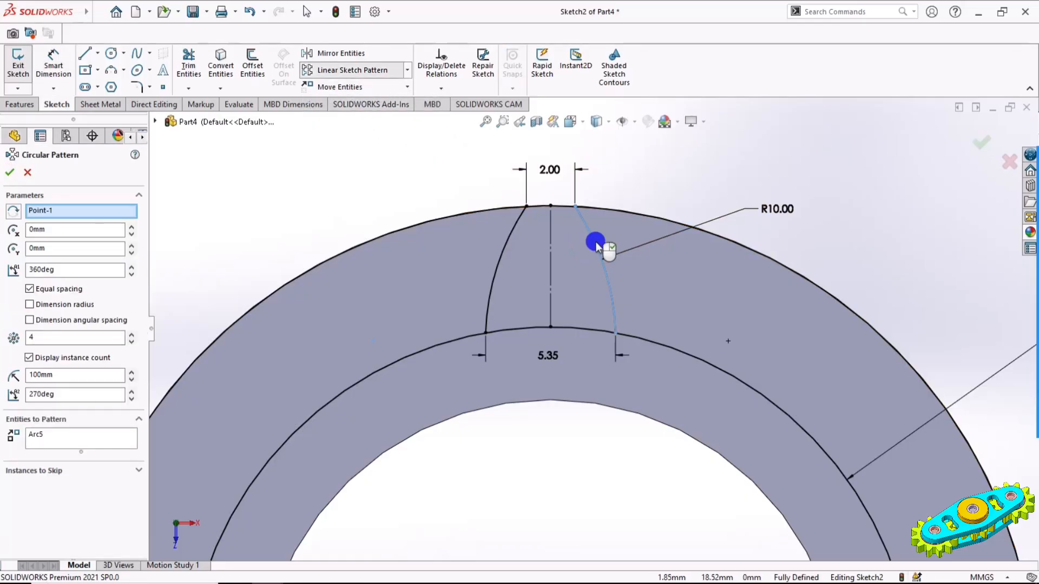
click(502, 256)
scroll(529, 227, up, 5)
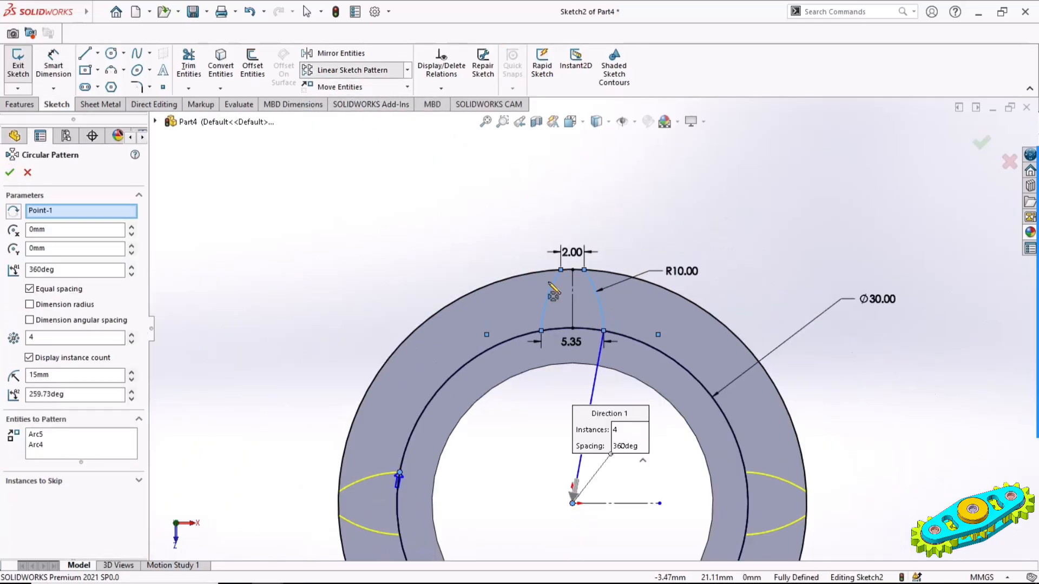
scroll(654, 291, up, 1)
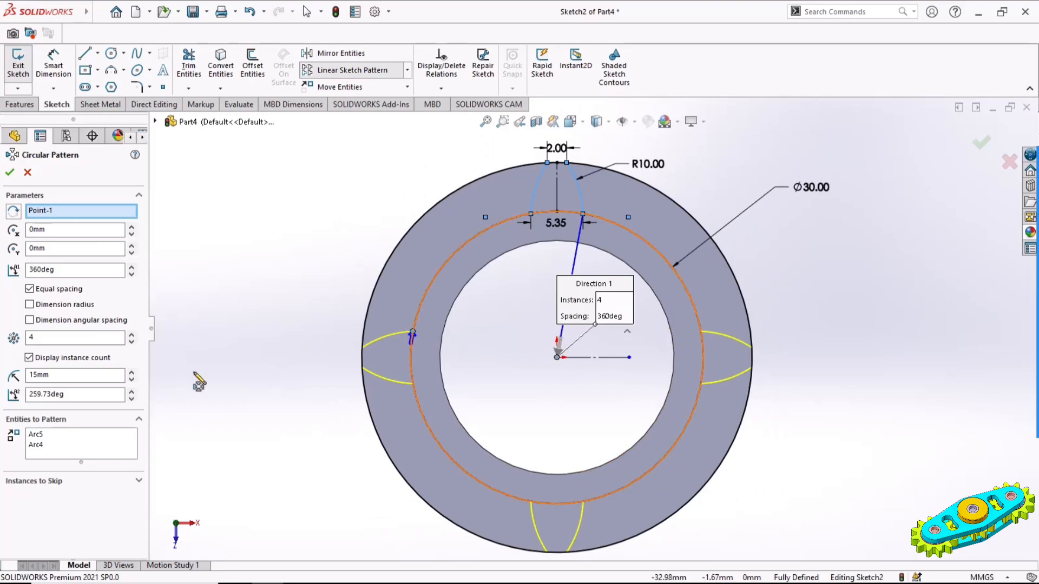
double_click(47, 337)
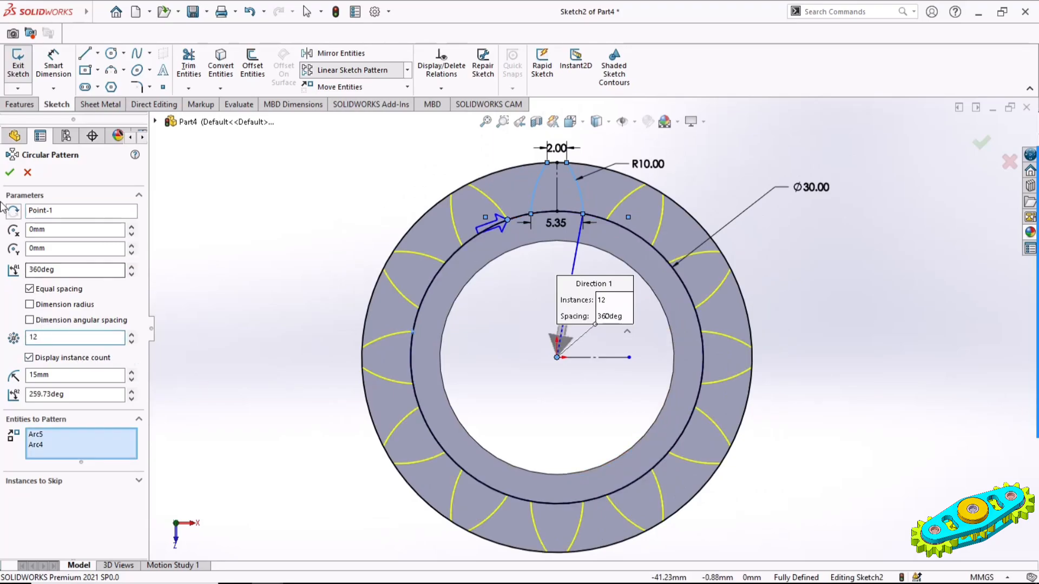
click(10, 172)
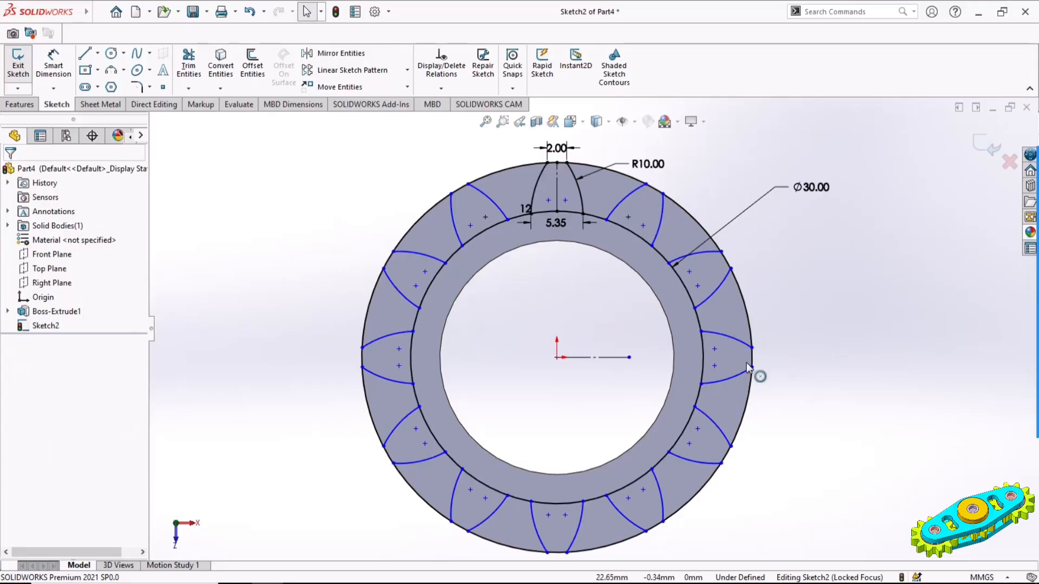
Make the two arc centre points of the rightmost tooth symmetric about the horizontal construction line
click(714, 349)
ctrl+click(714, 365)
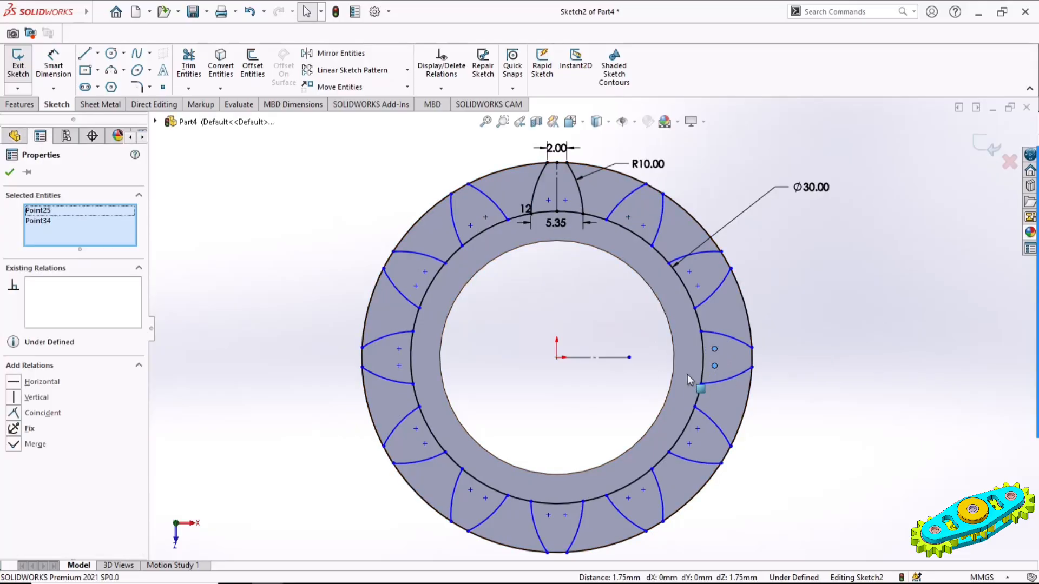
ctrl+click(611, 358)
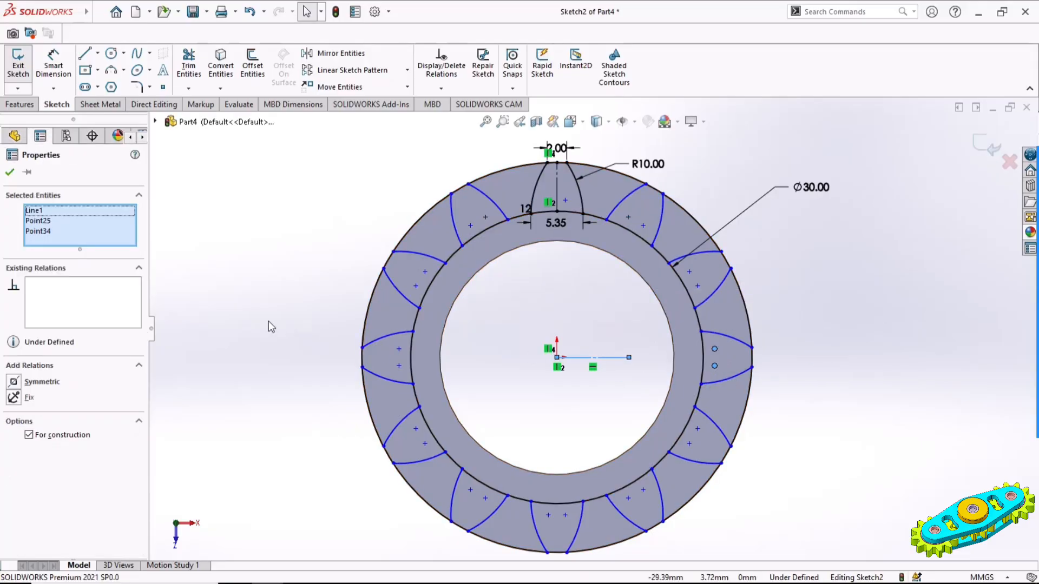
click(14, 382)
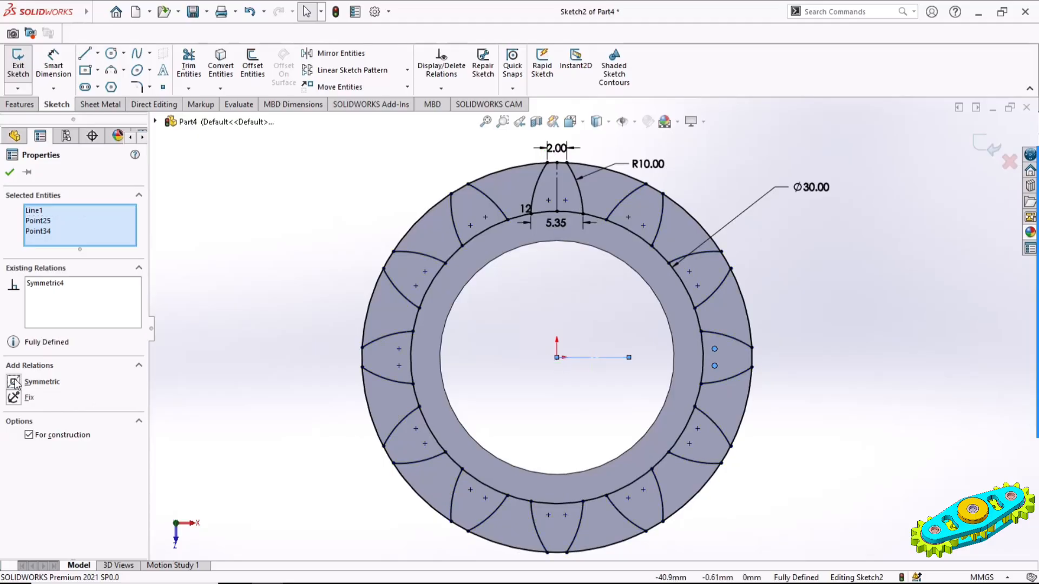
click(317, 342)
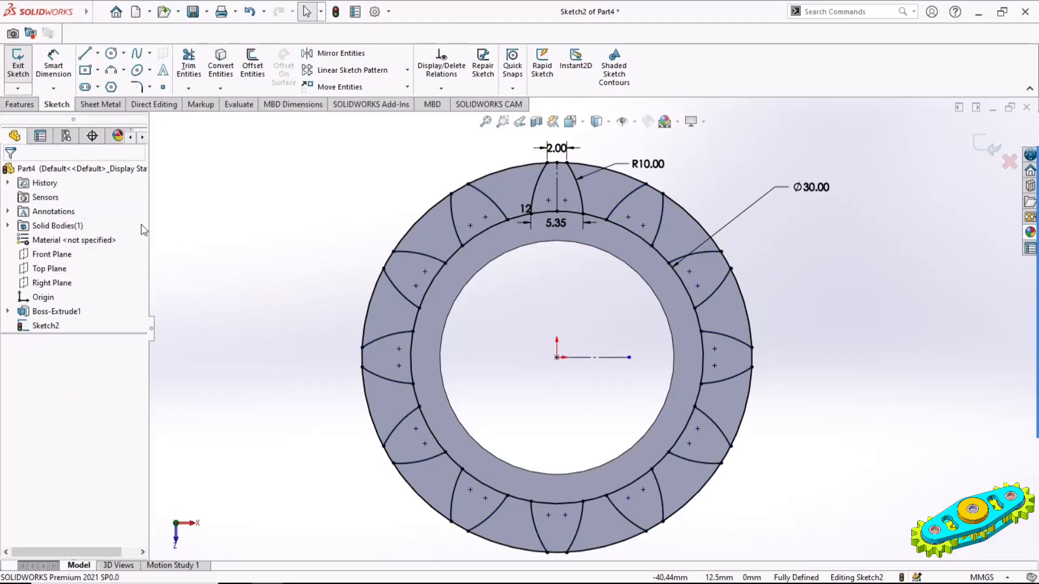
Cut-extrude the twelve regions between the tooth profiles with a blind depth of 8 mm
click(22, 105)
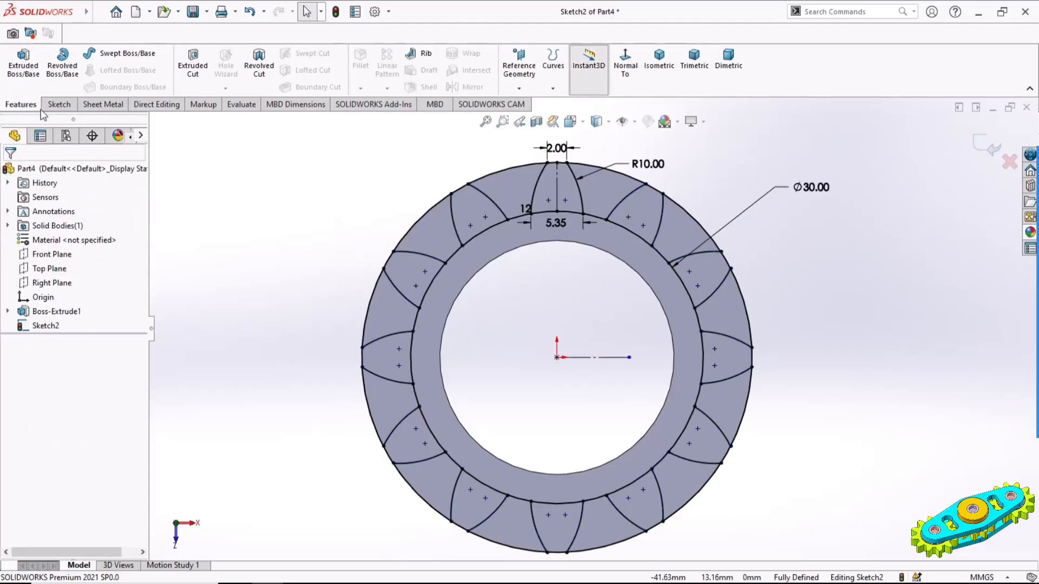
click(193, 65)
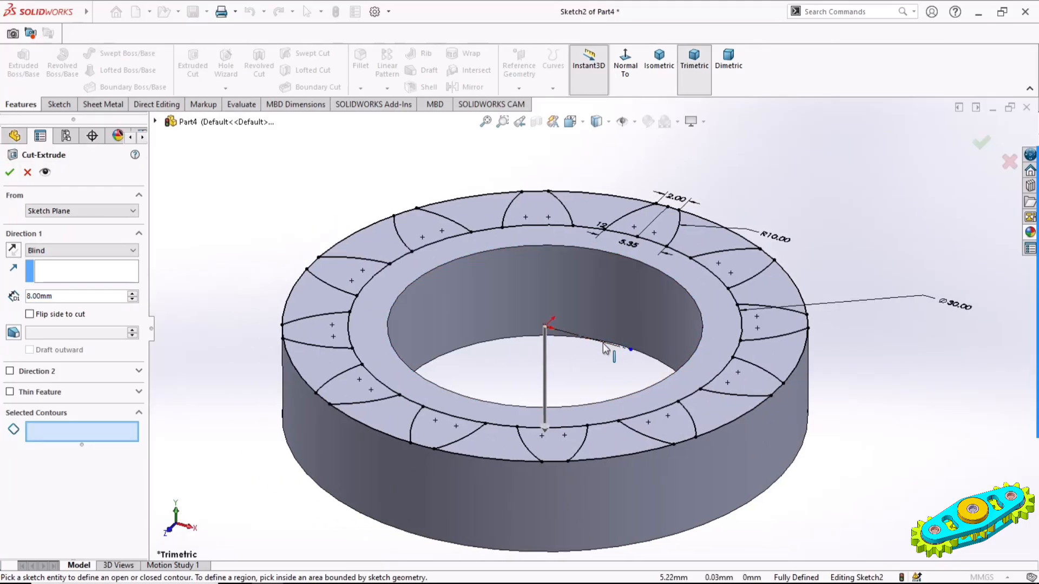
click(697, 241)
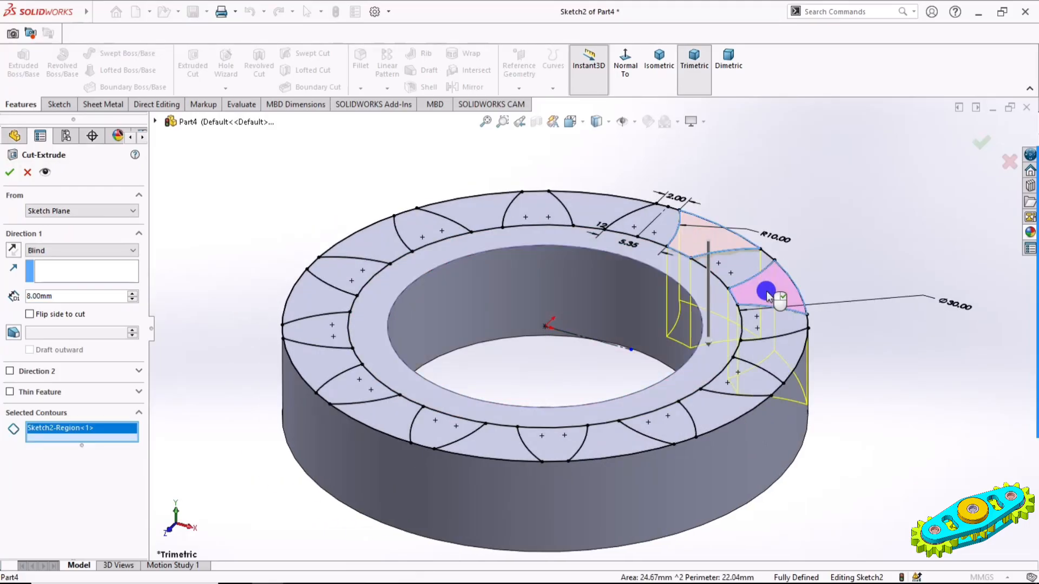
click(772, 351)
click(718, 407)
click(621, 441)
click(486, 442)
click(376, 417)
click(326, 361)
click(324, 299)
click(361, 246)
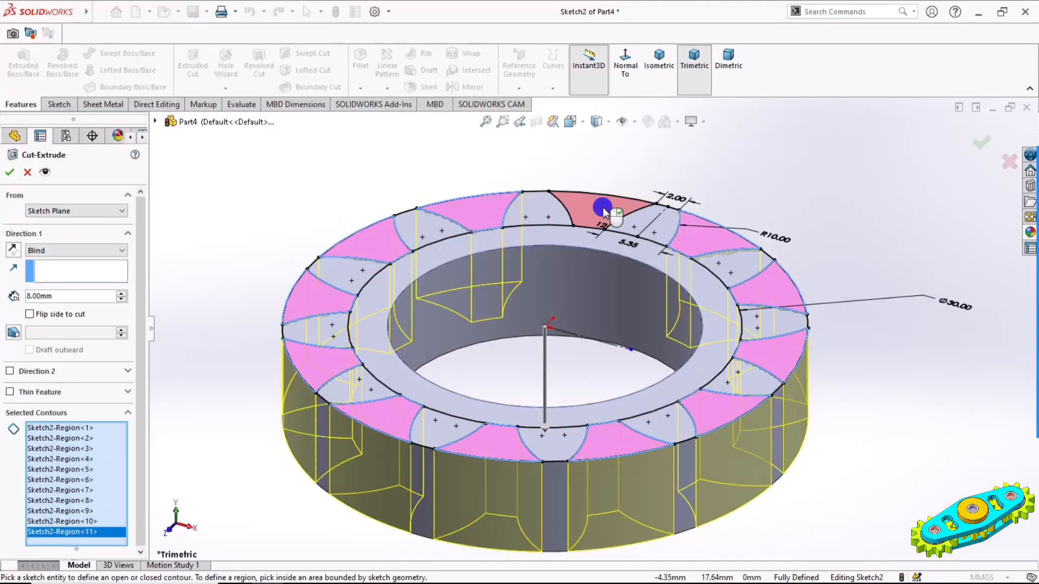
click(605, 211)
click(9, 172)
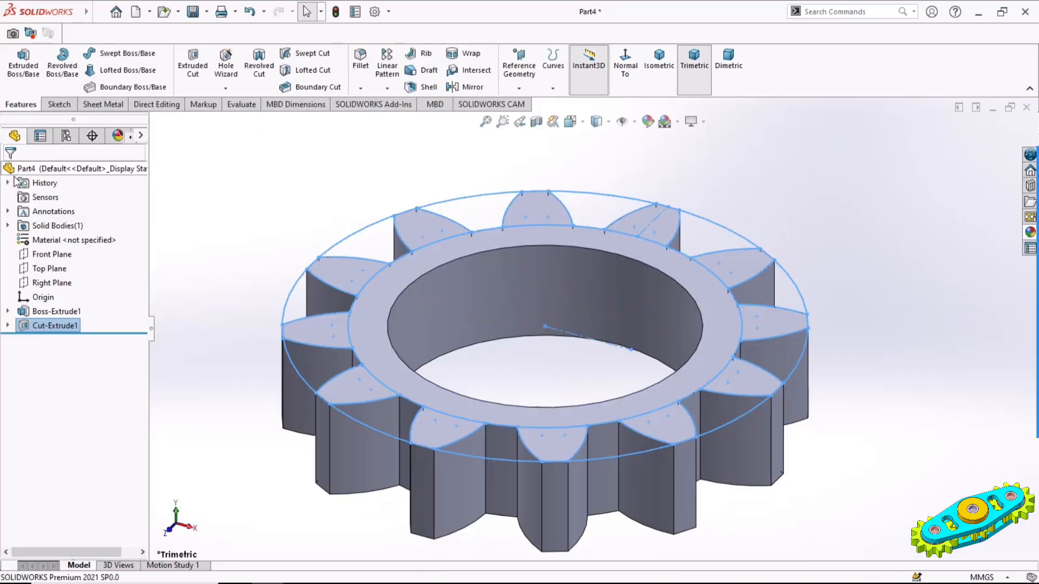
Set the isometric view and apply a yellow-green colour to the whole part
click(650, 171)
click(658, 84)
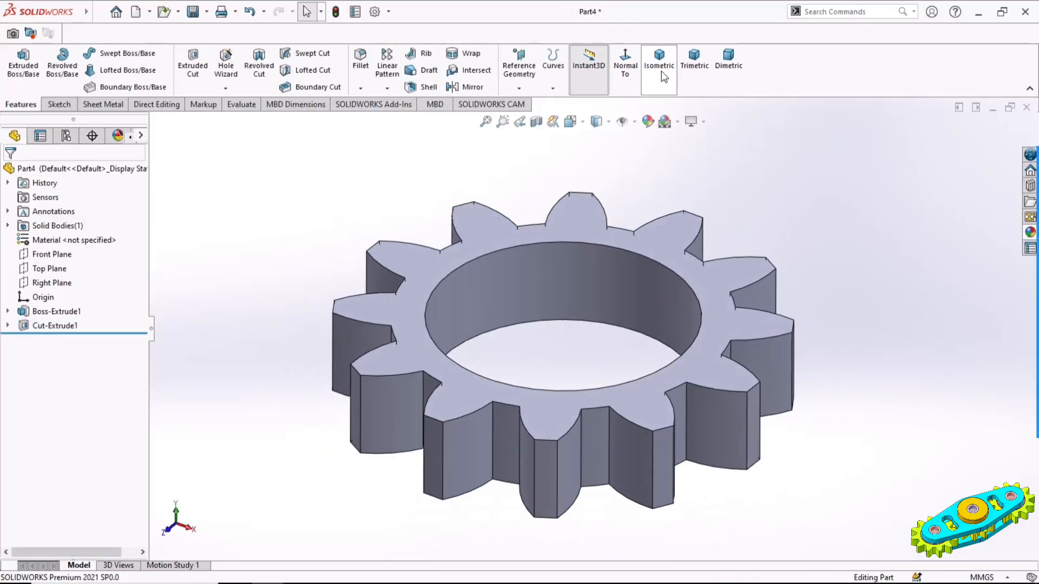
click(648, 121)
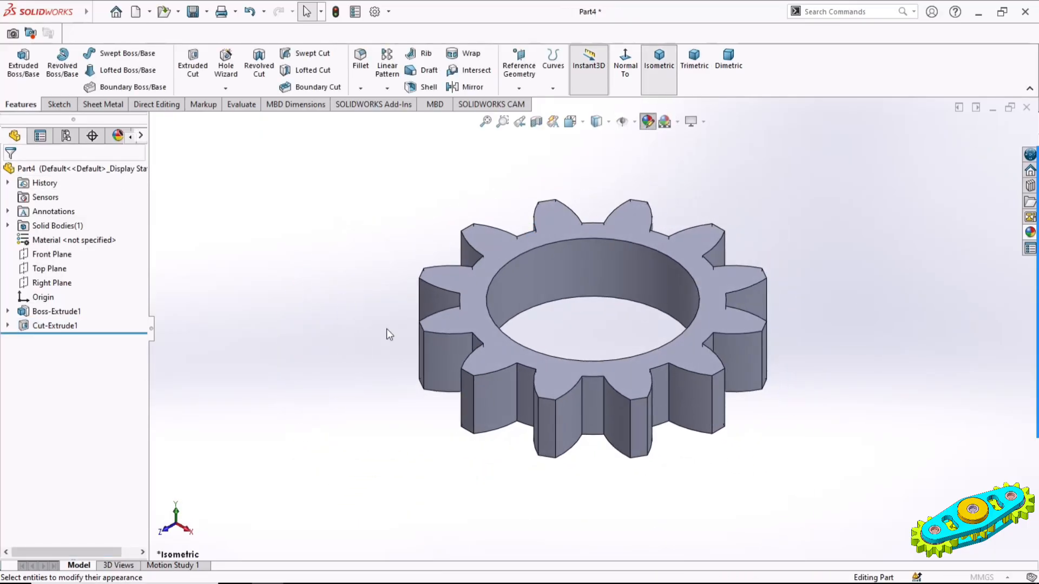
click(54, 483)
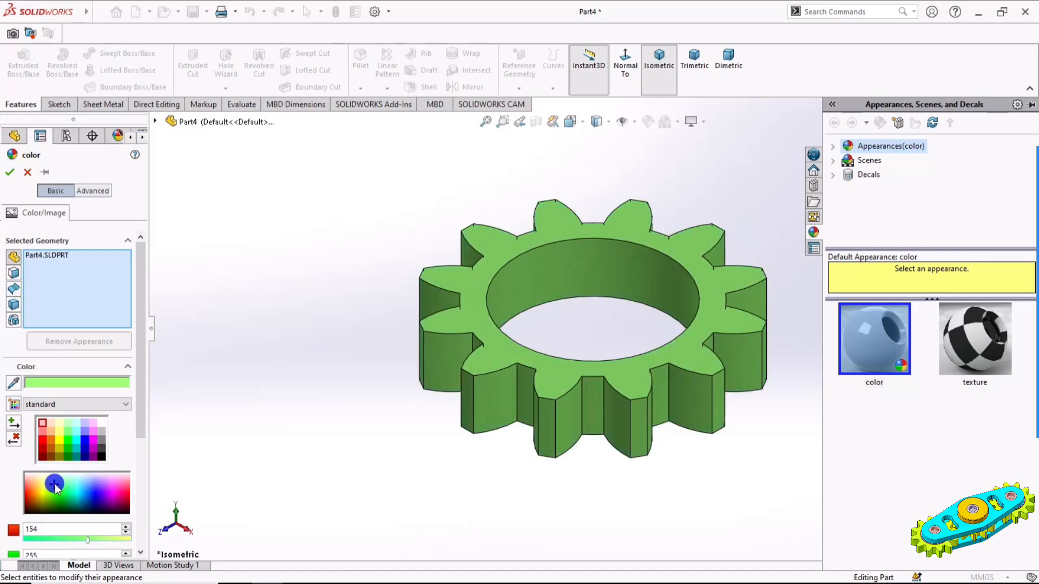
click(10, 172)
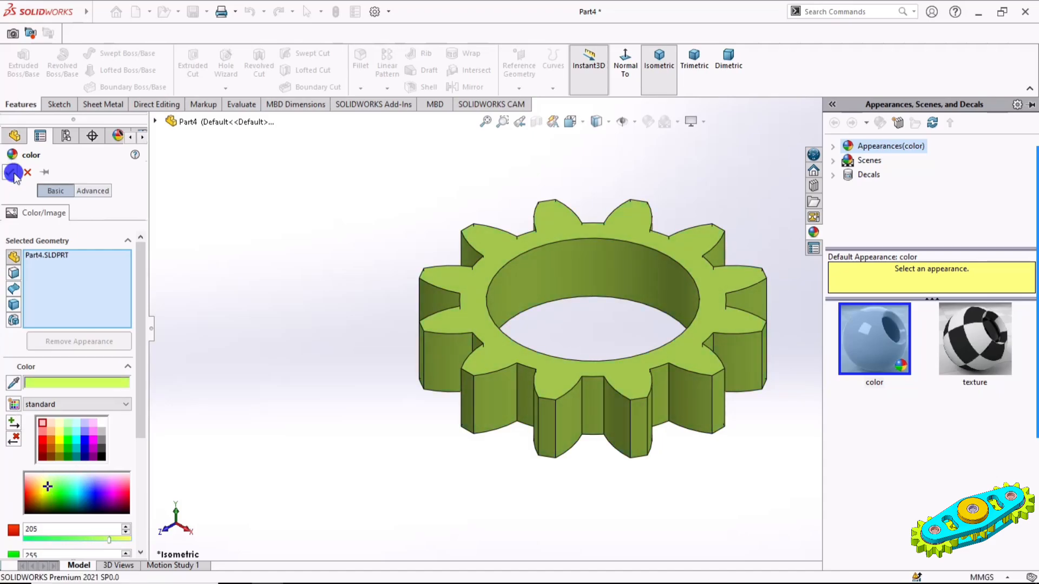
click(336, 259)
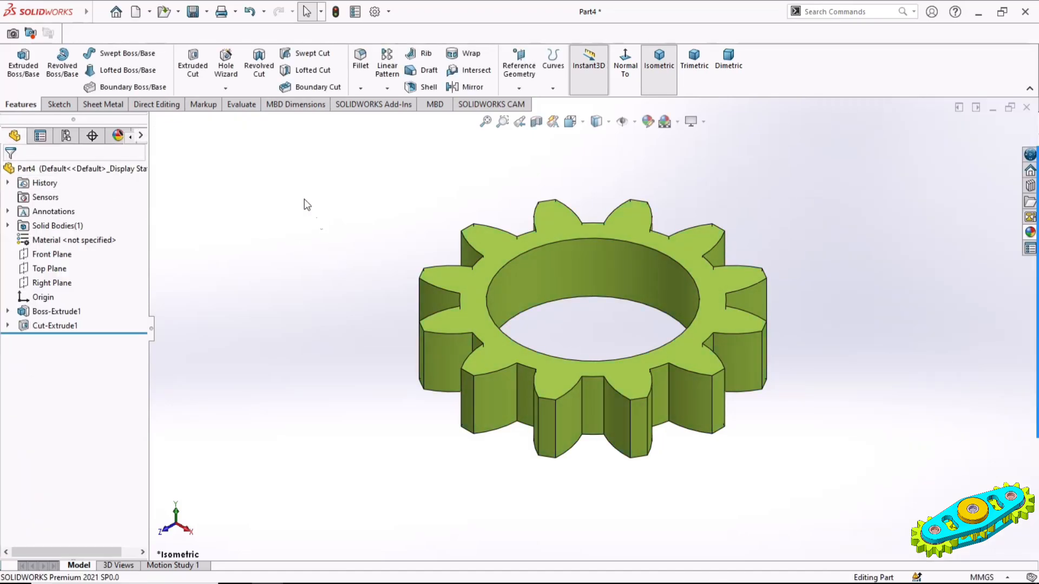
Start saving the toothed ring as Part4 in the Final Model folder
click(192, 11)
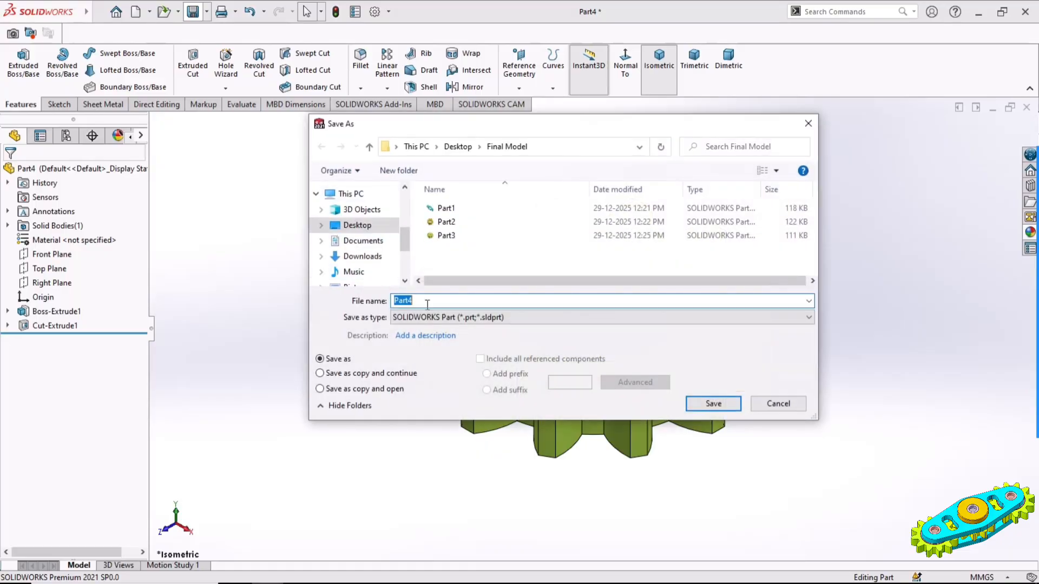
Save the toothed ring as Part4 in the Final Model folder and create a new assembly document
click(709, 405)
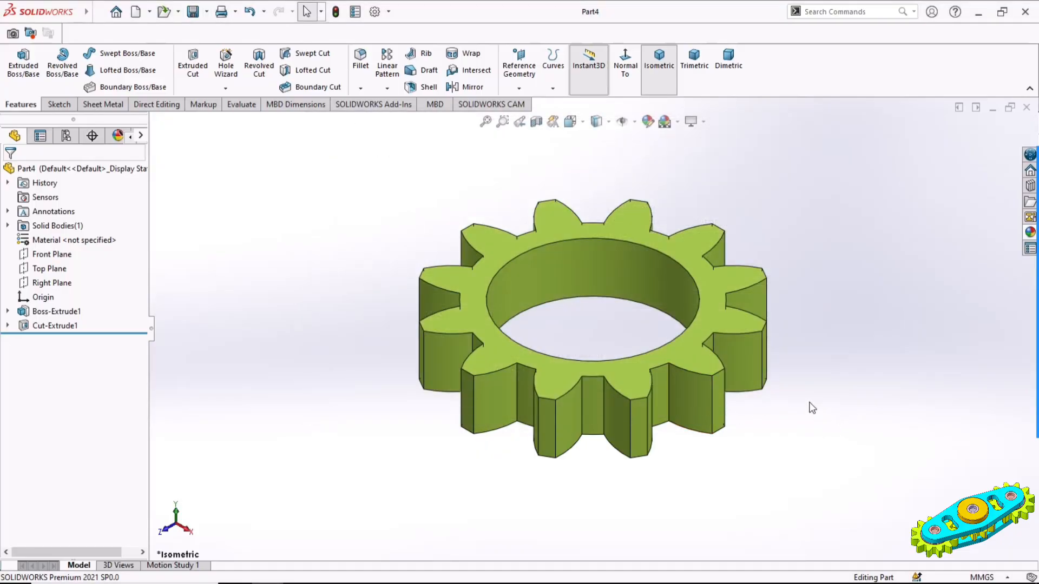
click(135, 13)
click(449, 306)
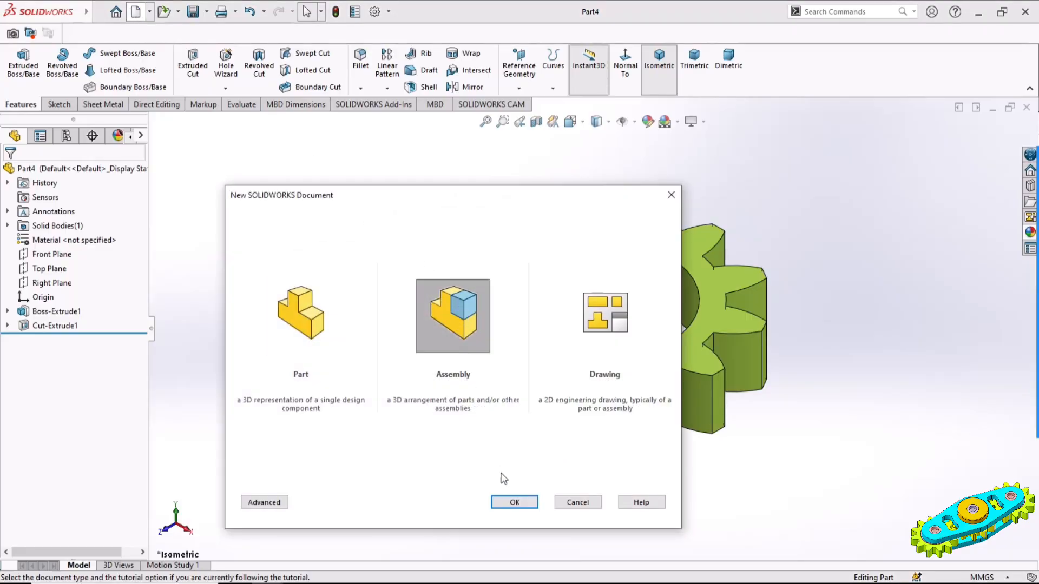
click(514, 502)
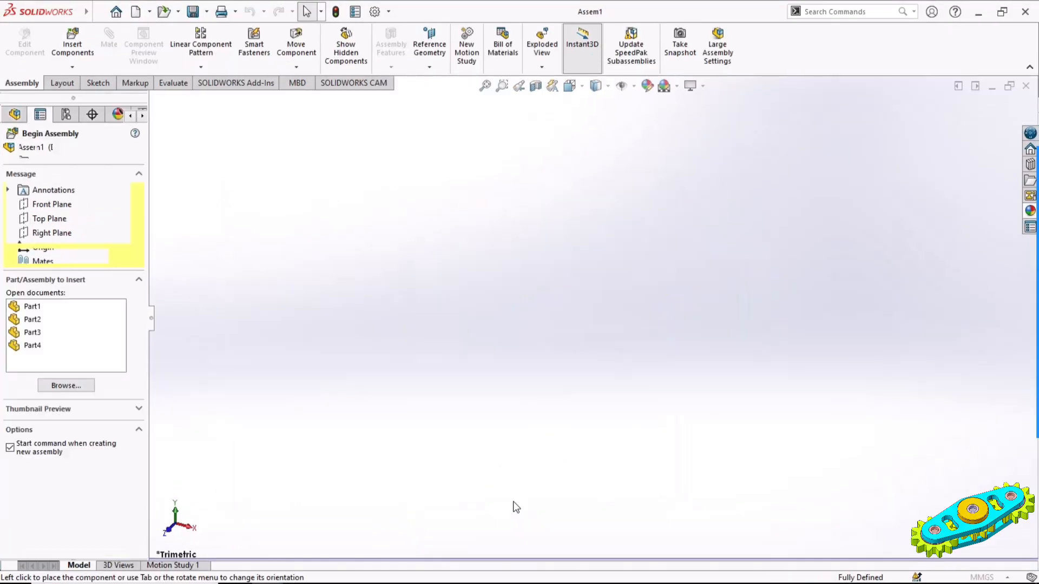
Insert Part1, Part2, Part3 and Part4, placing the disc below the plate and the two gears above it
click(32, 307)
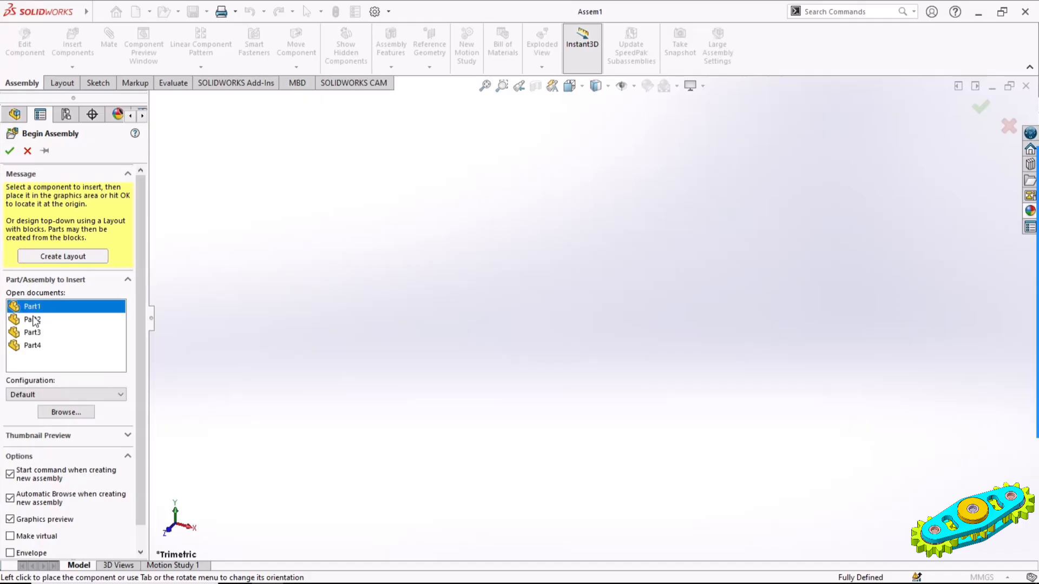
ctrl+click(32, 319)
ctrl+click(34, 333)
ctrl+click(33, 346)
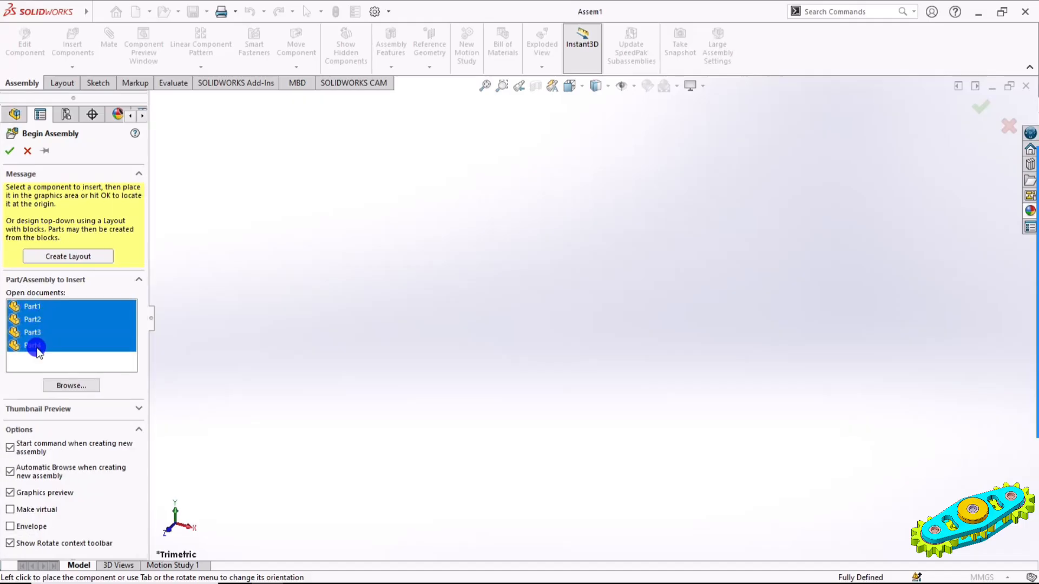
click(568, 349)
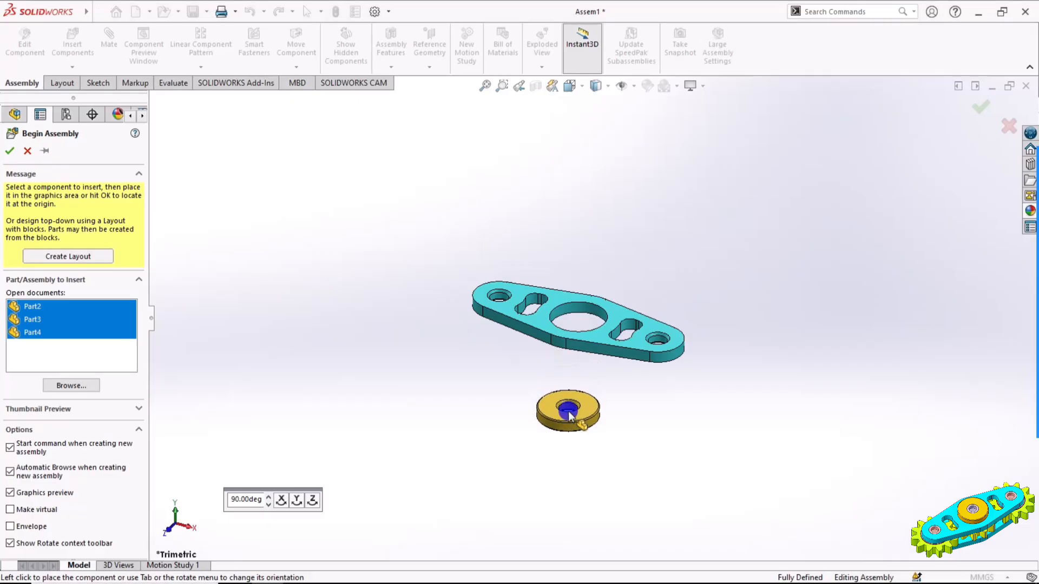
click(570, 414)
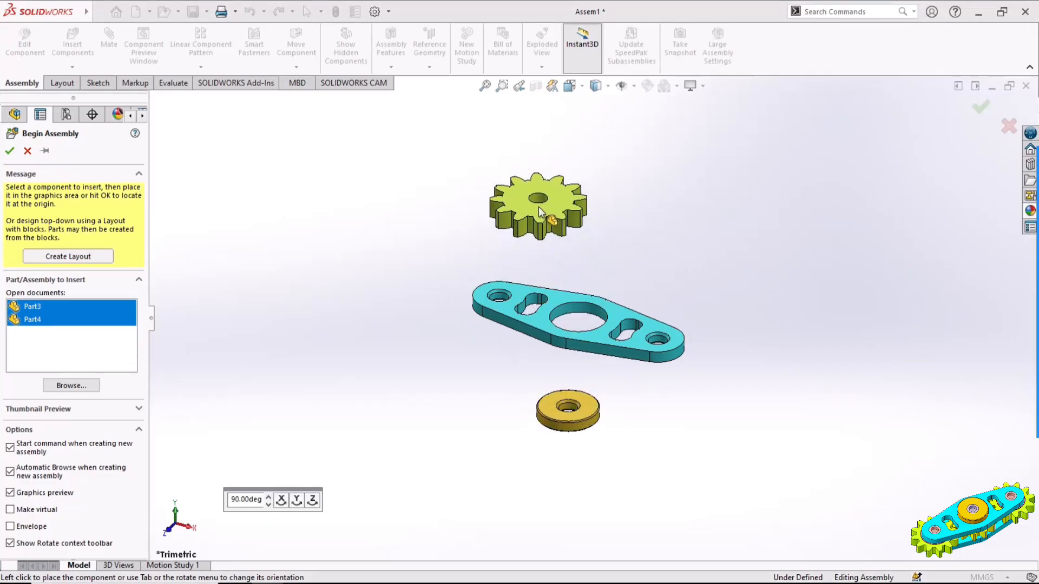
click(550, 210)
click(739, 218)
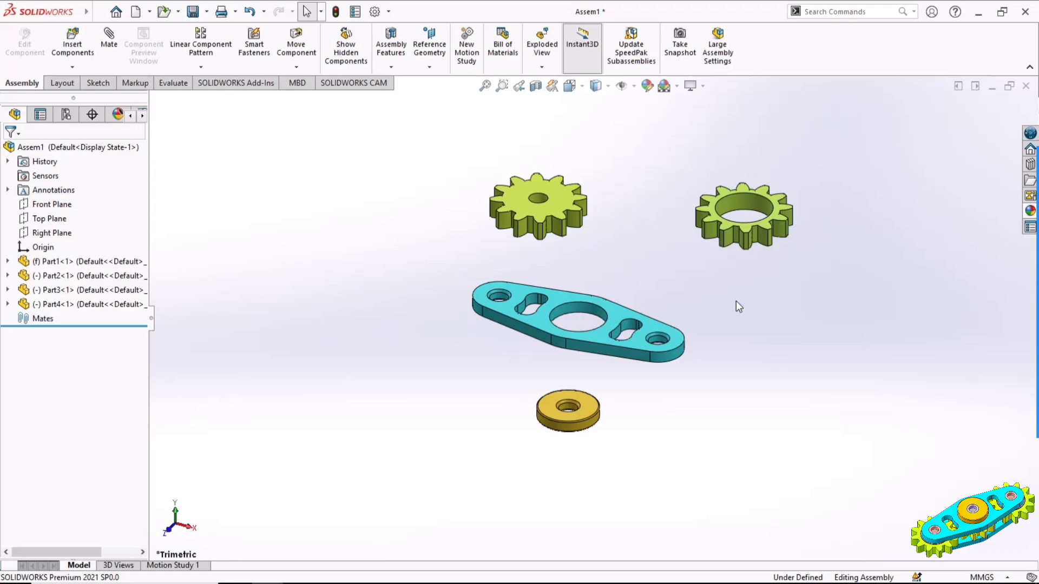
Place an ISO angular contact ball bearing from the Toolbox in the plate's large central hole
scroll(784, 255, down, 3)
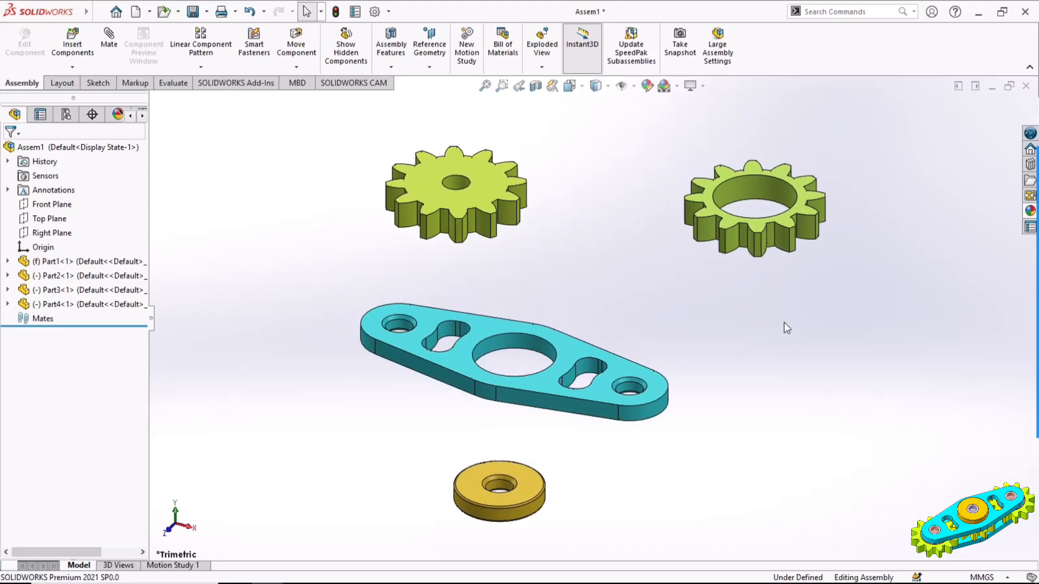
click(1028, 165)
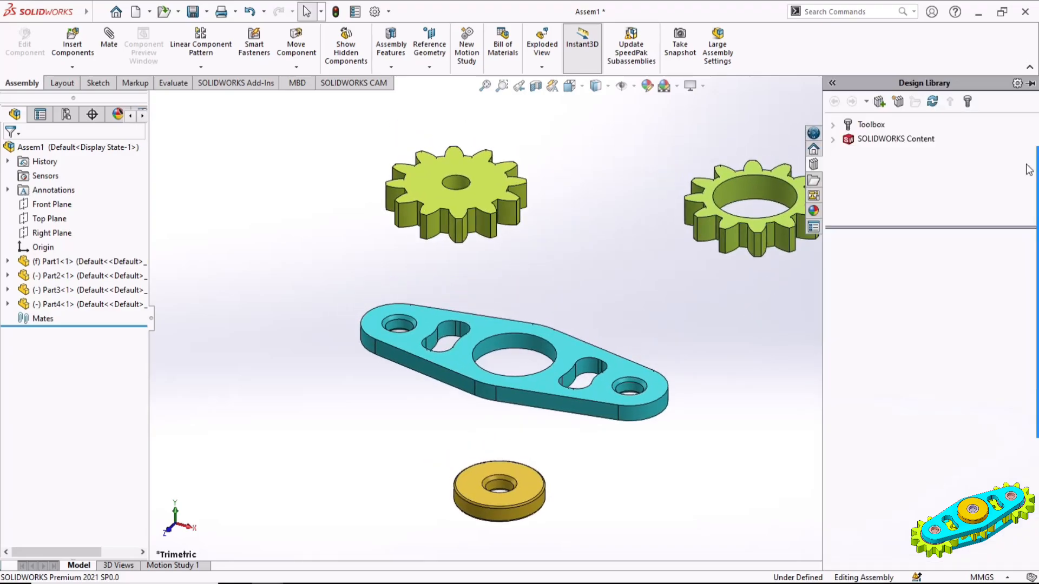
click(833, 124)
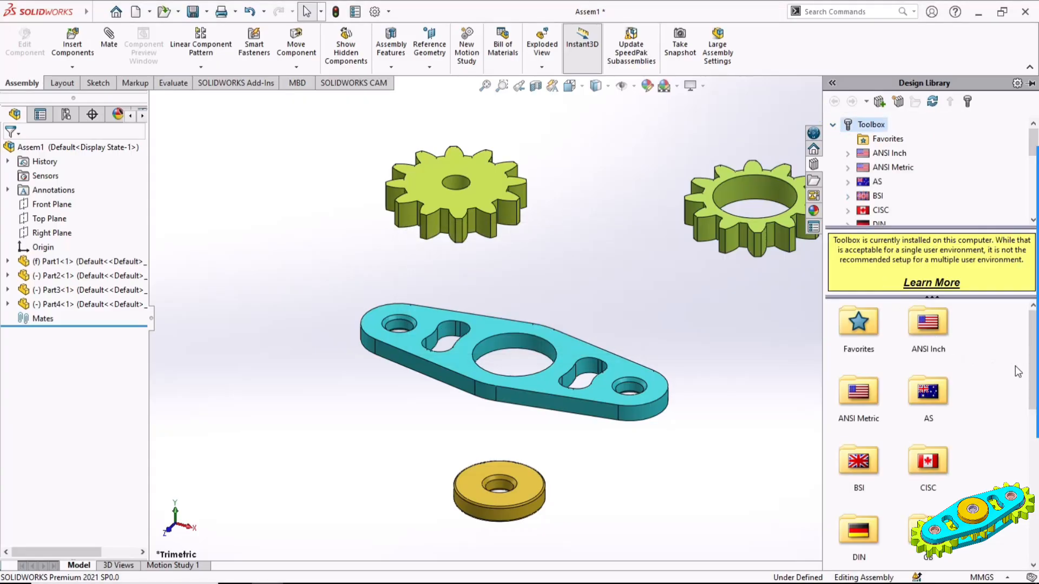
drag(1030, 373, 1029, 433)
double_click(939, 439)
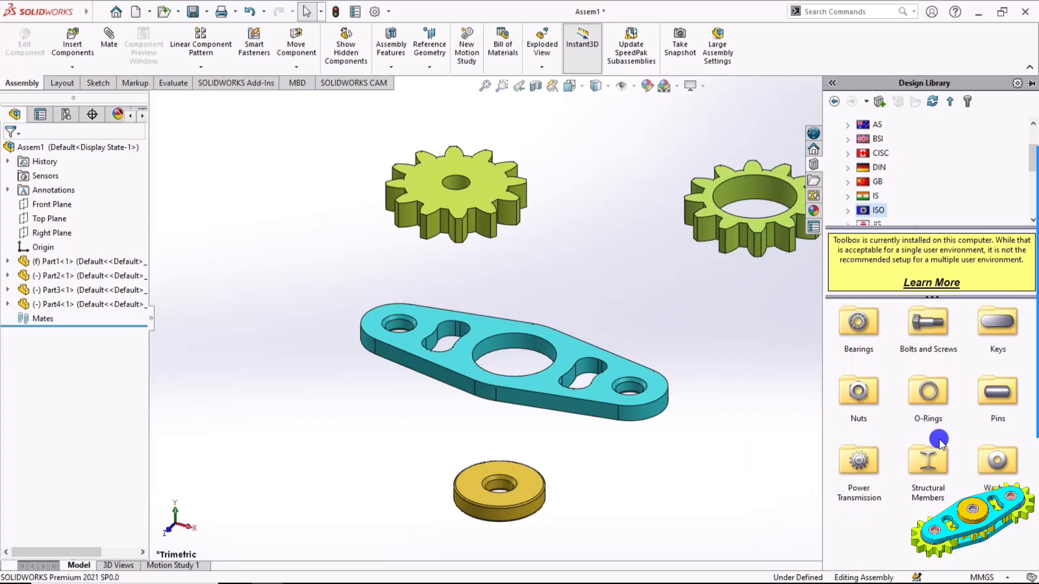
double_click(861, 325)
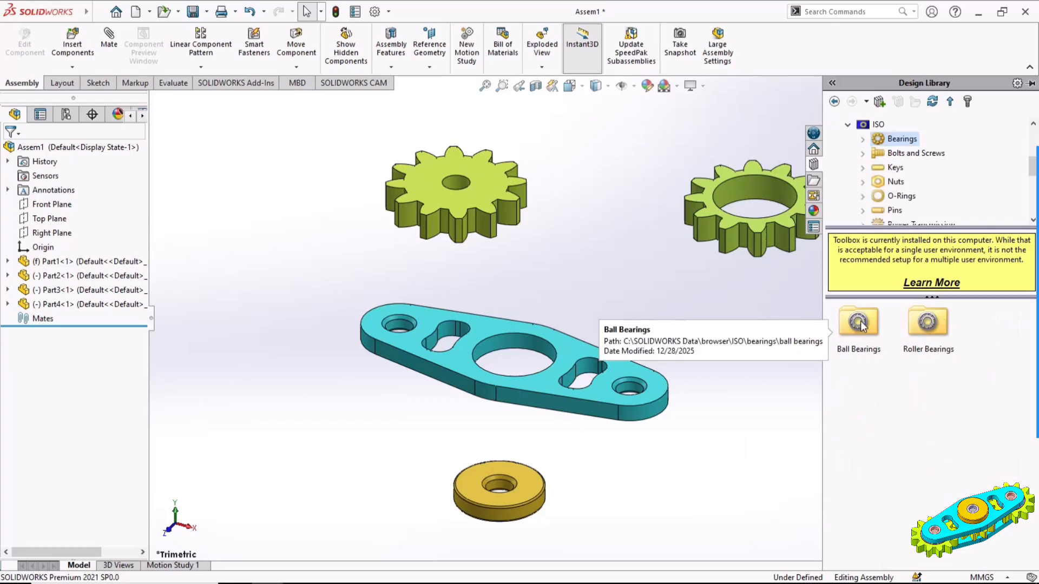
double_click(858, 325)
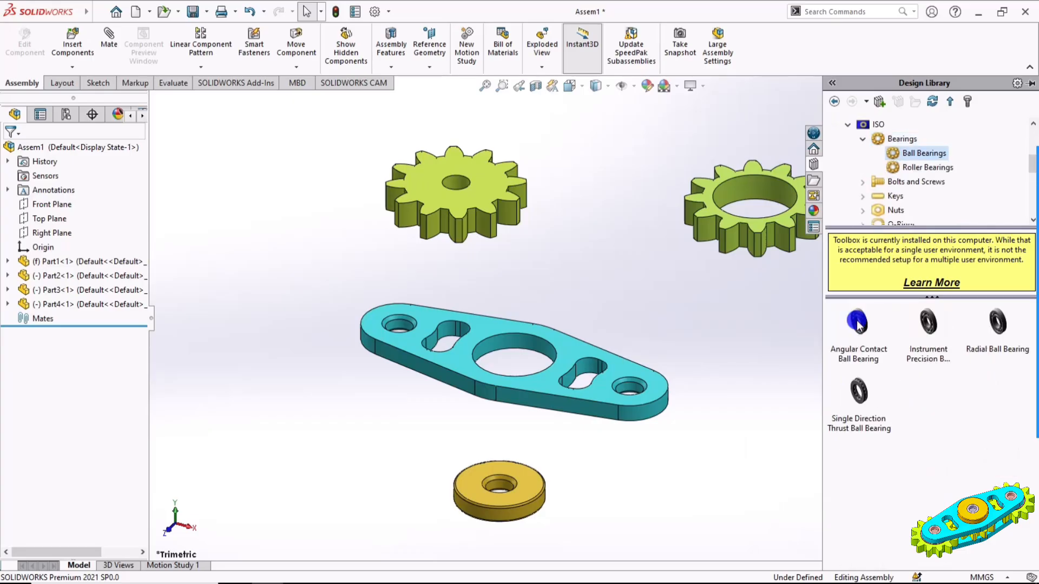
mouse_move(862, 332)
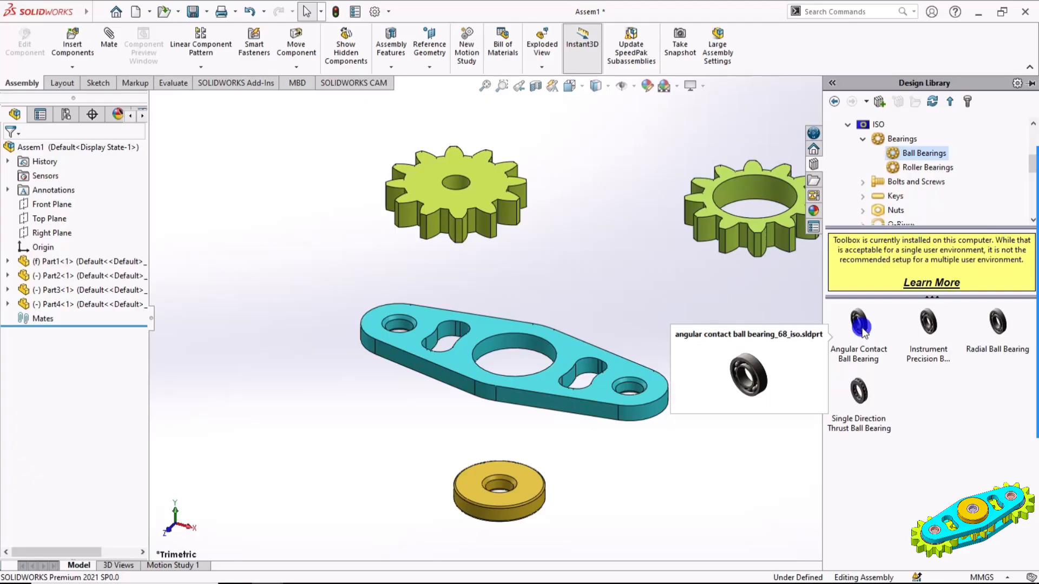
drag(862, 332, 628, 363)
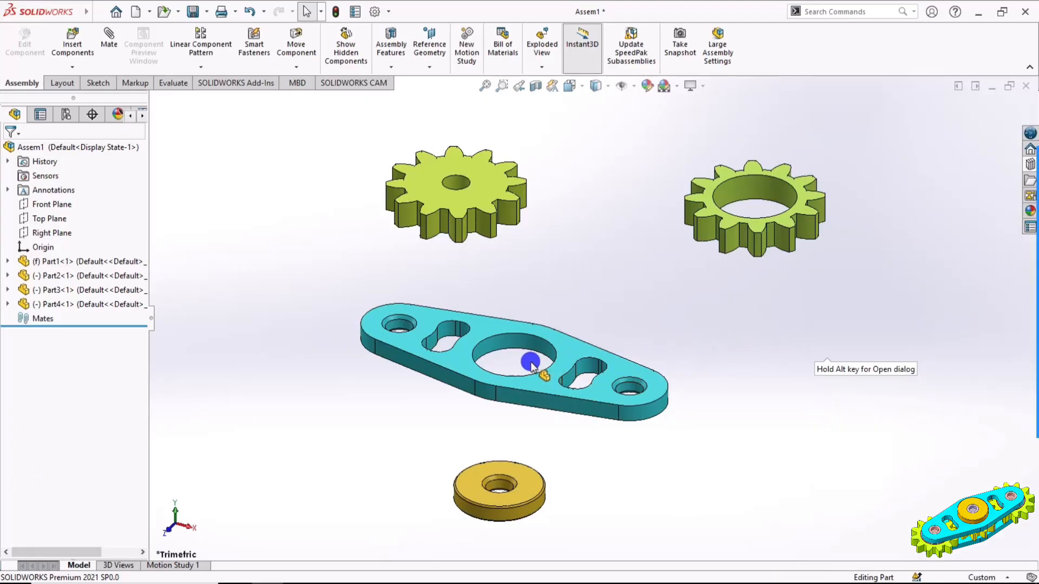
drag(531, 367, 517, 342)
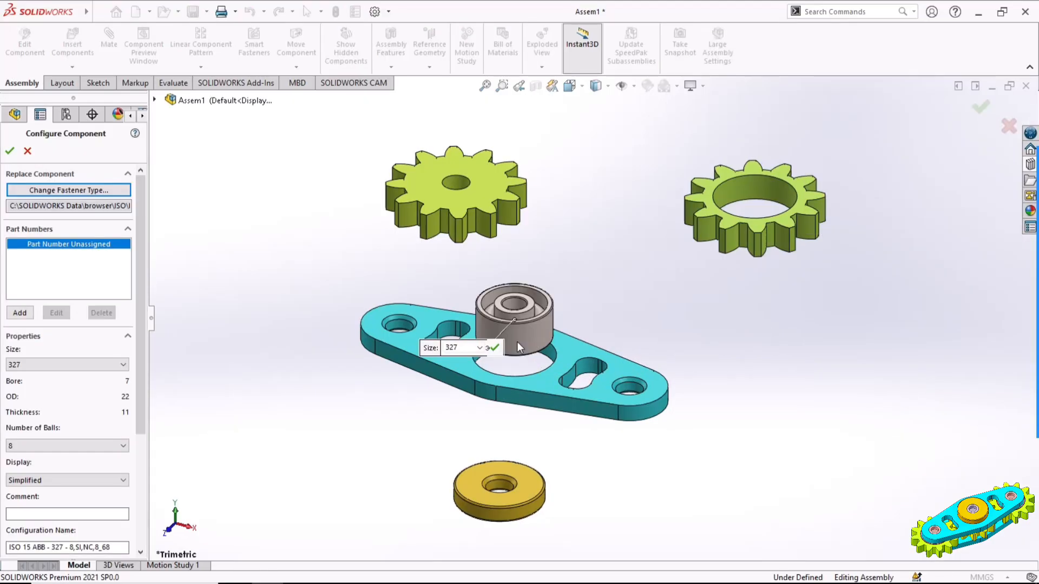
Set the bearing's size to 828 and its number of balls to Full
click(110, 368)
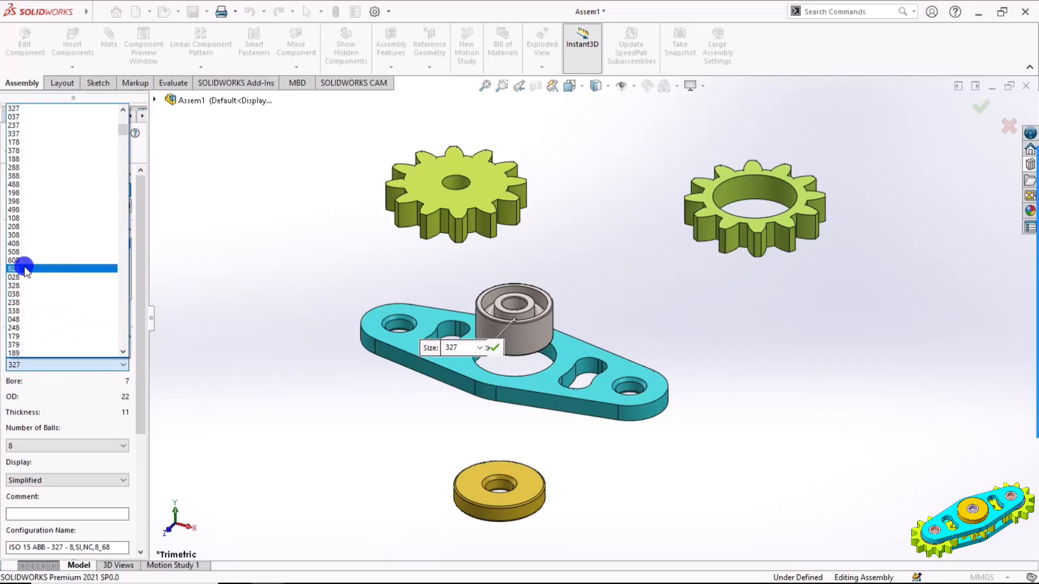
click(25, 269)
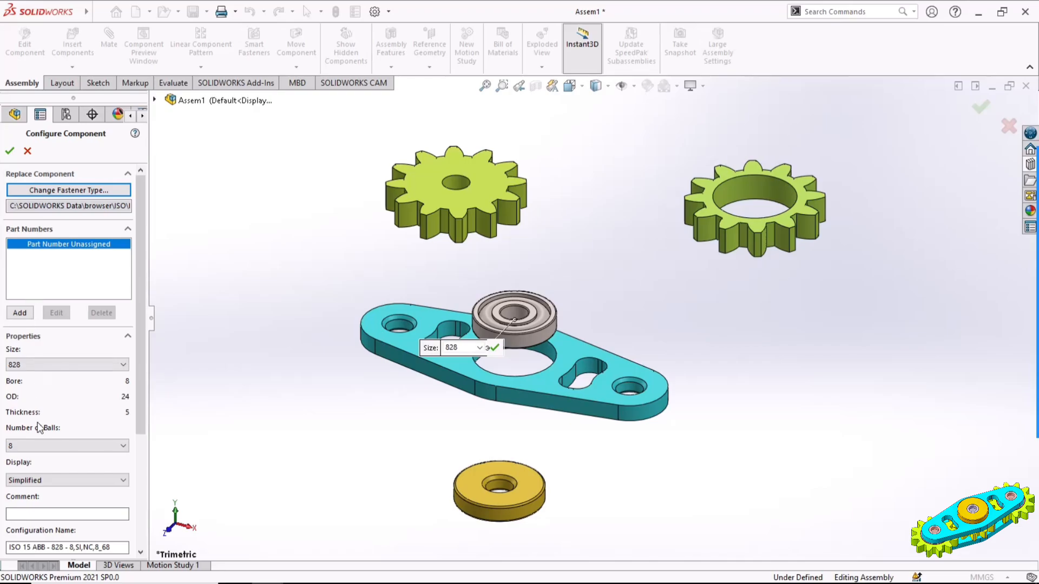
click(36, 446)
click(25, 463)
Set the bearing's display to Detailed, add a cage, and finish inserting a single copy
drag(139, 432, 120, 548)
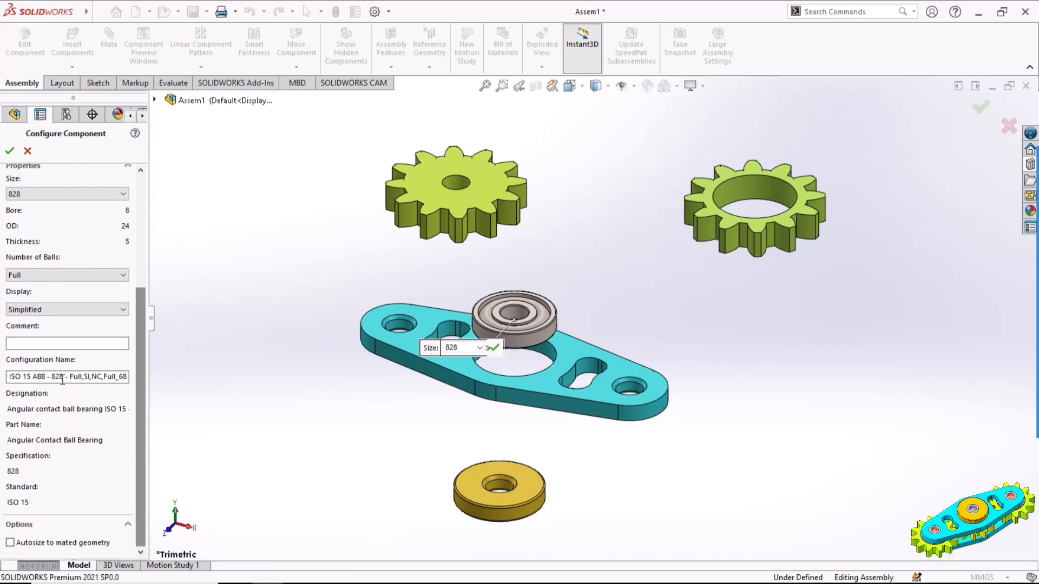
click(29, 310)
click(24, 330)
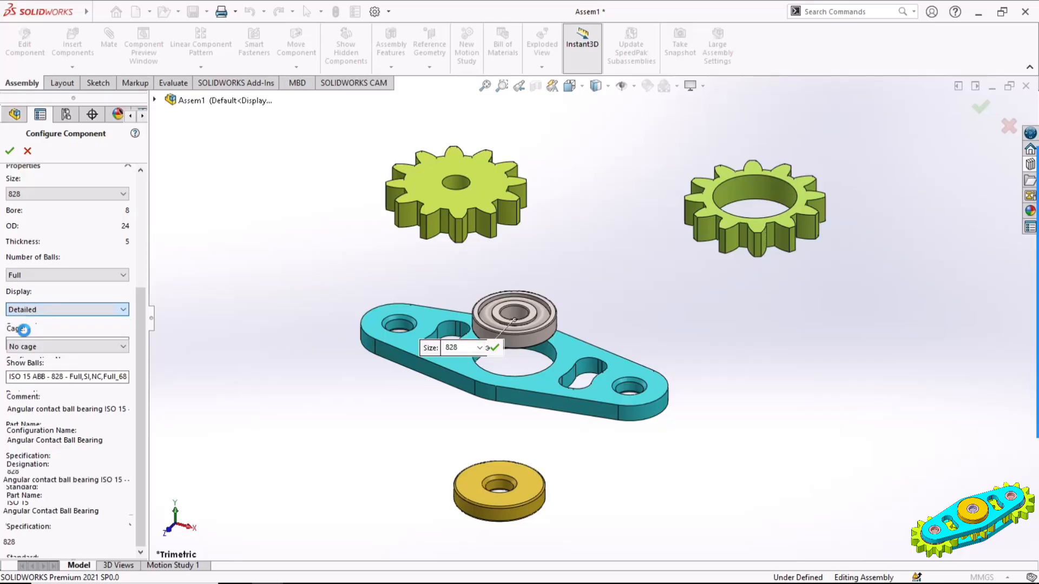
click(23, 342)
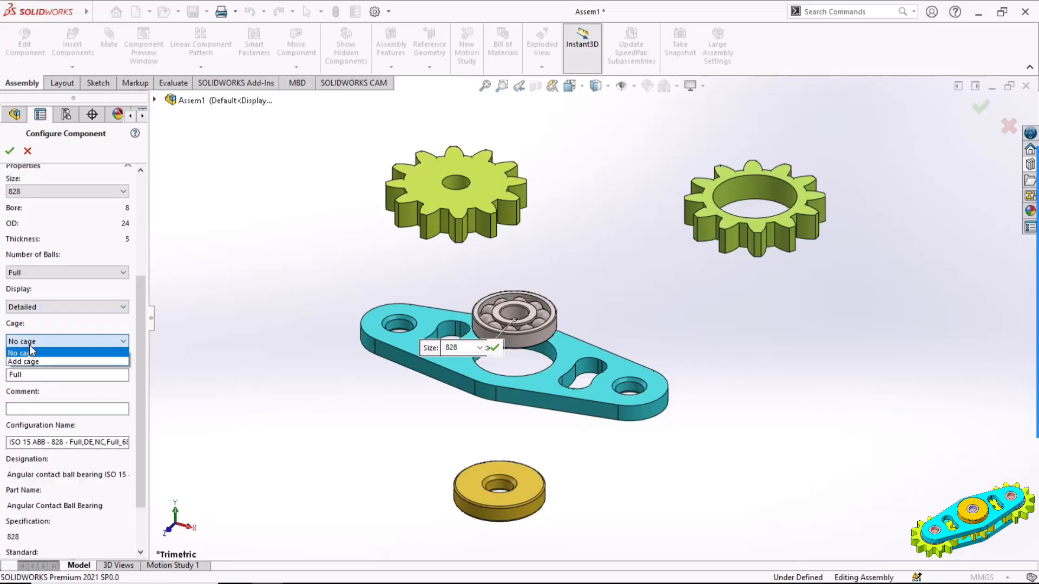
click(28, 361)
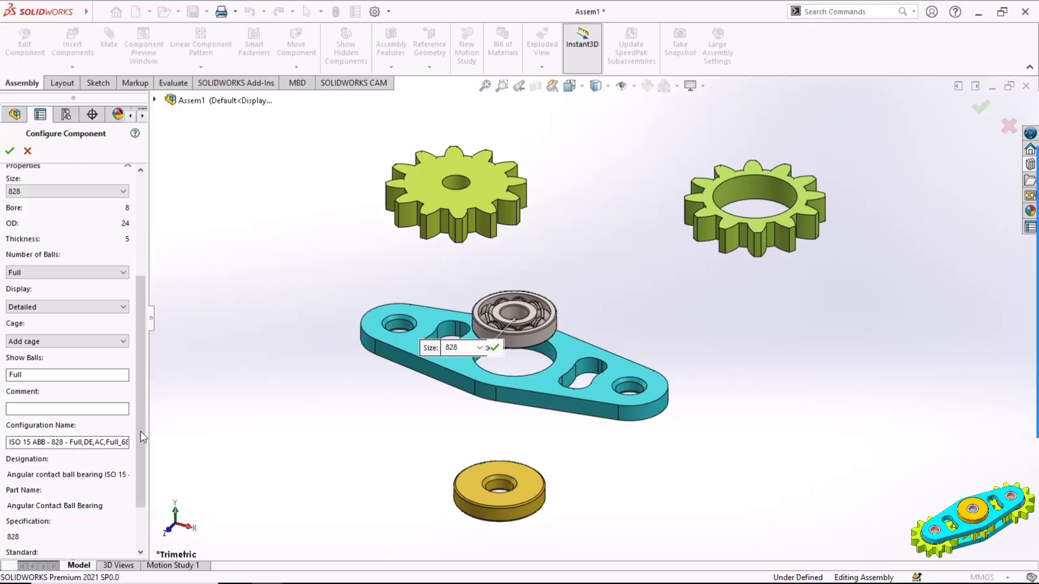
drag(141, 431, 148, 310)
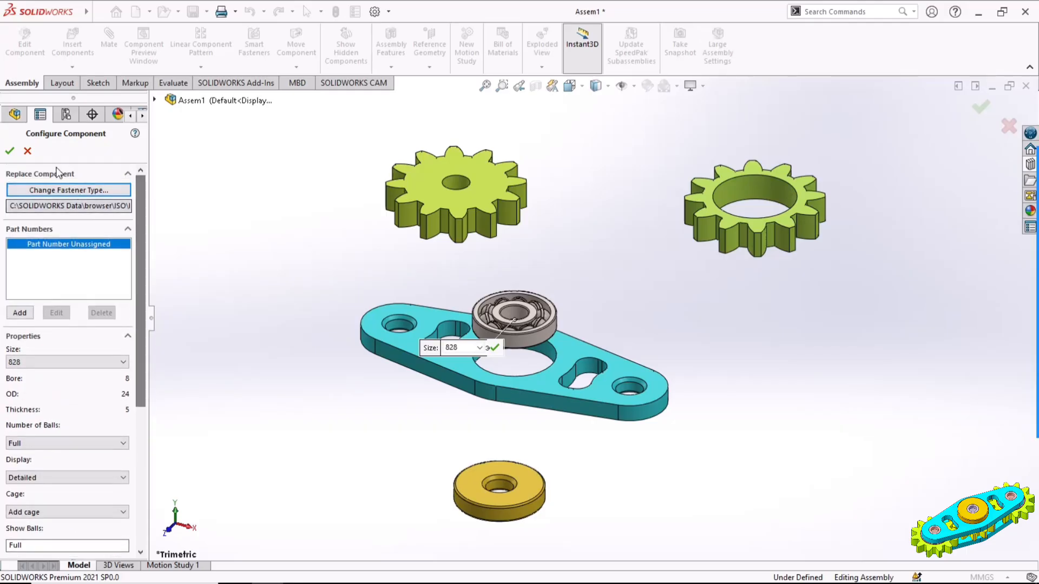
click(10, 152)
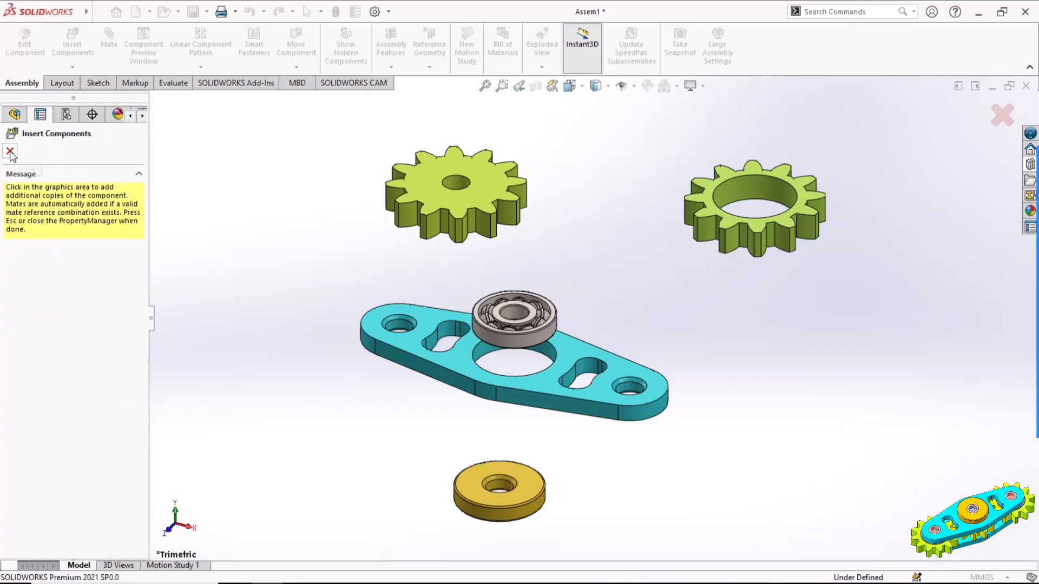
click(10, 151)
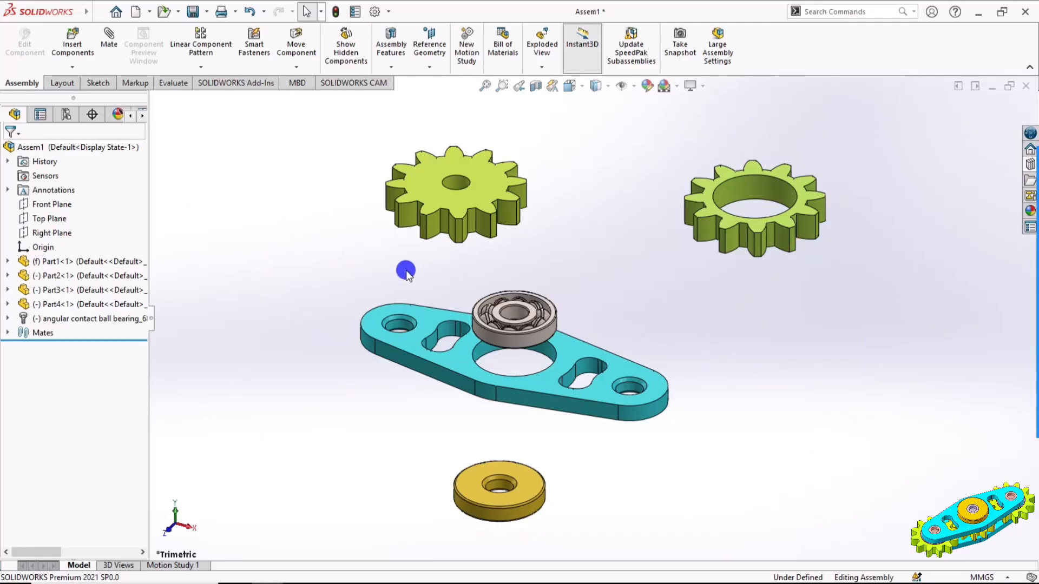
Mate the bearing's outer ring top face coincident with the plate's top face
scroll(526, 340, down, 3)
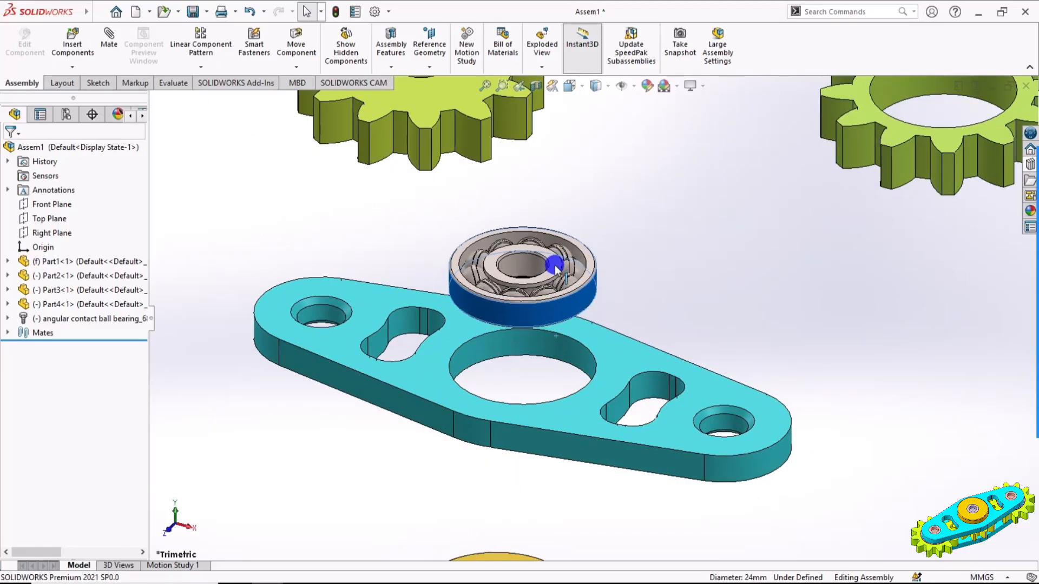
mouse_move(555, 268)
mouse_down()
mouse_move(554, 325)
mouse_move(557, 257)
mouse_up()
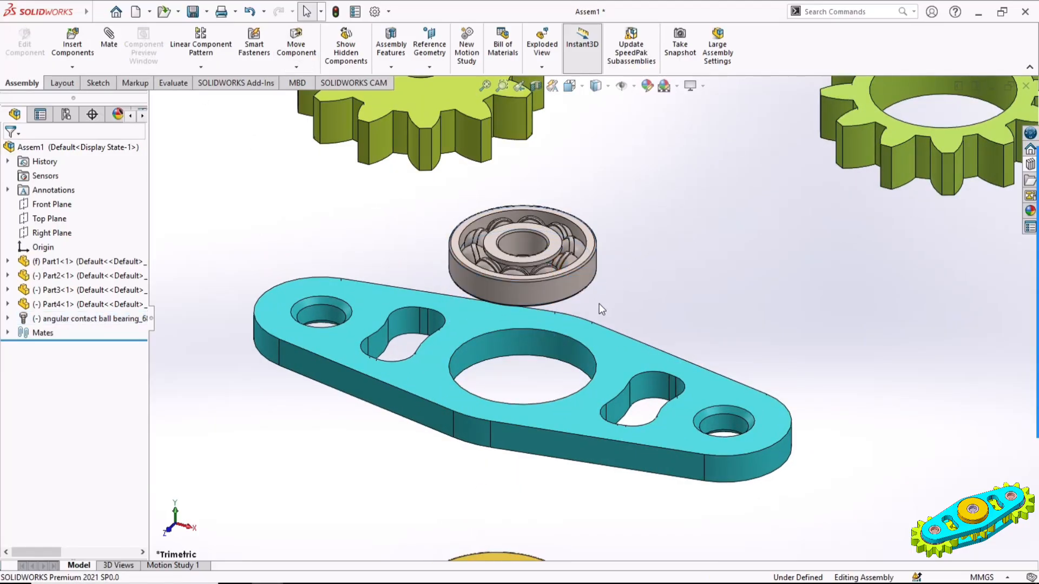
click(589, 252)
ctrl+click(613, 345)
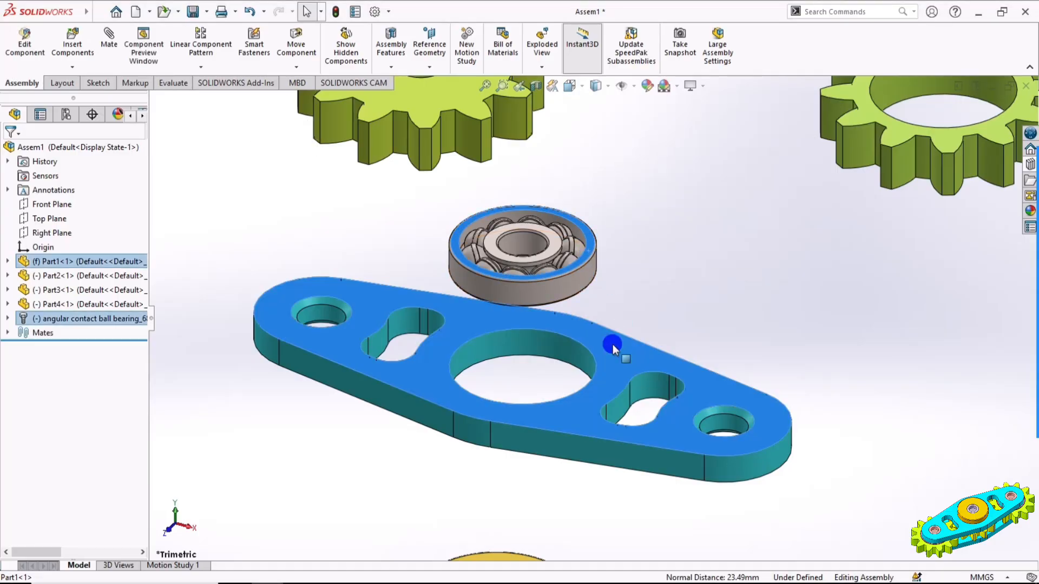
click(651, 334)
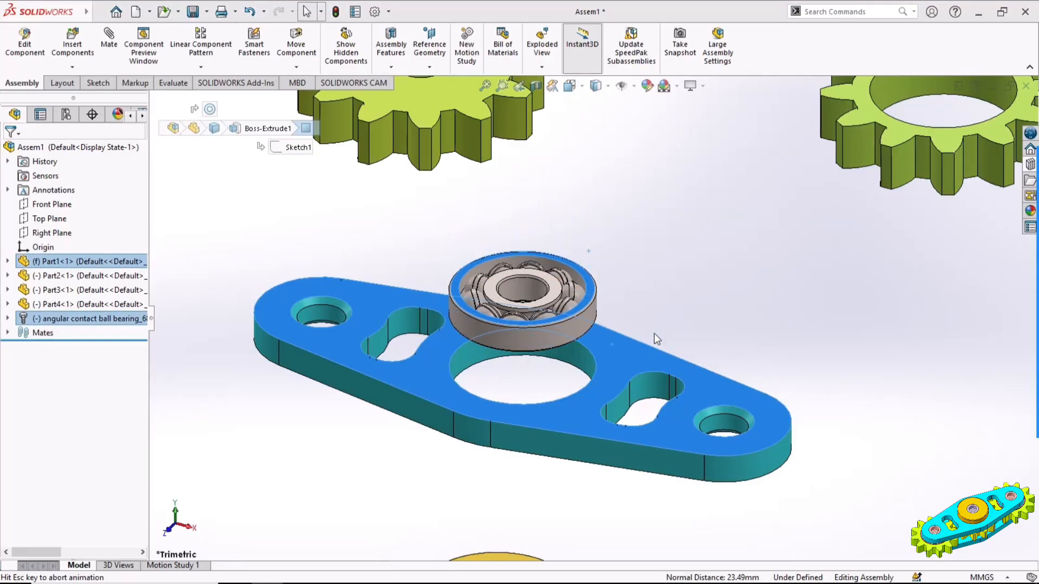
Mate the toothed ring's bore concentric with the small hole at the plate's right end
scroll(646, 278, up, 2)
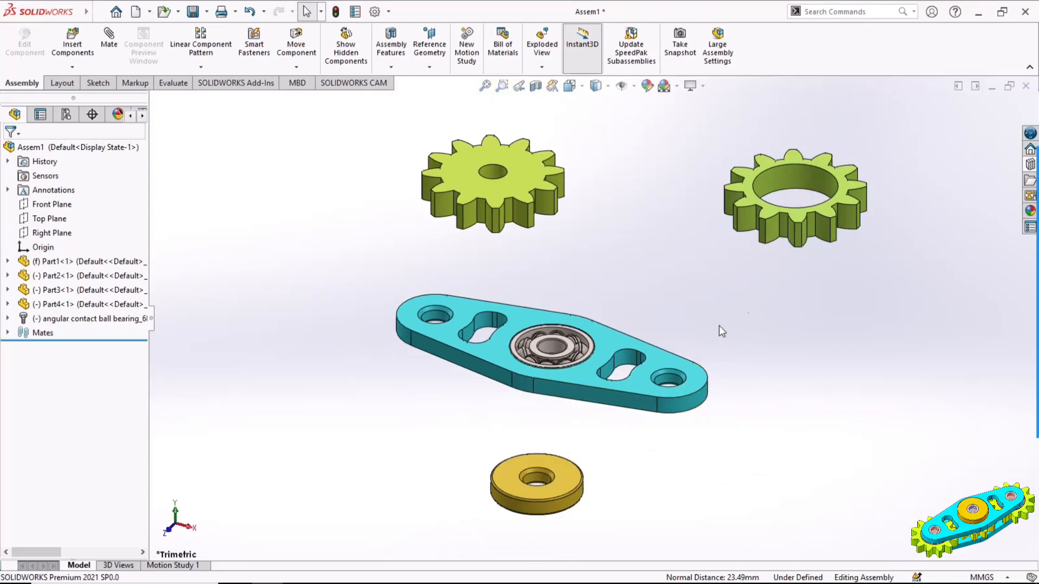
click(795, 175)
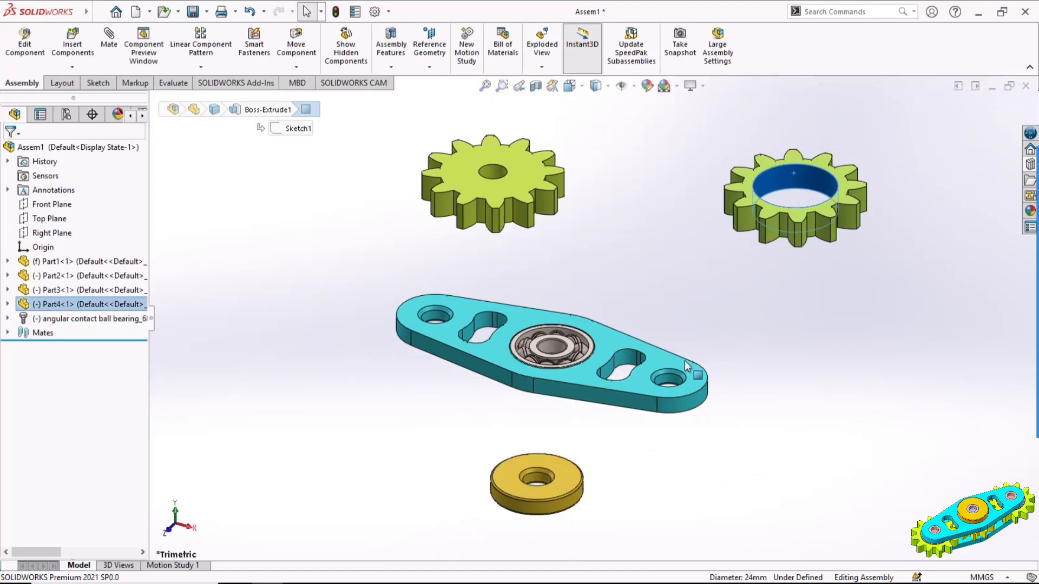
click(668, 377)
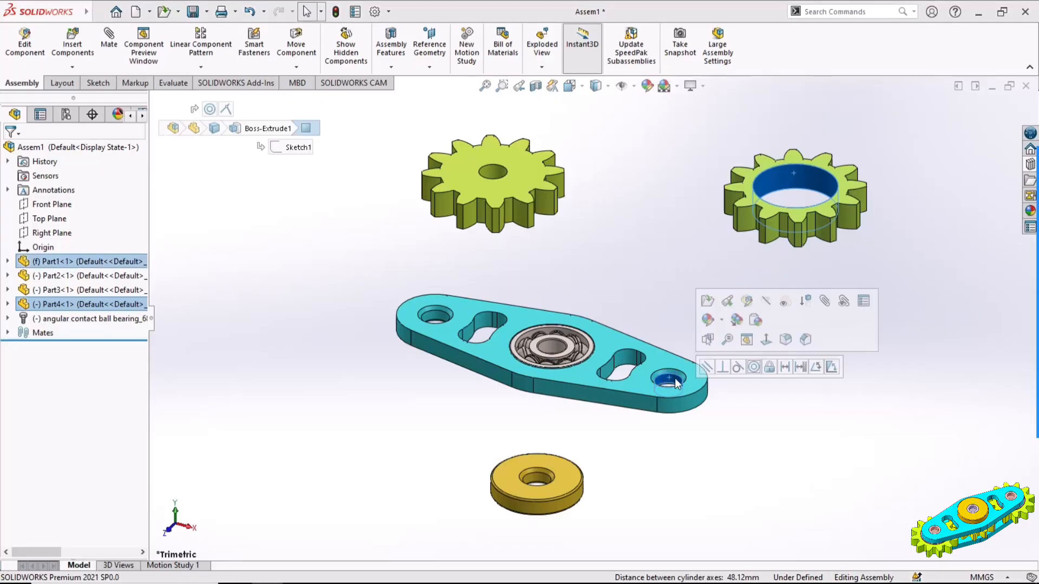
click(754, 367)
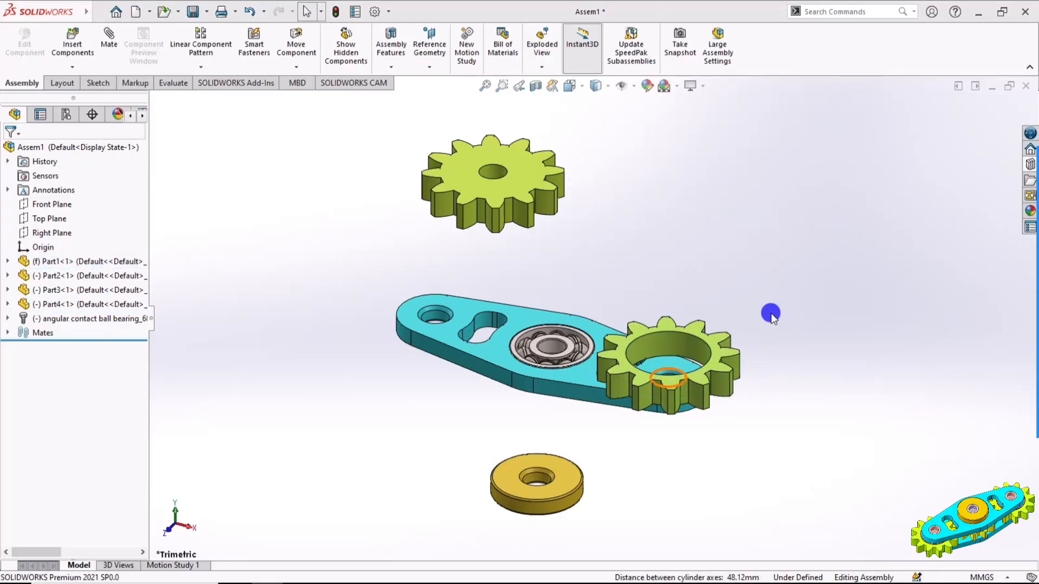
click(725, 376)
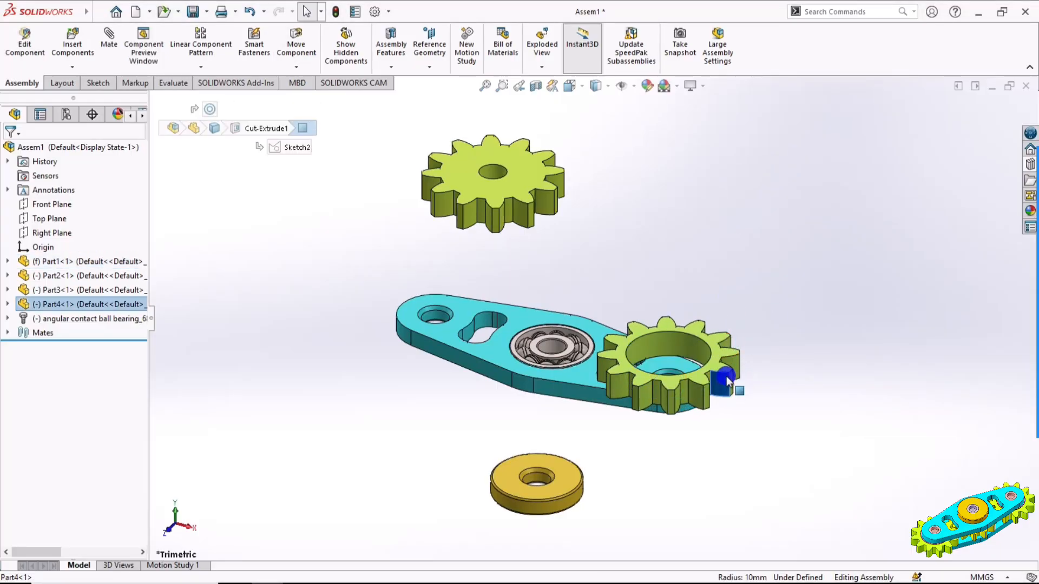
Lift the toothed ring off the plate and mate its bottom face coincident with the plate's top face
drag(725, 376, 730, 285)
click(780, 319)
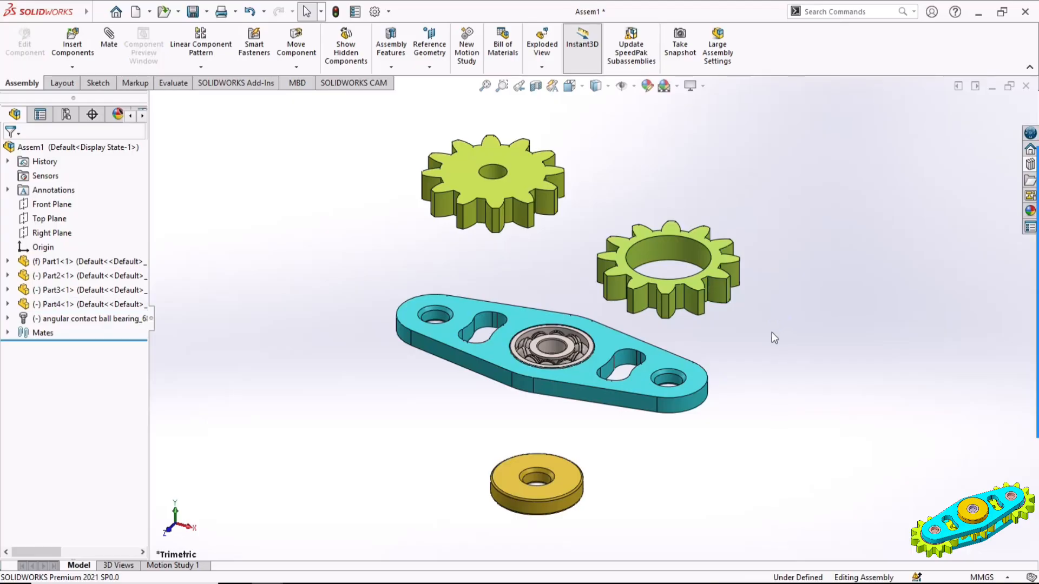
middle_drag(775, 362, 755, 225)
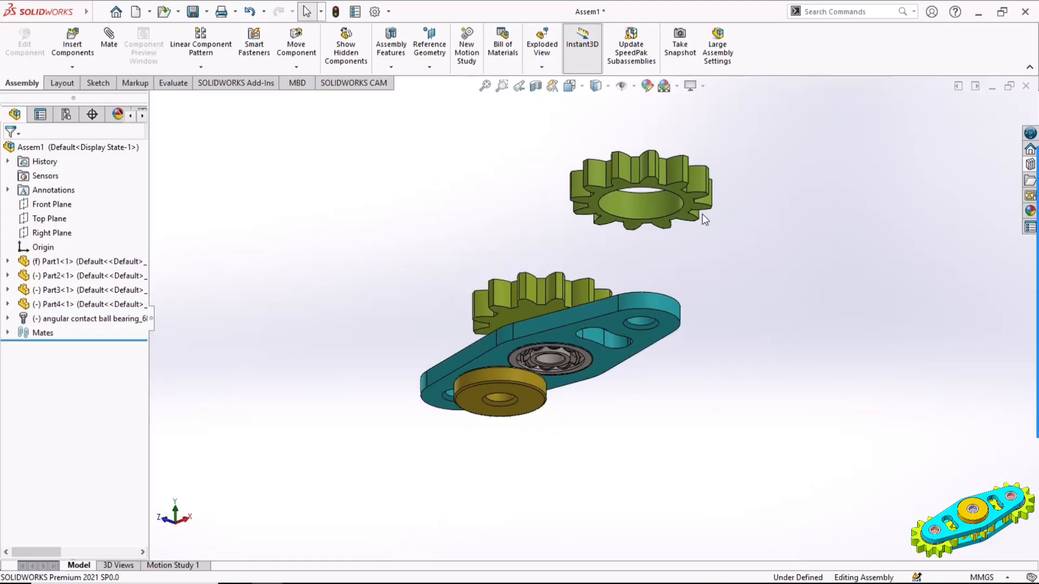
scroll(673, 212, down, 5)
click(667, 223)
scroll(732, 261, up, 3)
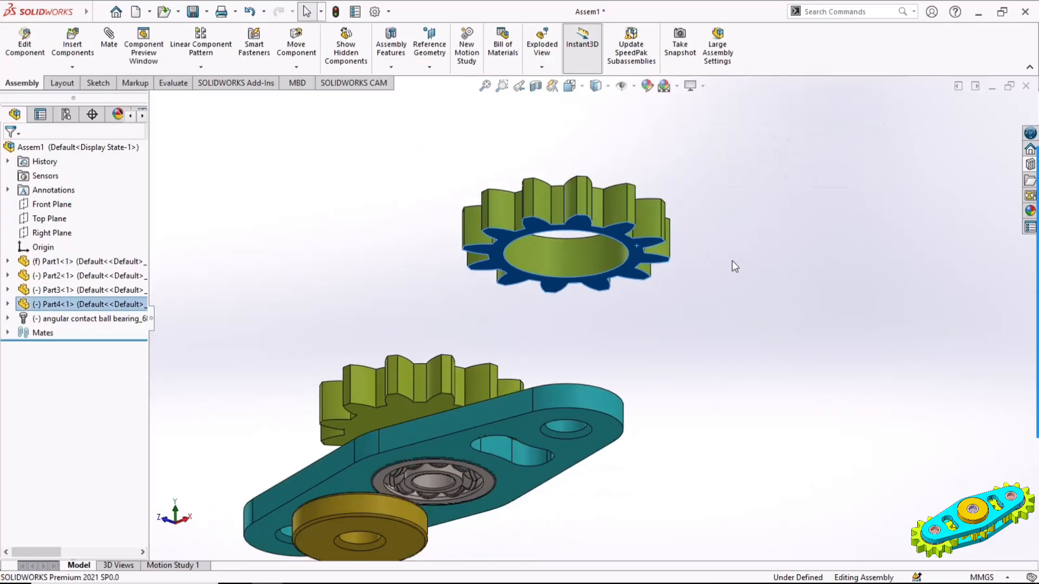
middle_drag(732, 261, 642, 392)
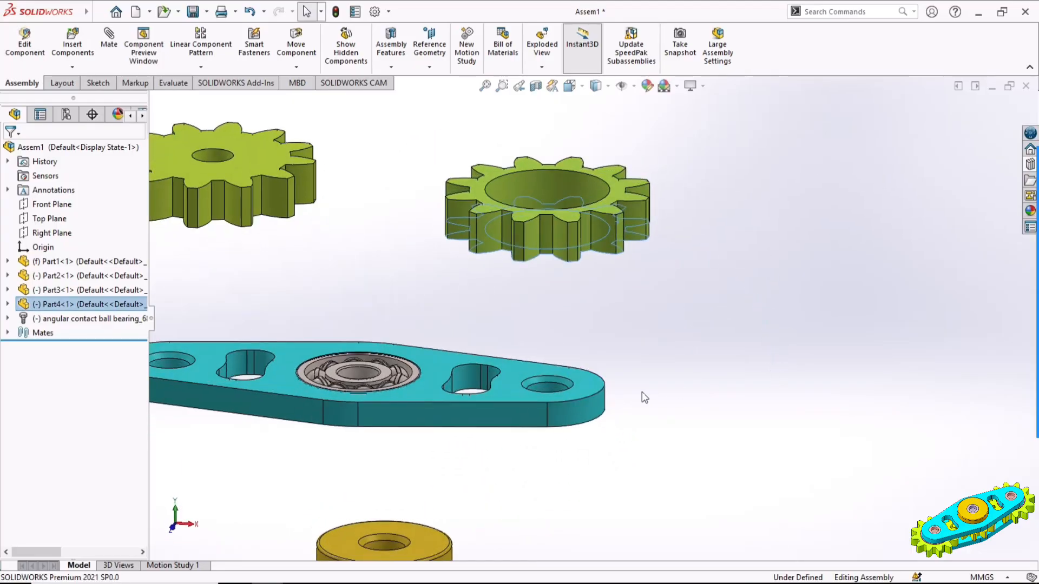
click(510, 390)
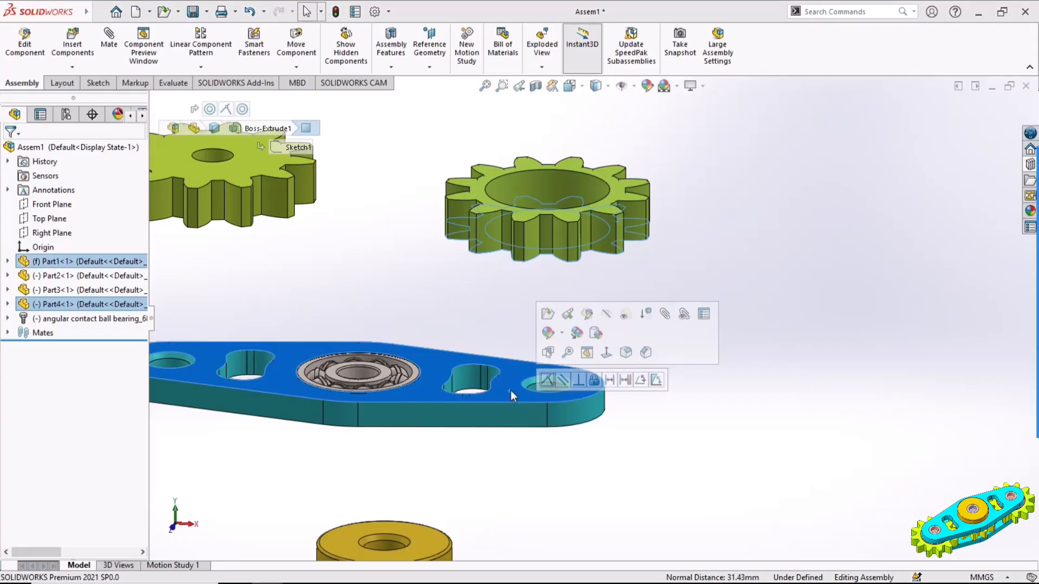
click(547, 380)
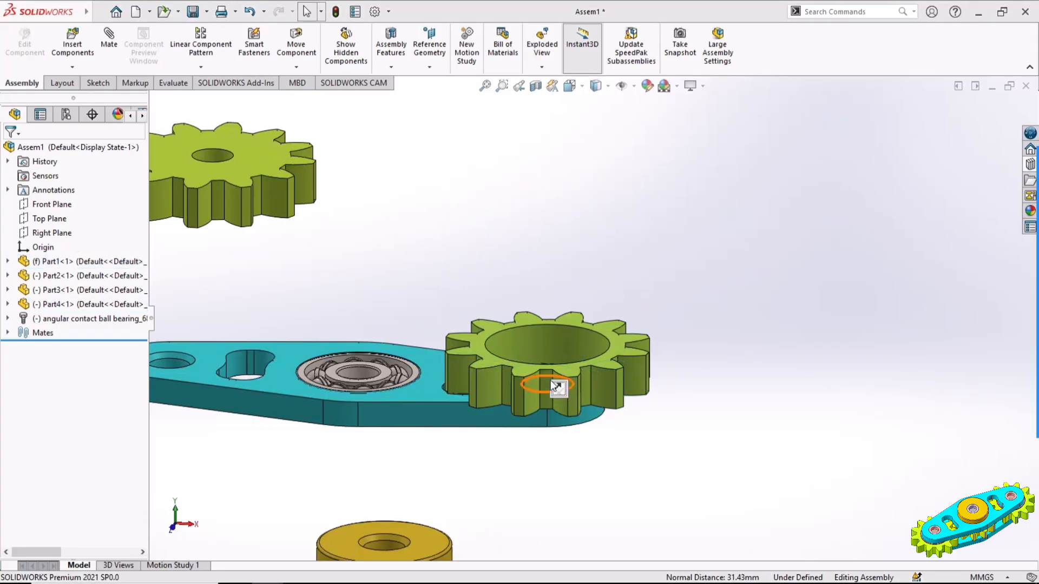
scroll(667, 408, up, 5)
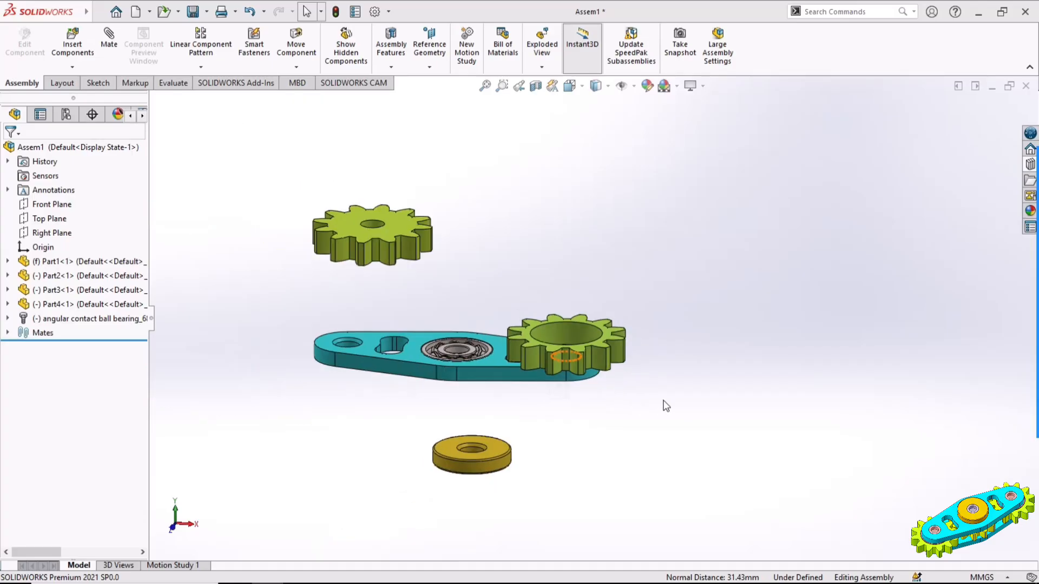
middle_drag(663, 406, 726, 373)
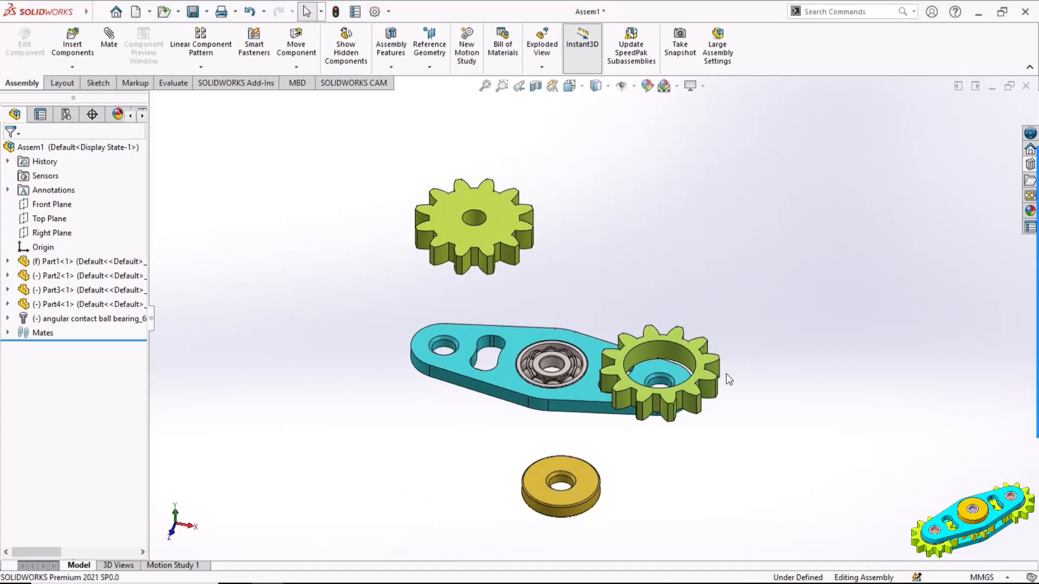
Turn the toothed ring slightly and place a second copy of it above the plate
drag(710, 368, 529, 372)
click(804, 334)
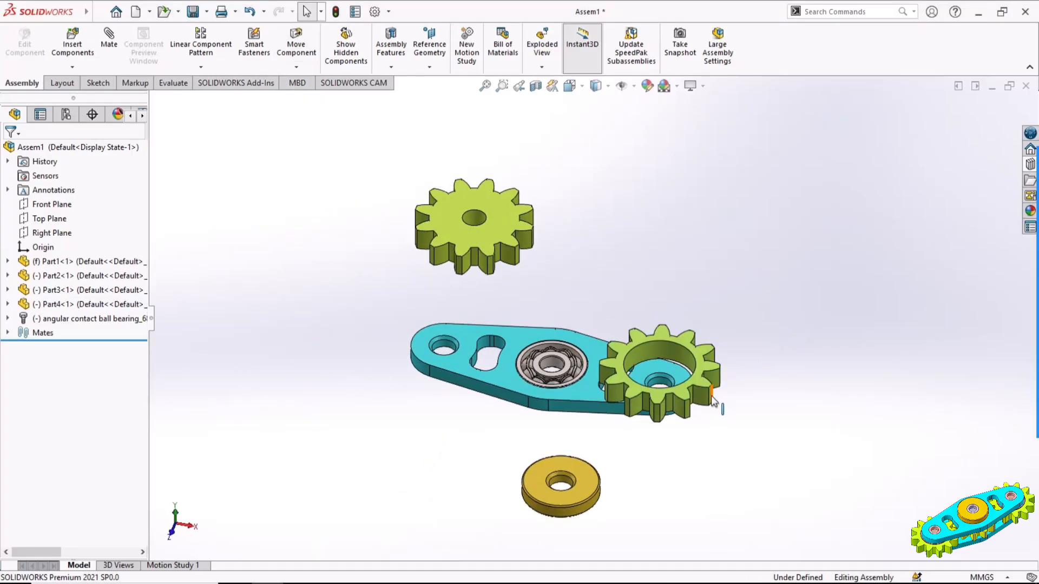
ctrl+drag(704, 397, 662, 221)
click(779, 281)
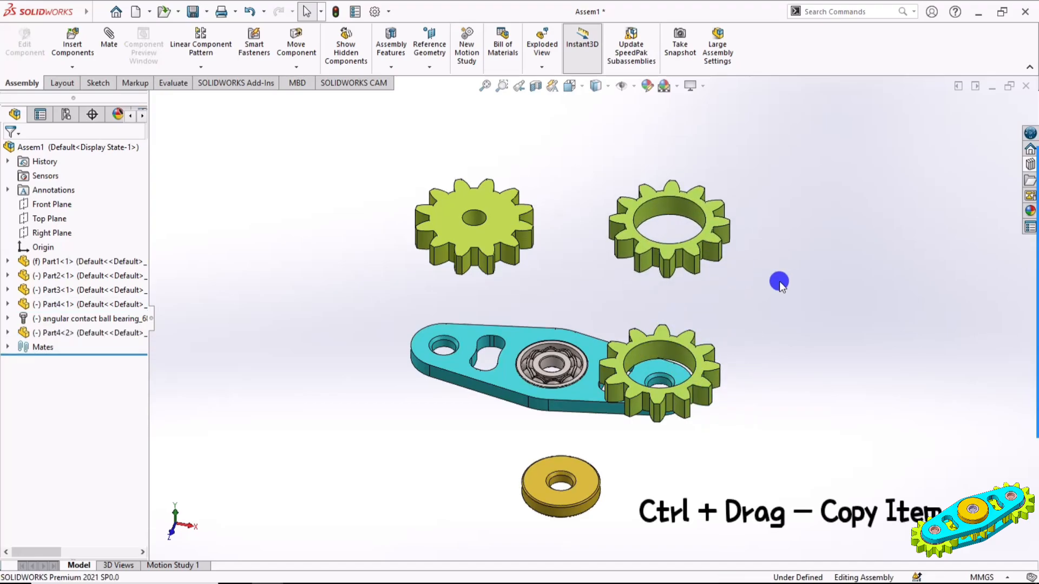
Mate the copied toothed ring's bore concentric with the small hole at the plate's left end
click(656, 226)
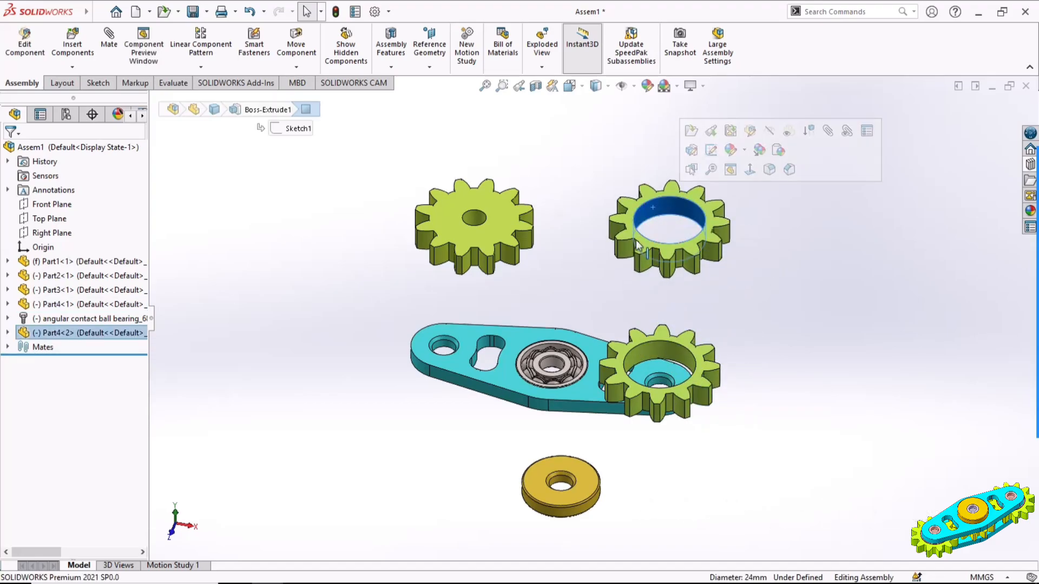
scroll(453, 352, down, 5)
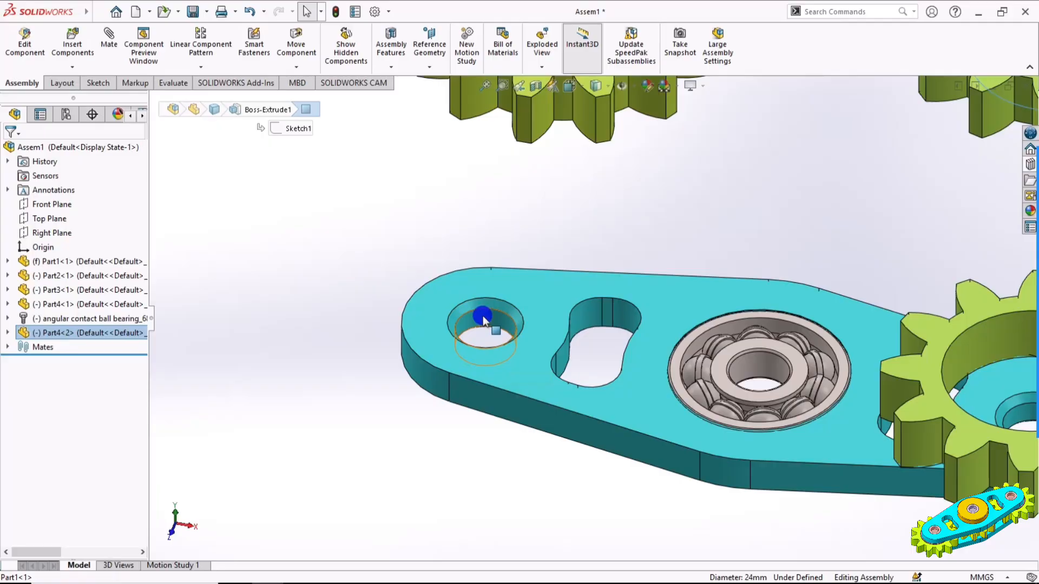
ctrl+click(483, 316)
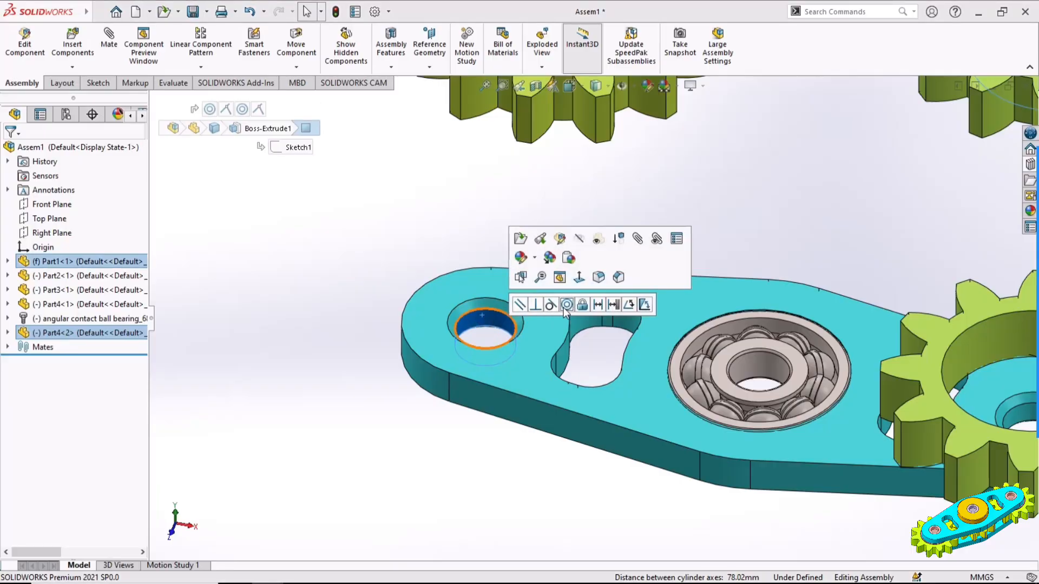
click(568, 307)
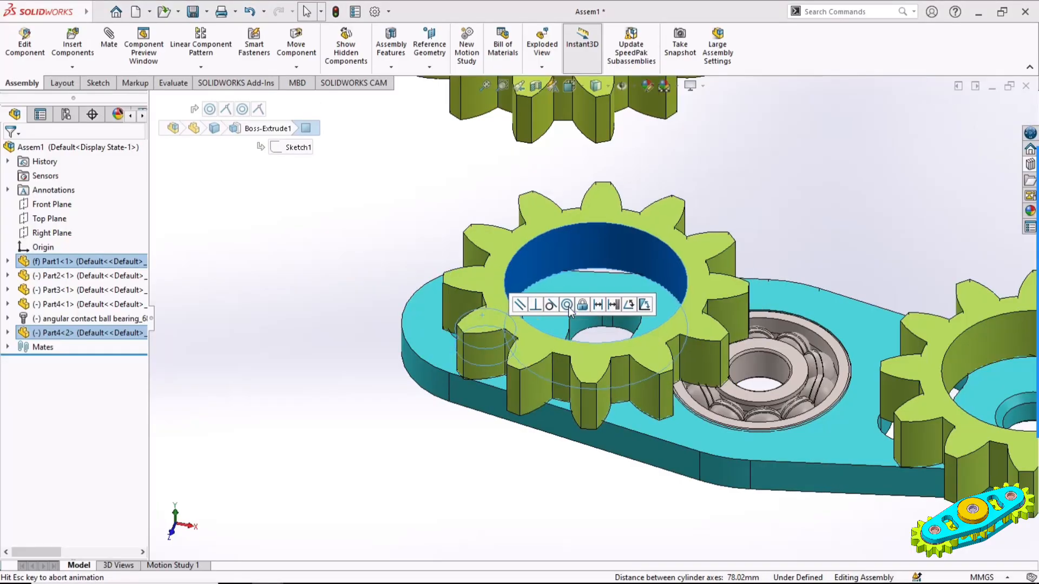
click(693, 238)
scroll(560, 294, up, 6)
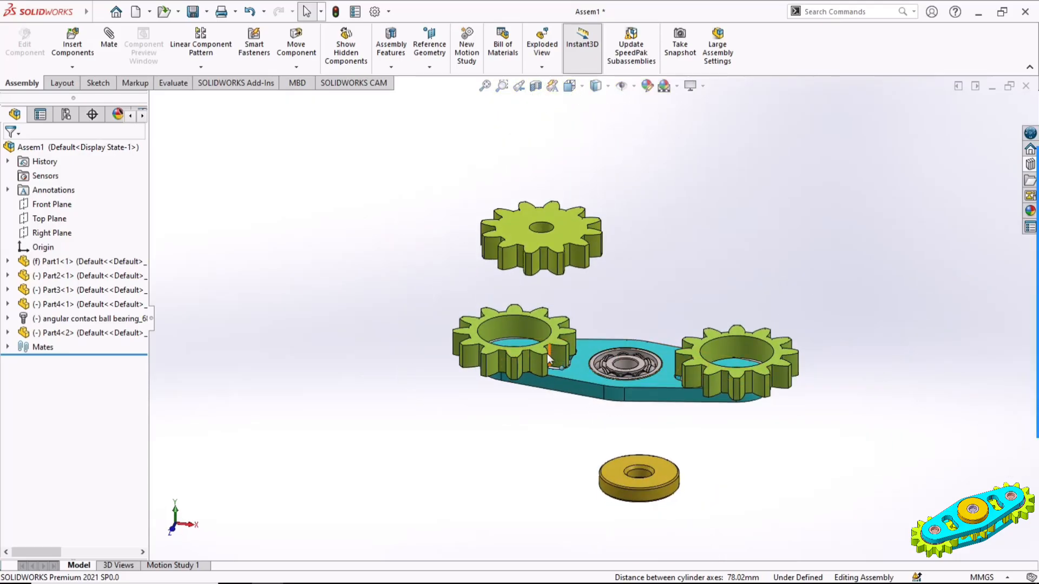
Lift the copied toothed ring and mate its bottom face coincident with the plate's top face
drag(547, 353, 541, 146)
middle_drag(630, 243, 578, 217)
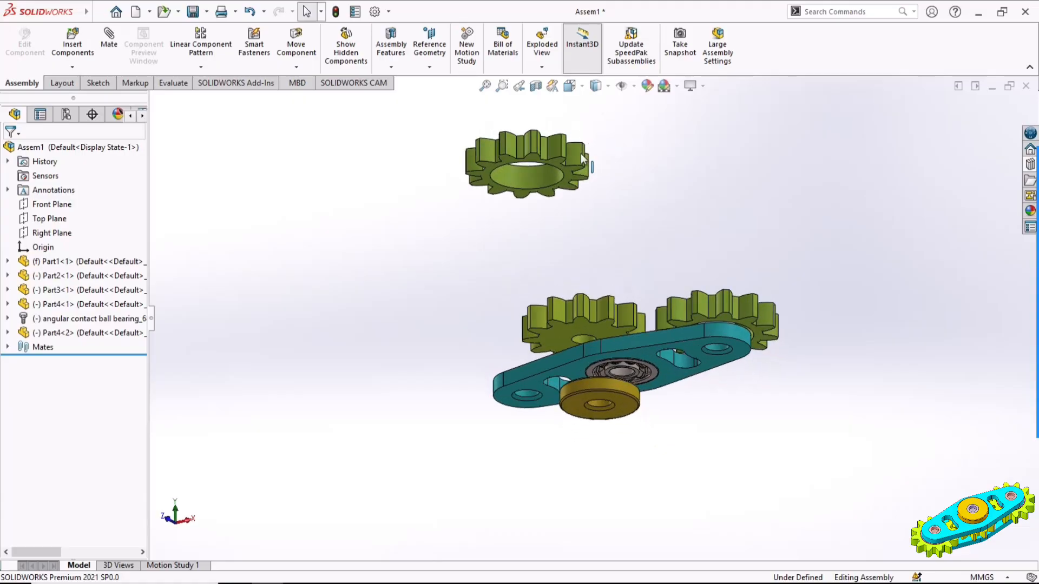
scroll(578, 217, down, 5)
click(571, 221)
scroll(596, 245, up, 5)
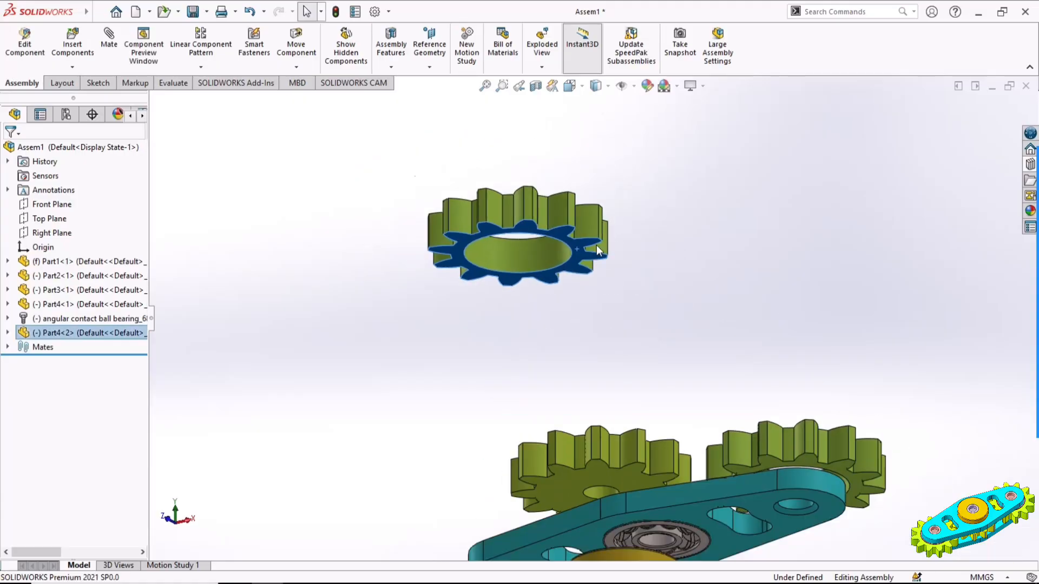
middle_drag(649, 248, 561, 440)
scroll(560, 440, down, 5)
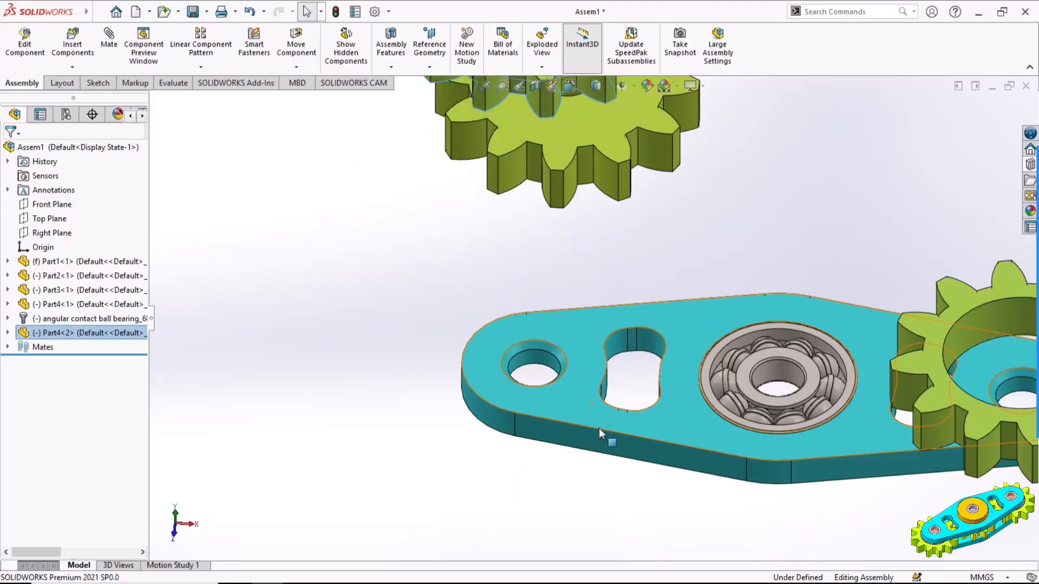
ctrl+click(573, 398)
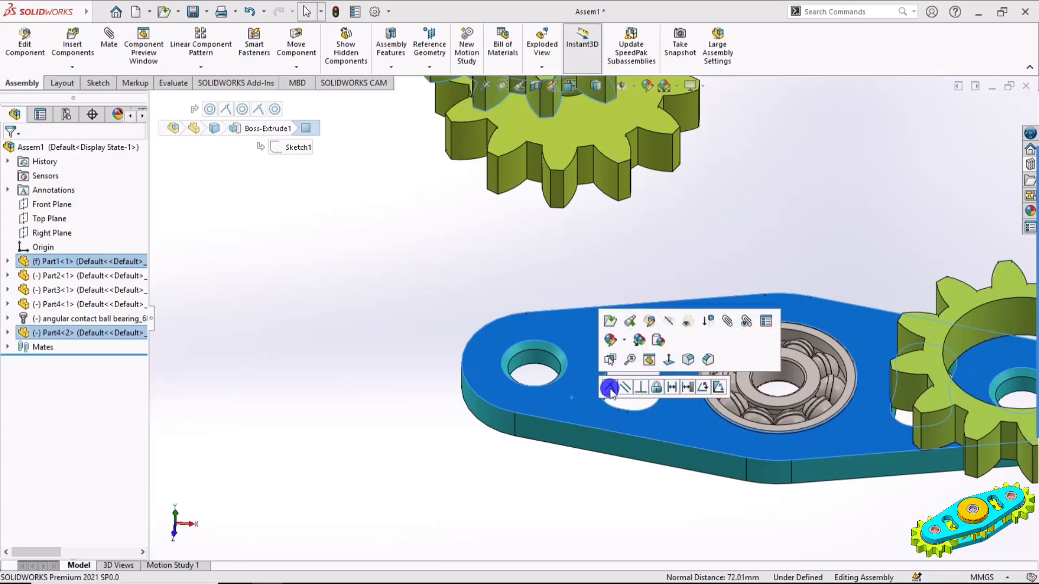
click(609, 389)
click(733, 276)
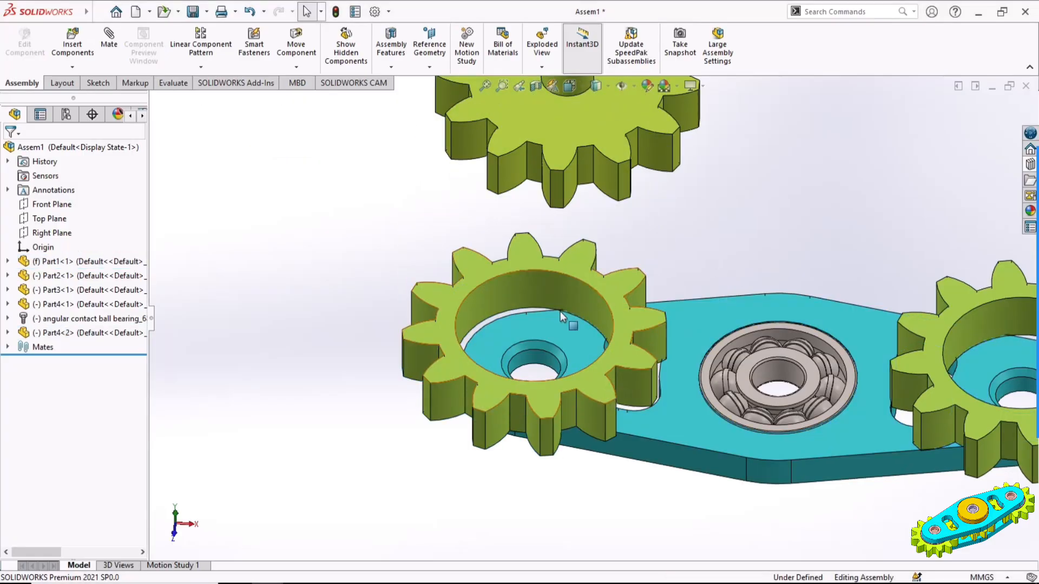
scroll(571, 323, up, 4)
Mate the solid gear's centre hole concentric with the bore of the bearing's inner race
ctrl+middle_drag(764, 355, 696, 340)
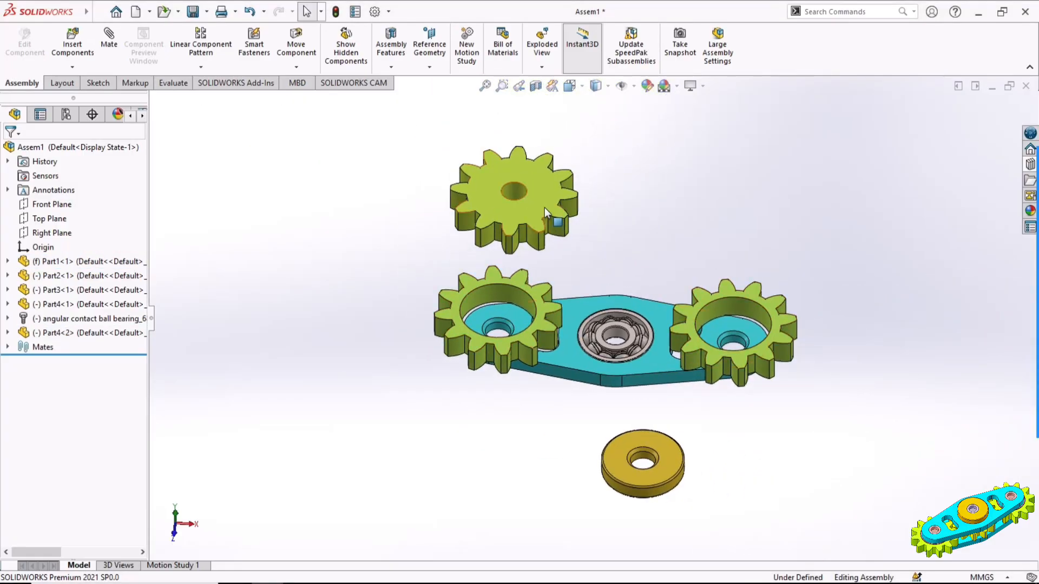
click(515, 191)
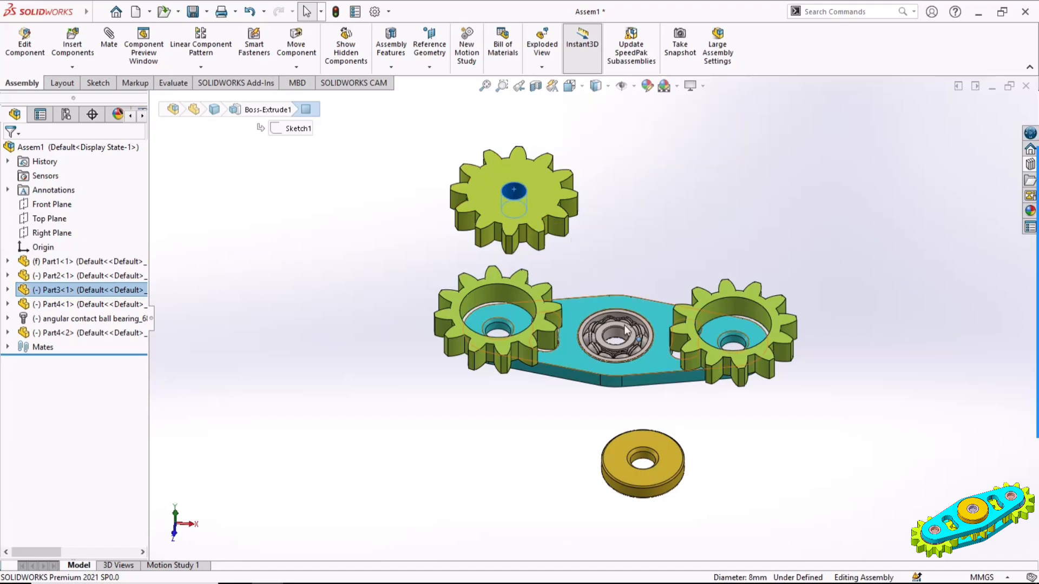
scroll(626, 330, up, 5)
click(575, 331)
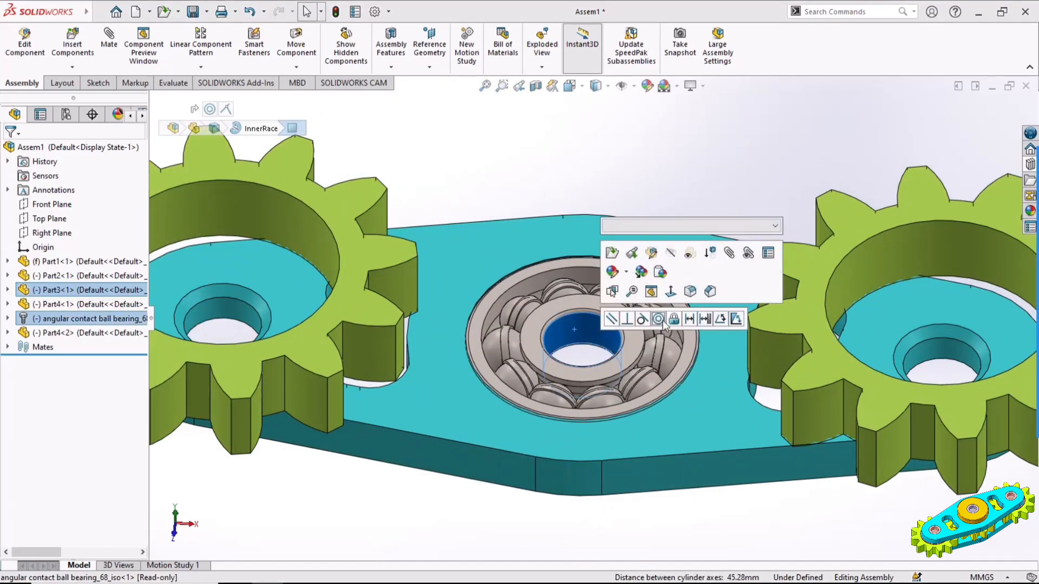
click(658, 319)
scroll(664, 299, down, 5)
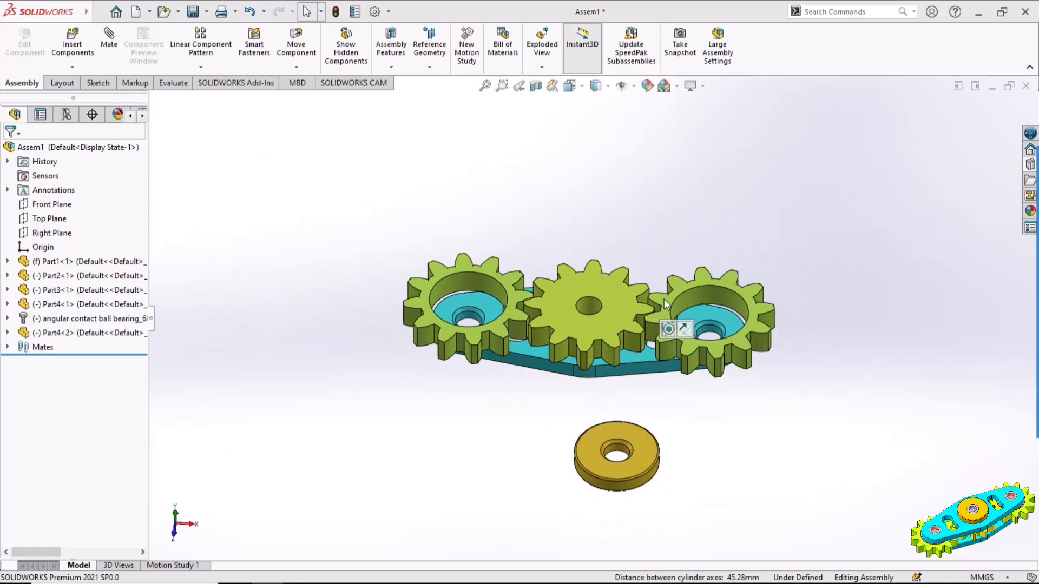
Lift the solid gear and mate its bottom face coincident with the plate's top face
drag(601, 335, 601, 217)
middle_drag(650, 270, 615, 215)
click(624, 204)
middle_drag(656, 262, 692, 378)
scroll(625, 345, down, 3)
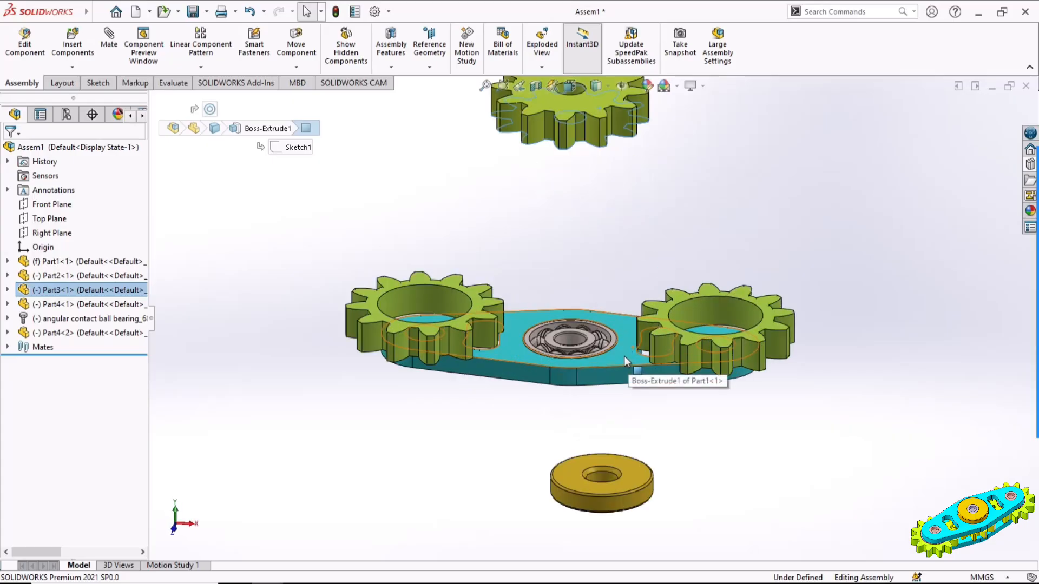
ctrl+click(623, 358)
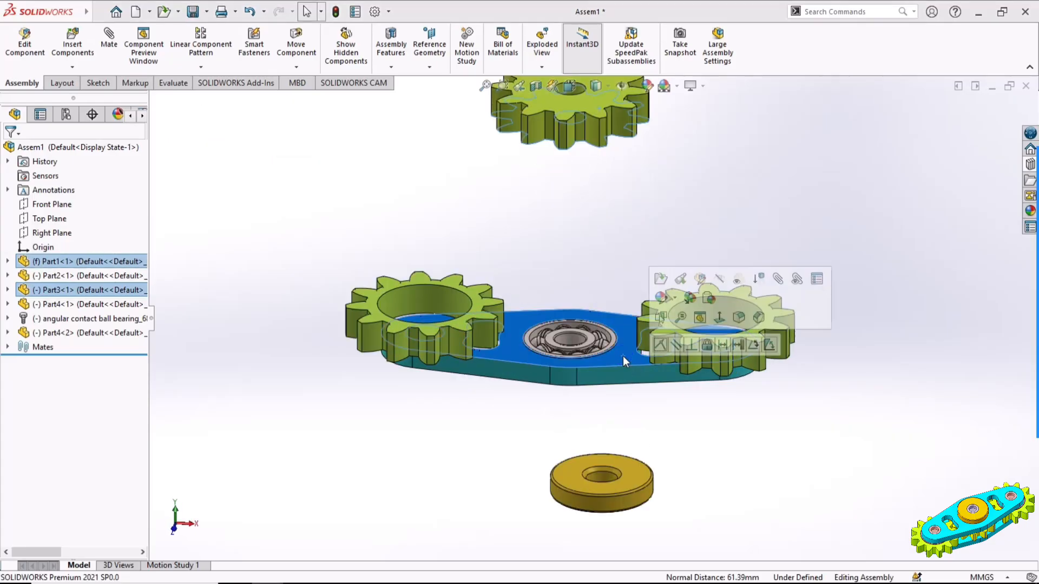
click(661, 344)
middle_drag(631, 225, 640, 276)
scroll(617, 346, down, 3)
Turn the middle gear slightly and, in a top view of the assembly, move the loose disc farther away from the plate
drag(616, 340, 622, 364)
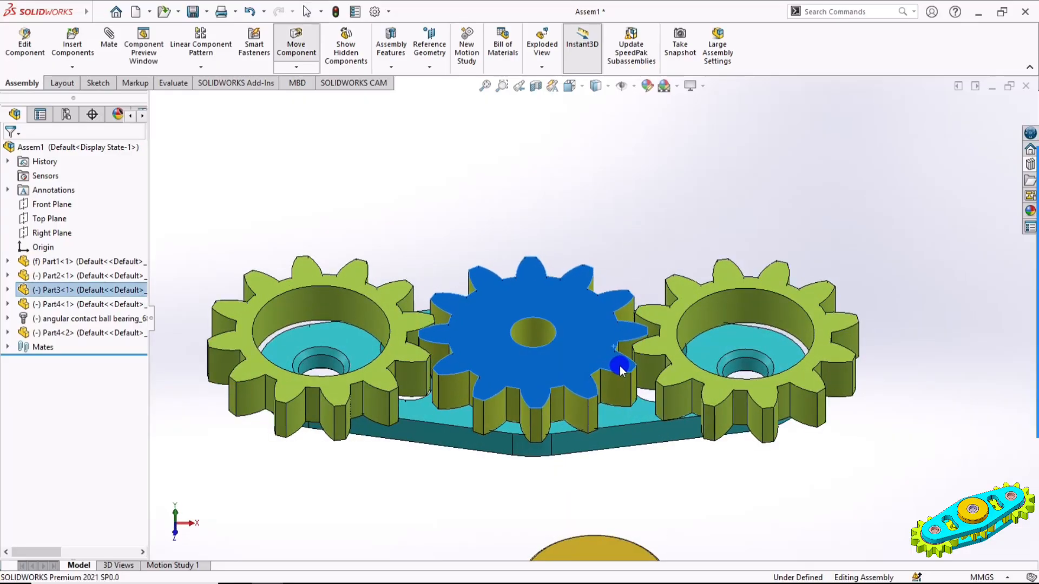
click(806, 479)
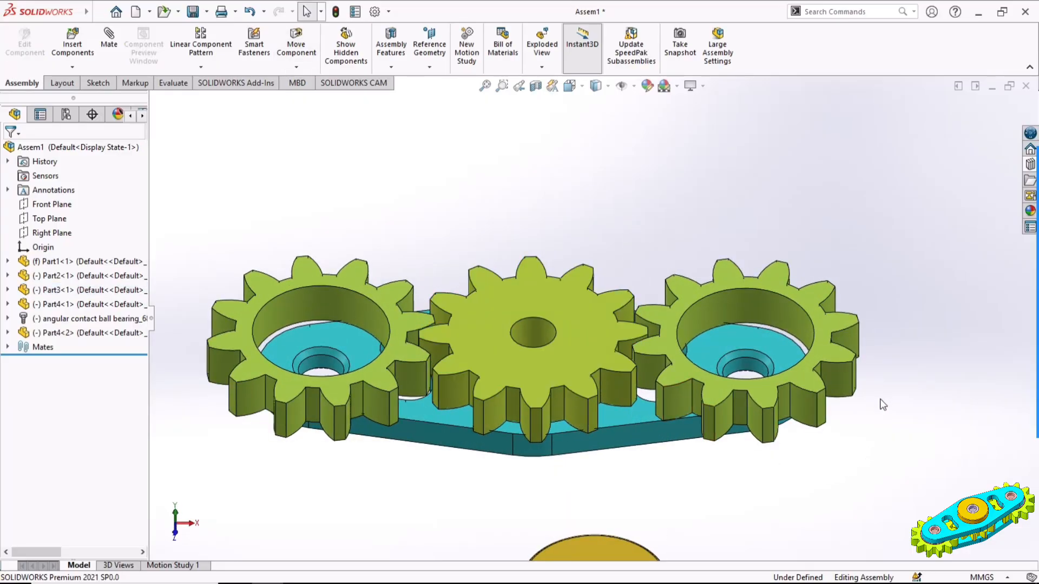
key(ctrl+1)
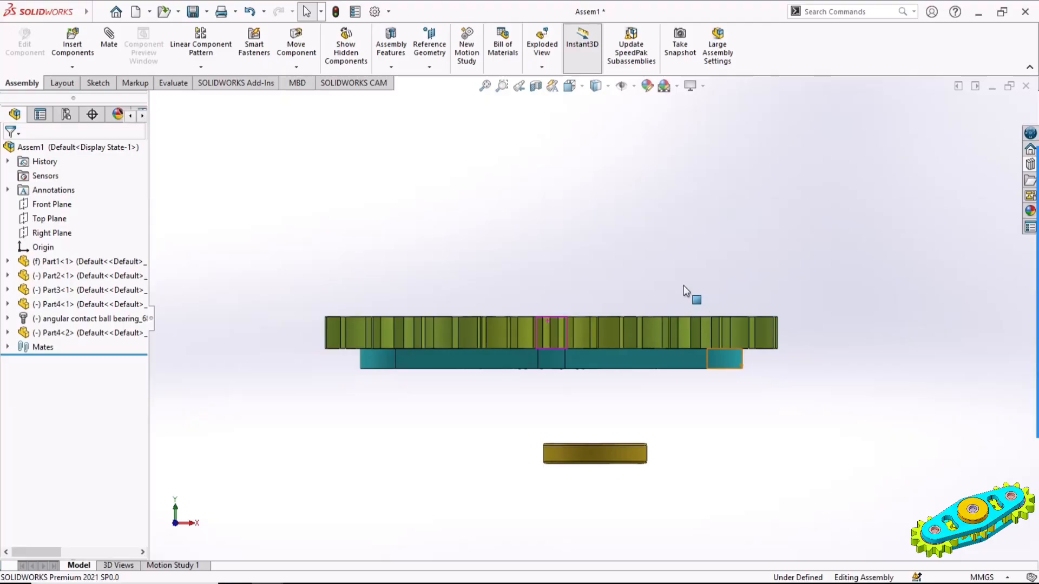
key(ctrl+5)
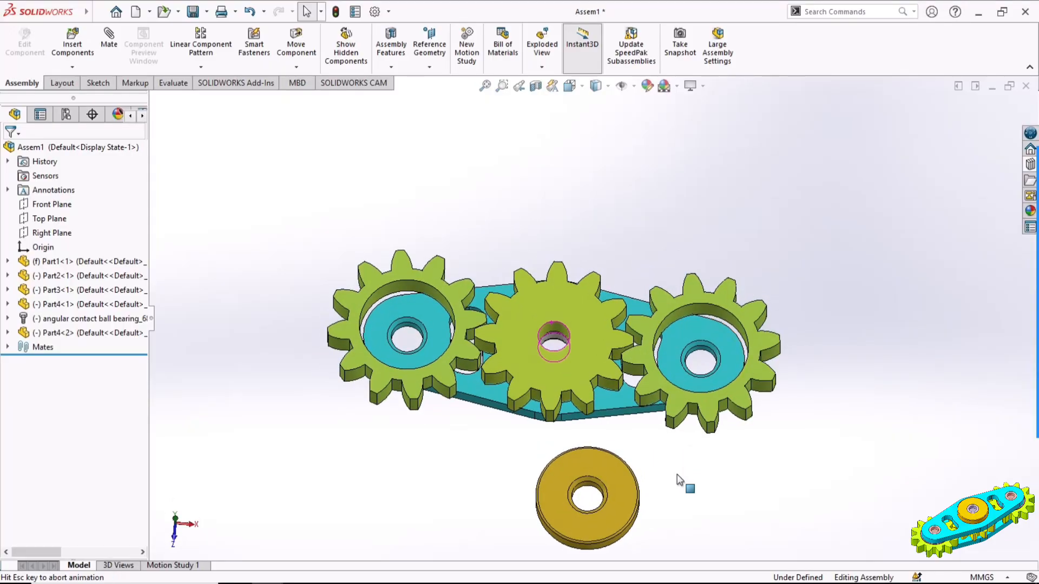
scroll(558, 386, down, 3)
ctrl+middle_drag(641, 393, 661, 363)
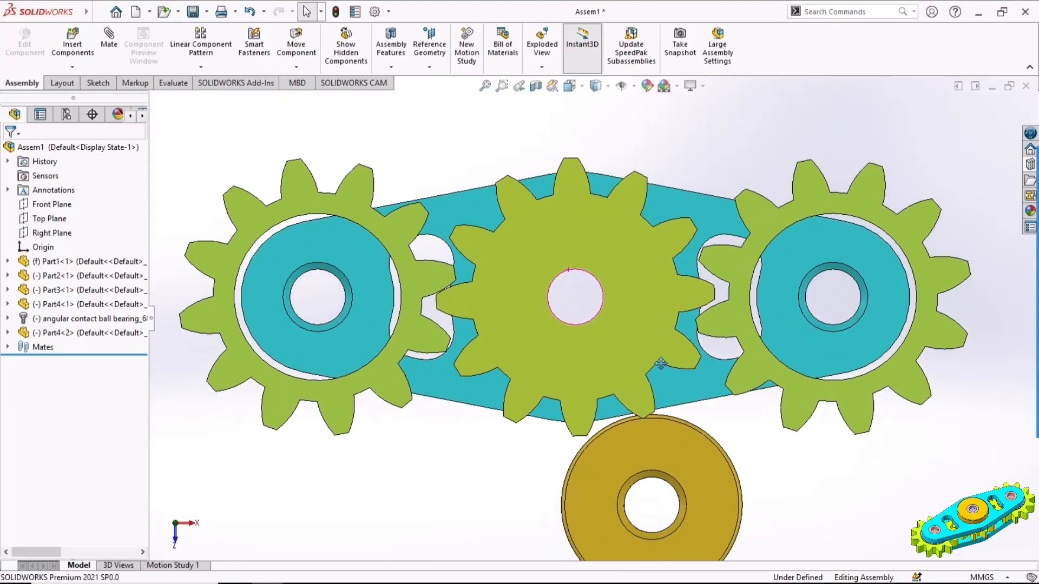
drag(667, 446, 659, 479)
click(743, 129)
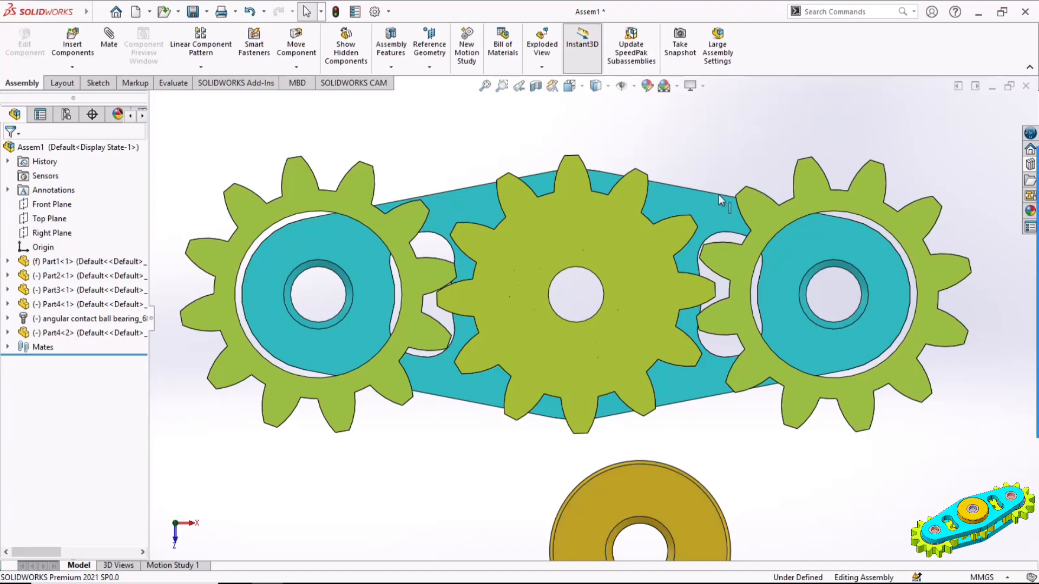
Rotate the middle gear and both toothed rings slightly so that their teeth interlock without overlapping
drag(723, 265, 681, 275)
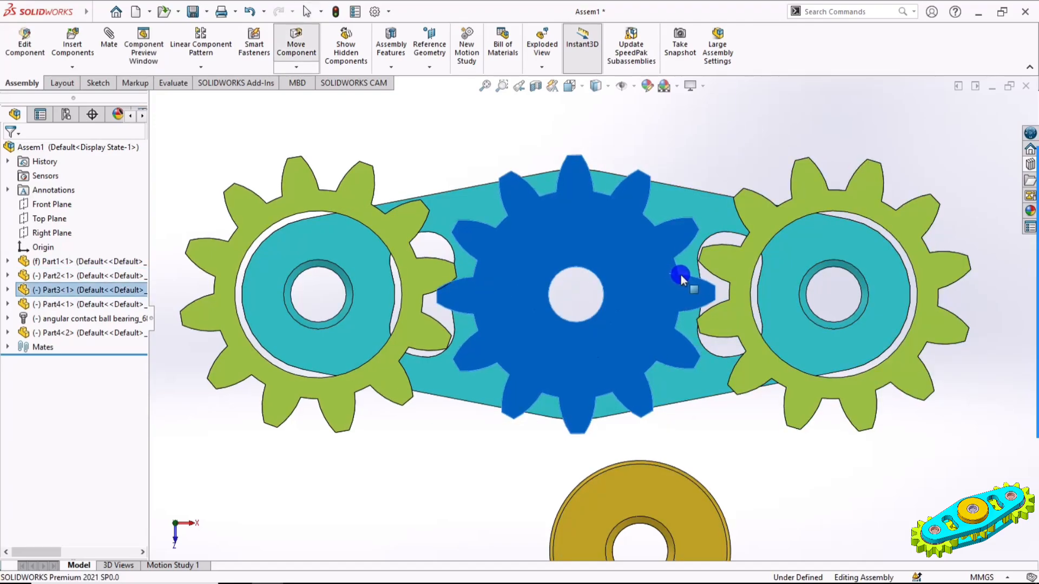
drag(742, 264, 723, 265)
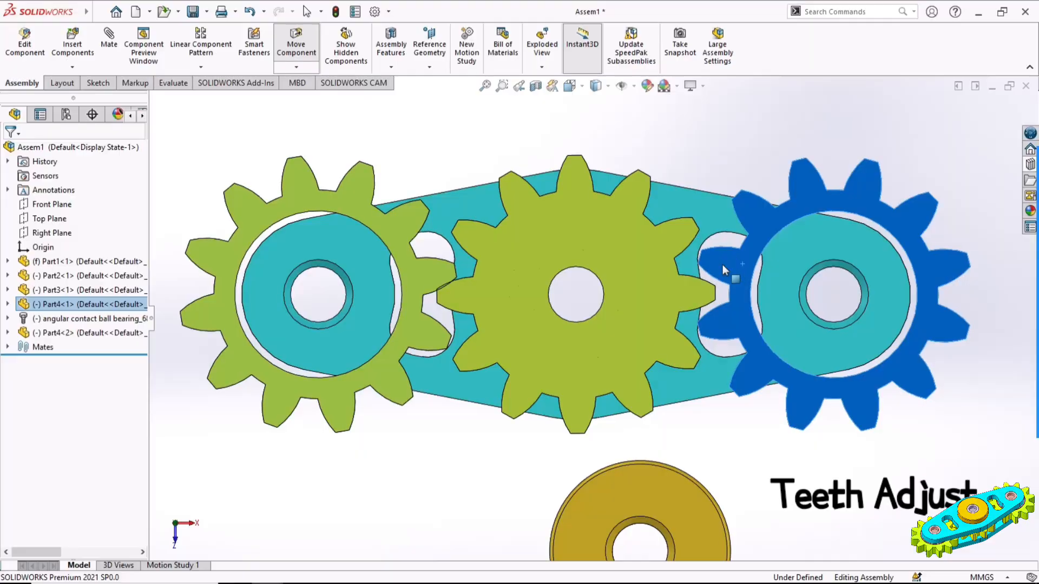
drag(430, 327, 440, 327)
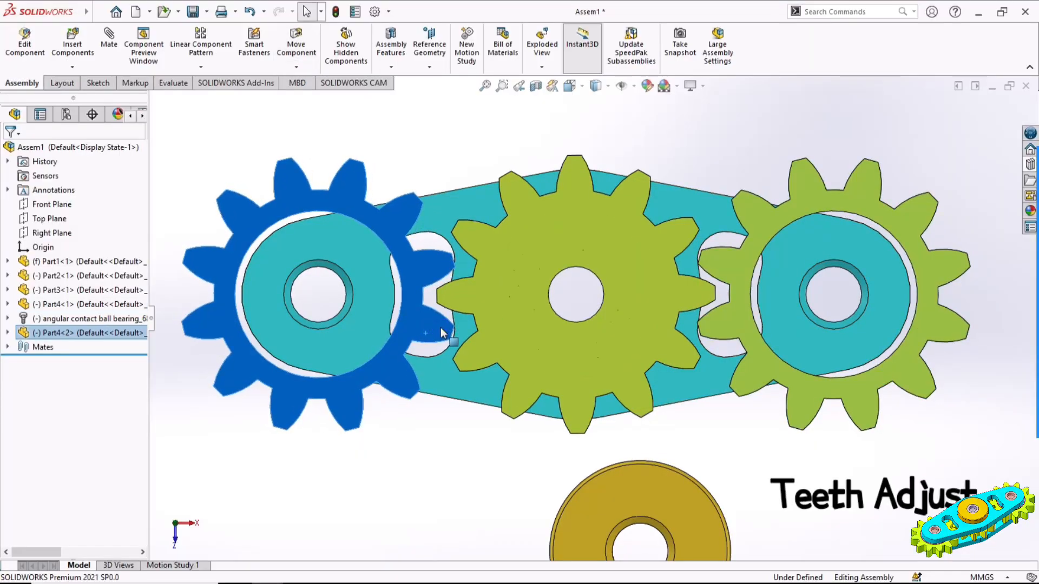
Hide the base plate and the angular contact ball bearing so that only the gear, toothed rings and disc are displayed
click(456, 478)
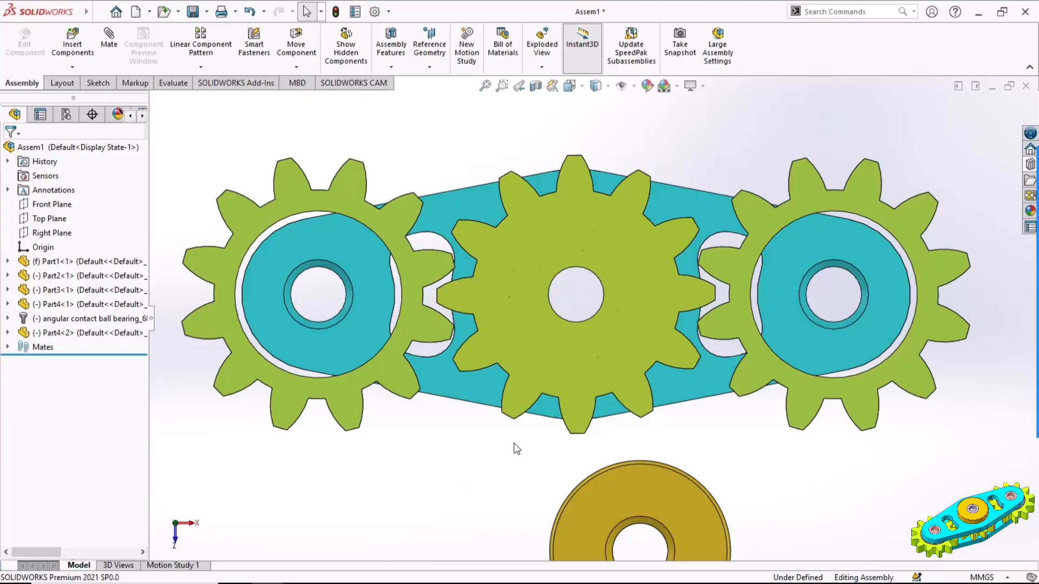
scroll(515, 444, up, 3)
middle_drag(722, 438, 645, 318)
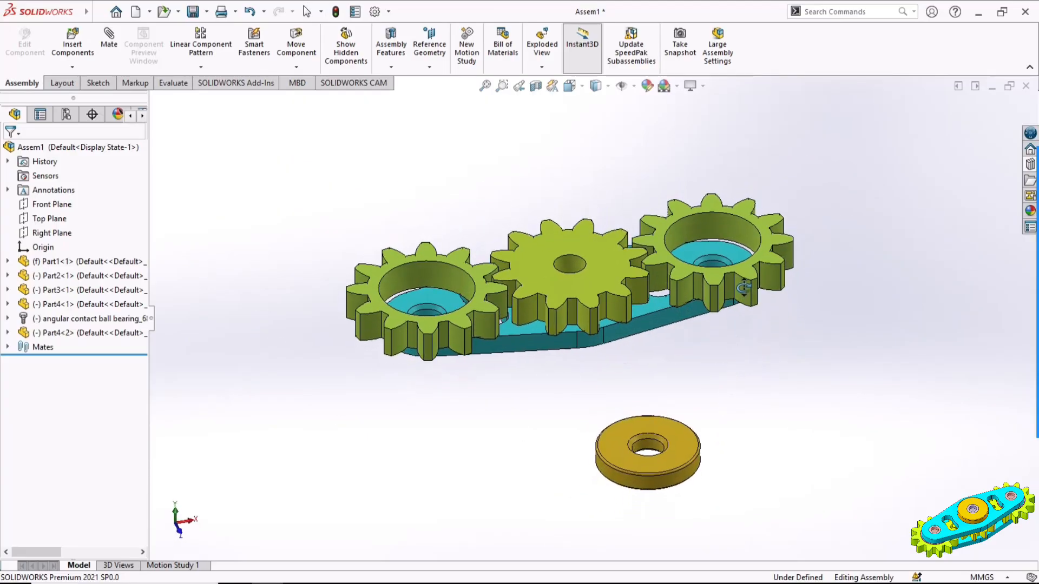
click(645, 317)
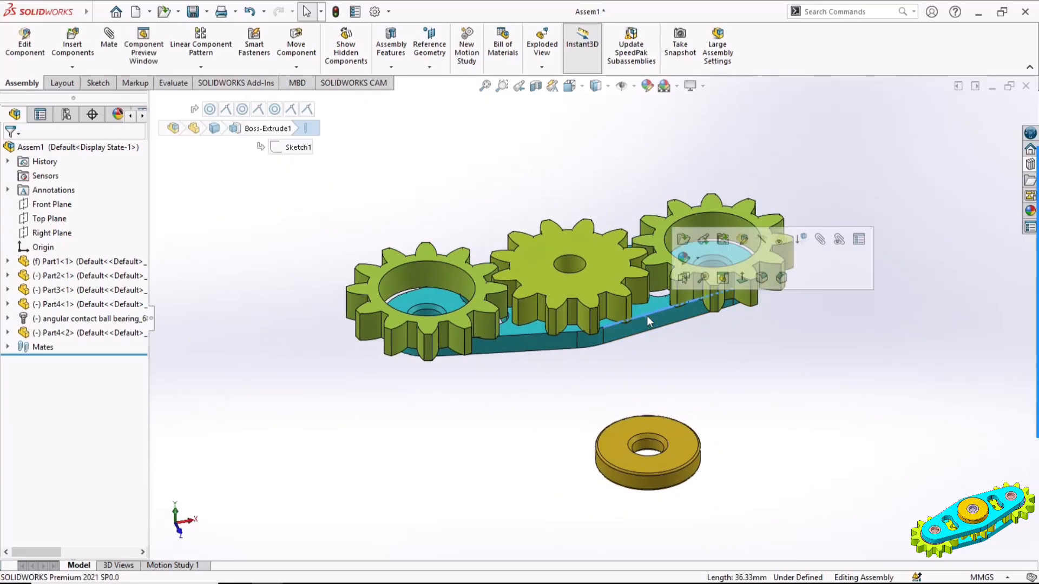
click(759, 241)
middle_drag(677, 341, 675, 216)
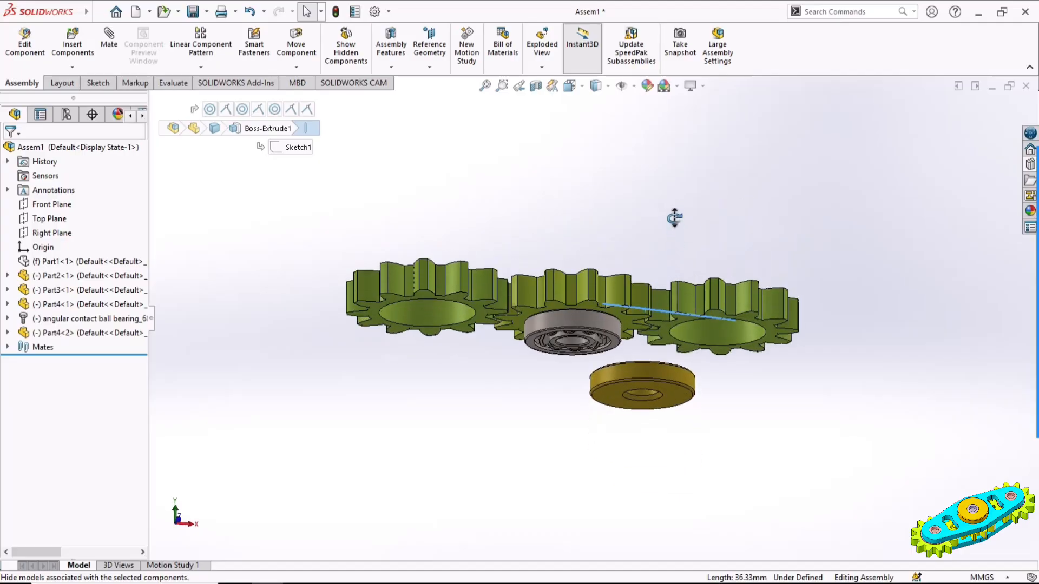
click(592, 337)
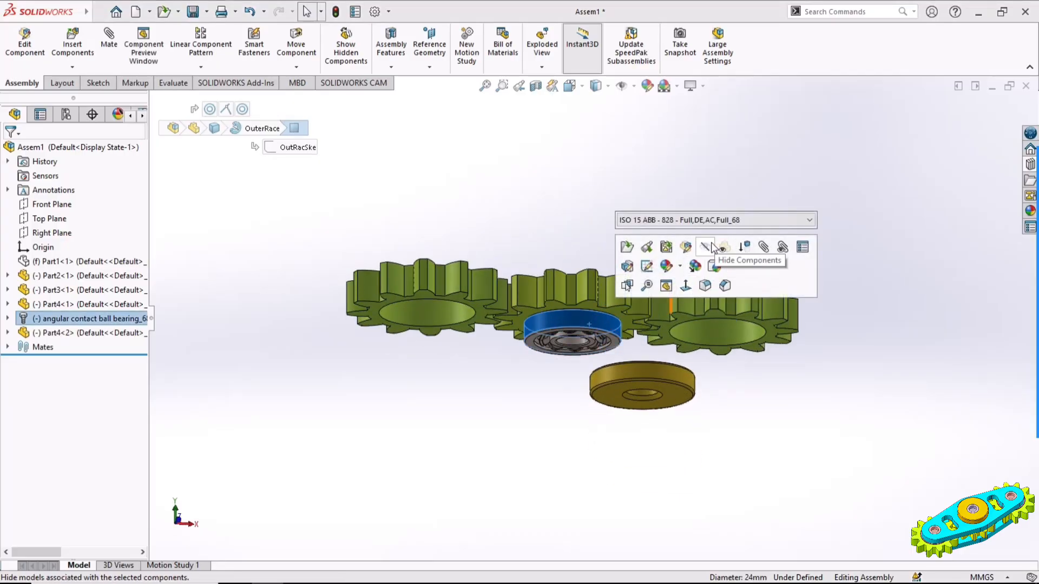
key(Tab)
middle_drag(707, 230, 749, 404)
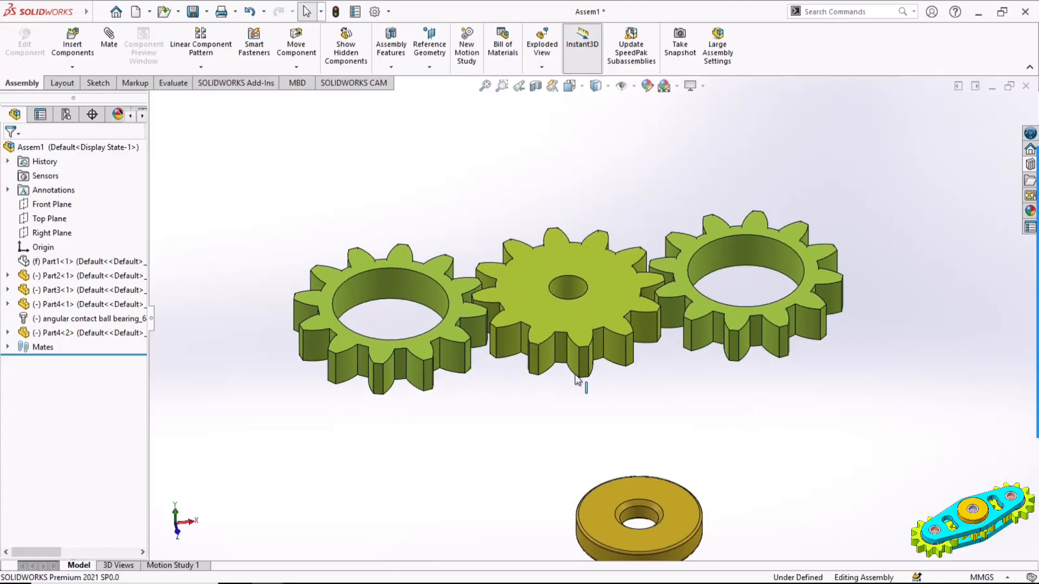
Begin a new mate and turn on the display of the components' temporary axes
click(105, 44)
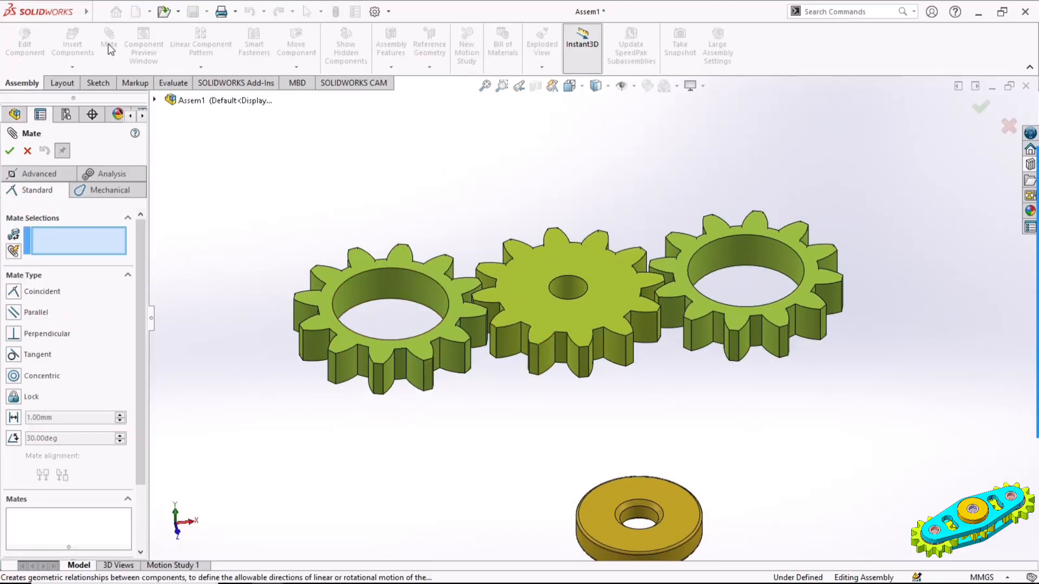
click(634, 87)
click(643, 119)
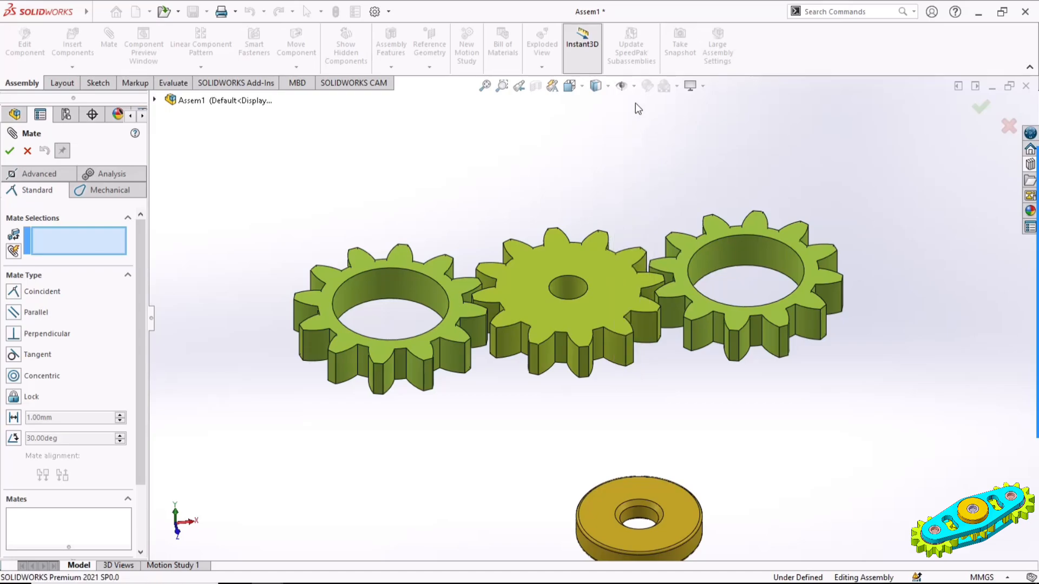
click(632, 86)
click(642, 123)
Add a mechanical gear mate between the axes of the middle gear and the right toothed ring, with a ratio of 40 mm to 40 mm
click(110, 189)
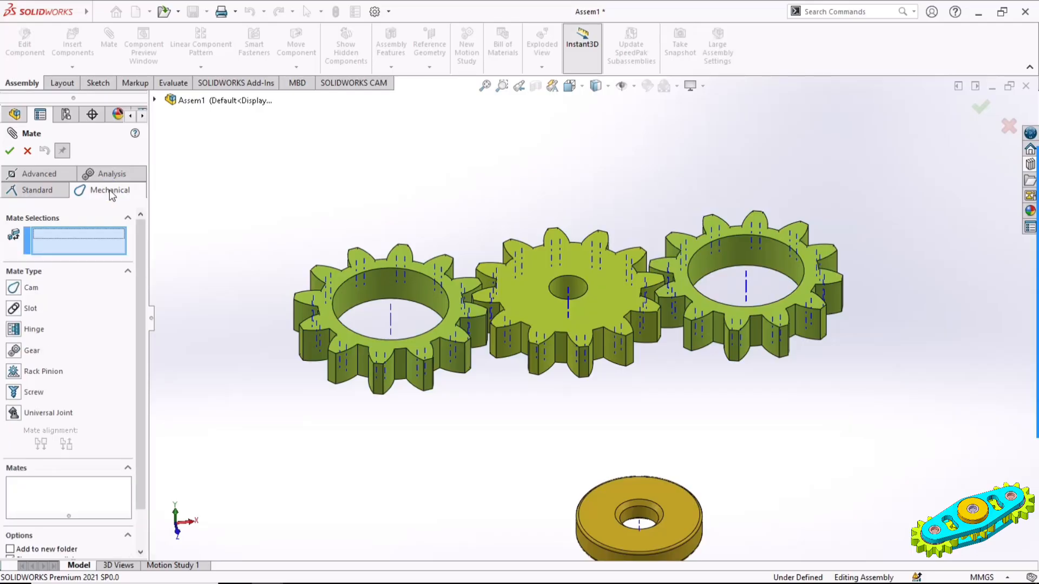
click(32, 350)
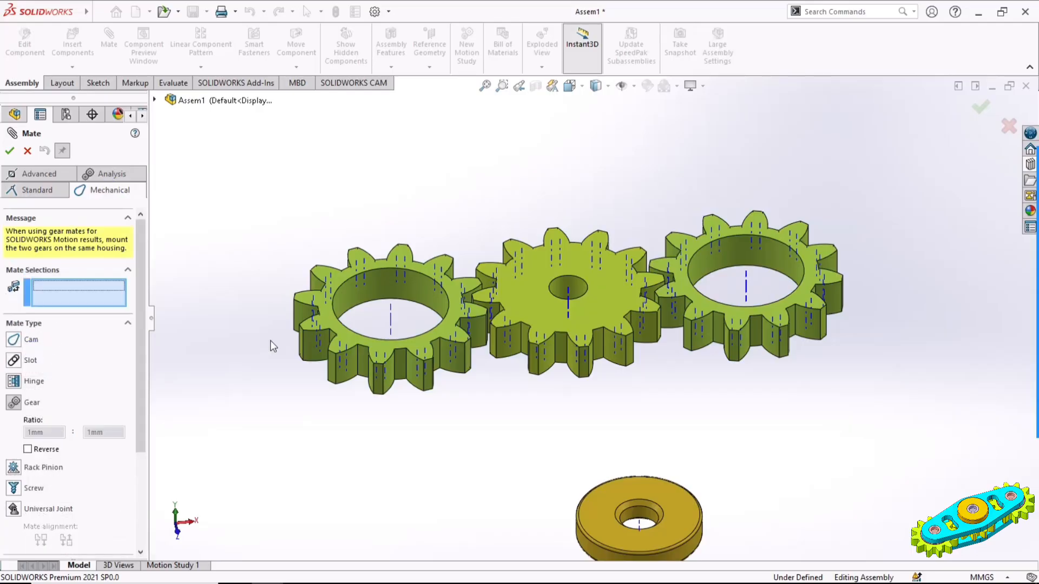
scroll(593, 294, down, 5)
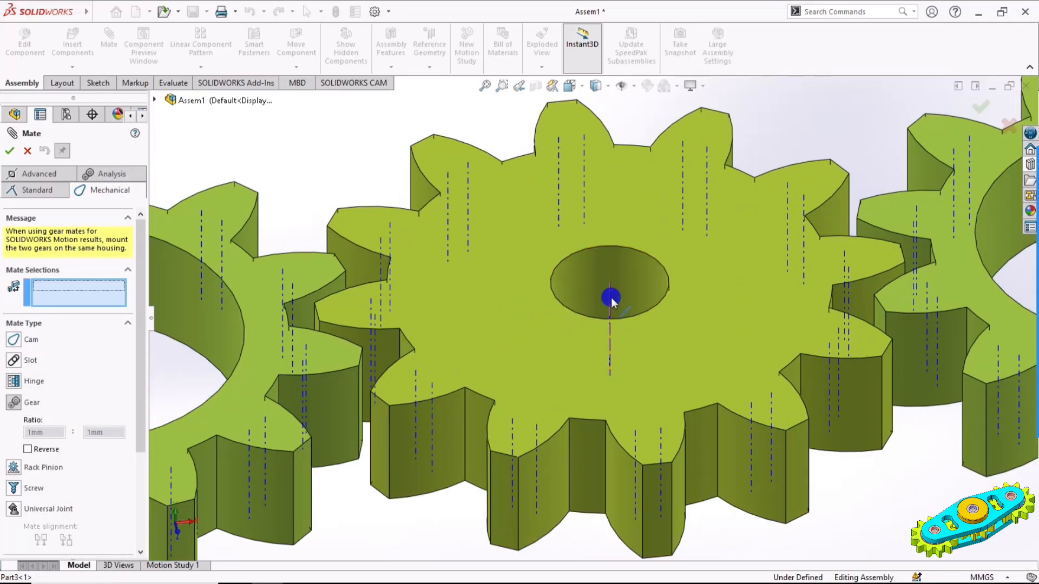
click(610, 298)
scroll(612, 298, up, 5)
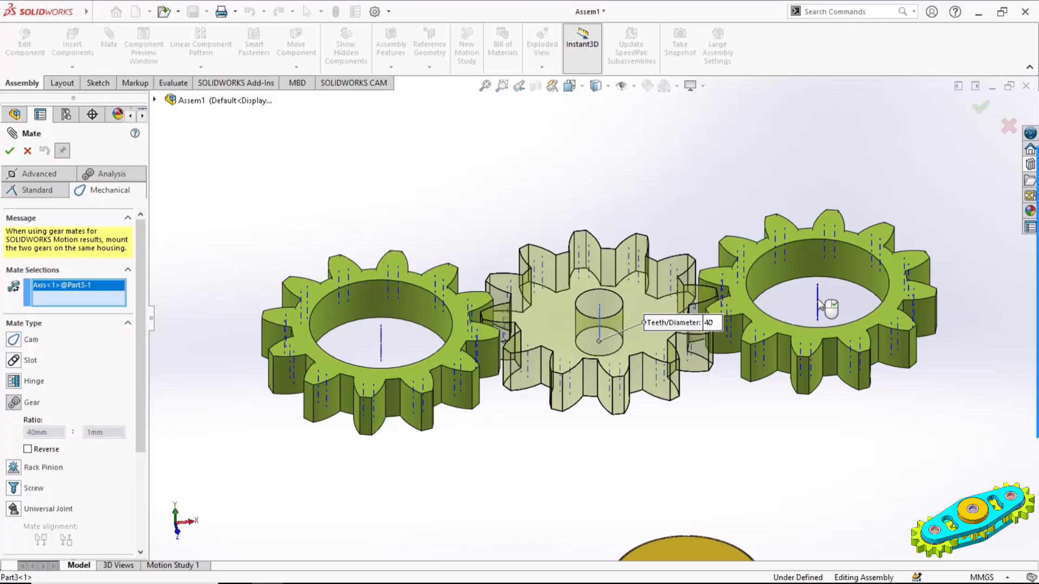
click(818, 306)
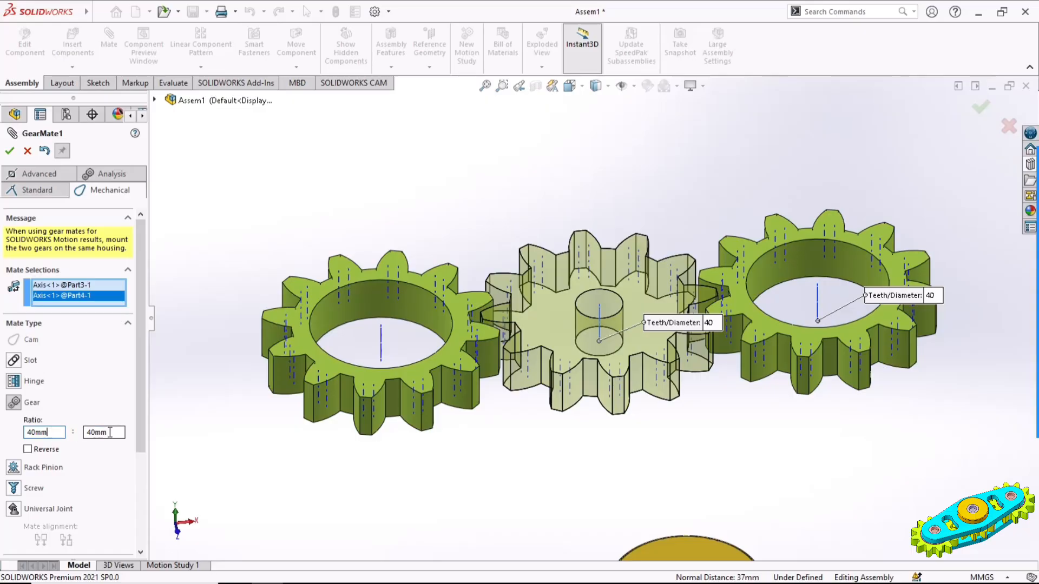
click(10, 151)
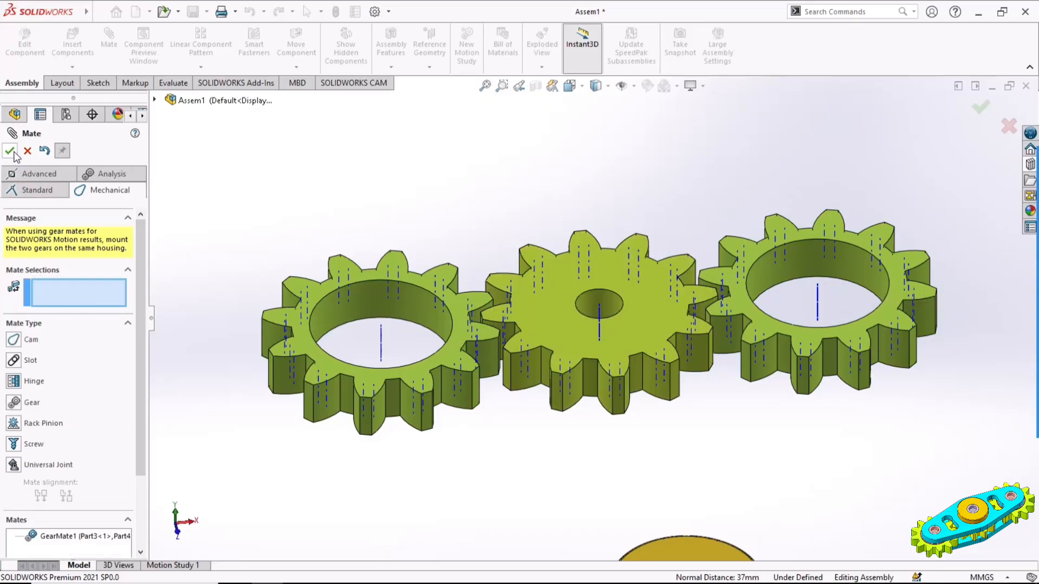
click(13, 151)
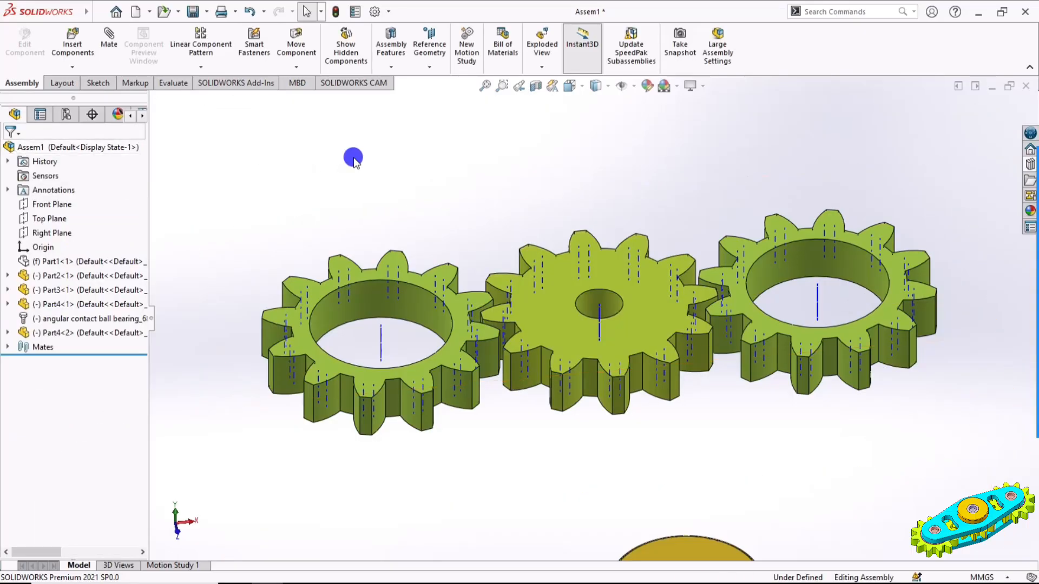
Add a mechanical gear mate between the axes of the middle gear and the left toothed ring, with a ratio of 40 mm to 40 mm
click(115, 38)
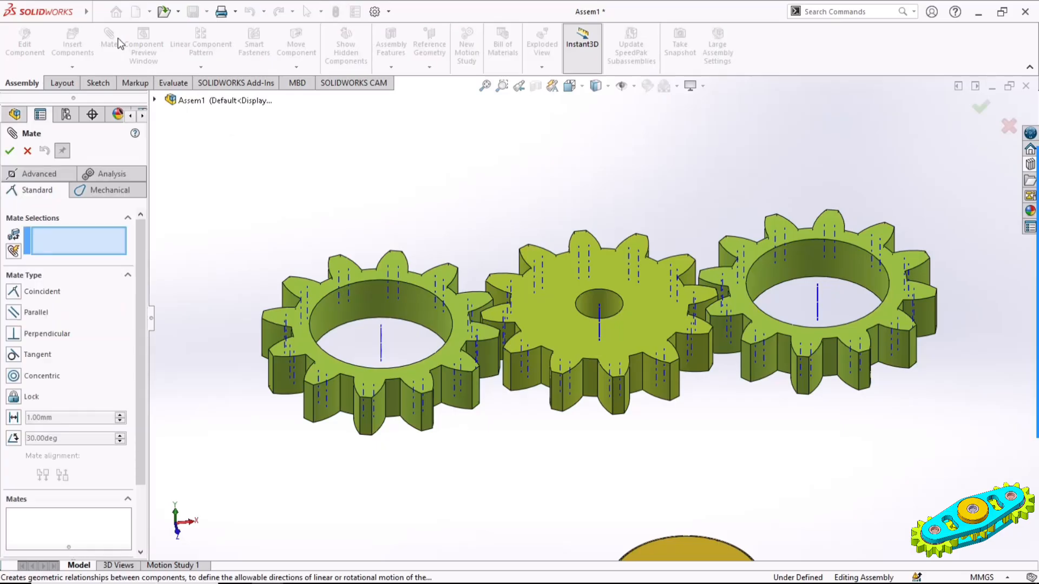
click(105, 192)
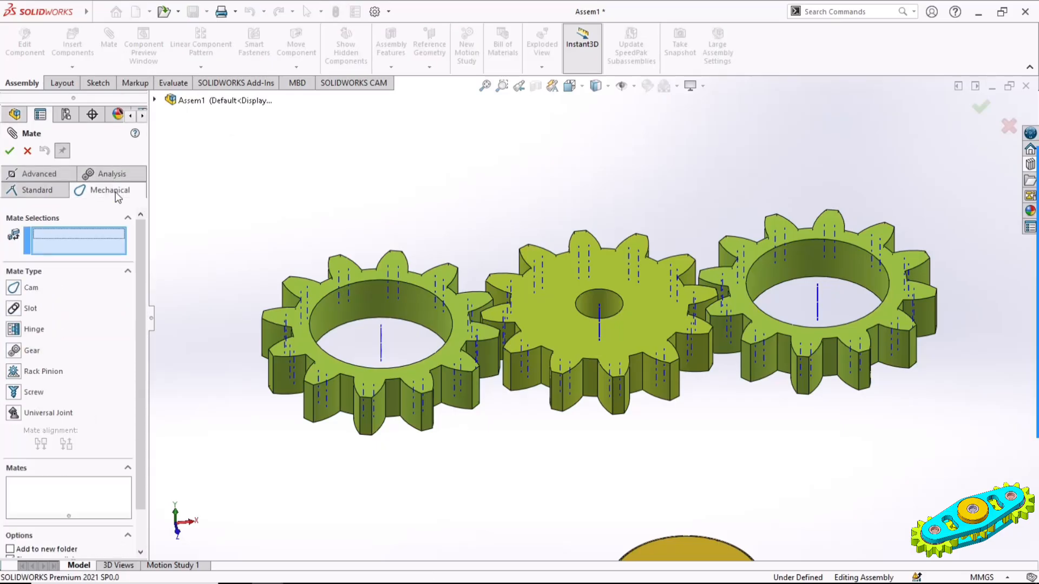
click(14, 352)
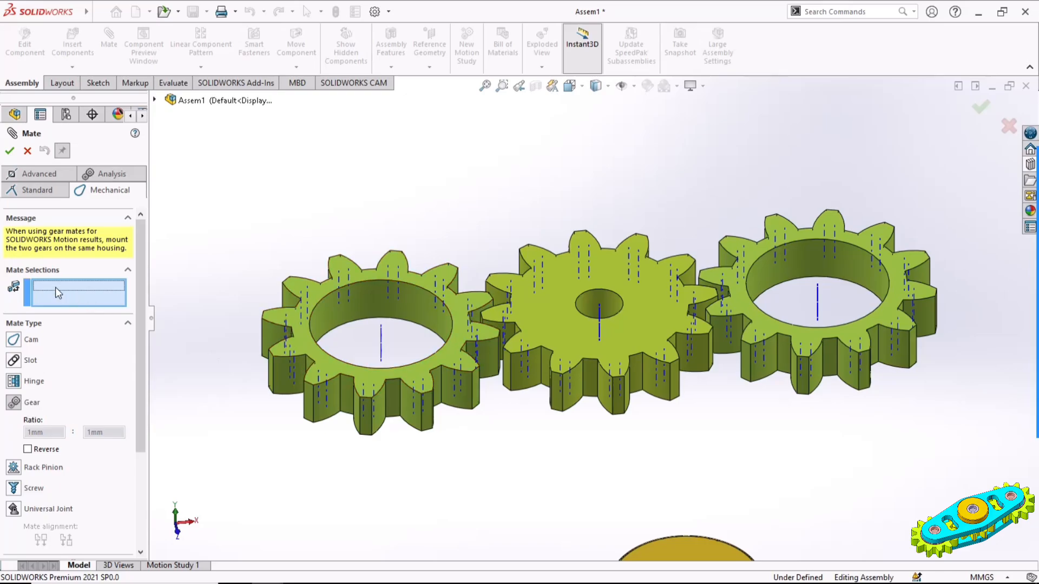
scroll(606, 320, down, 4)
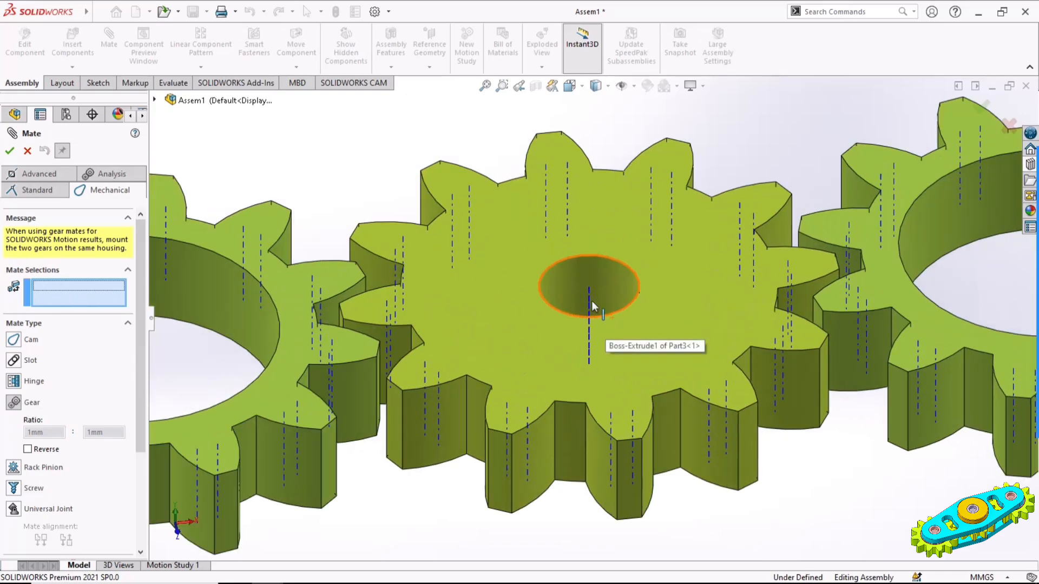
click(588, 303)
scroll(589, 303, up, 4)
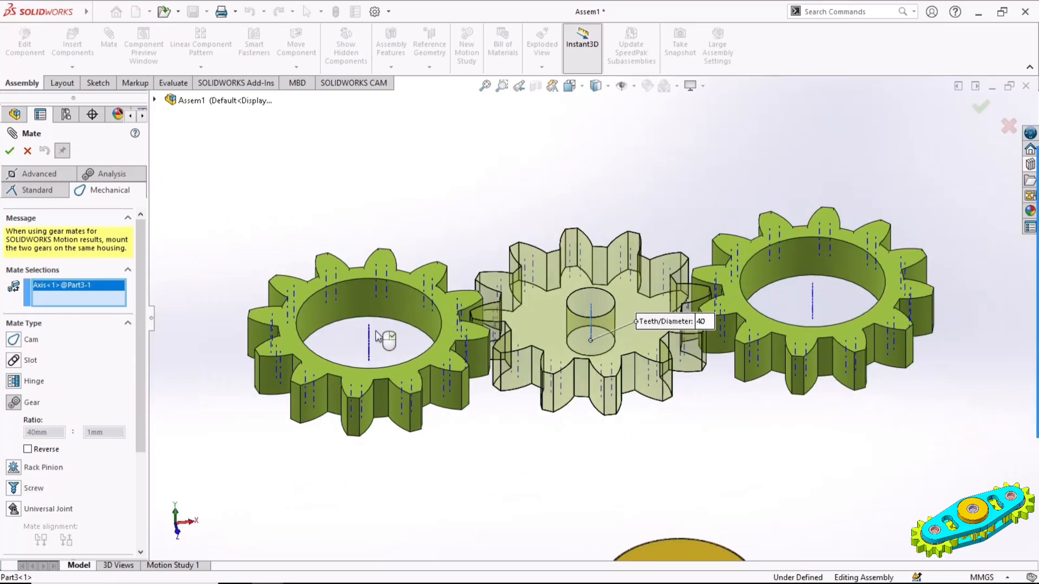
click(369, 338)
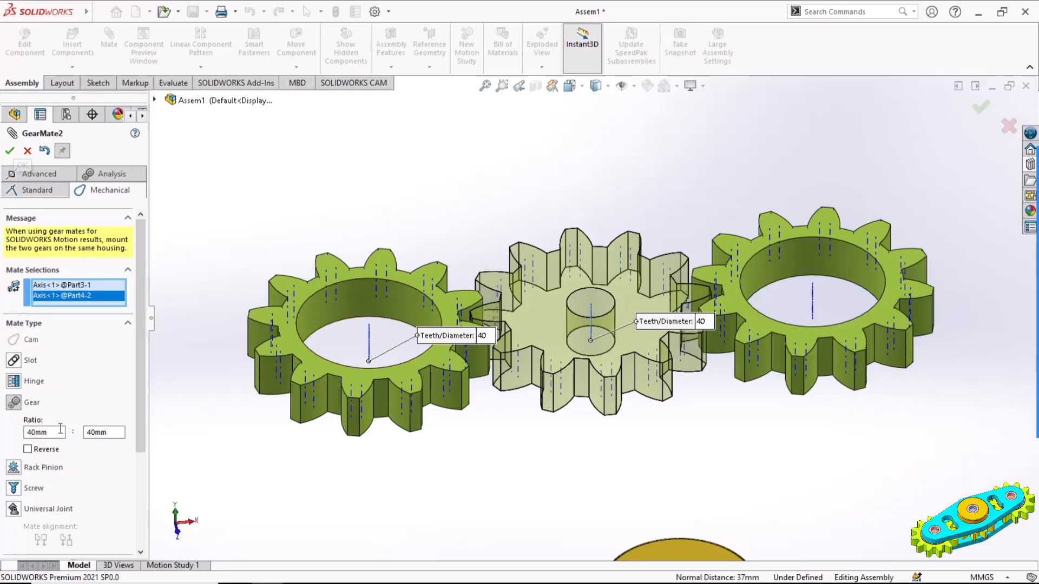
click(11, 150)
click(11, 150)
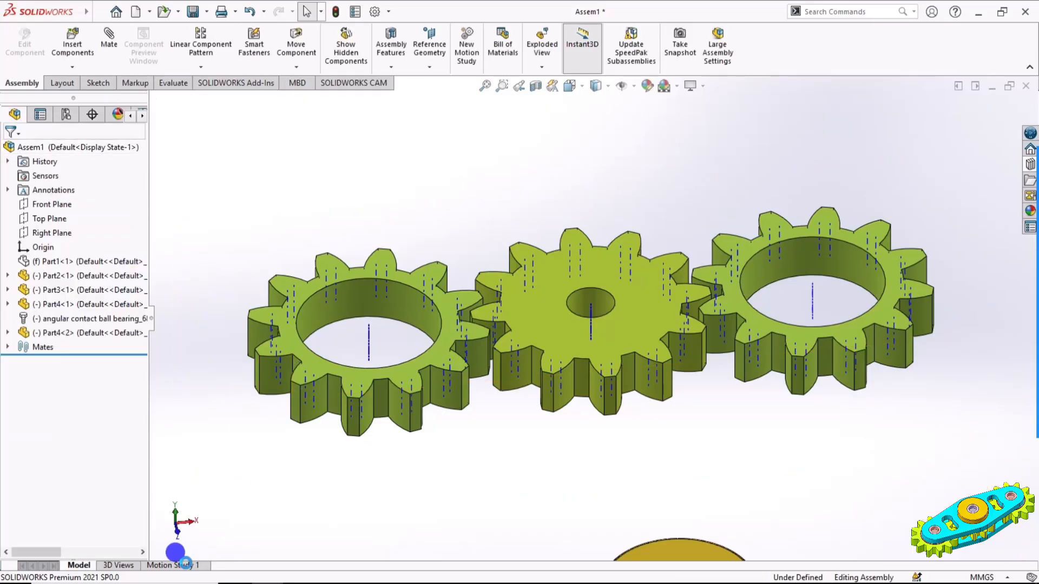
In Motion Study 1, add a rotary motor on the middle gear's centre hole with a constant speed of 10 RPM
click(185, 564)
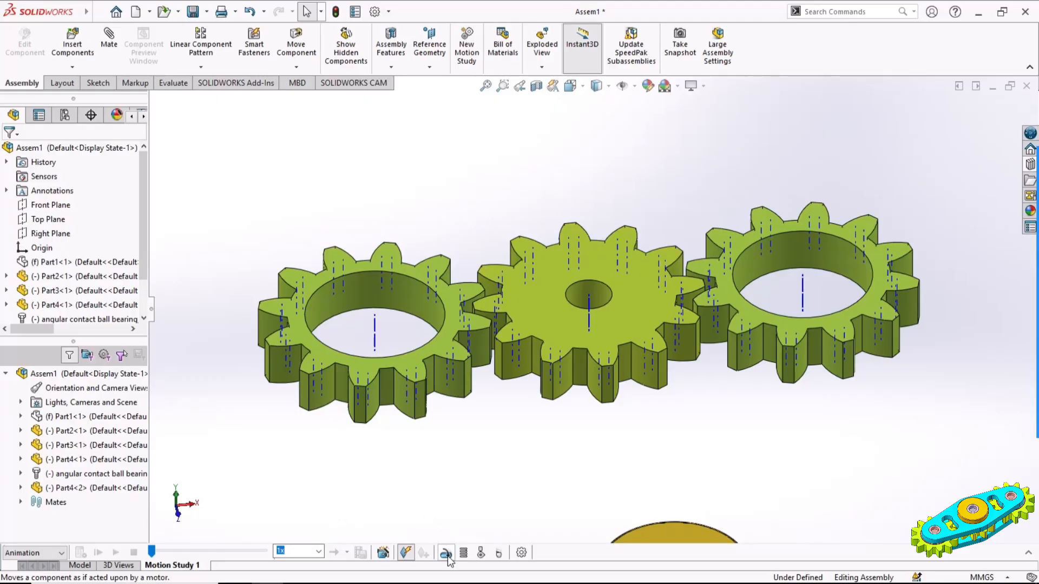
click(446, 555)
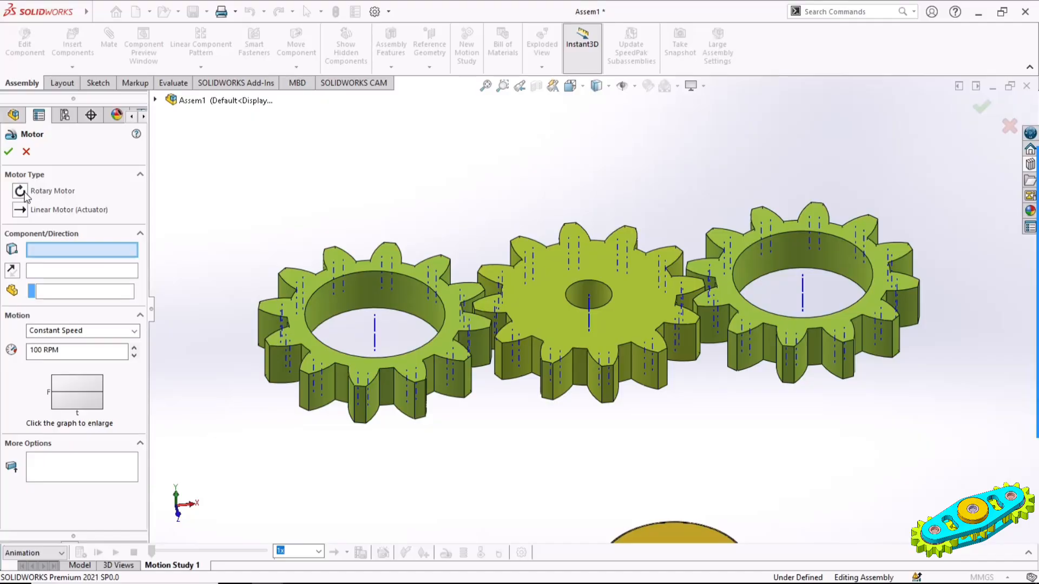
click(604, 302)
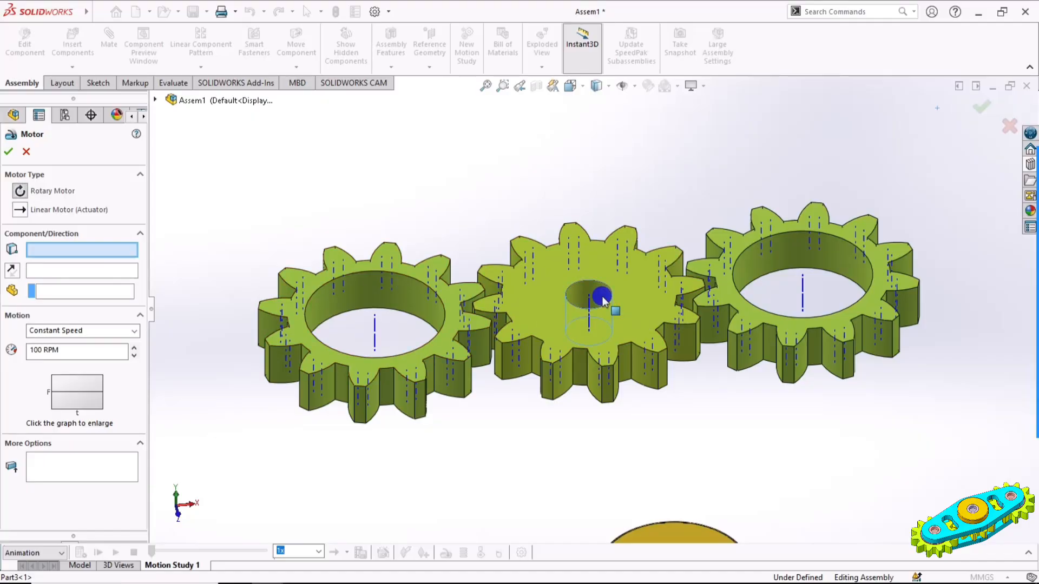
click(57, 350)
text(10)
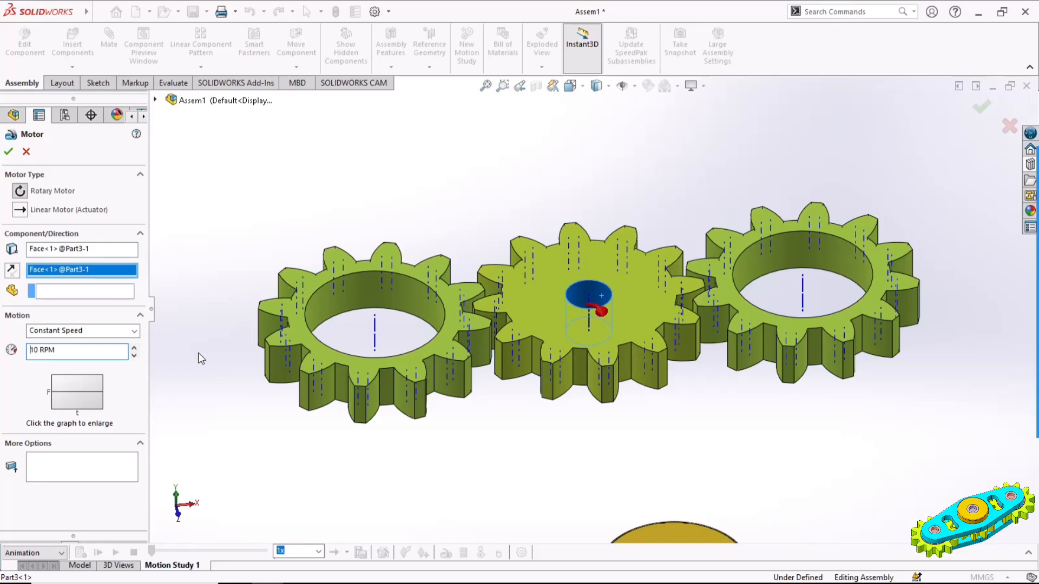
click(10, 152)
Set the motion study's animation frame rate to 60 frames per second
click(521, 554)
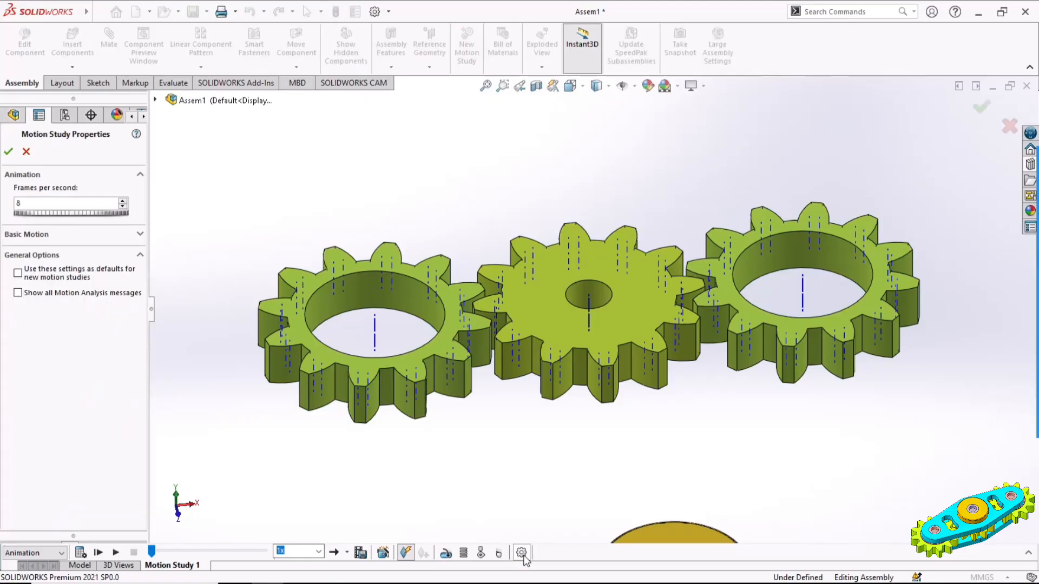
drag(56, 205, 10, 208)
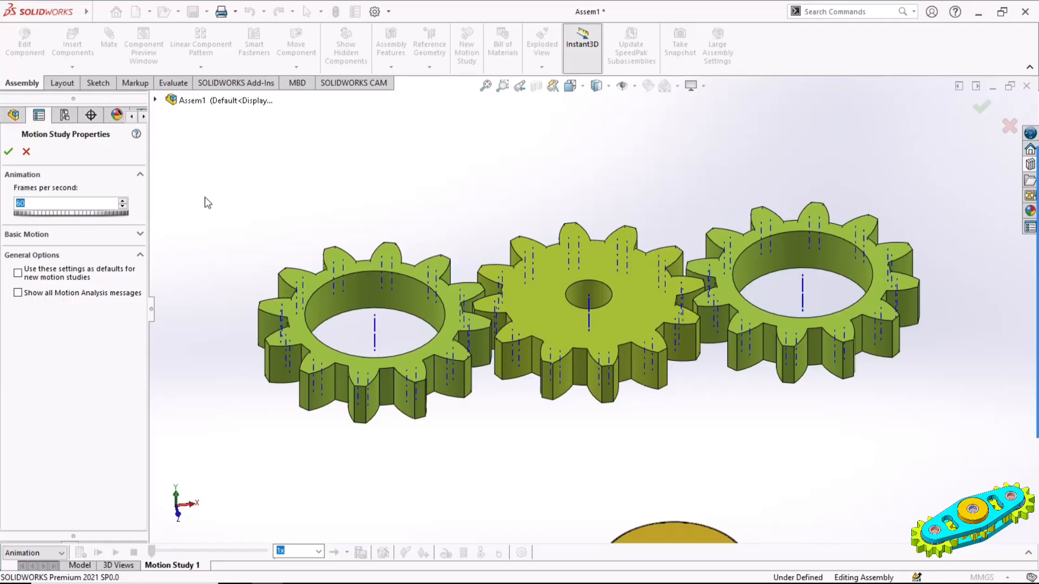
click(9, 152)
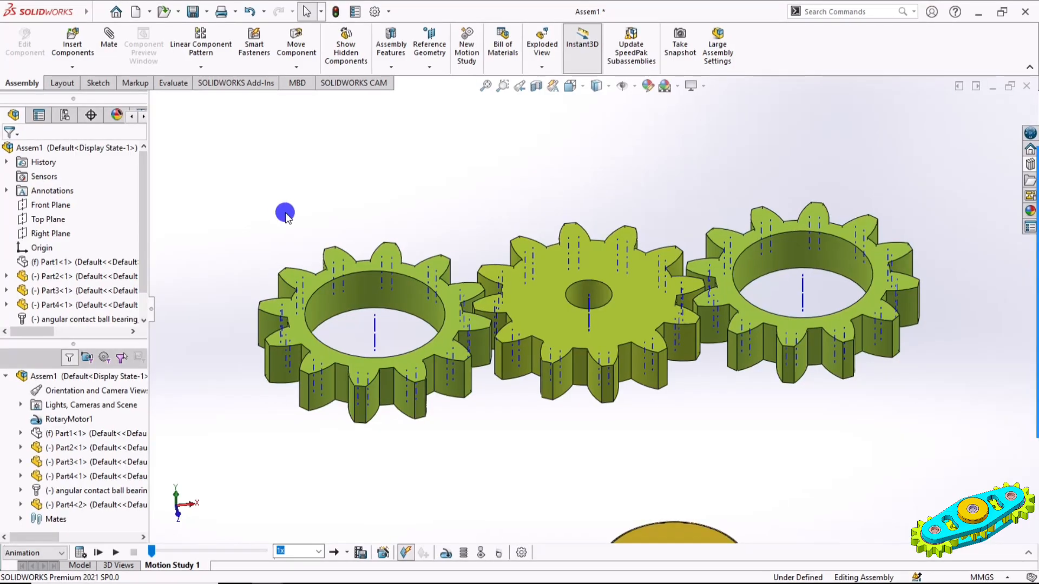
Expand the motion study timeline and extend the animation's duration to 14 seconds
click(1026, 552)
click(613, 272)
drag(613, 273, 607, 297)
click(607, 297)
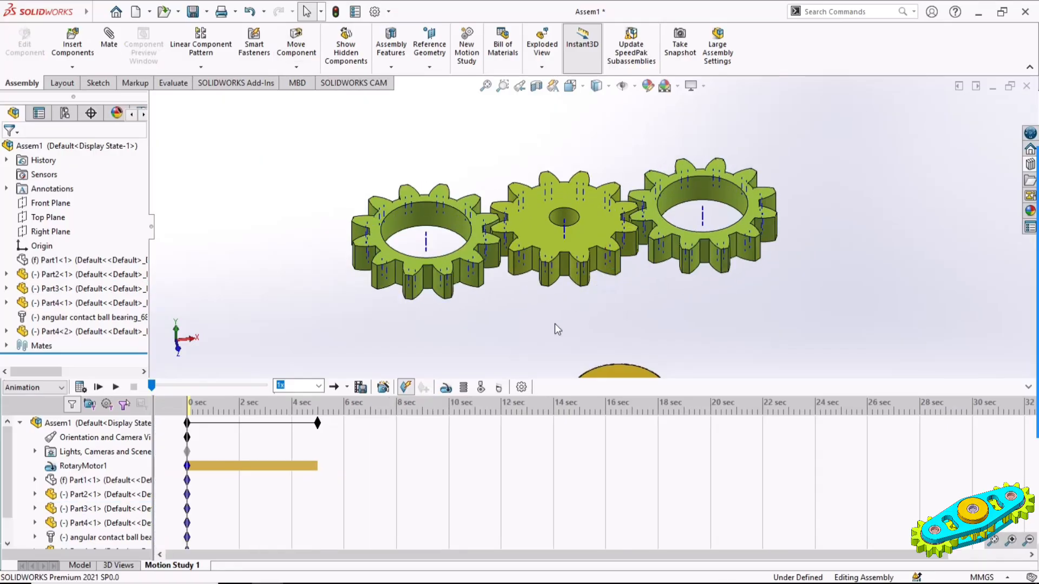
click(317, 422)
drag(318, 423, 552, 433)
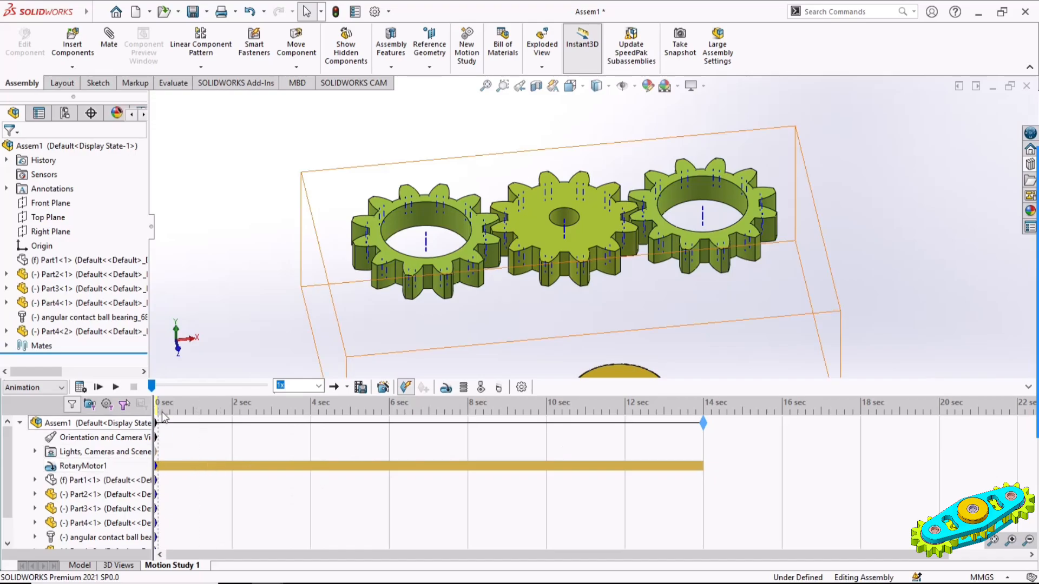
Calculate the motion study to run the gear animation, and collapse the timeline again
click(99, 387)
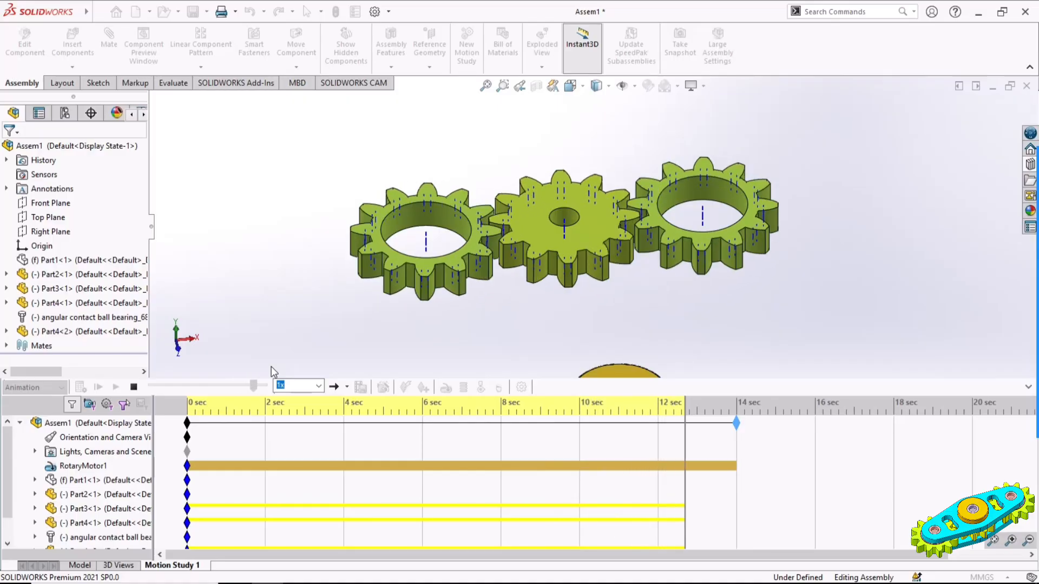
click(339, 349)
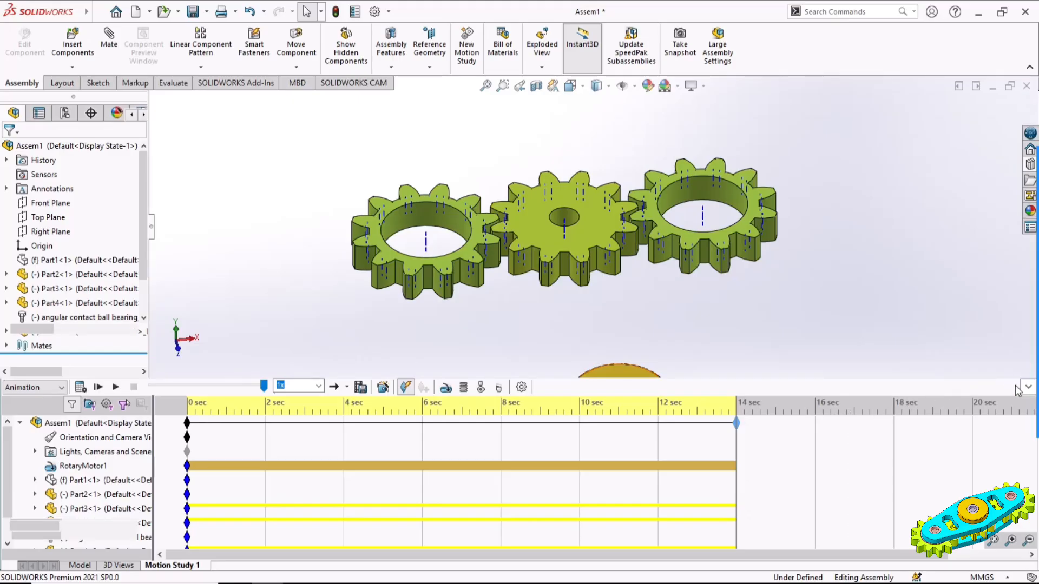
click(850, 321)
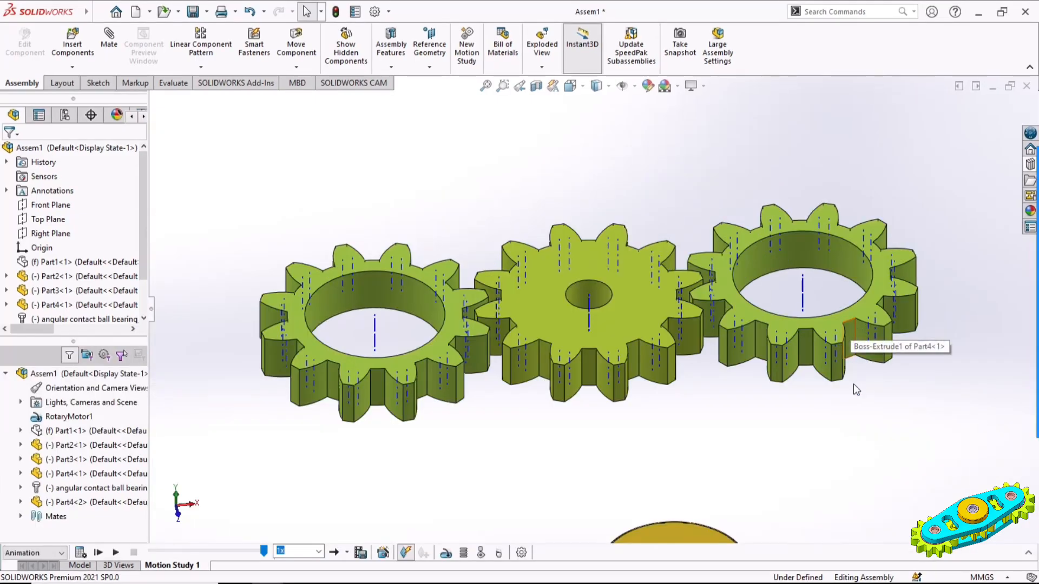
click(715, 436)
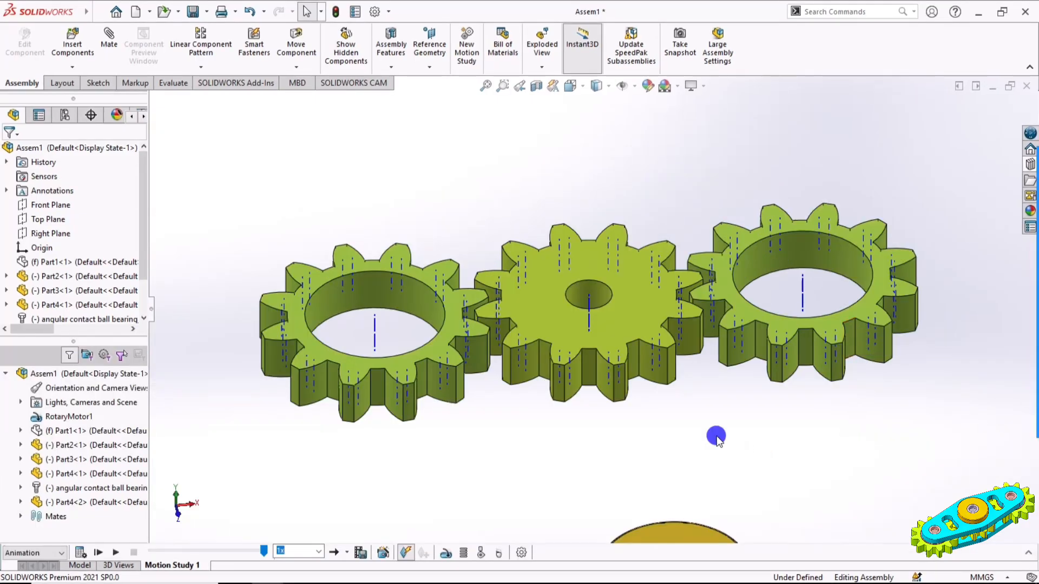
Return to the assembly model, show the hidden angular contact ball bearing and plate Part1, and hide the temporary axes
click(74, 566)
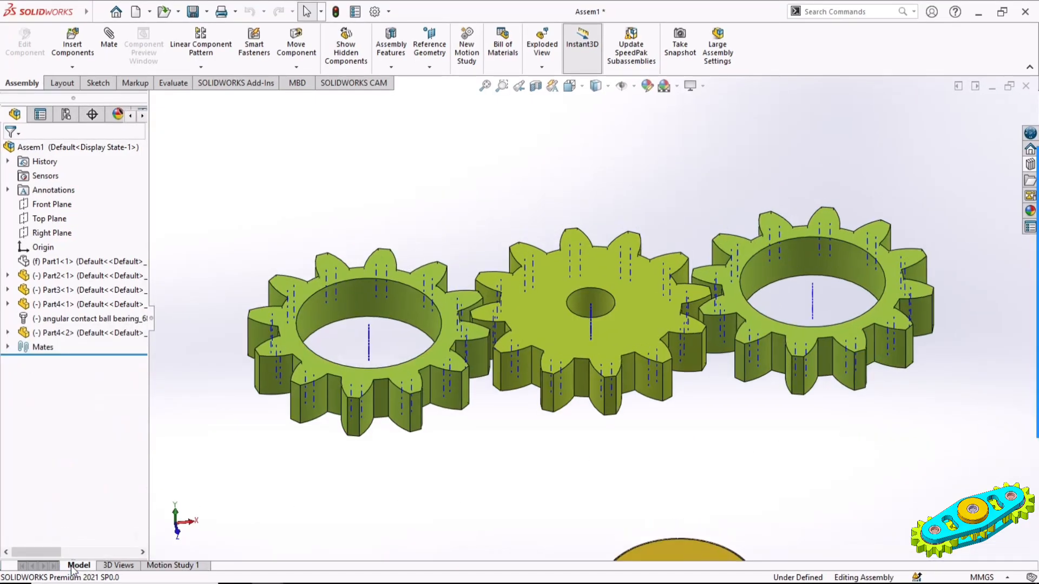
click(89, 336)
click(81, 319)
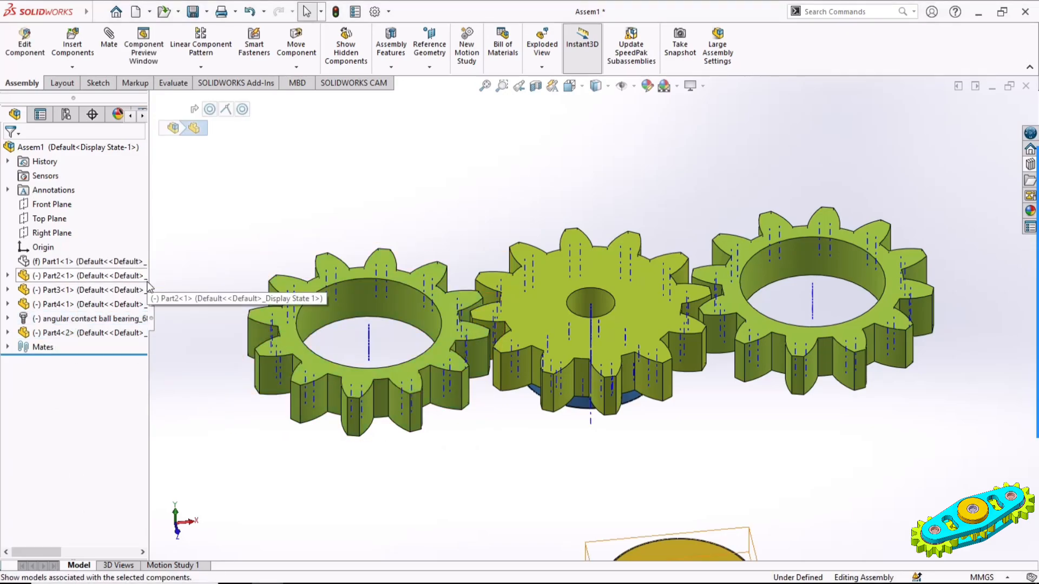
click(59, 304)
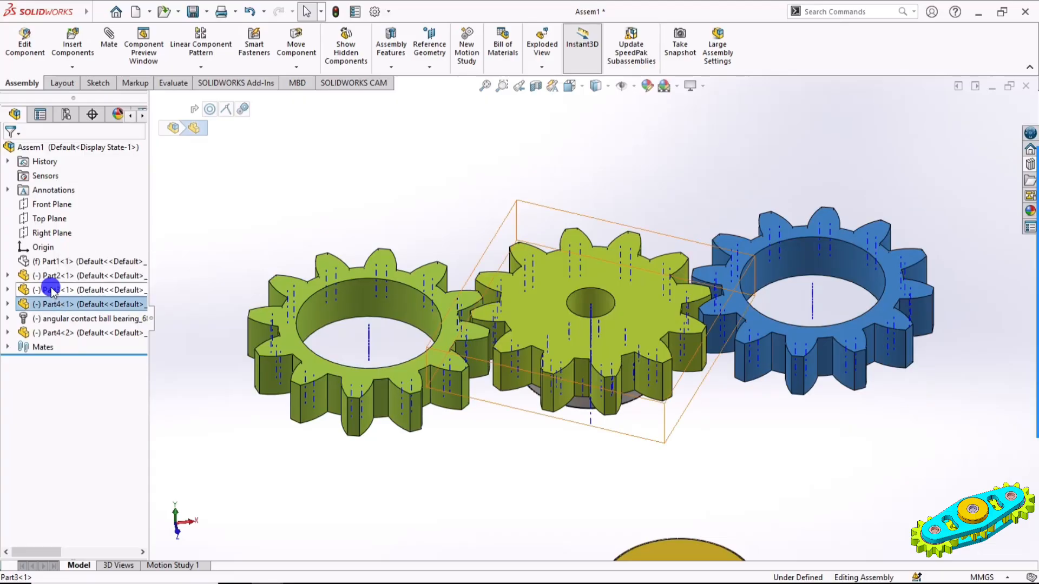
click(53, 290)
click(42, 261)
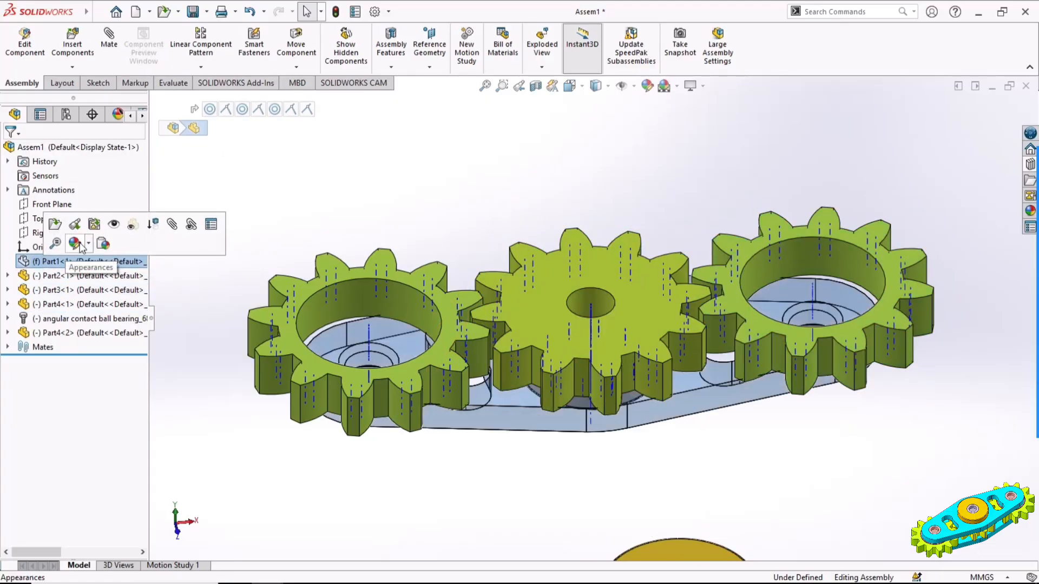
click(111, 227)
click(236, 220)
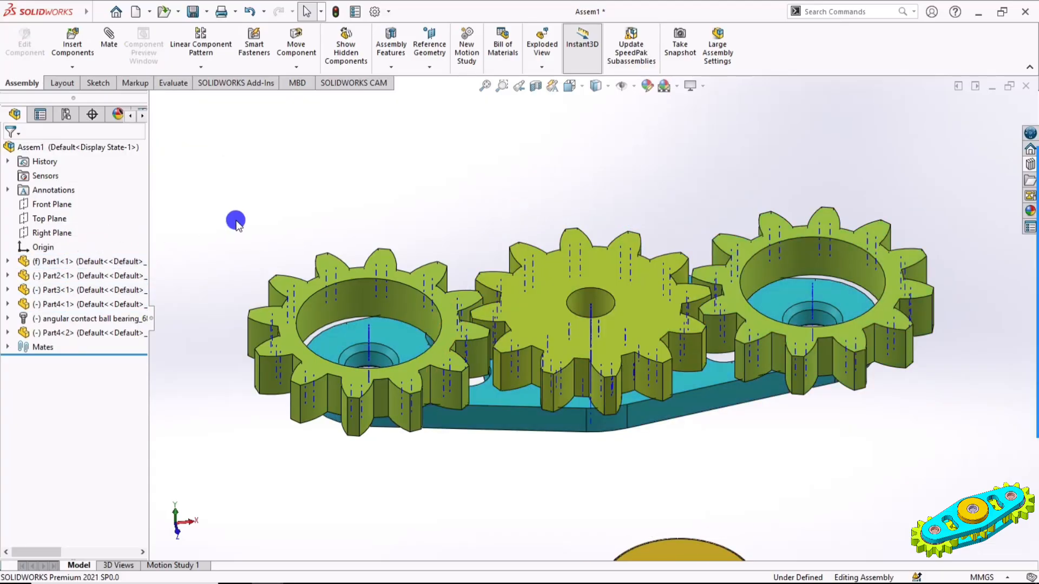
click(634, 90)
click(640, 134)
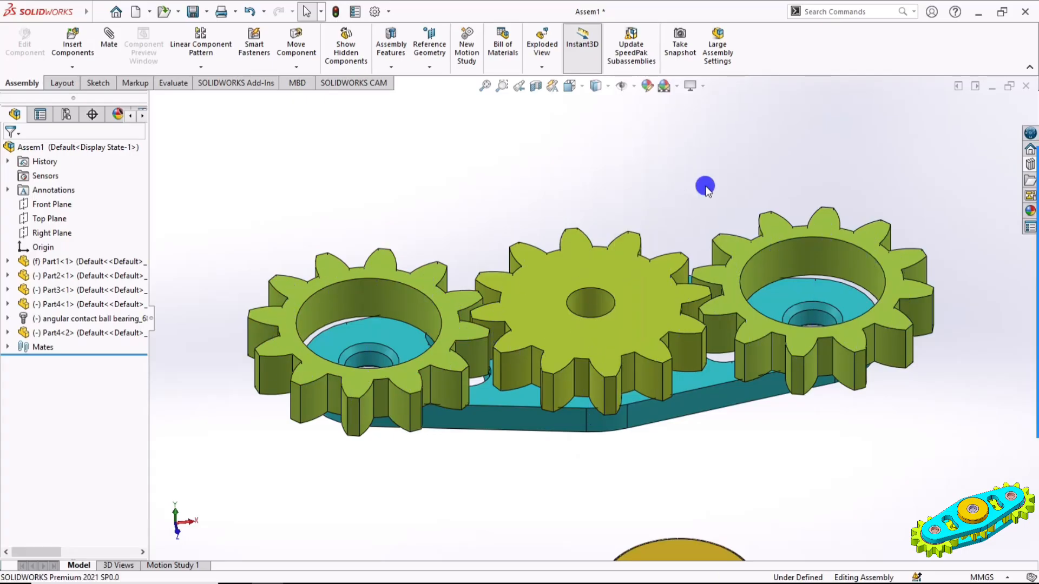
Mate the disc's centre hole concentric with the inner race bore of the angular contact ball bearing
scroll(588, 237, up, 2)
scroll(588, 237, up, 2)
ctrl+middle_drag(698, 361, 686, 361)
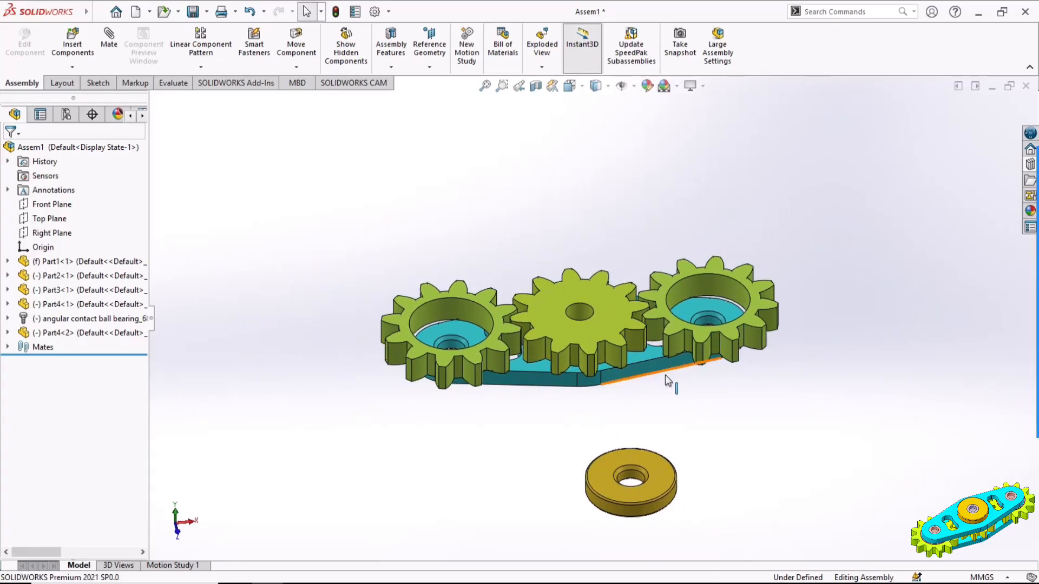
middle_drag(718, 407, 641, 449)
scroll(638, 452, down, 3)
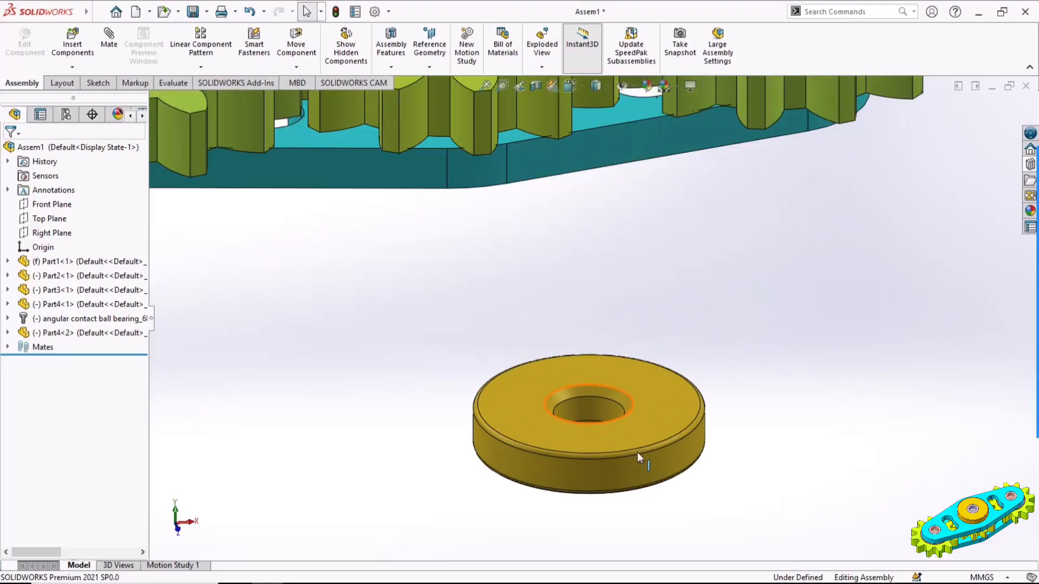
click(593, 405)
scroll(790, 411, up, 3)
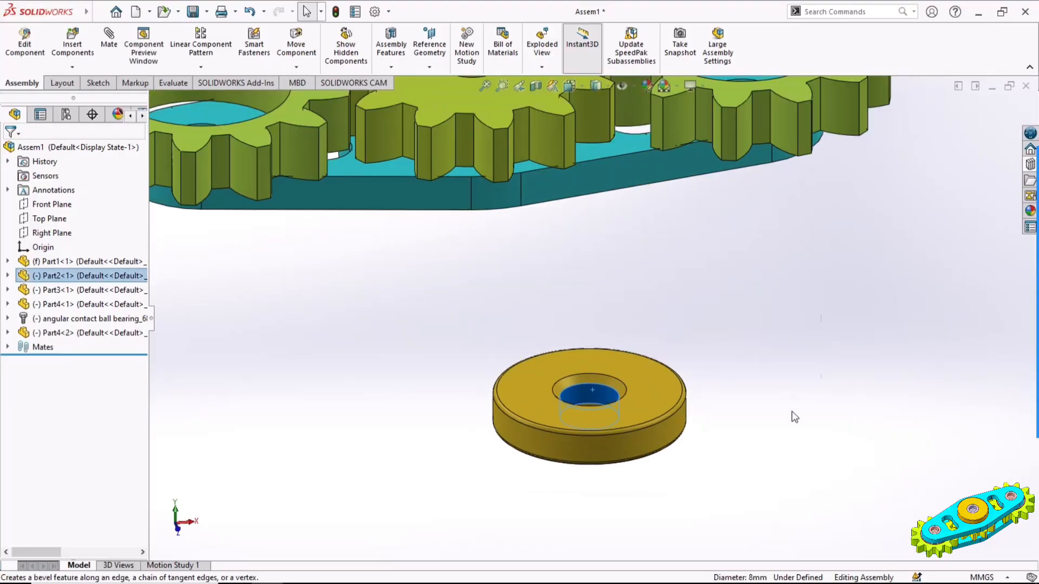
middle_drag(734, 338, 644, 326)
scroll(612, 300, down, 2)
ctrl+click(611, 300)
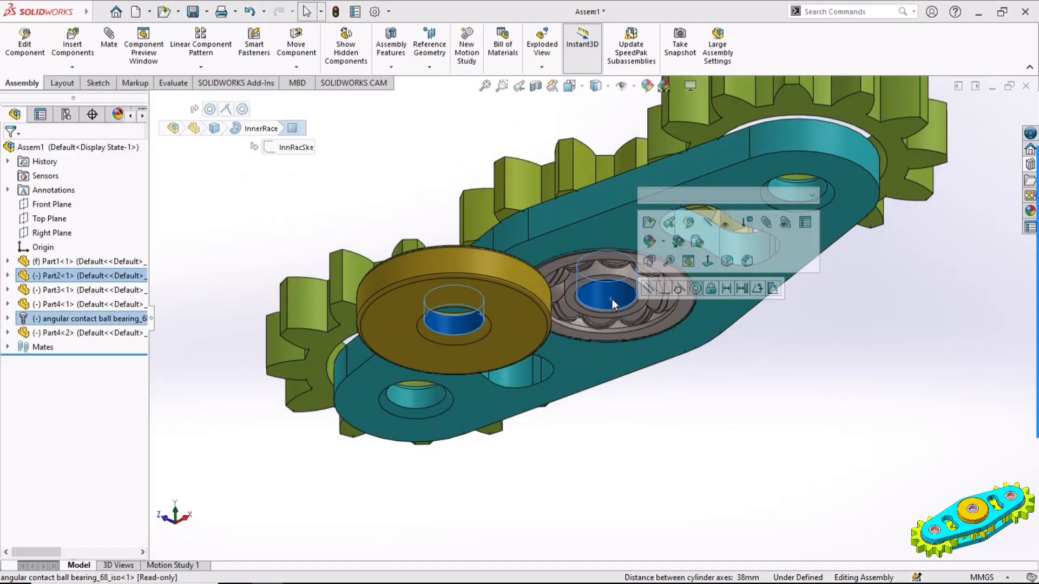
click(695, 288)
click(671, 288)
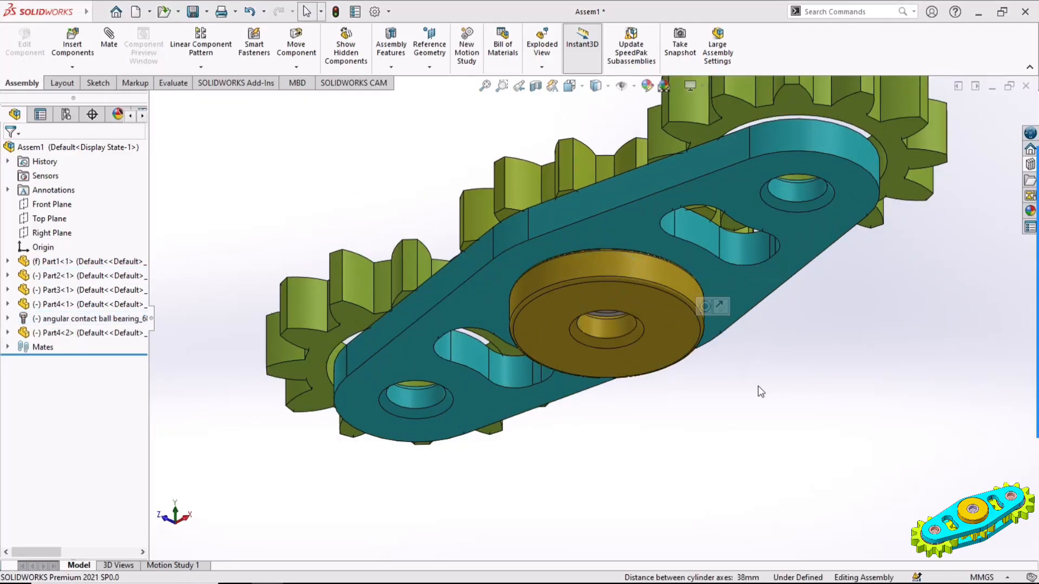
Pull the disc clear of the plate and mate its upper flat face coincident with the bearing's outer race face
drag(669, 303, 772, 446)
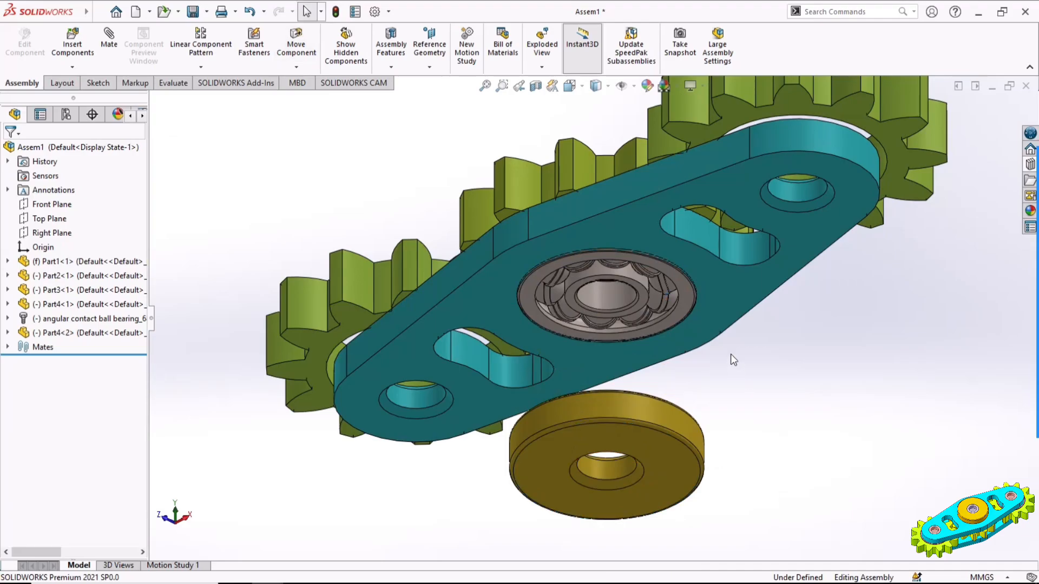
click(687, 300)
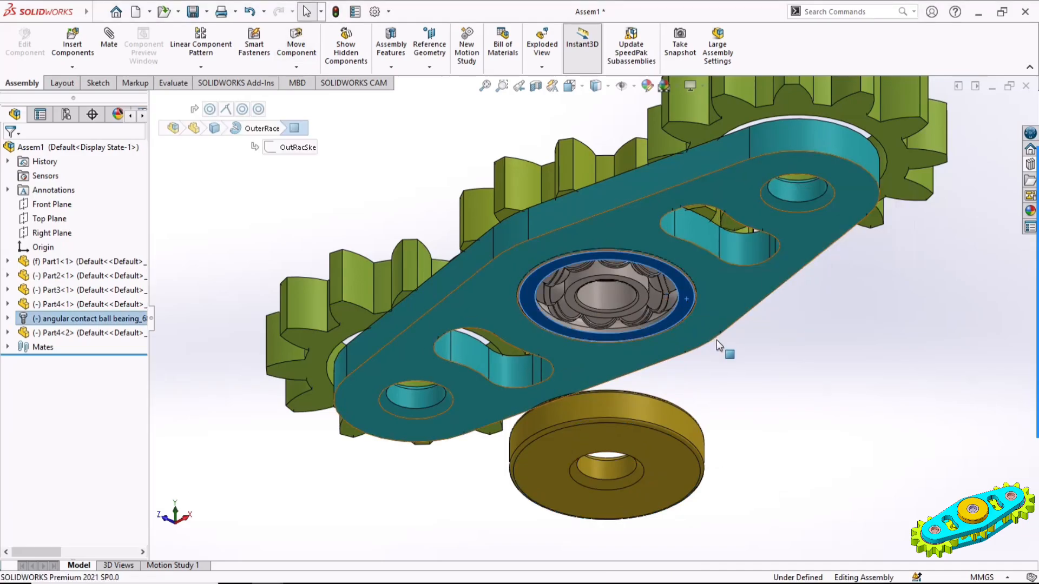
scroll(720, 341, up, 4)
middle_drag(697, 338, 757, 508)
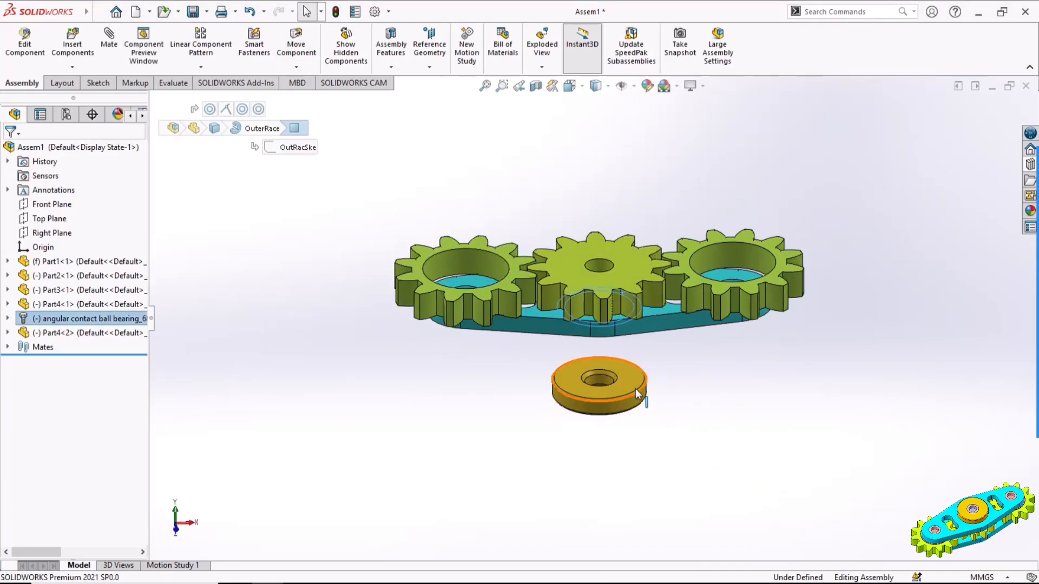
ctrl+click(628, 384)
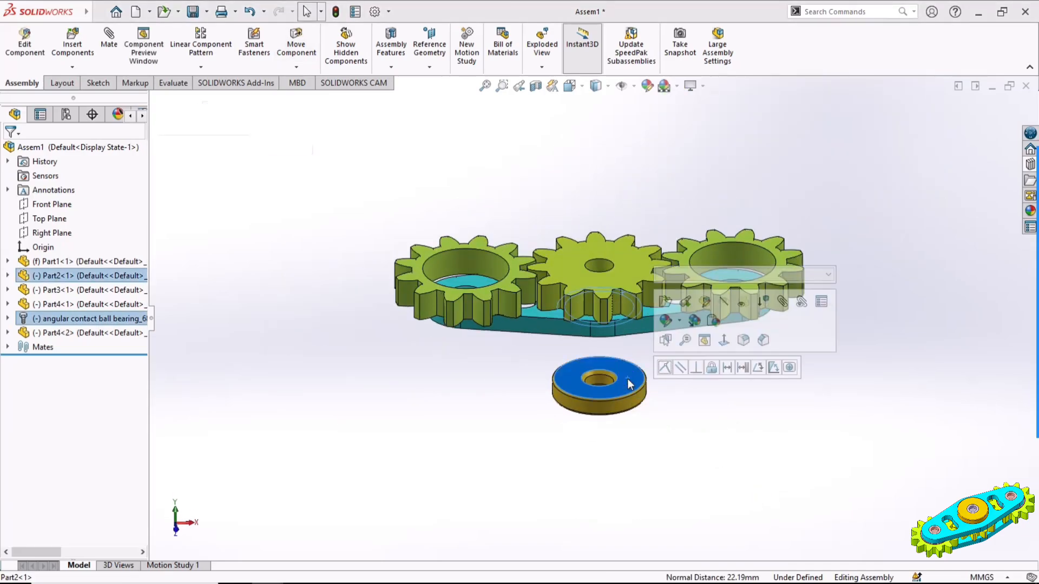
click(670, 371)
middle_drag(634, 413, 659, 426)
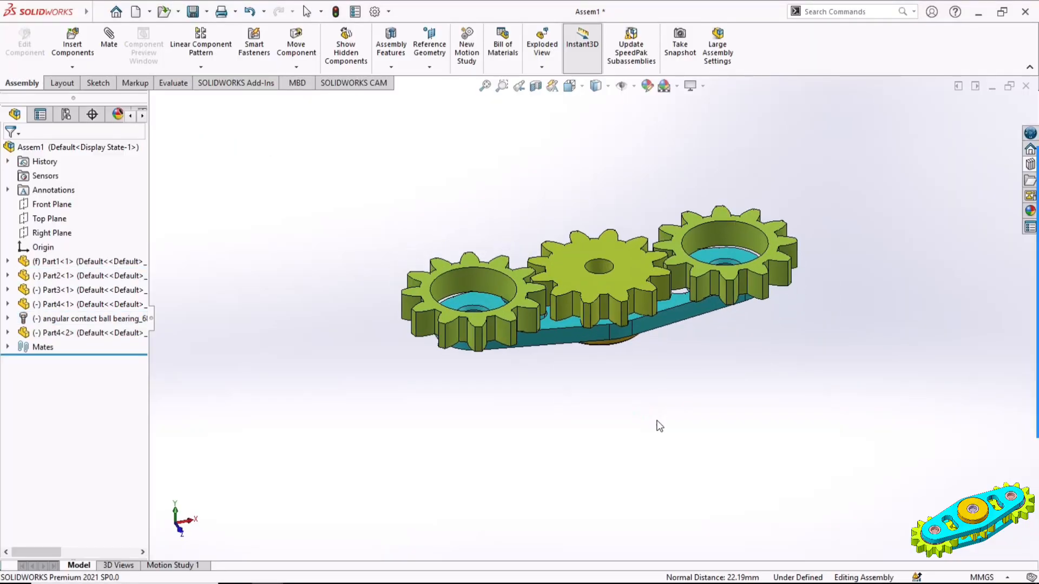
drag(613, 342, 673, 379)
scroll(673, 385, down, 3)
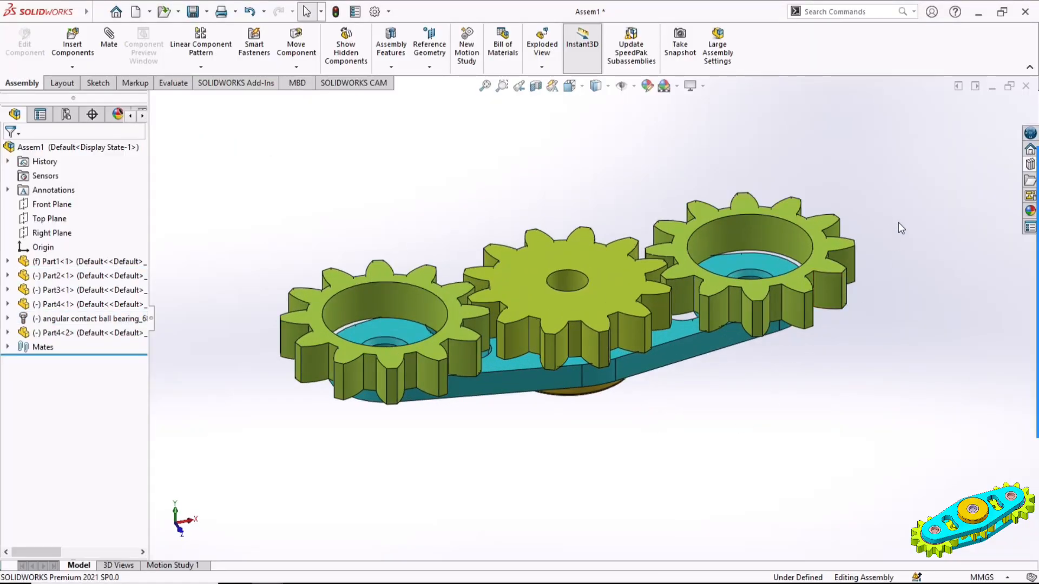
Insert an instrument ball bearing from the ANSI Metric ball bearings in the Toolbox library, above the left toothed ring
click(1029, 165)
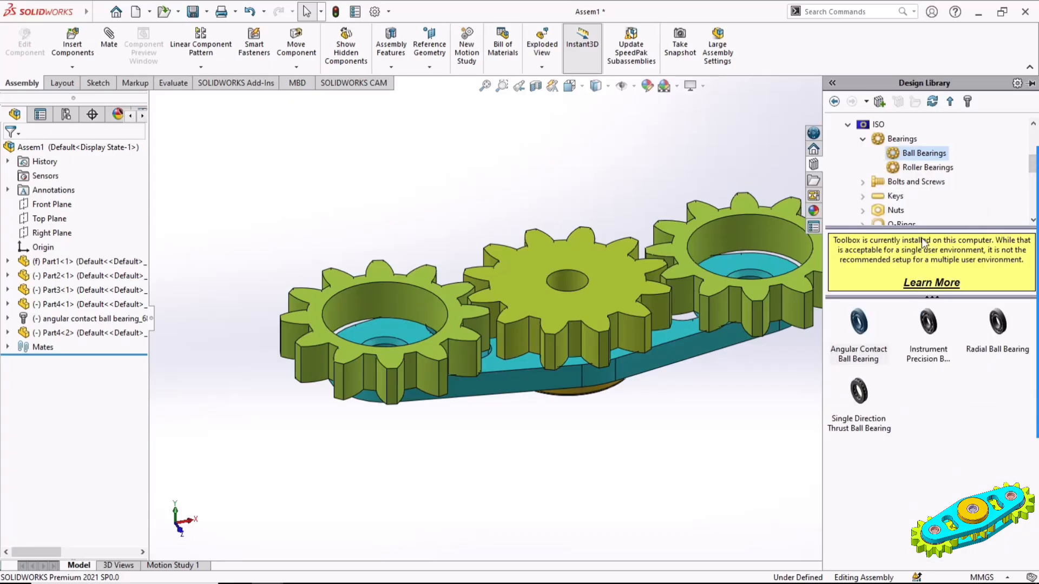
click(861, 139)
click(847, 125)
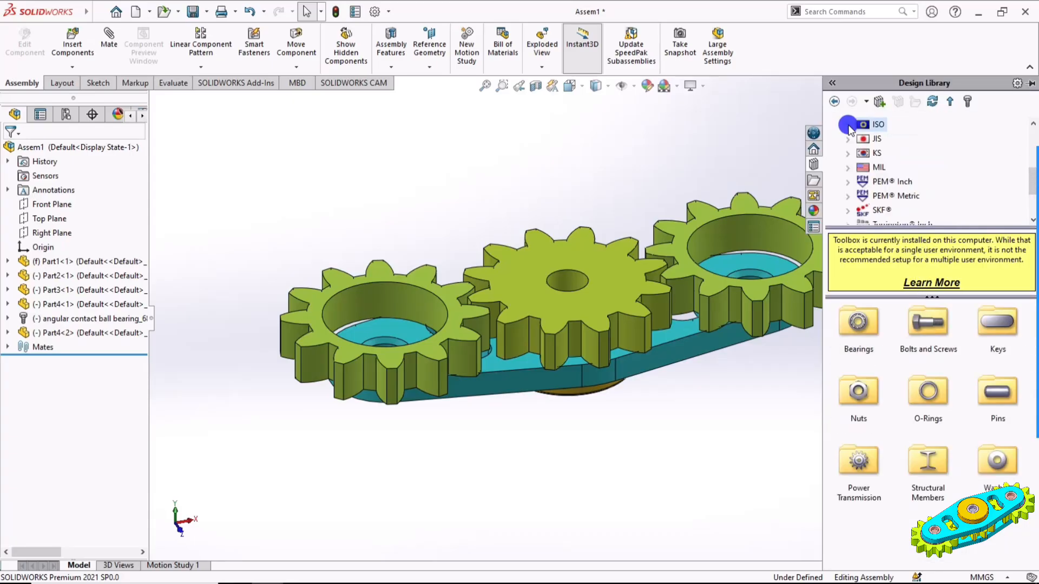
drag(1031, 181, 1031, 153)
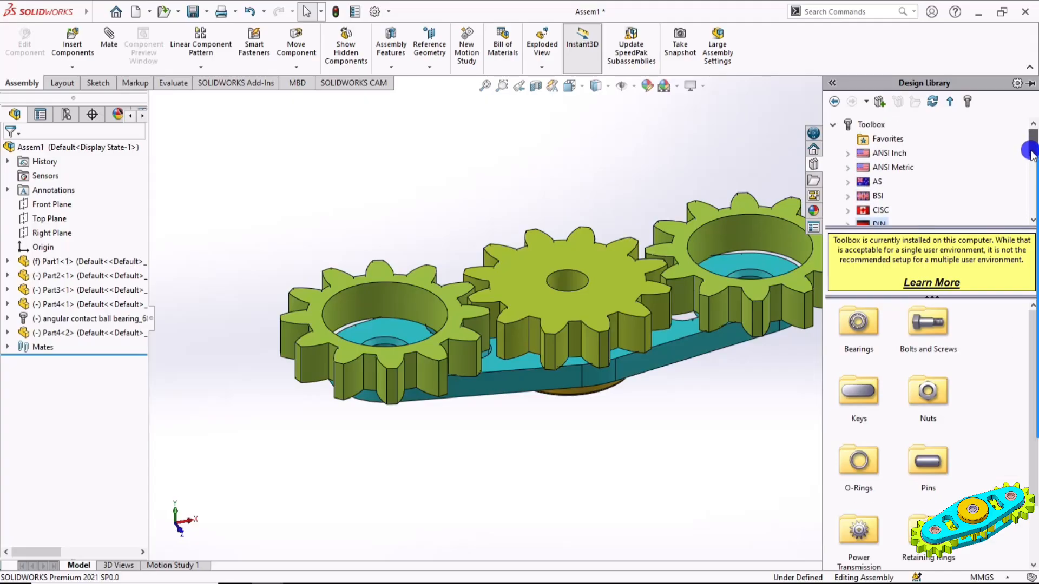
click(890, 167)
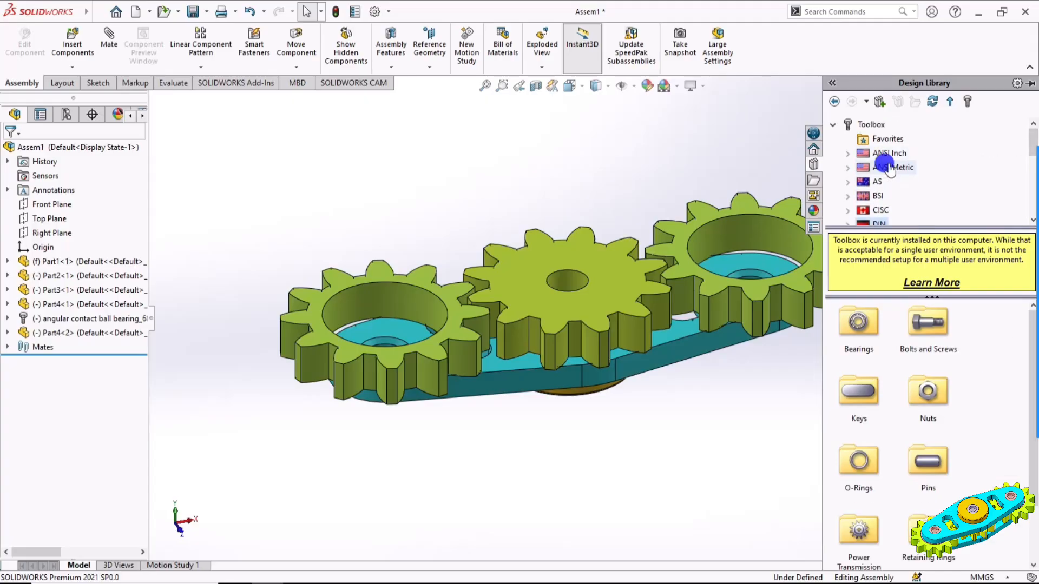
double_click(860, 335)
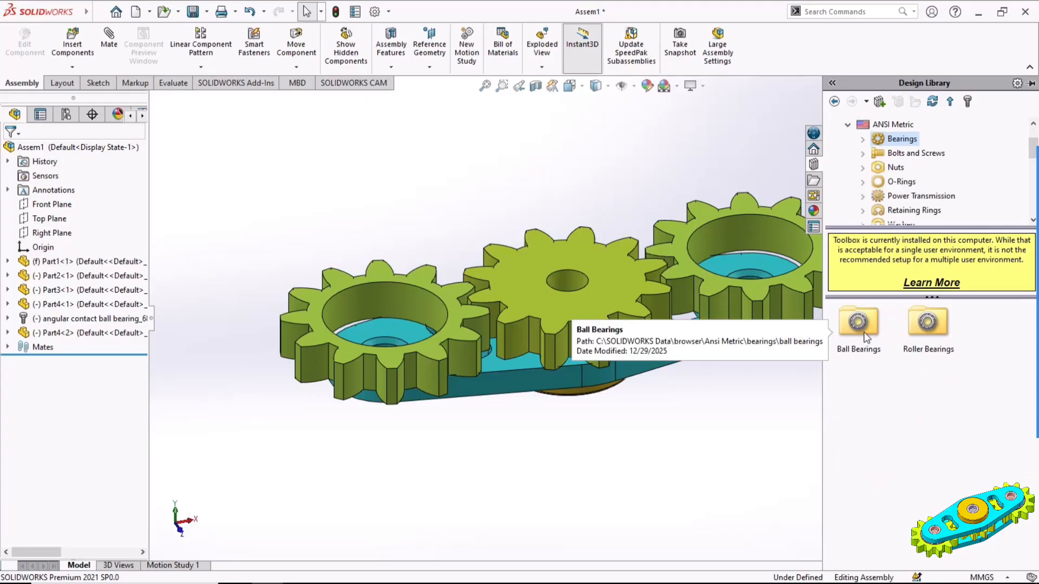
click(863, 332)
double_click(864, 333)
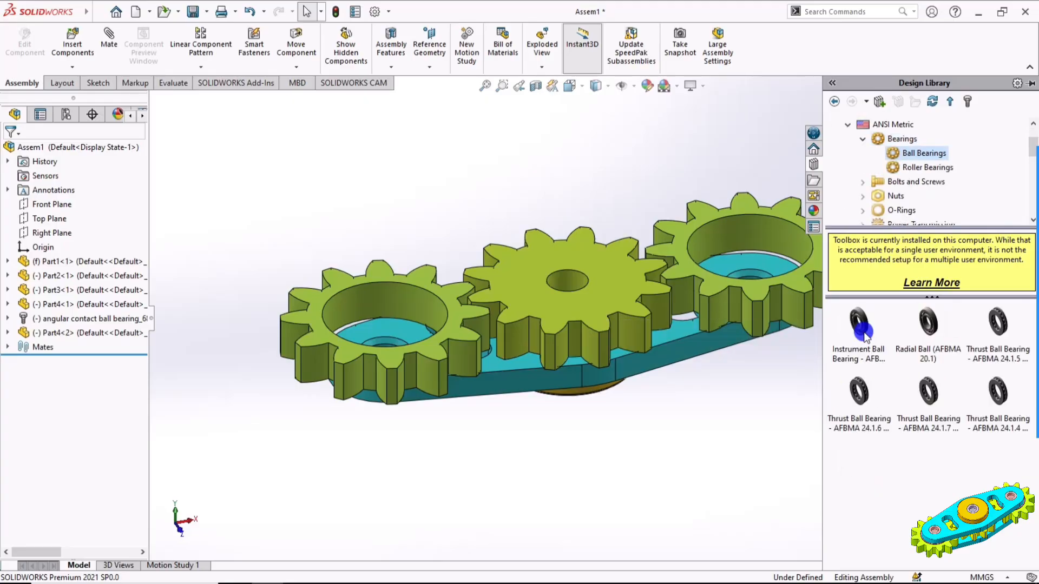
drag(859, 325, 373, 302)
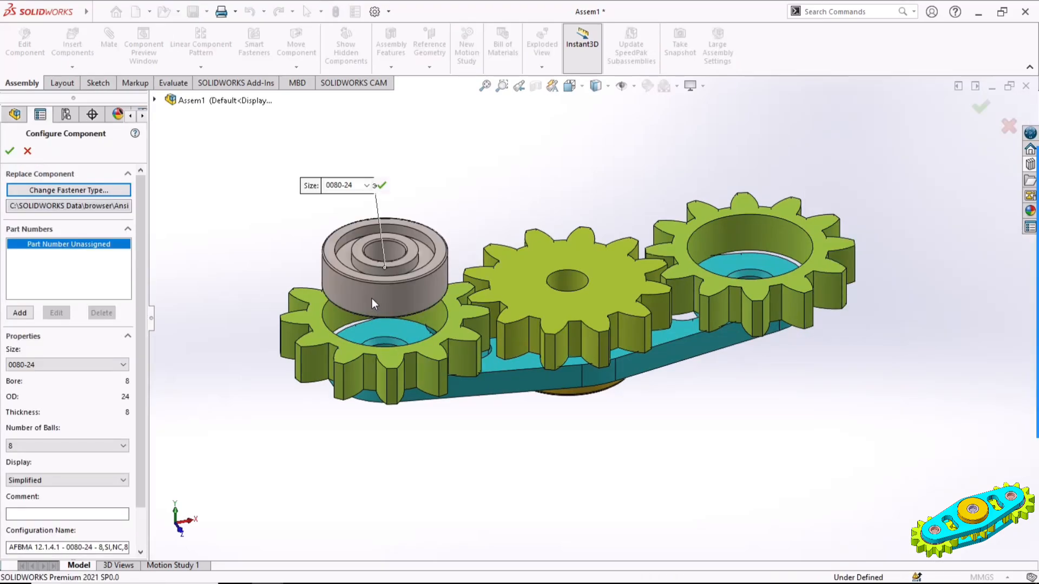
Configure the bearing with Full balls, Detailed display and Add cage, and place a second copy above the right toothed ring
click(42, 446)
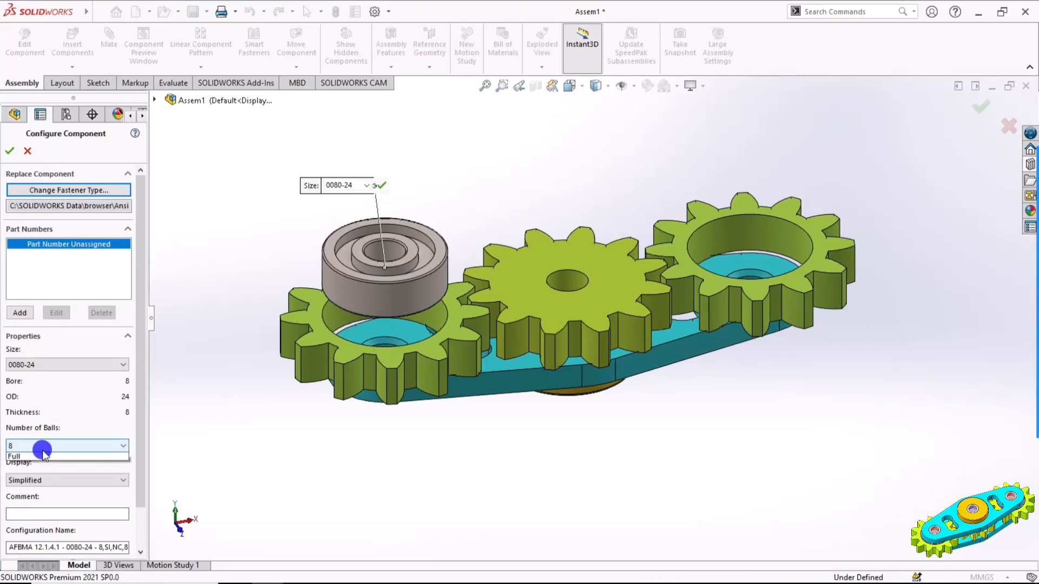
click(42, 455)
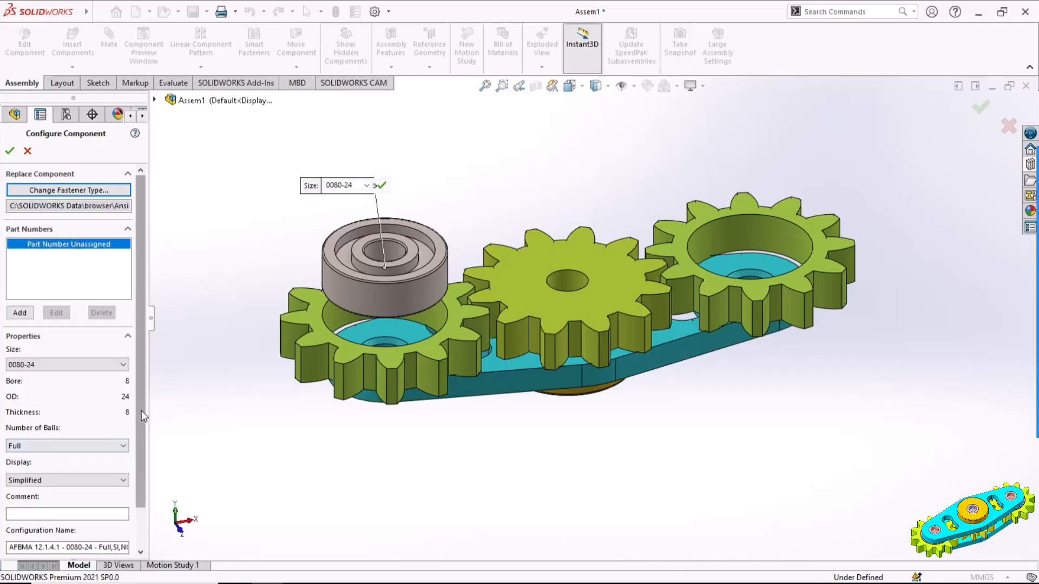
drag(142, 410, 140, 466)
click(31, 435)
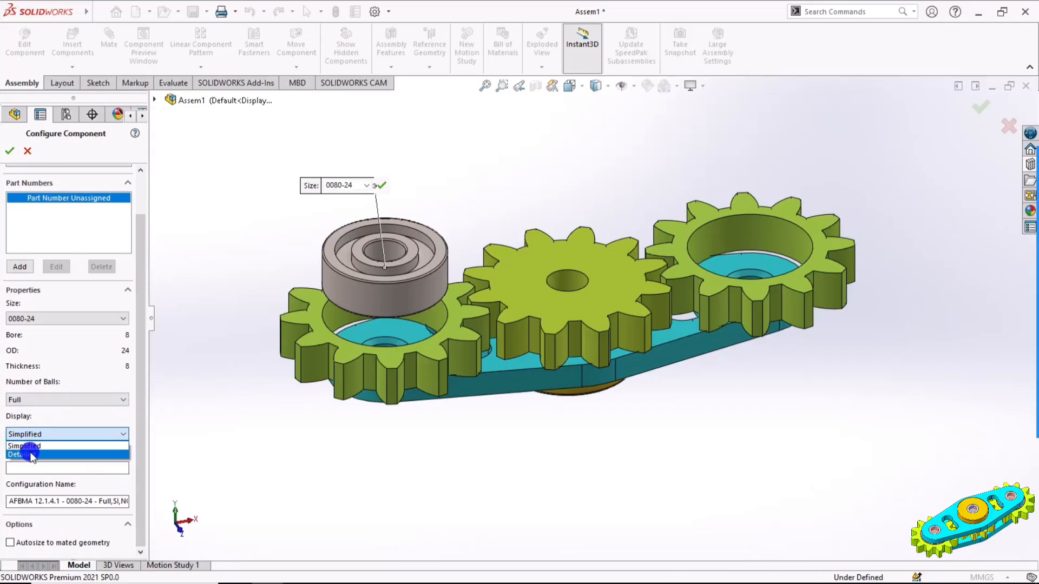
click(32, 455)
click(33, 466)
click(29, 487)
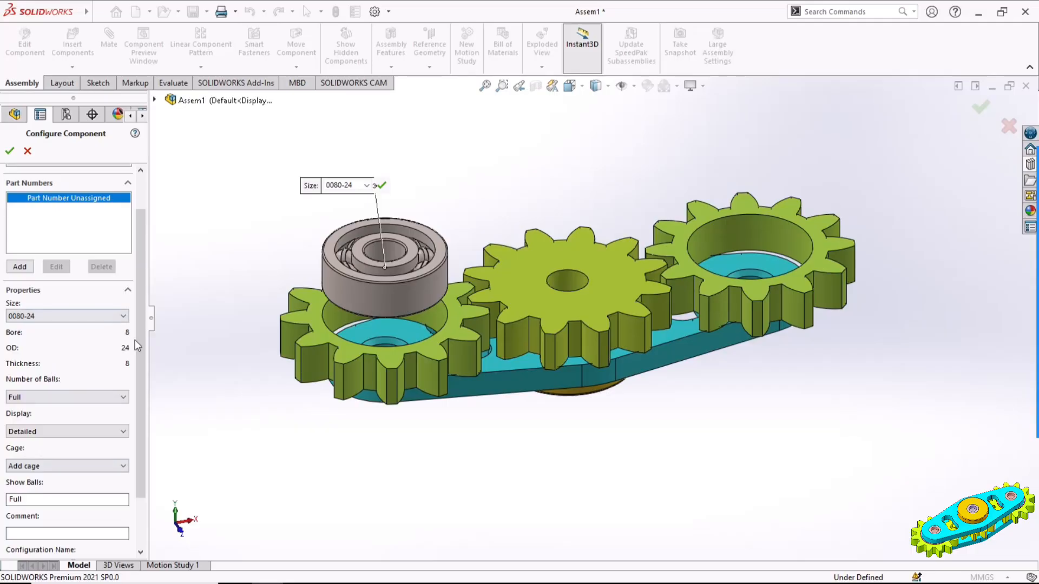
drag(139, 342, 138, 411)
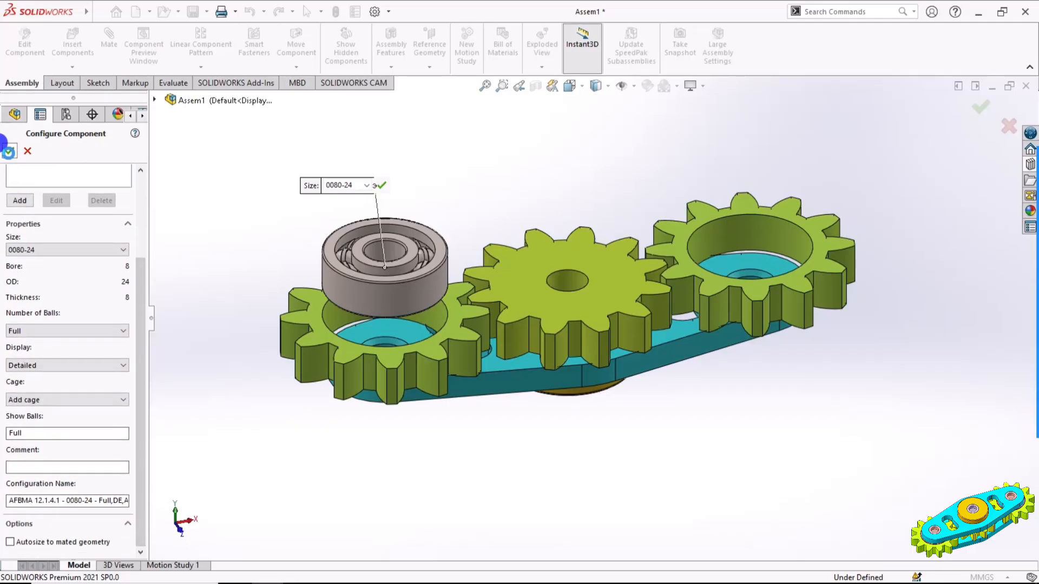
click(8, 151)
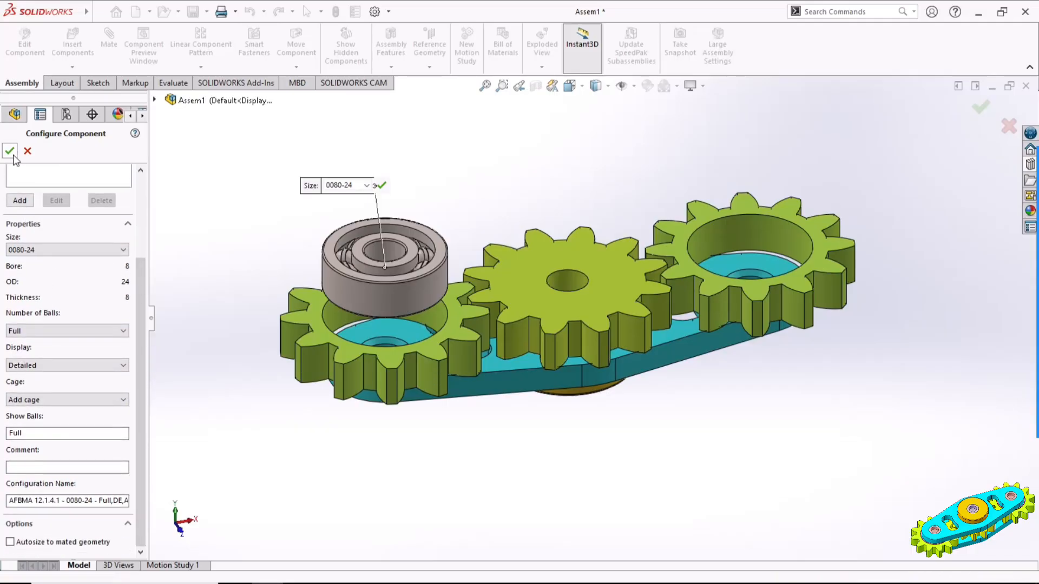
click(752, 234)
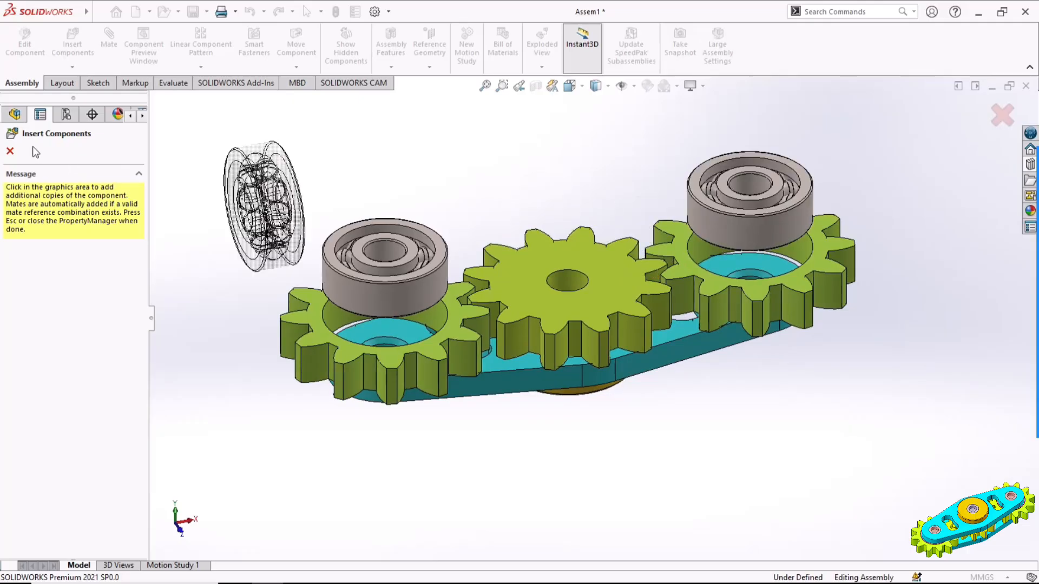
click(10, 153)
Move both instrument ball bearings higher so they sit clear above the two outer toothed rings
scroll(482, 229, up, 2)
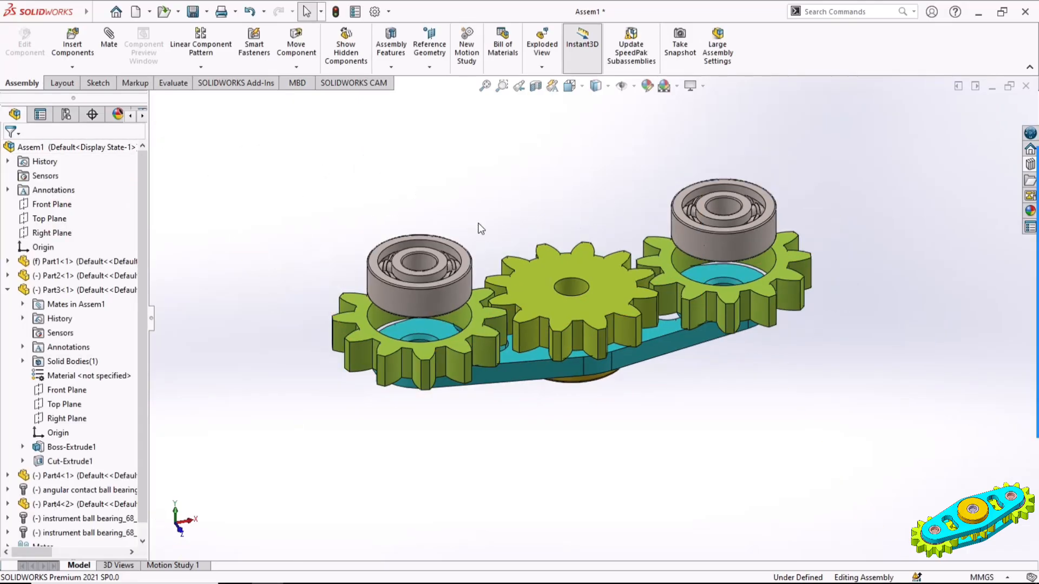
ctrl+middle_drag(600, 247, 618, 277)
scroll(618, 278, down, 1)
drag(448, 320, 451, 238)
drag(784, 266, 784, 203)
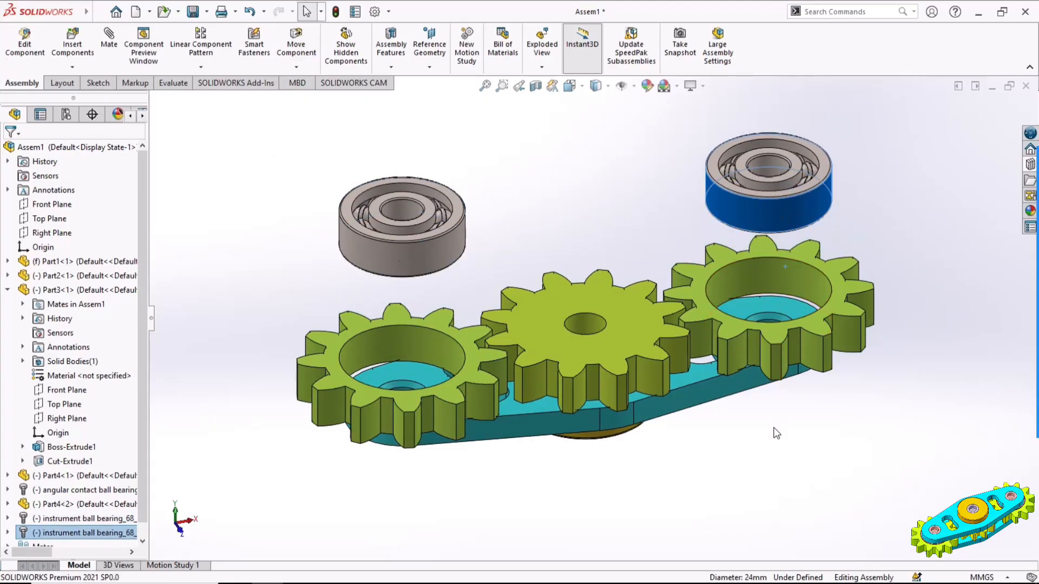
click(777, 397)
middle_drag(777, 397, 580, 261)
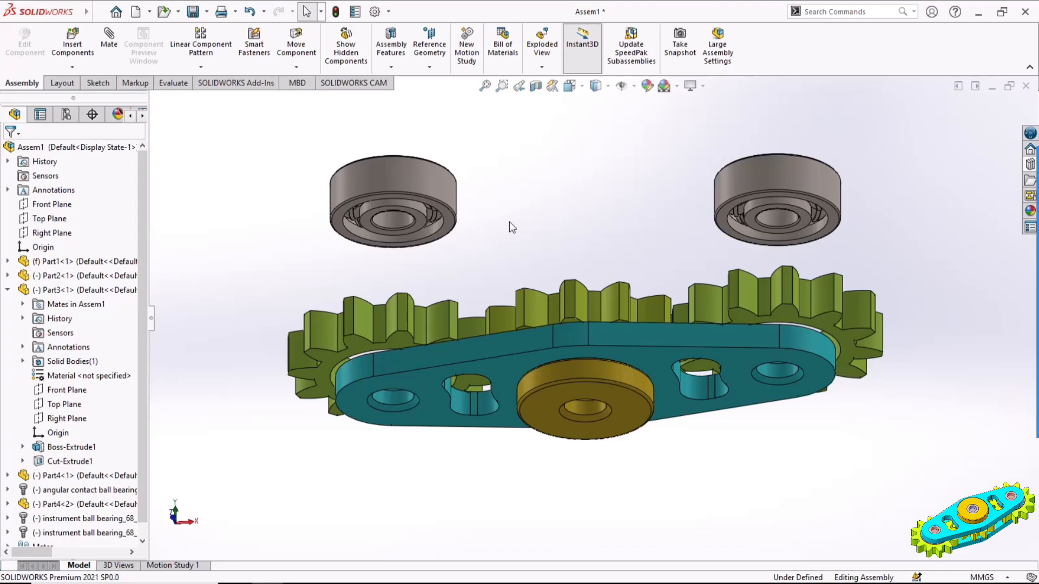
middle_drag(508, 222, 455, 239)
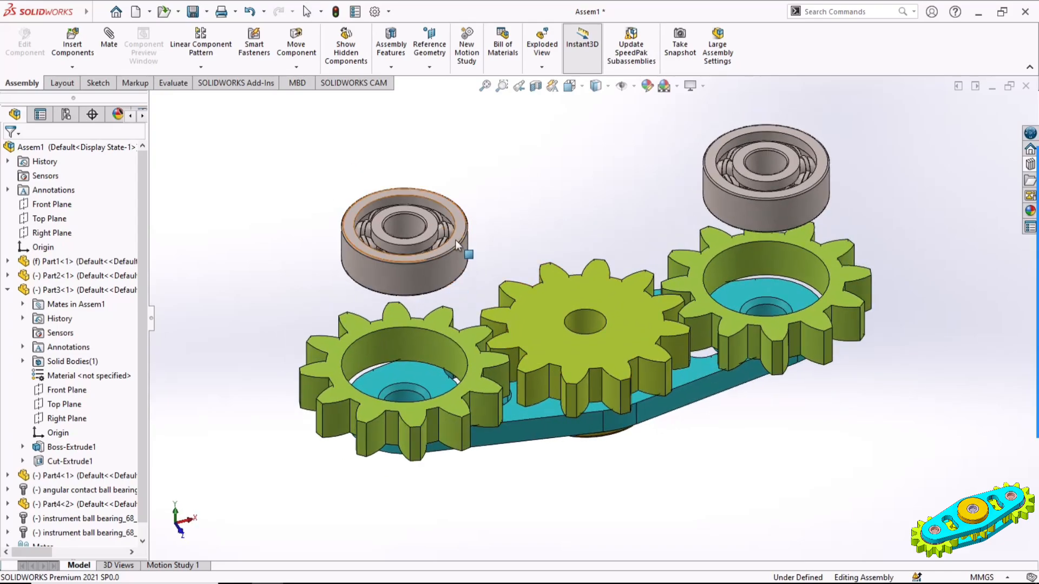
Mate the left instrument bearing's upper outer race face coincident with the upper face of the left toothed ring
click(460, 232)
ctrl+click(470, 337)
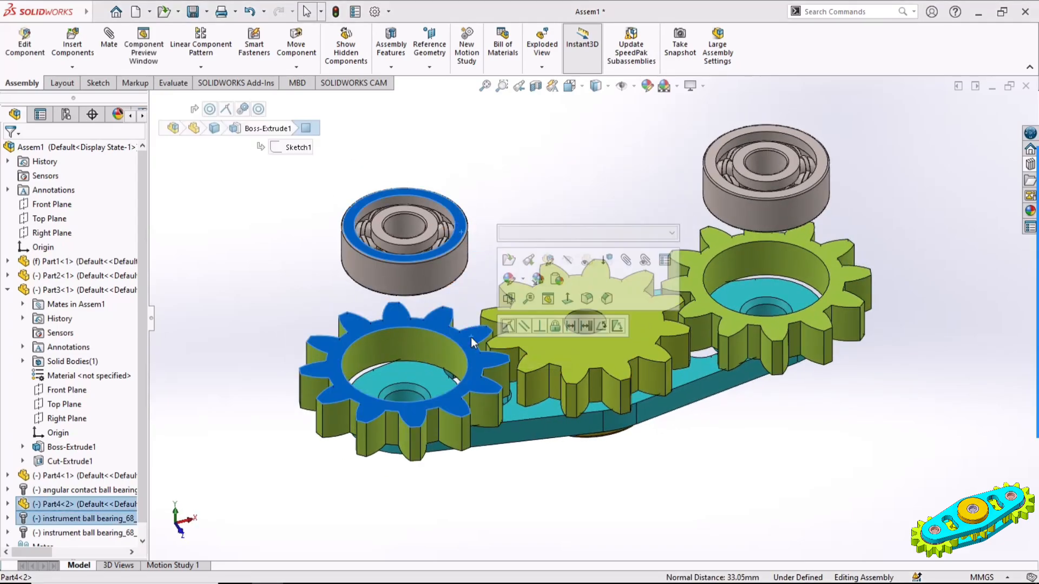
click(508, 327)
click(553, 194)
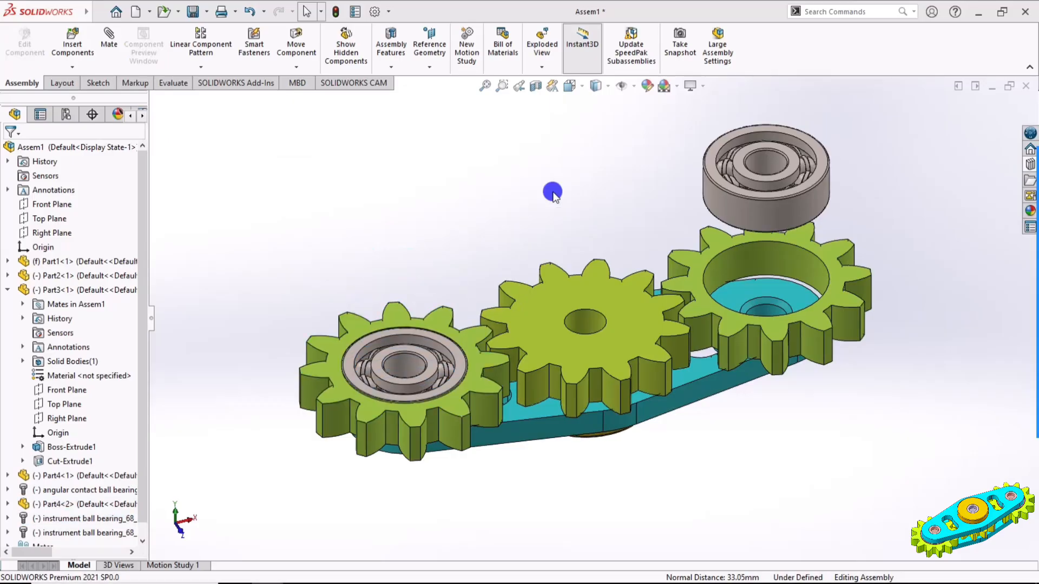
Mate the right instrument bearing's upper inner race face coincident with the upper face of the right toothed ring
click(788, 173)
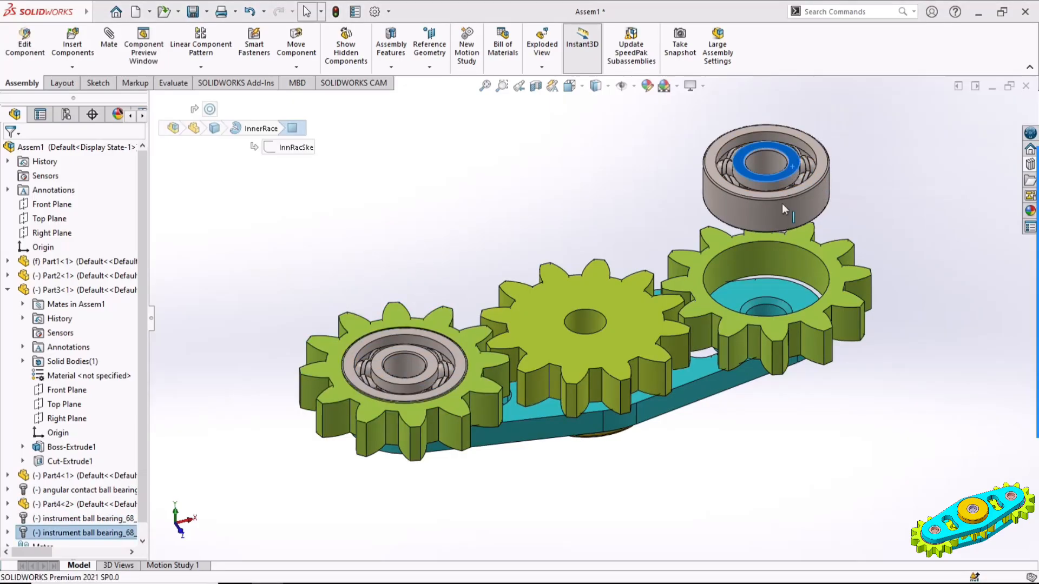
click(827, 256)
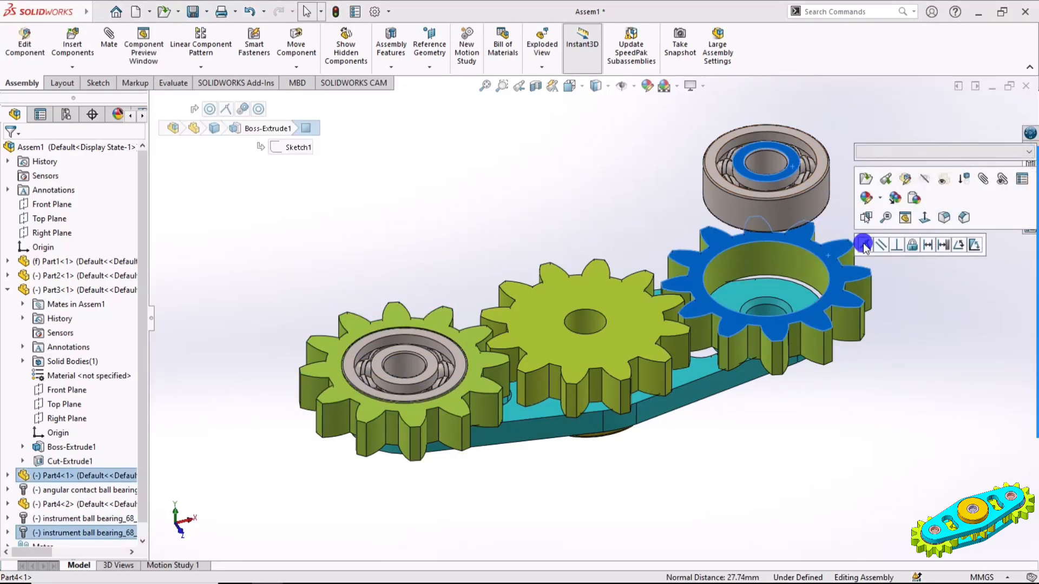
click(864, 243)
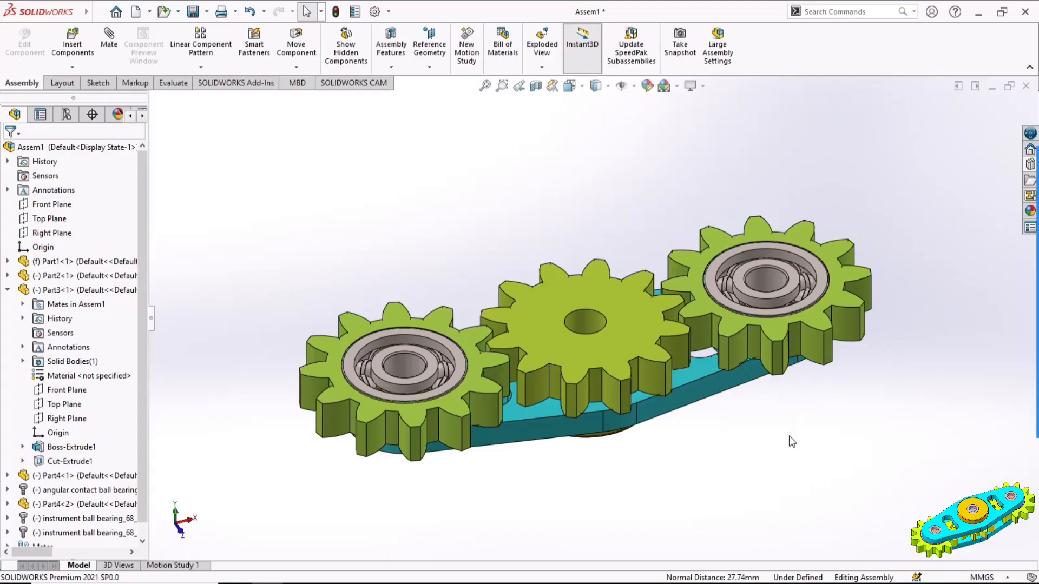
Start a Mirror Components operation using the Top Plane of the middle gear, Part3, as the mirror plane
click(172, 377)
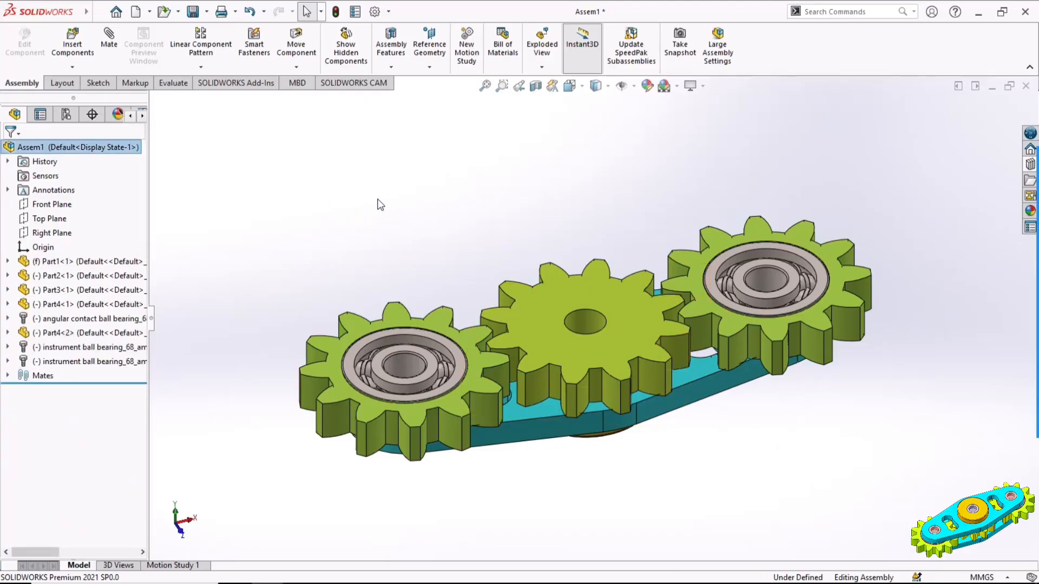
click(201, 66)
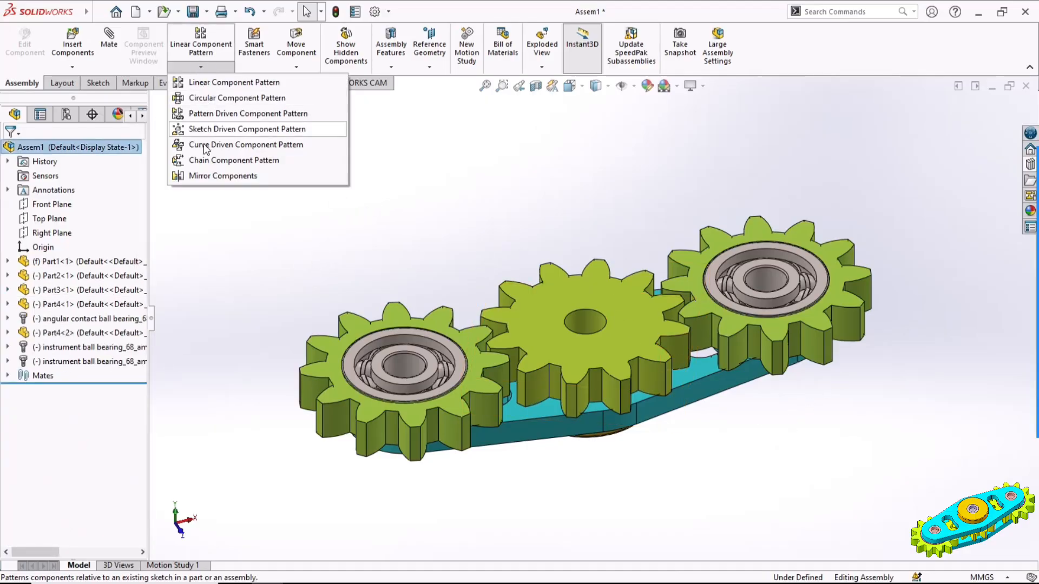
click(206, 176)
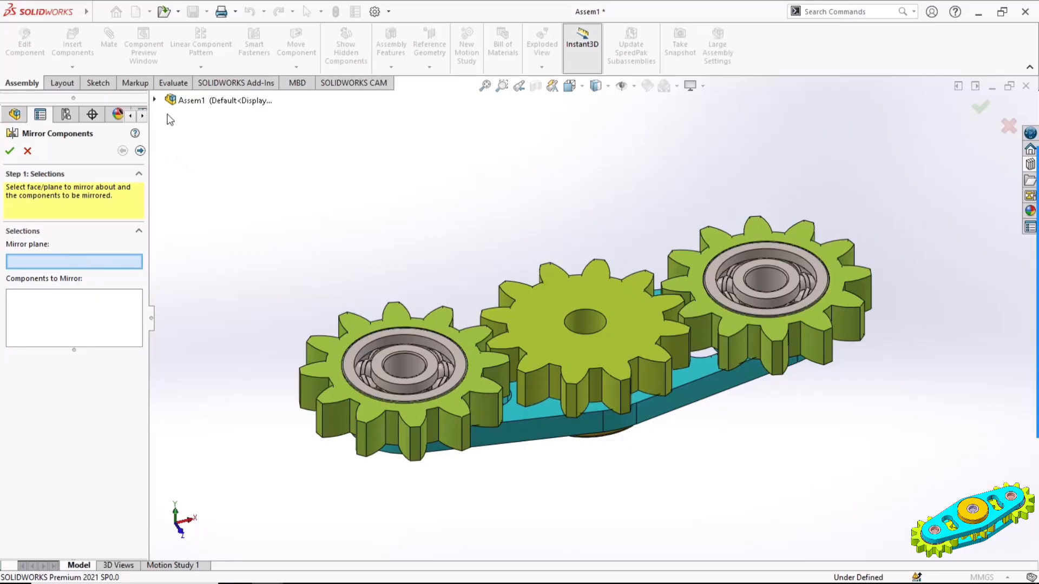
click(154, 99)
click(170, 244)
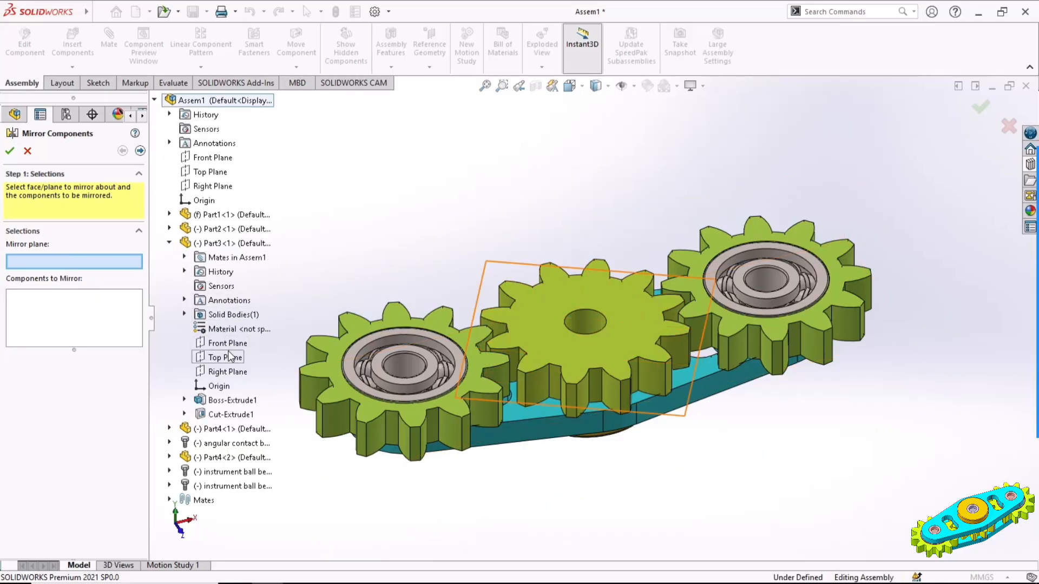
click(227, 359)
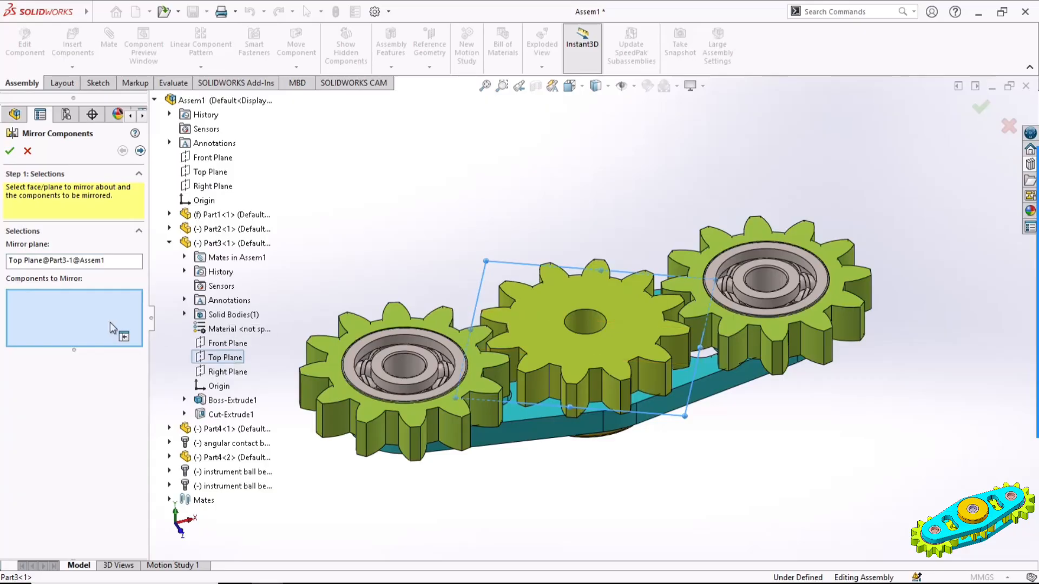
Mirror the plate, the disc and the angular contact ball bearing to the opposite side of the gears
middle_drag(696, 476, 639, 292)
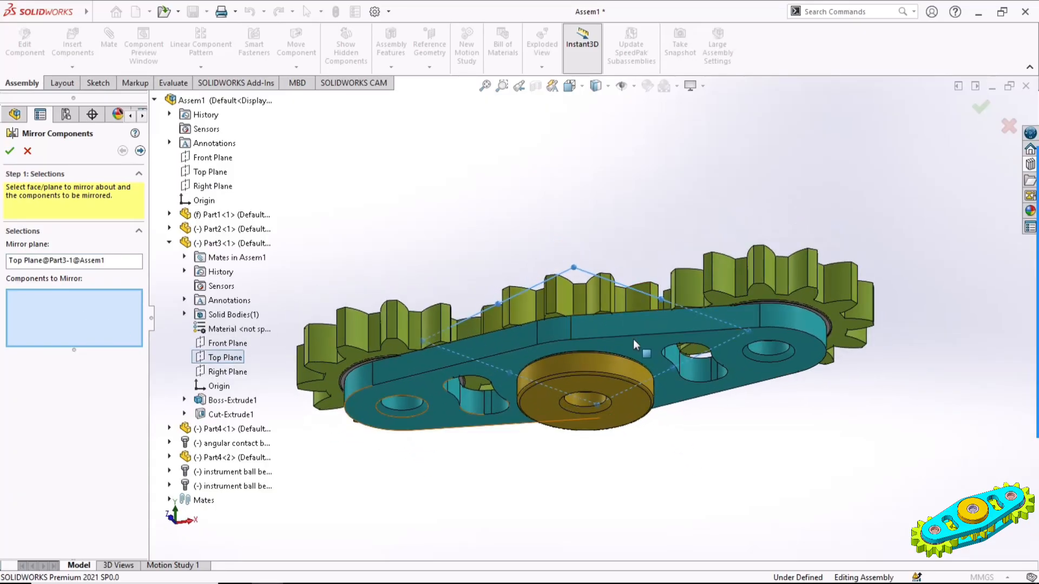
click(620, 343)
click(606, 381)
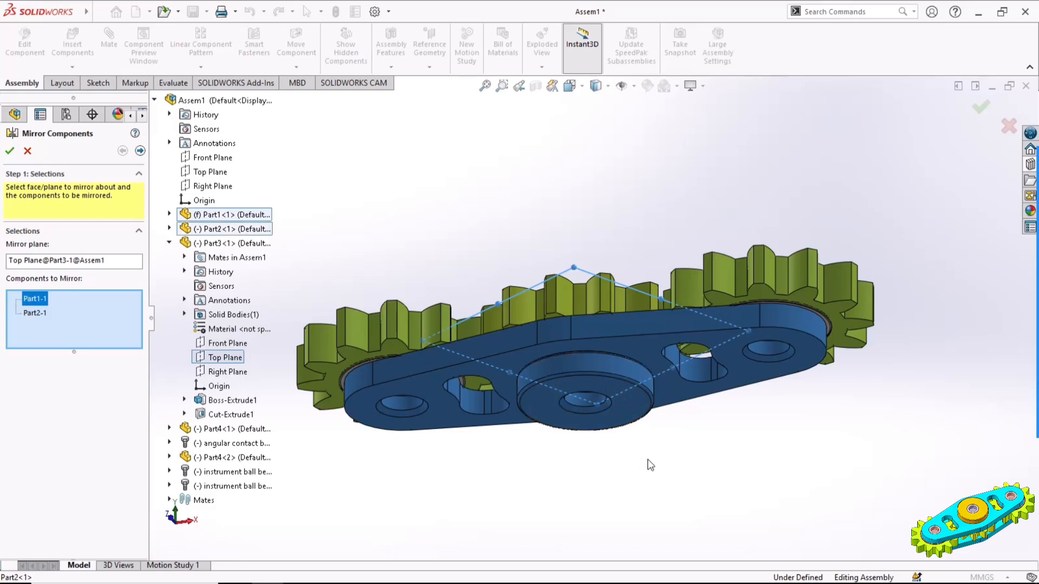
middle_drag(650, 462, 628, 380)
scroll(609, 381, down, 5)
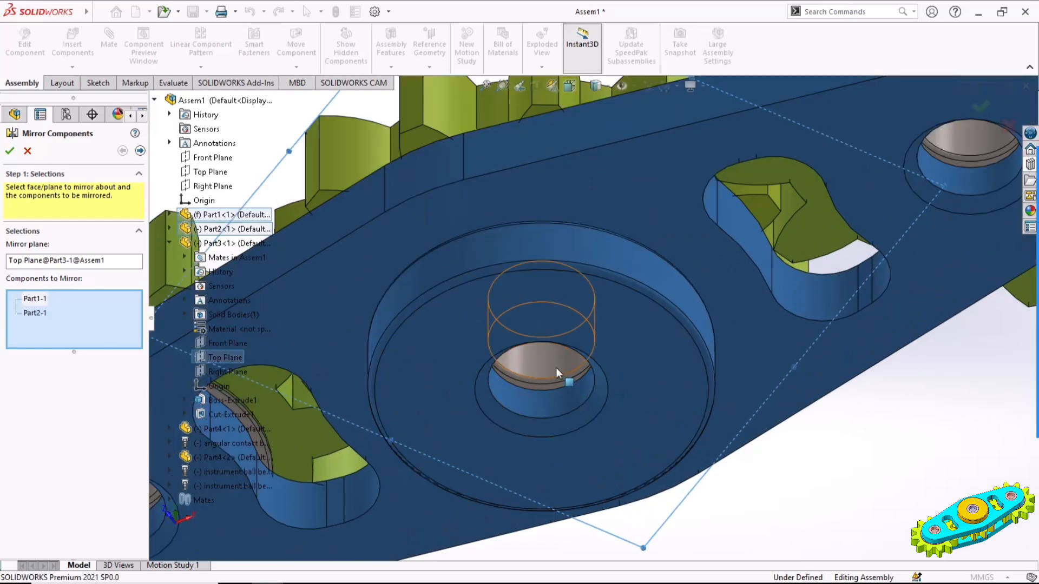
click(569, 376)
scroll(563, 373, up, 6)
middle_drag(596, 326, 621, 504)
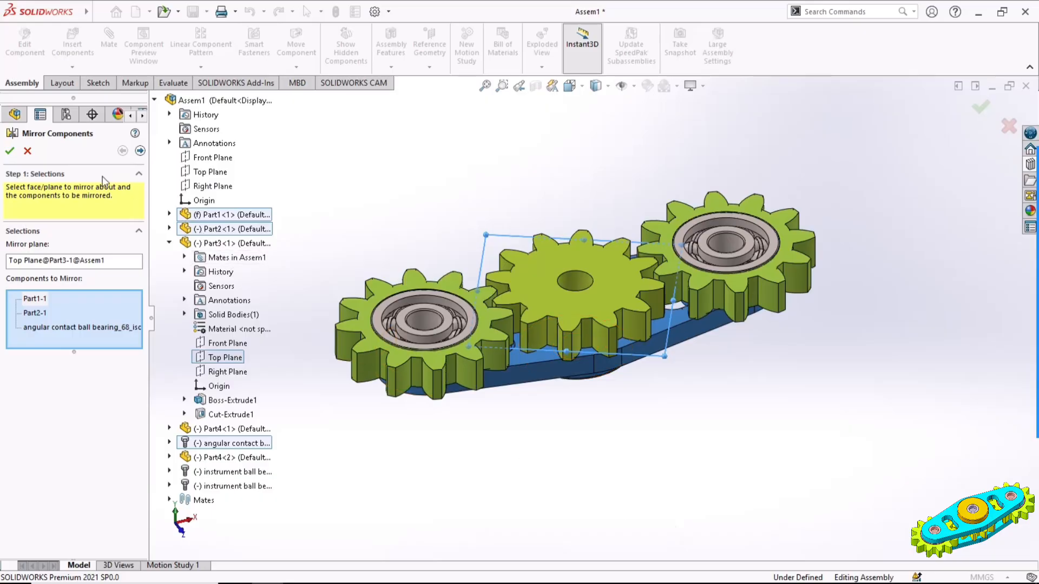
click(10, 151)
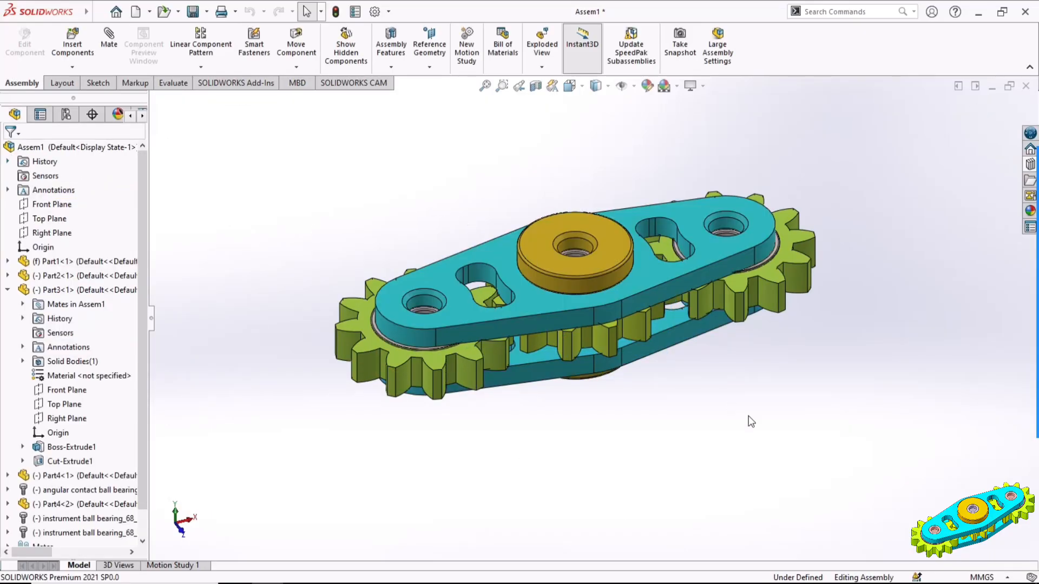
Insert a Rivet (Pin) DIN 7341 from the DIN rivets in the Toolbox library into the upper plate's left end hole
click(1031, 172)
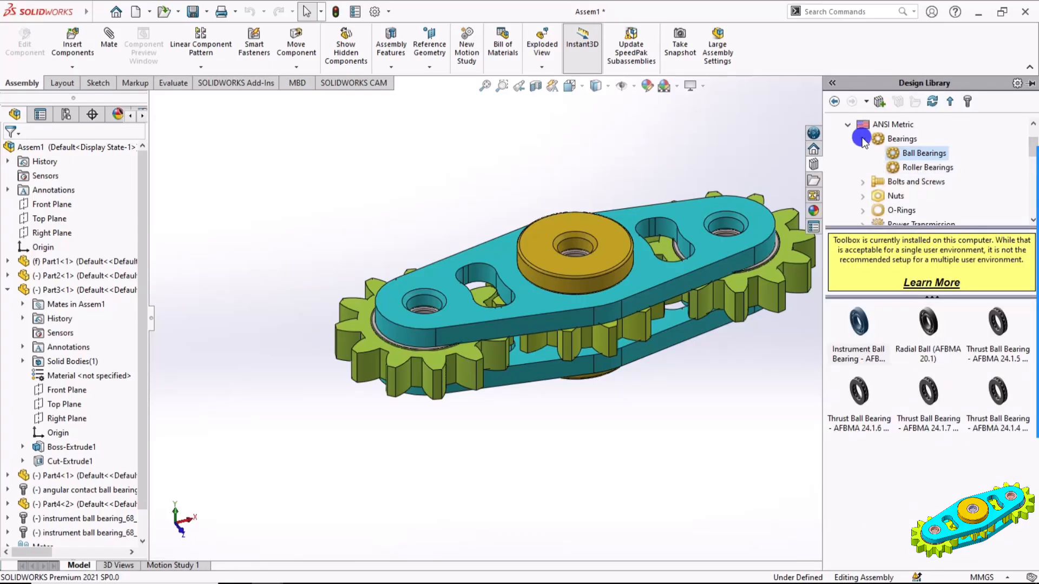
click(863, 140)
click(848, 126)
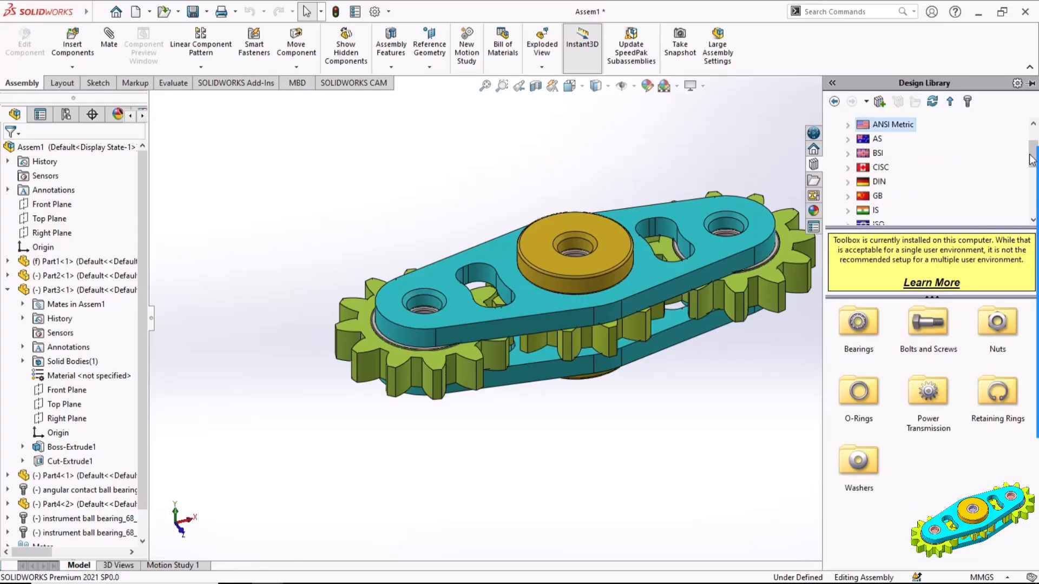
drag(1029, 157, 1031, 168)
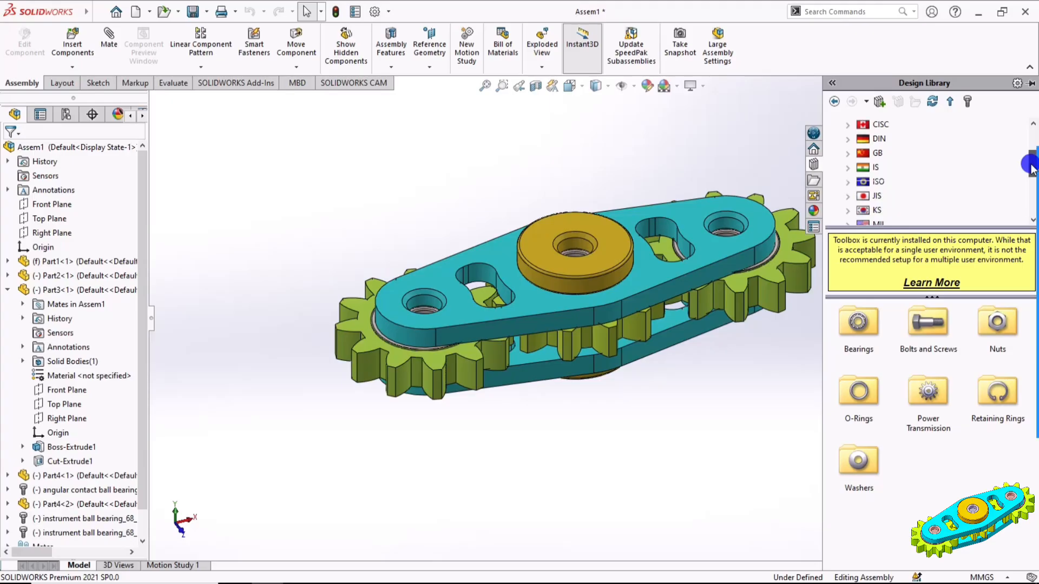
click(878, 139)
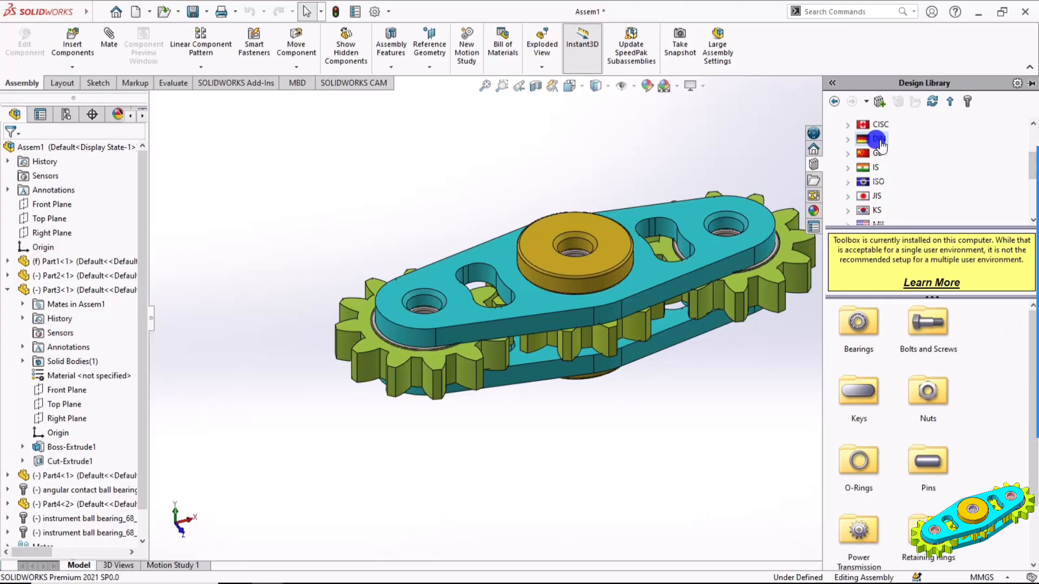
double_click(927, 463)
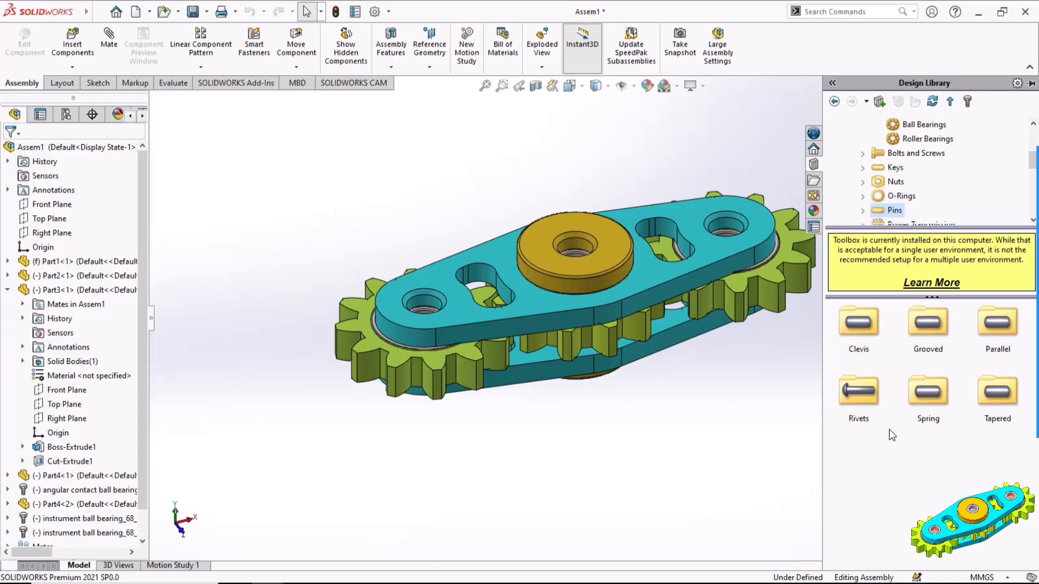
double_click(864, 391)
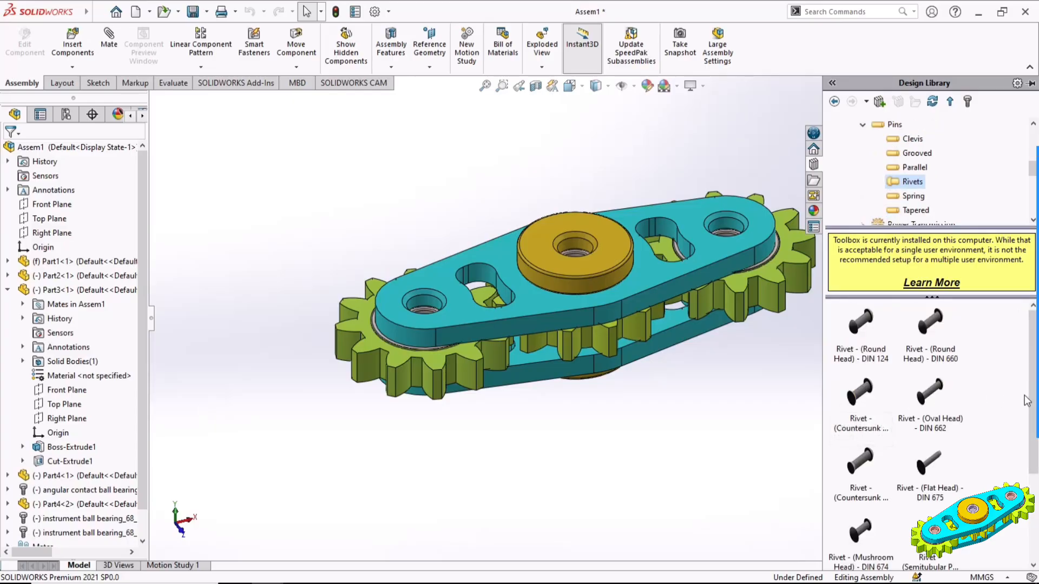
drag(1031, 401, 1023, 486)
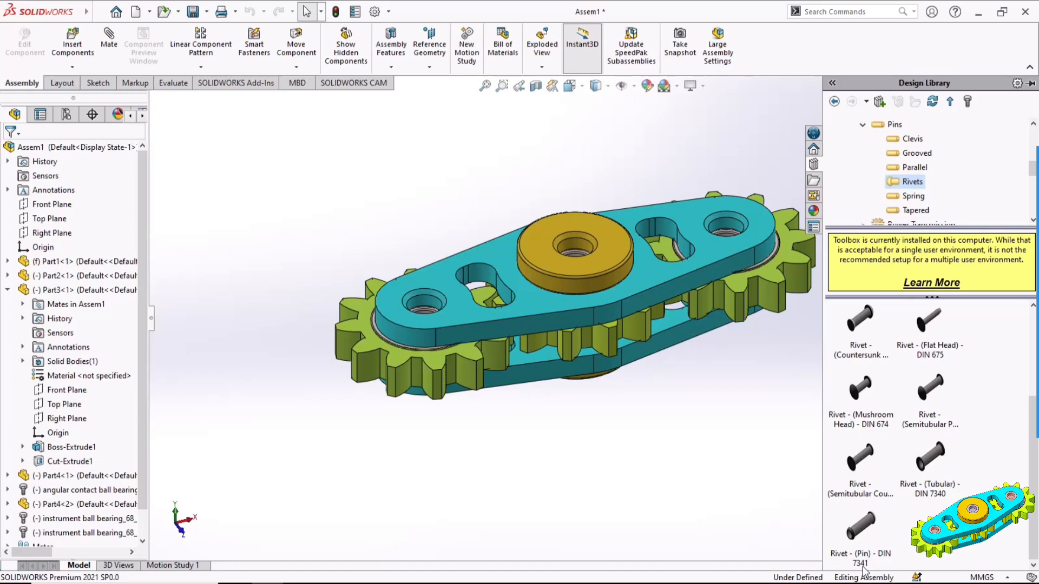
drag(864, 571, 429, 306)
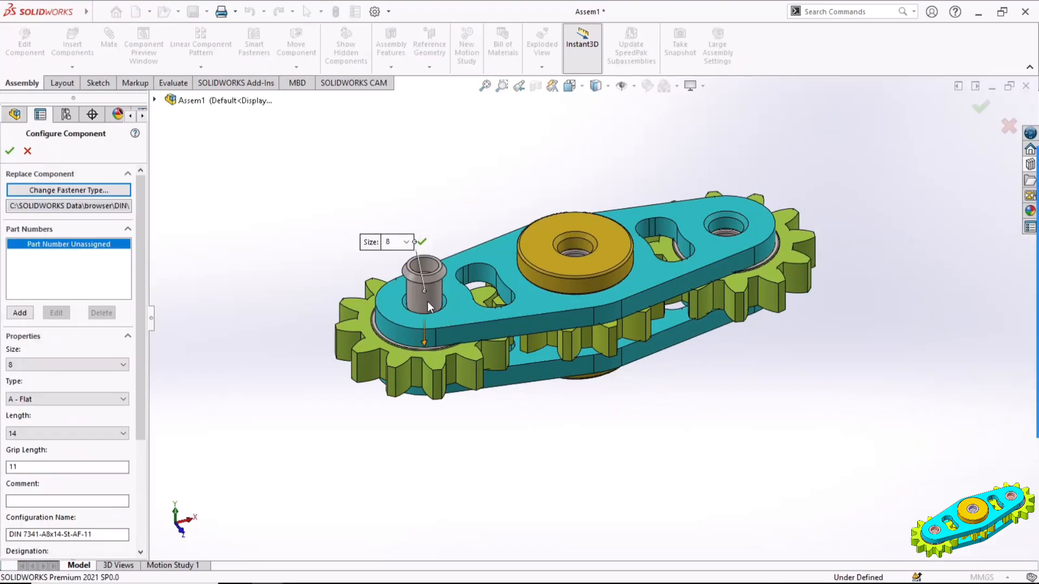
Configure the rivet pin with size 8, type A - Countersunk, length 20 and grip length 18
drag(138, 270, 141, 369)
click(34, 217)
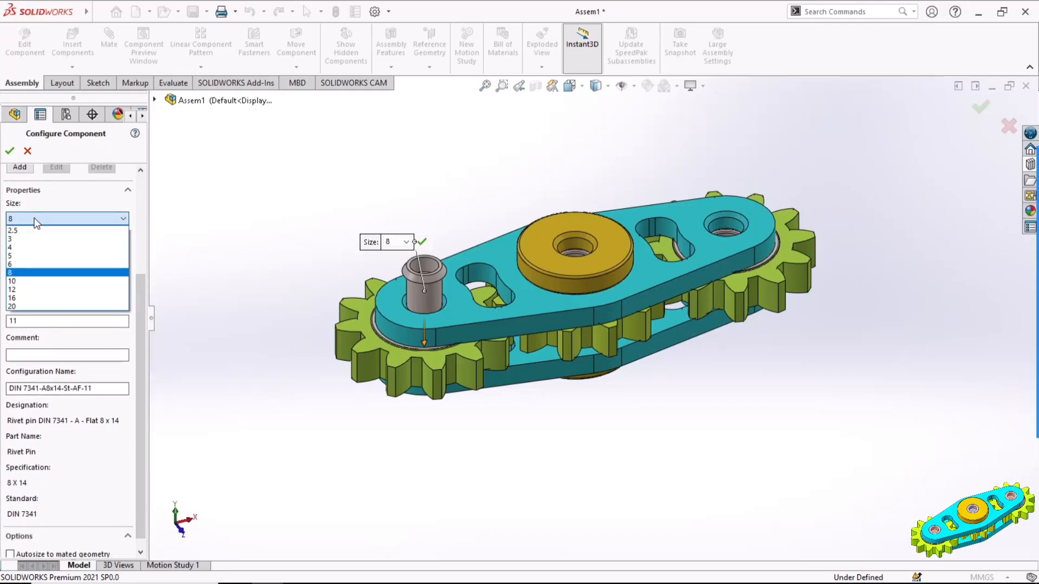
click(29, 262)
click(29, 257)
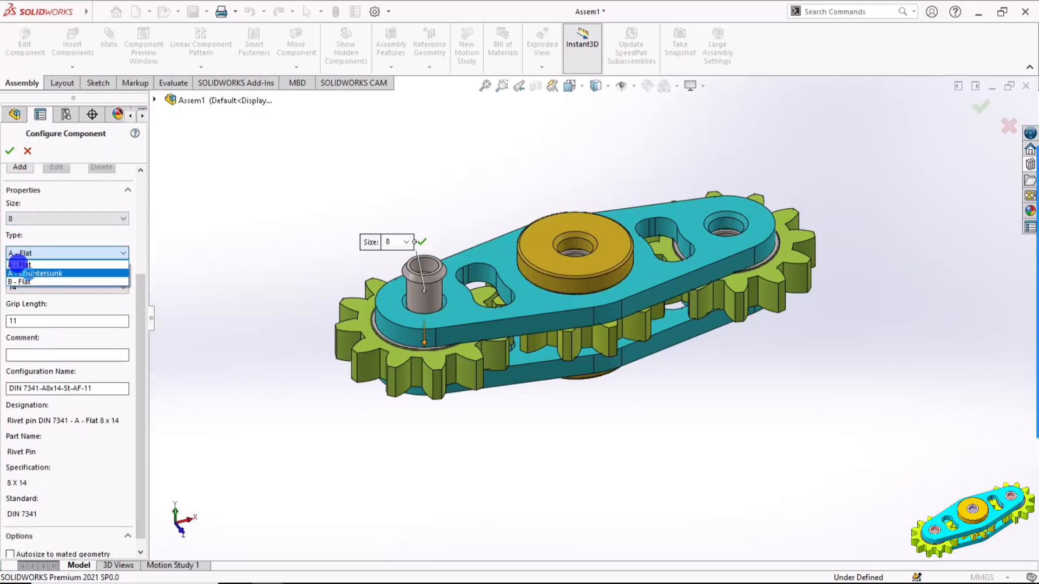
click(31, 273)
click(29, 291)
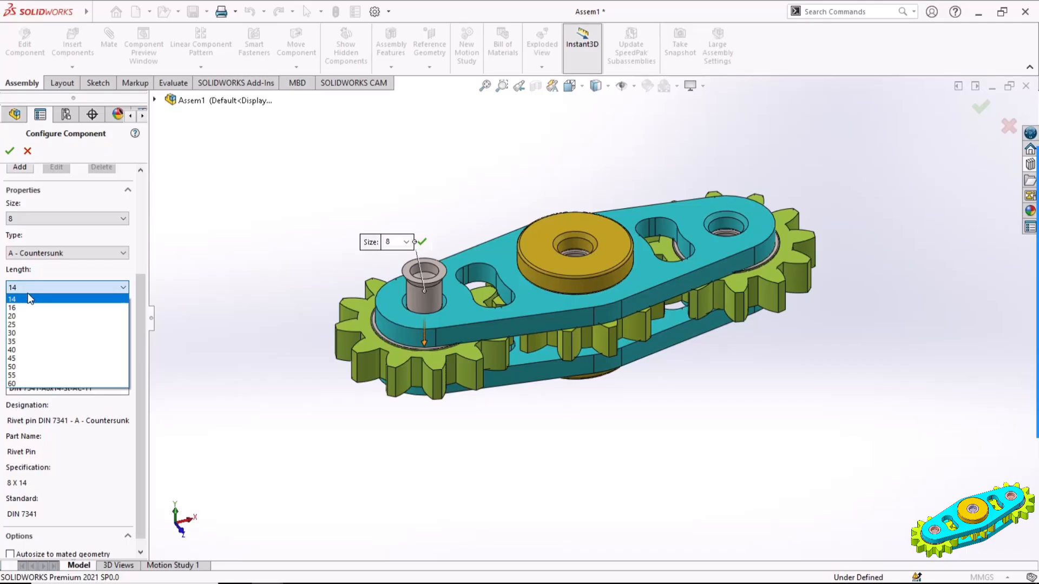
click(28, 316)
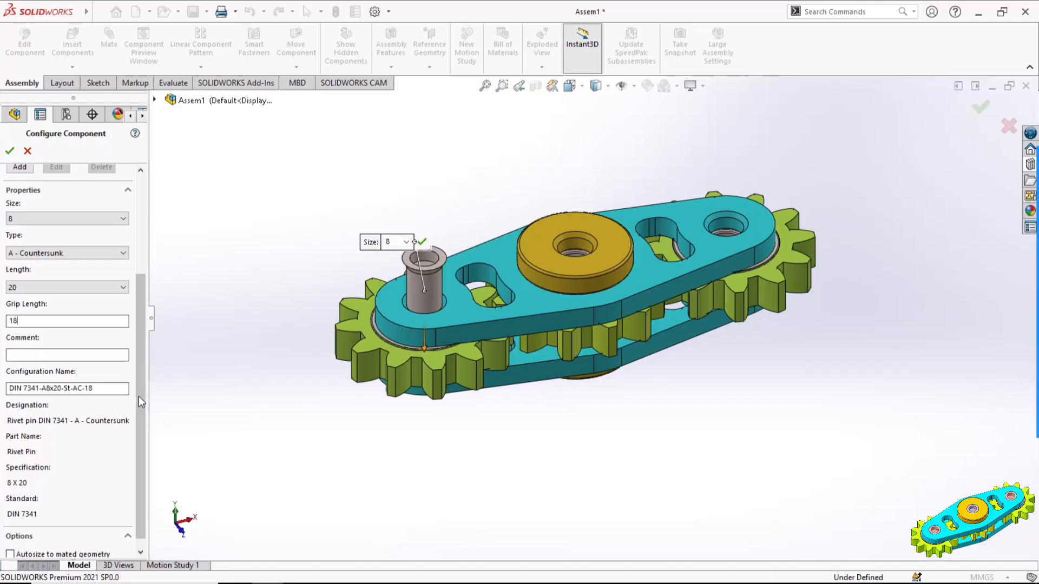
drag(139, 410, 139, 442)
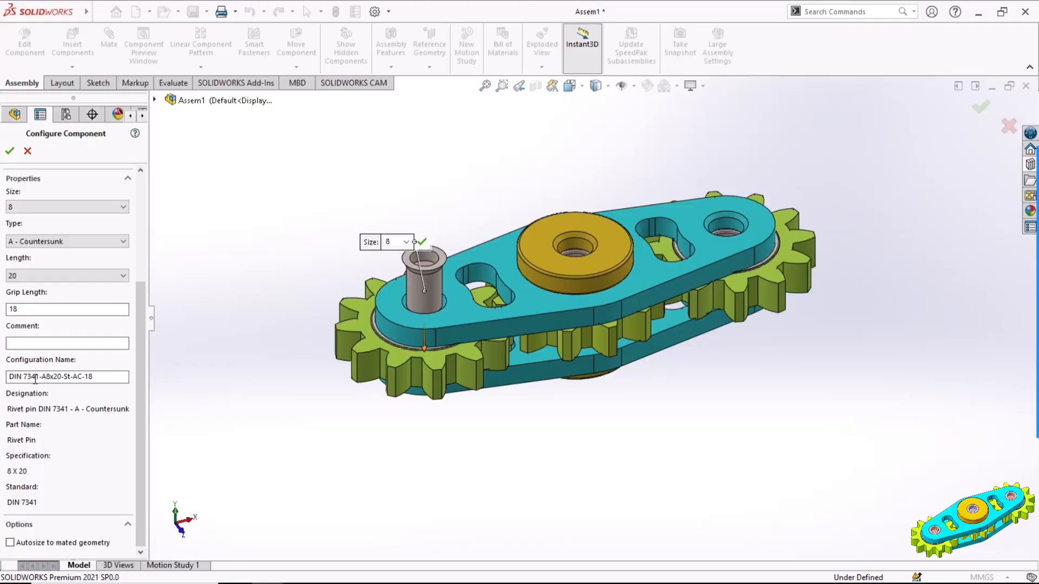
drag(141, 397, 141, 259)
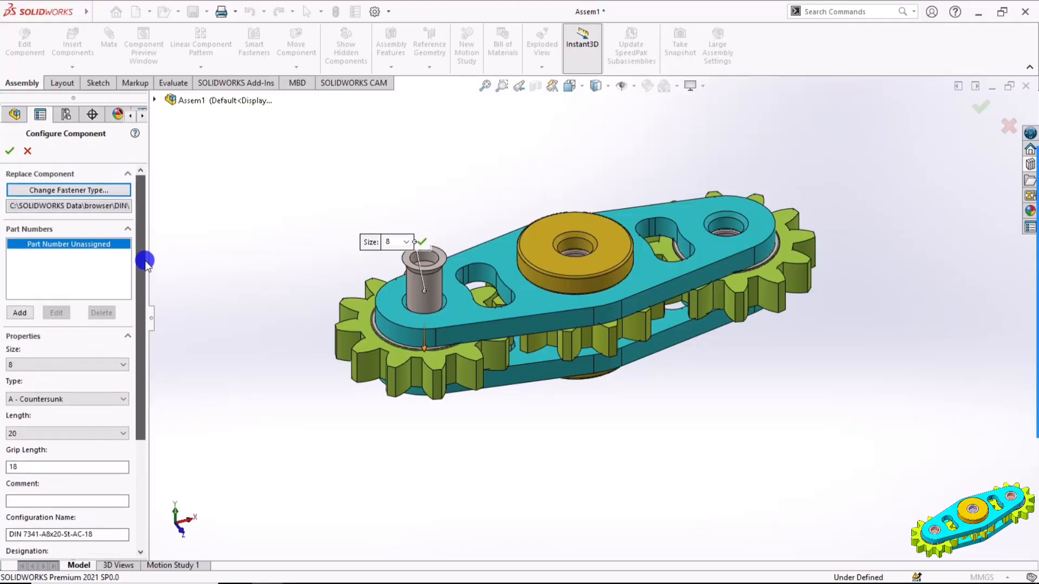
Accept the rivet pin configuration and place a second copy in the upper plate's right end hole
click(10, 152)
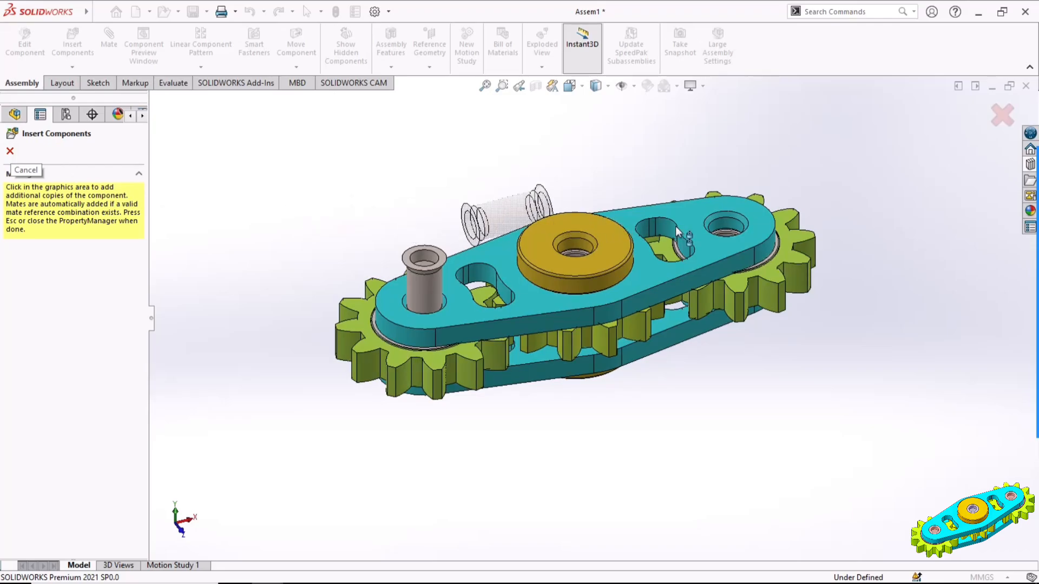
click(725, 228)
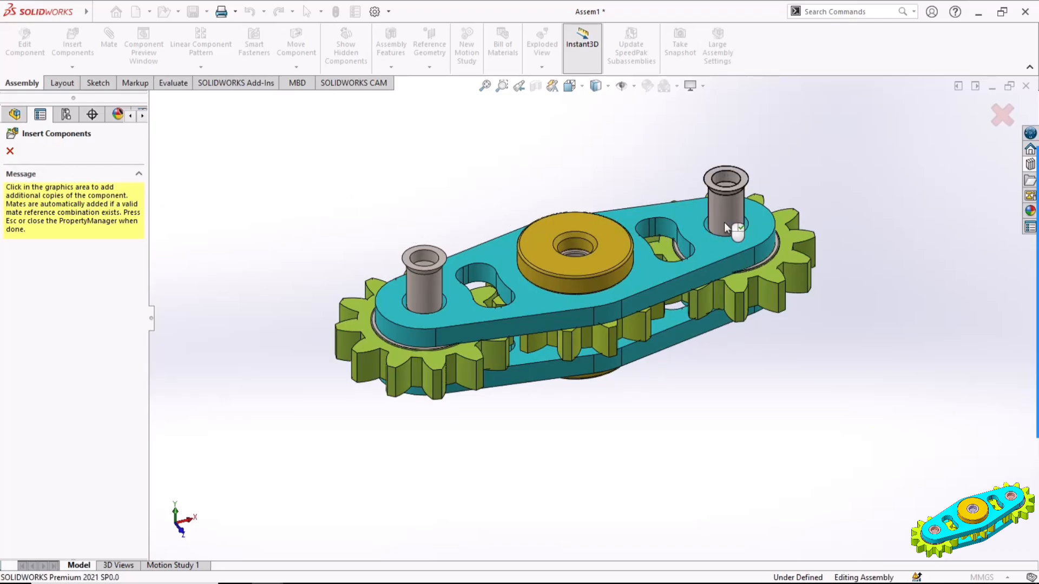
click(10, 152)
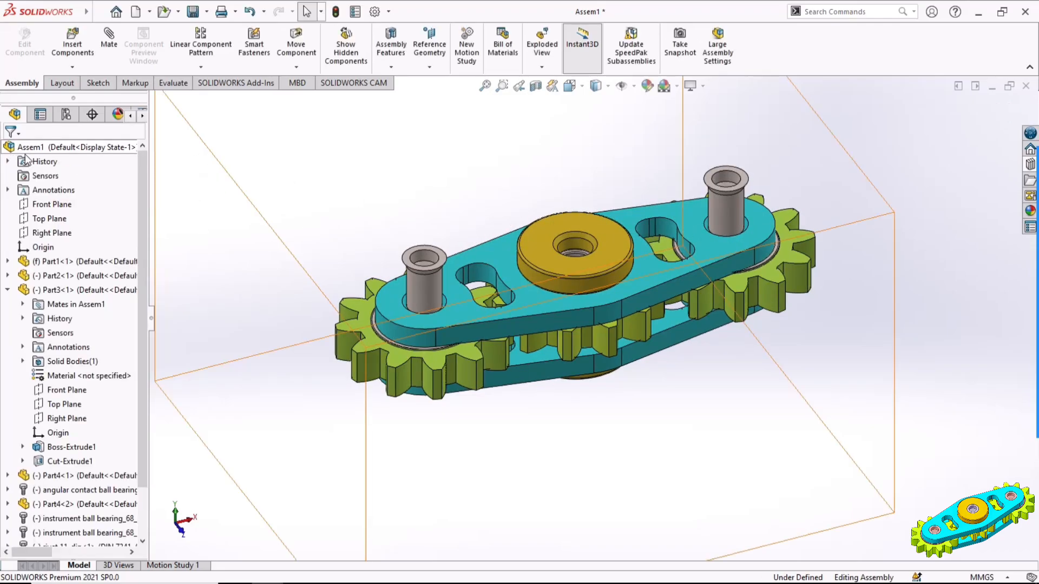
Insert another DIN 7341 rivet pin from the Toolbox library into the central hole of the upper disc
click(1030, 164)
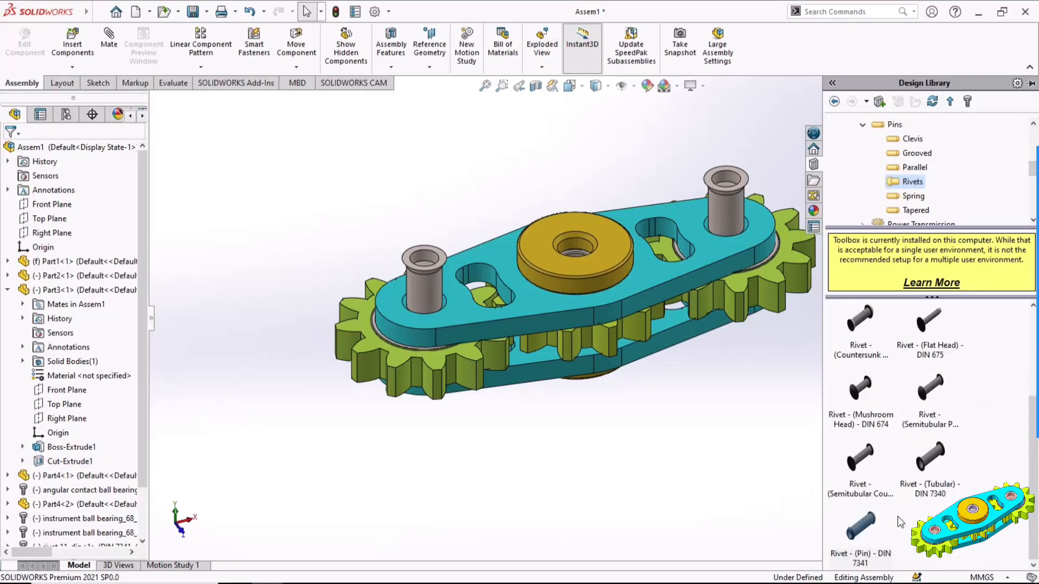
click(865, 535)
drag(824, 499, 575, 246)
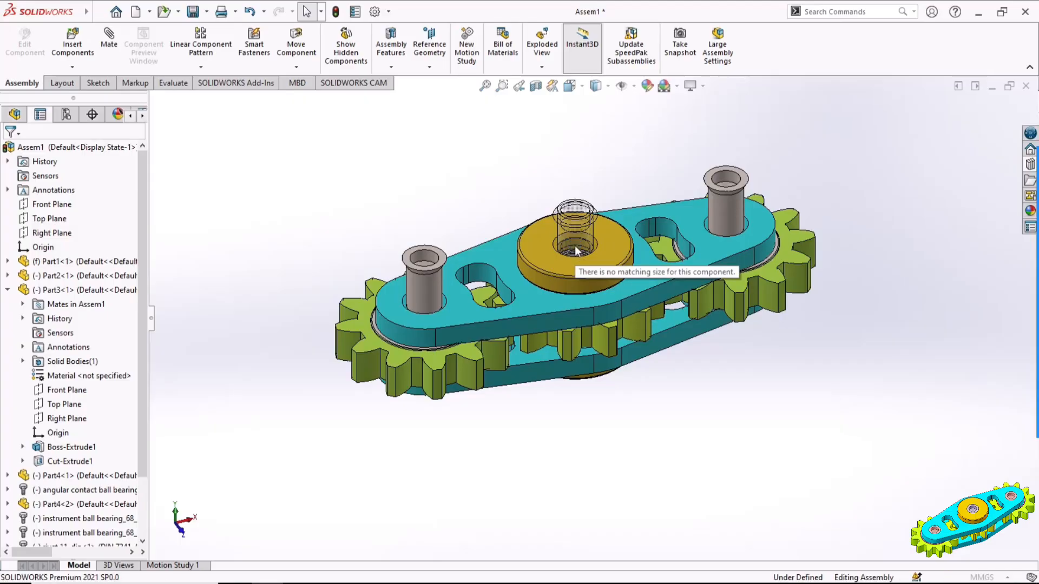
Configure the central rivet pin with type A - Countersunk, length 30 and grip length 28, and finish inserting components
drag(141, 326, 142, 426)
click(36, 252)
click(24, 264)
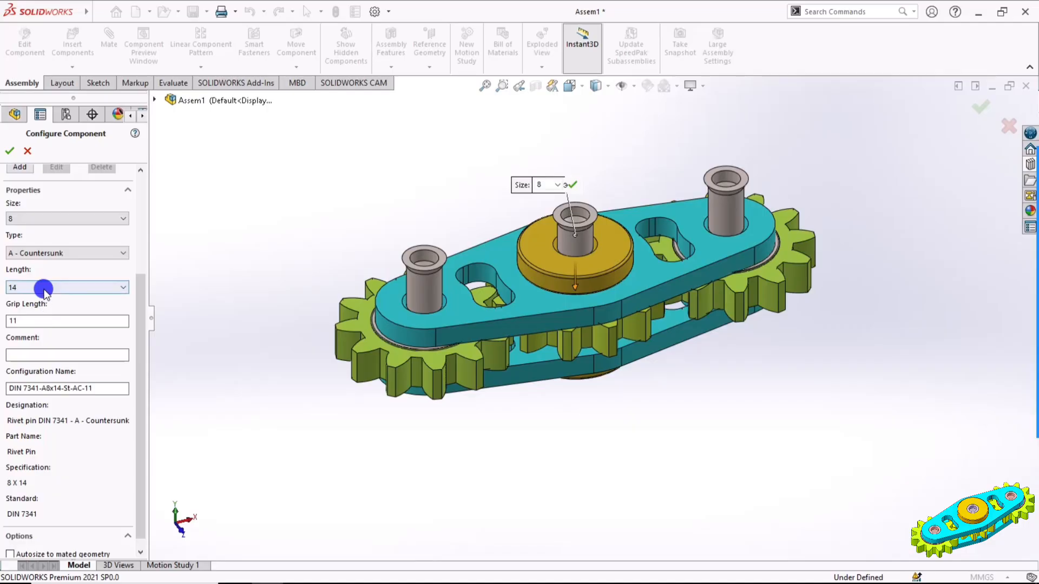
click(43, 289)
click(37, 327)
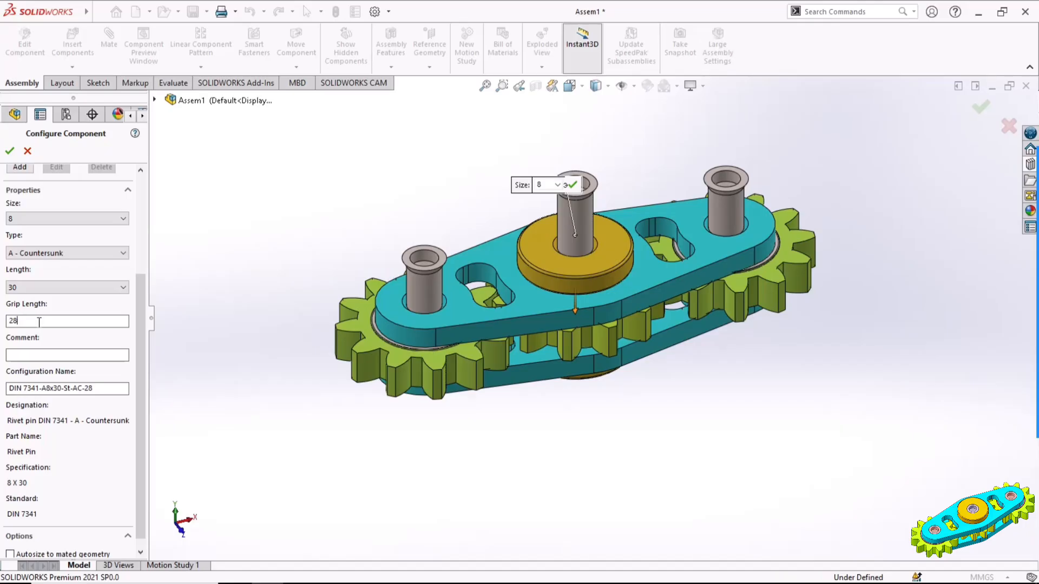
drag(140, 401, 141, 273)
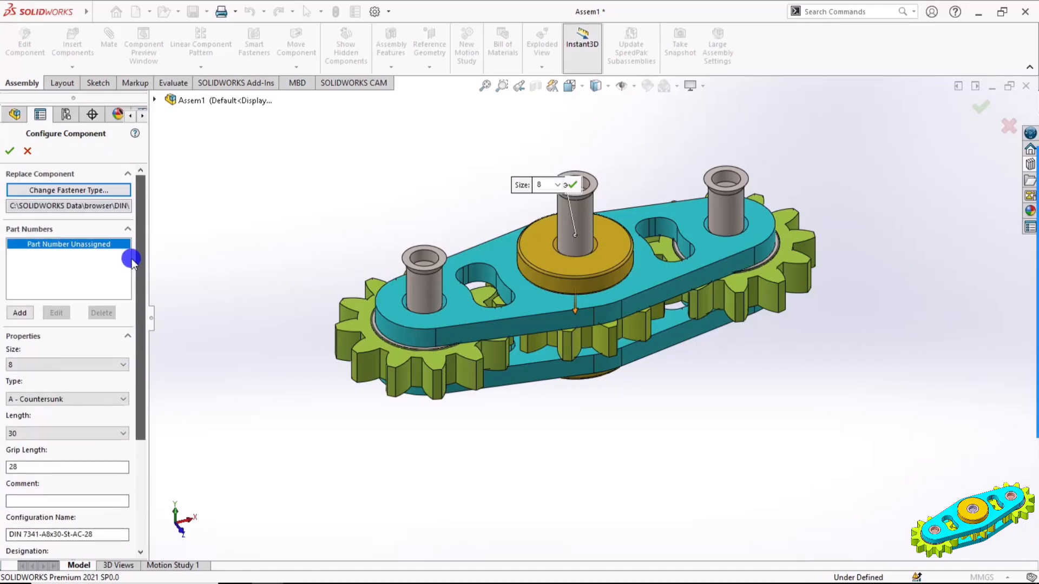
click(9, 152)
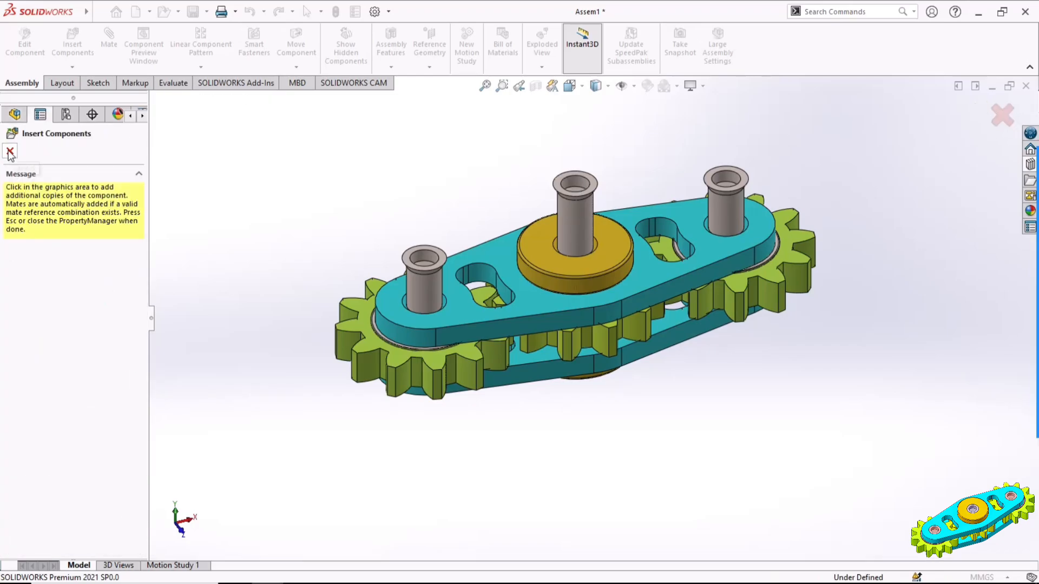
click(10, 151)
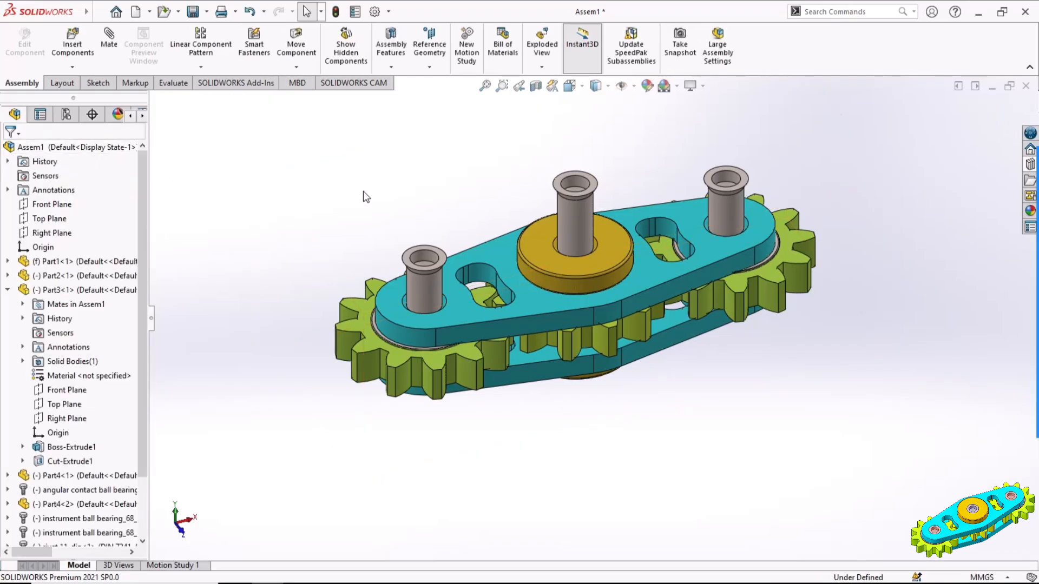
Add a coincident mate between the left rivet pin's flat head face and the upper plate's top face
scroll(612, 236, up, 3)
click(547, 217)
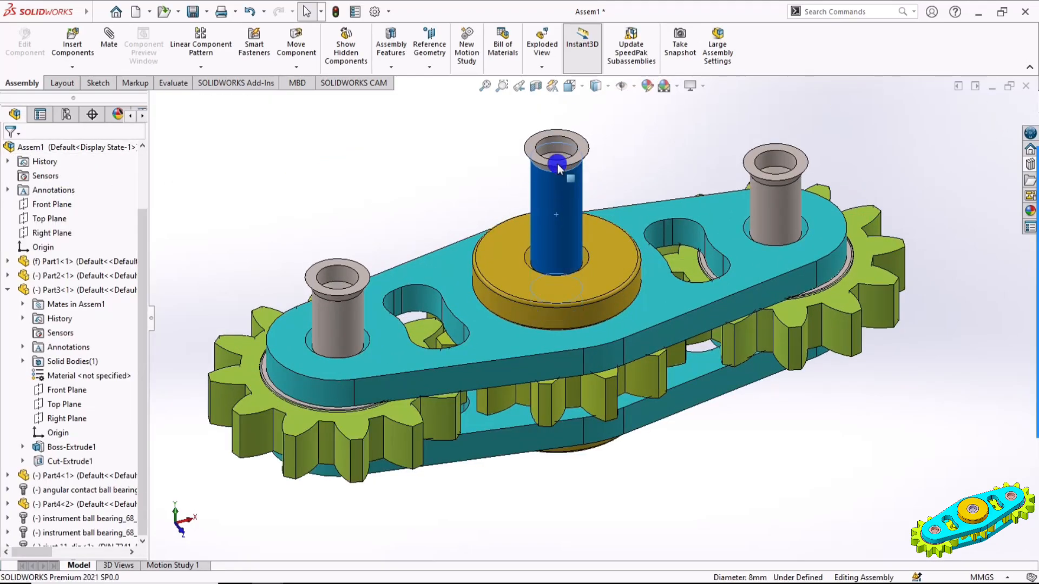
click(341, 275)
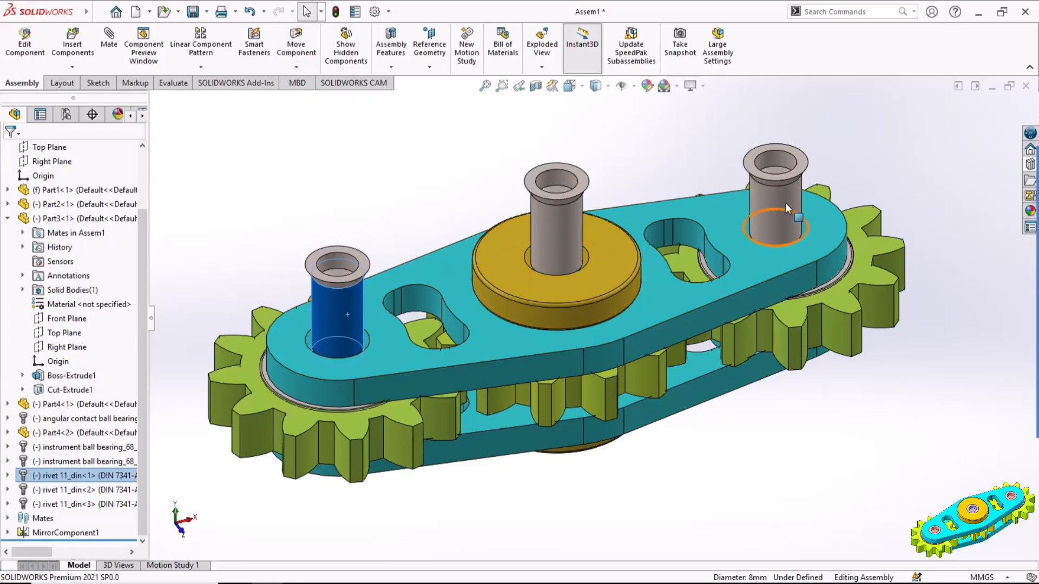
click(781, 169)
click(321, 216)
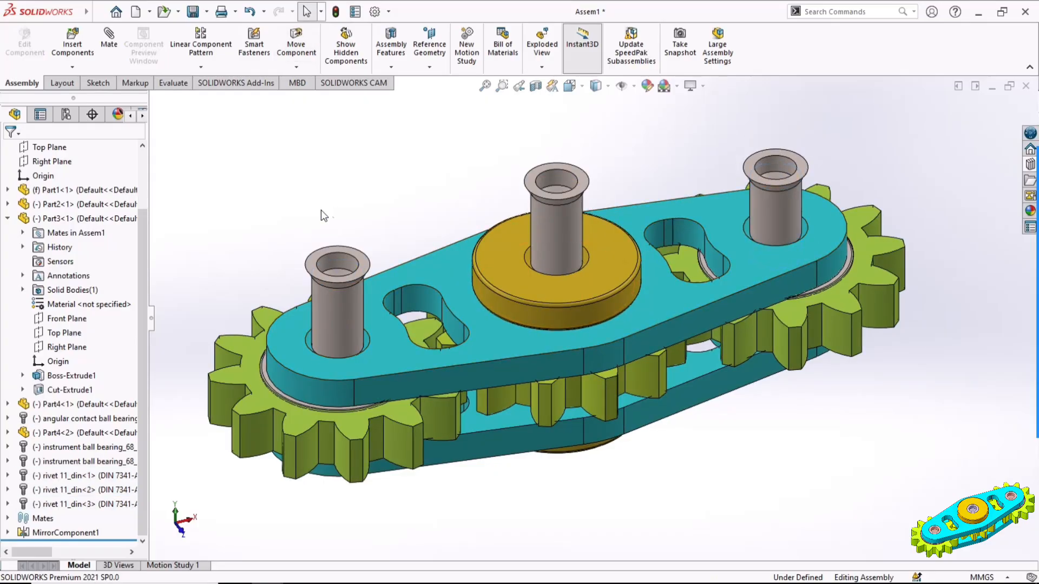
click(363, 265)
ctrl+click(392, 345)
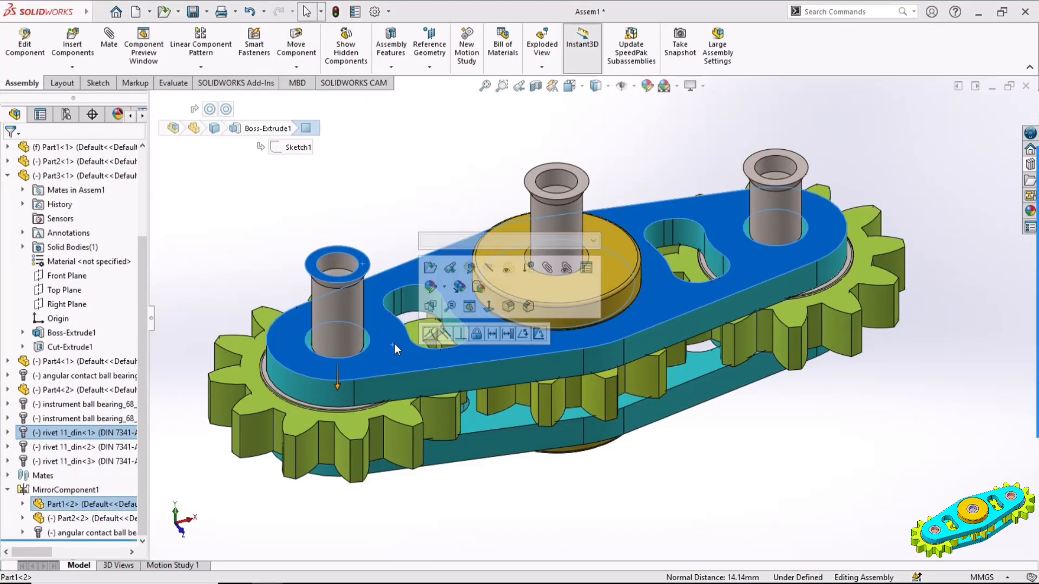
click(431, 335)
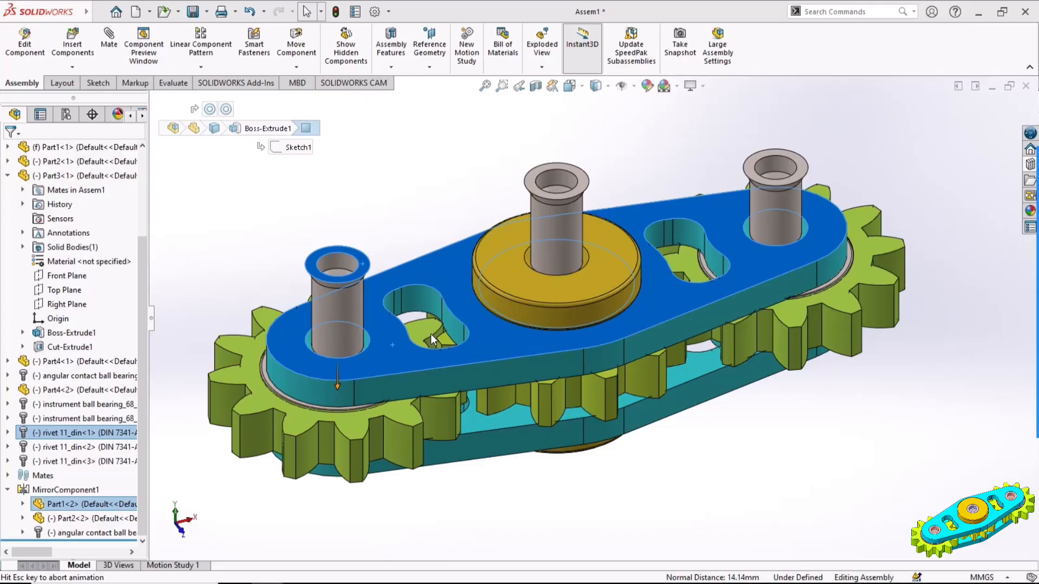
Mate the central rivet pin's flat head face coincident with the top face of the upper disc
click(431, 225)
click(585, 184)
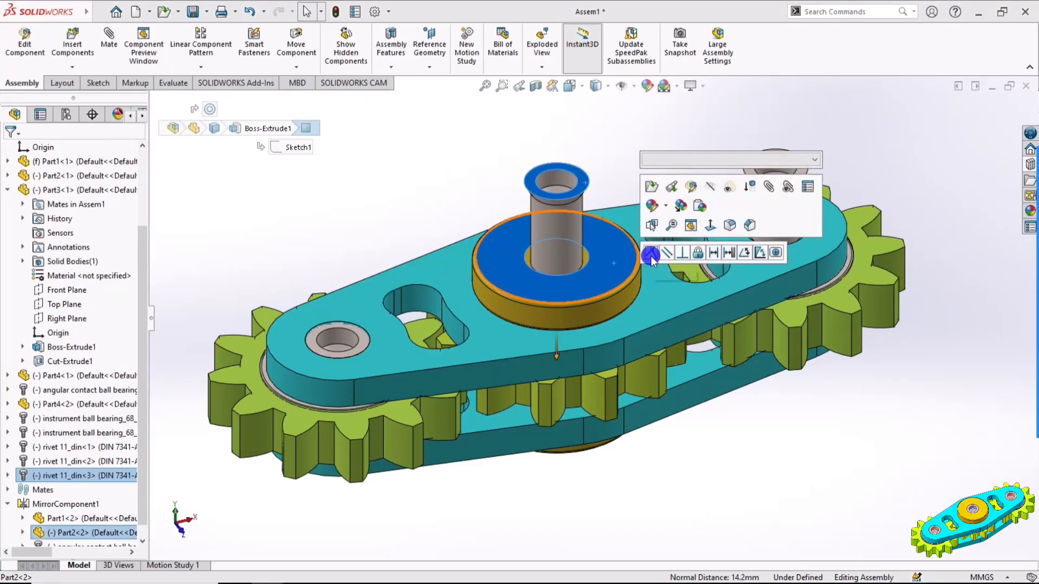
click(651, 256)
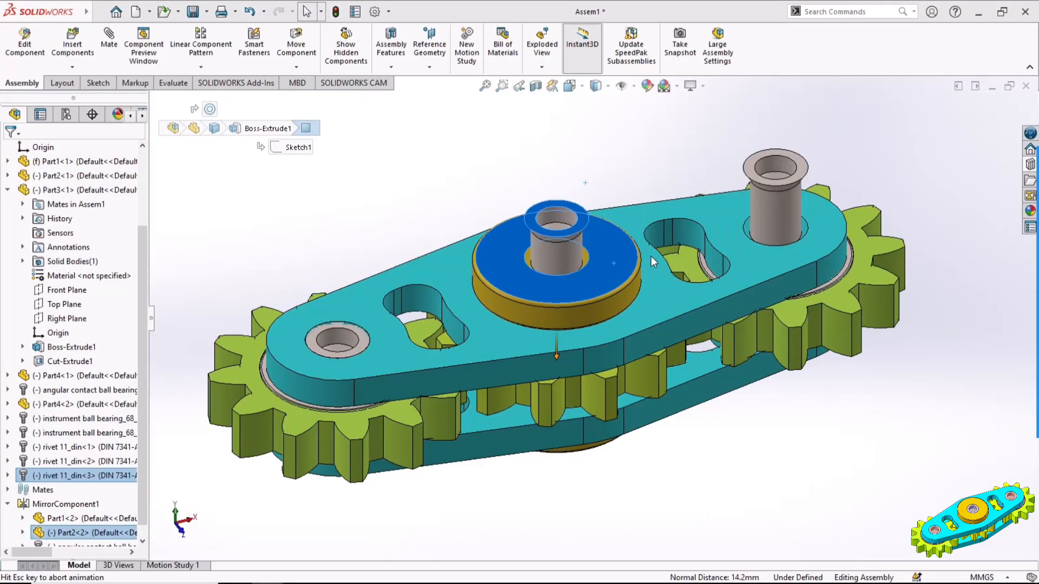
Mate the right rivet pin's flat head face coincident with the upper plate's top face
click(800, 168)
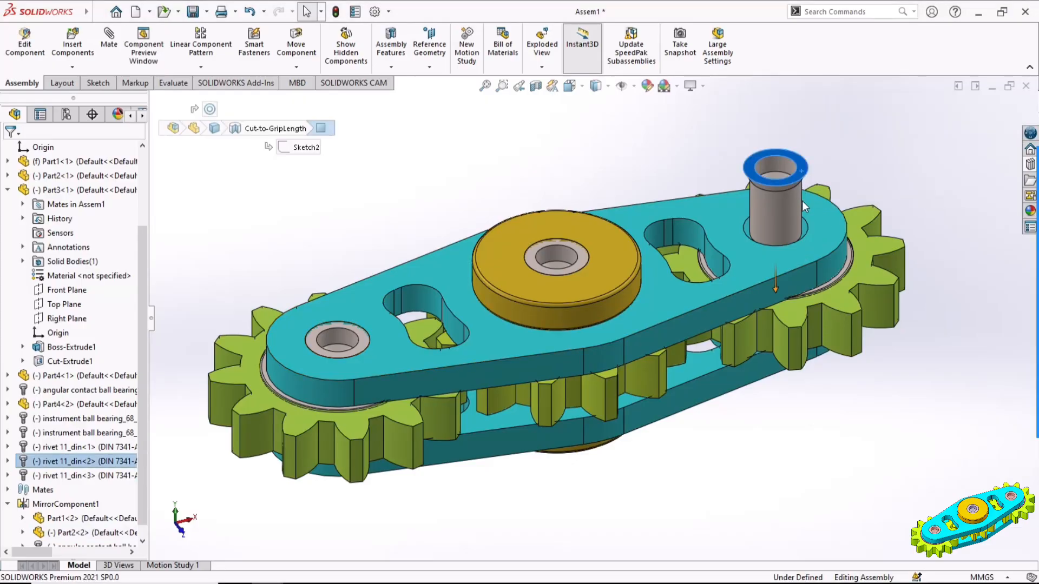
ctrl+click(759, 259)
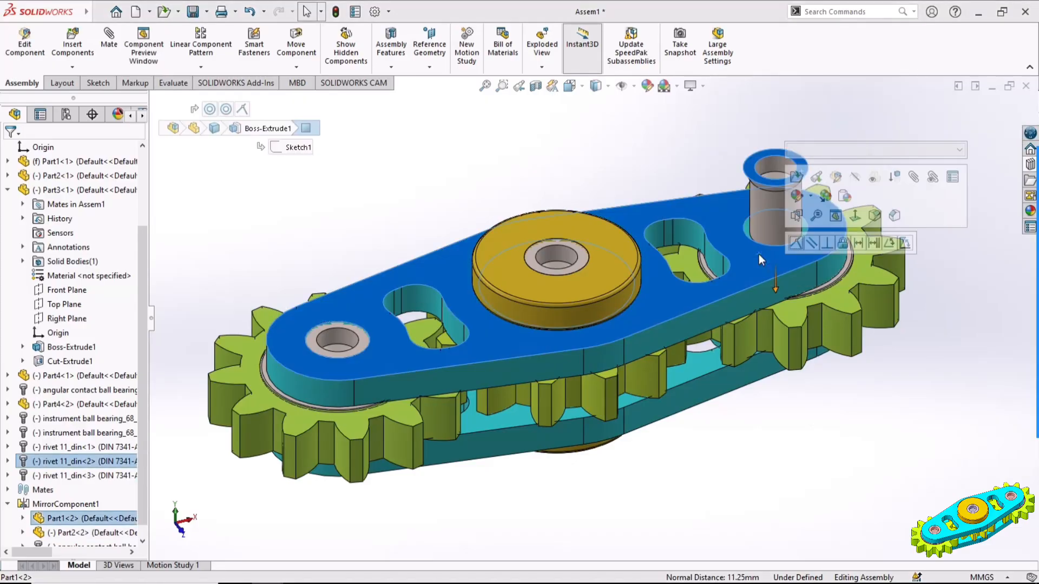
click(797, 244)
Calculate Motion Study 1 to run the rotary motor animation of the completed gear linkage
scroll(877, 408, up, 2)
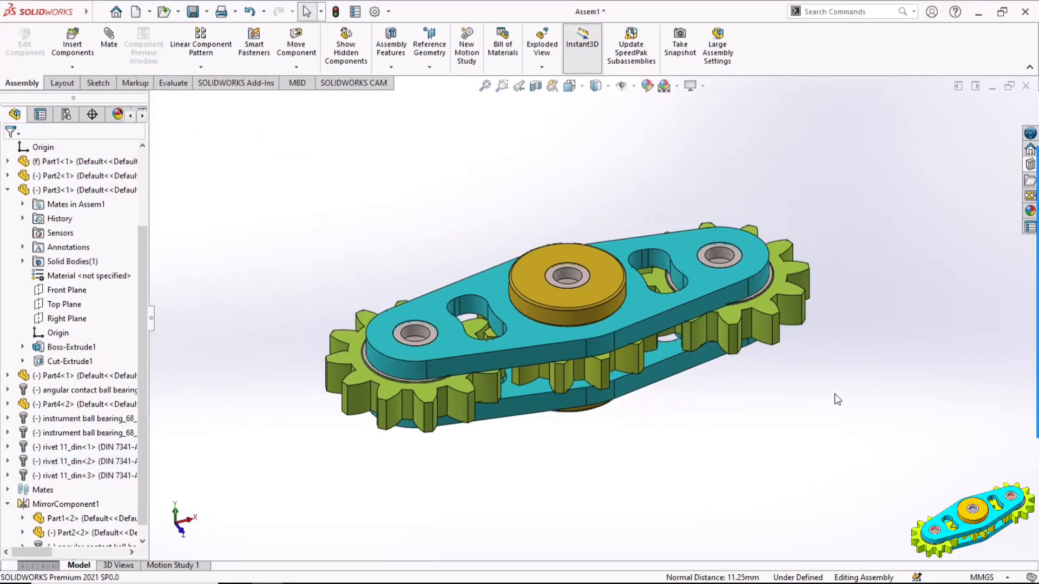
scroll(812, 399, down, 2)
scroll(767, 400, up, 1)
ctrl+middle_drag(724, 405, 788, 404)
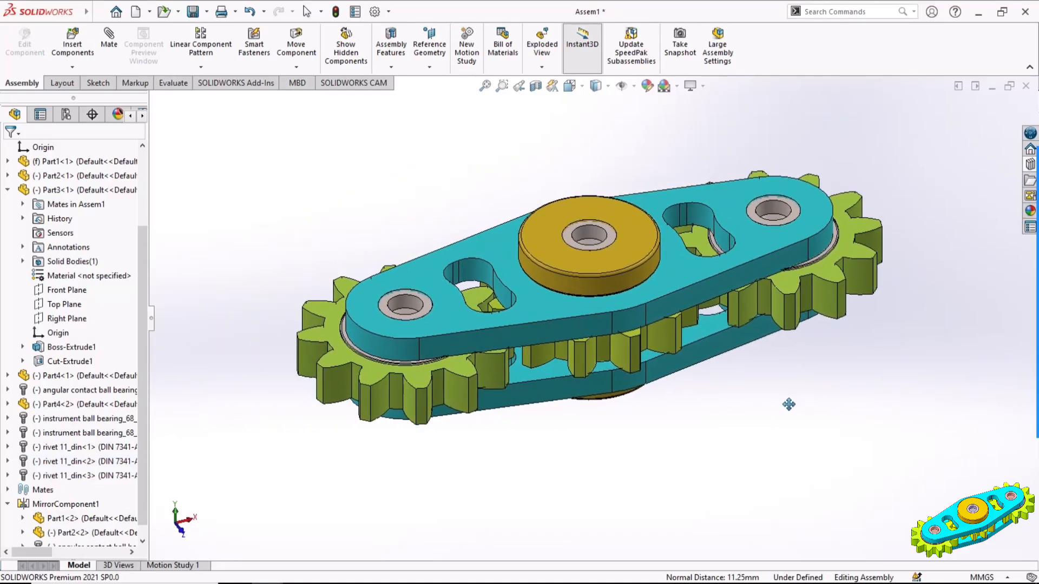
scroll(755, 447, up, 1)
middle_drag(780, 453, 786, 477)
click(785, 434)
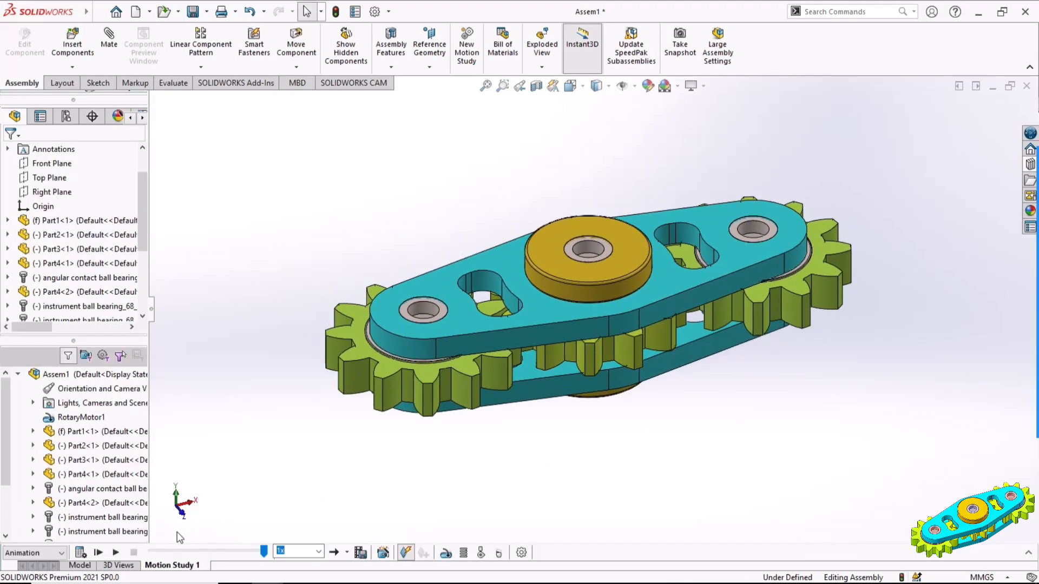
click(98, 552)
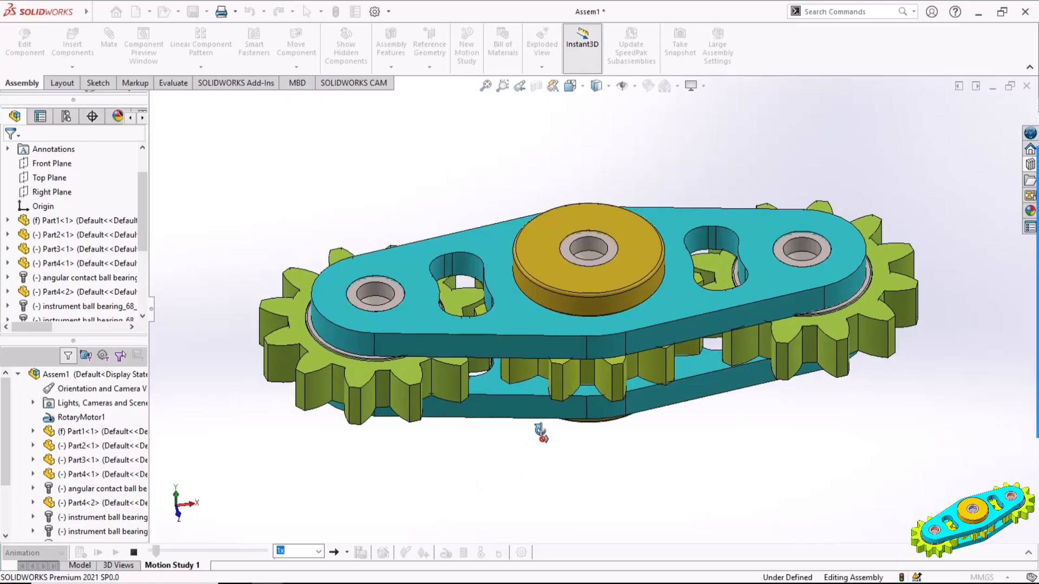